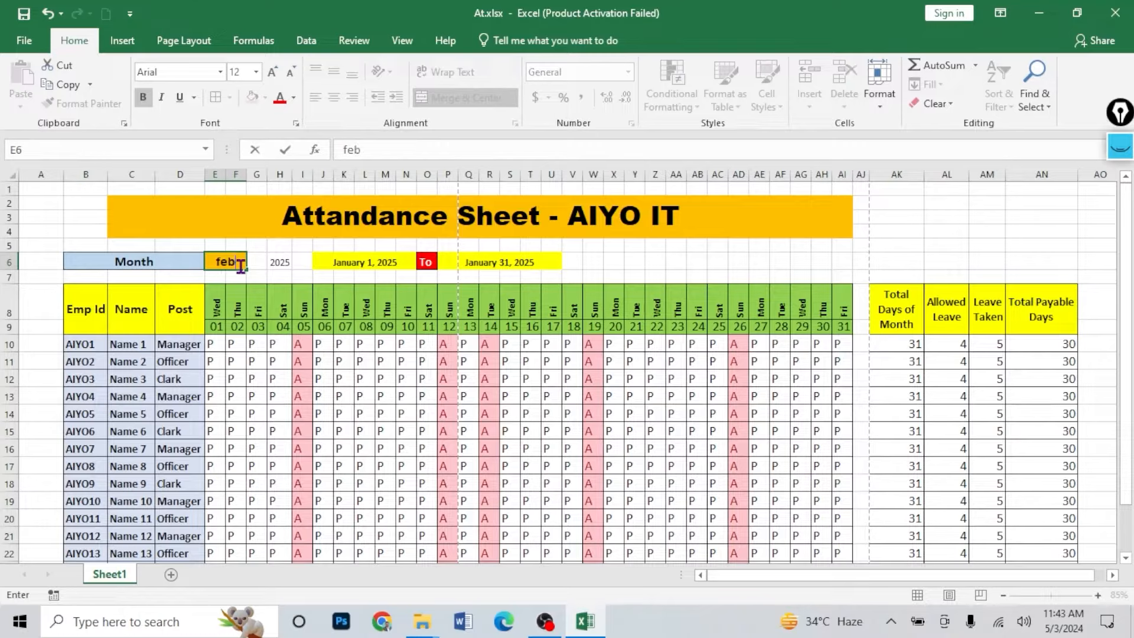
# - Set the attendance month in E6 to feb and choose 2024 as the year in H6
pyautogui.press('Return')
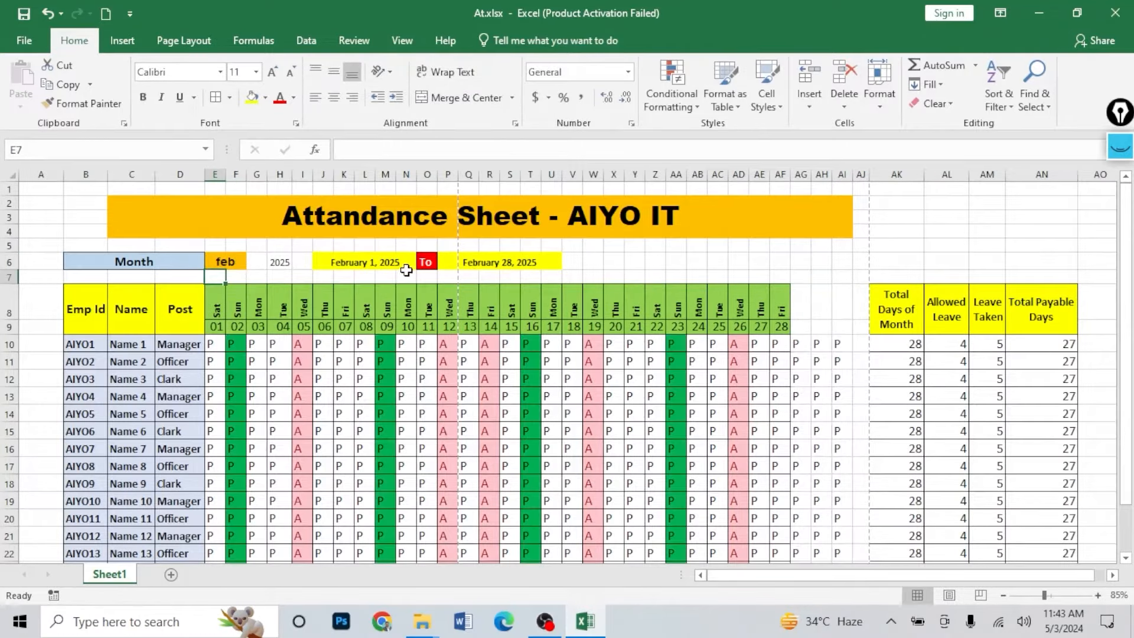
pyautogui.click(383, 262)
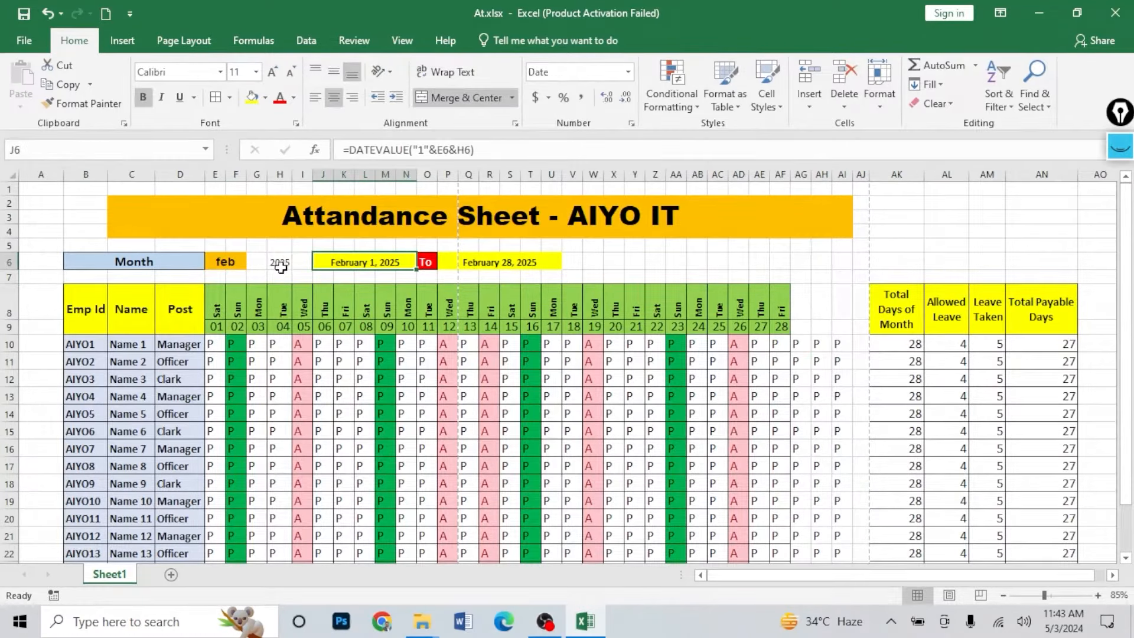
pyautogui.click(285, 261)
pyautogui.click(300, 262)
pyautogui.click(289, 275)
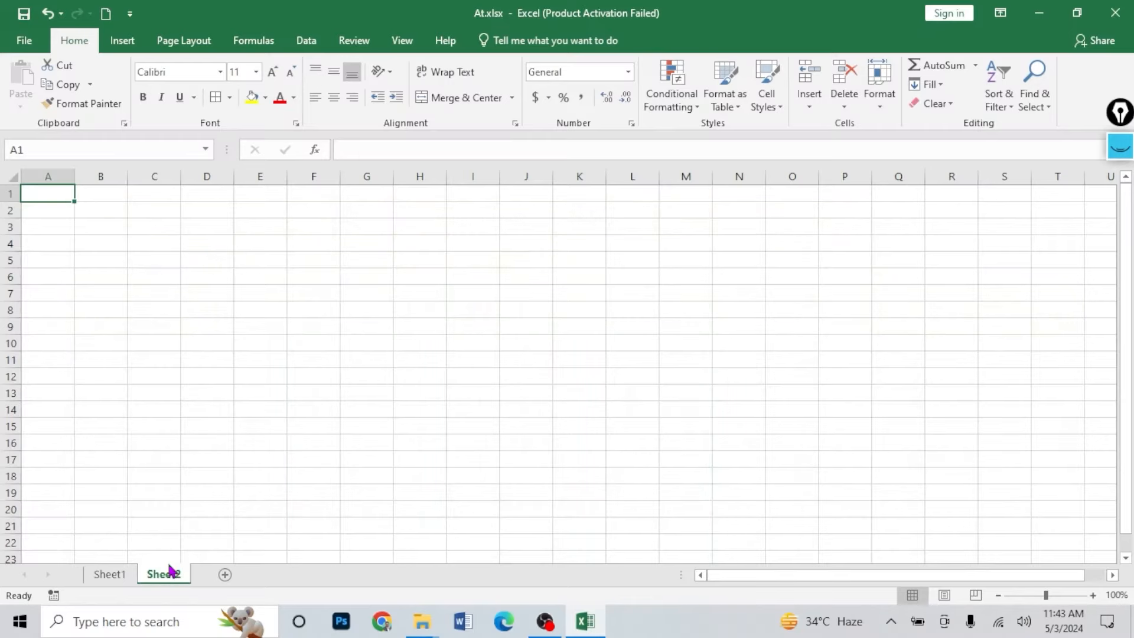
# - Merge and center B1:P4 on the blank Sheet2 and enter the title "Attandance Sheet" in it
pyautogui.click(251, 261)
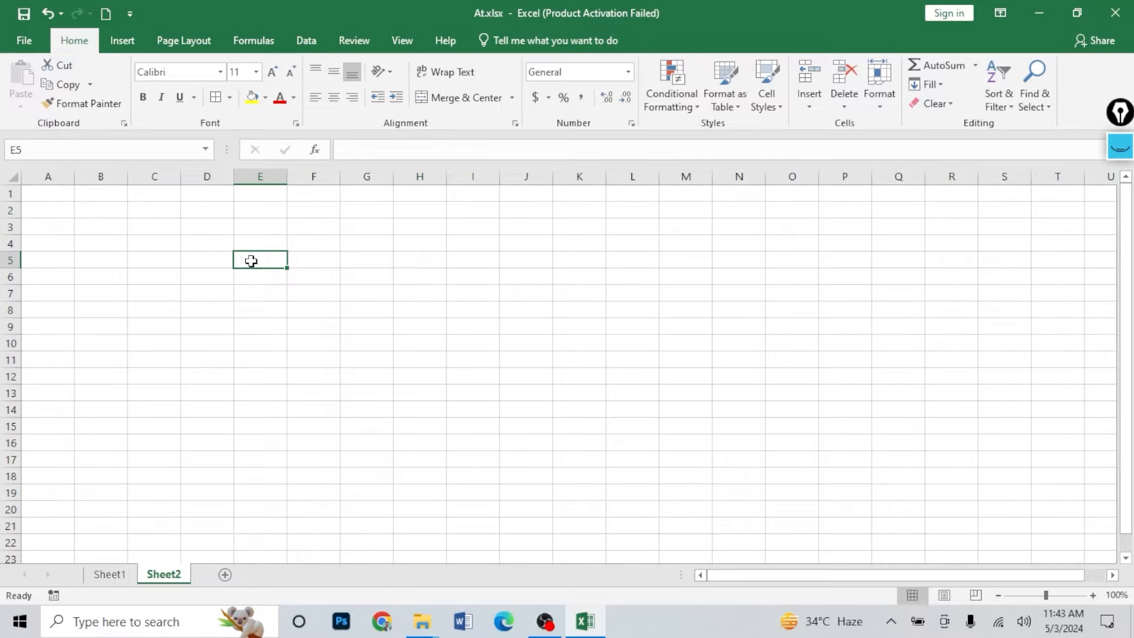
pyautogui.click(109, 576)
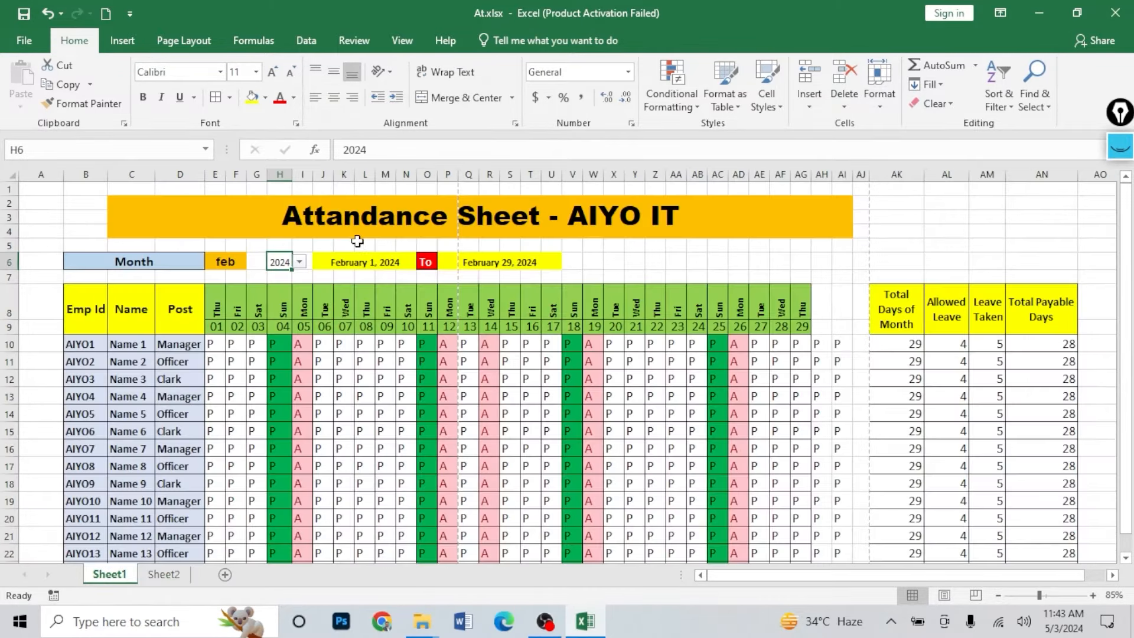
pyautogui.click(163, 576)
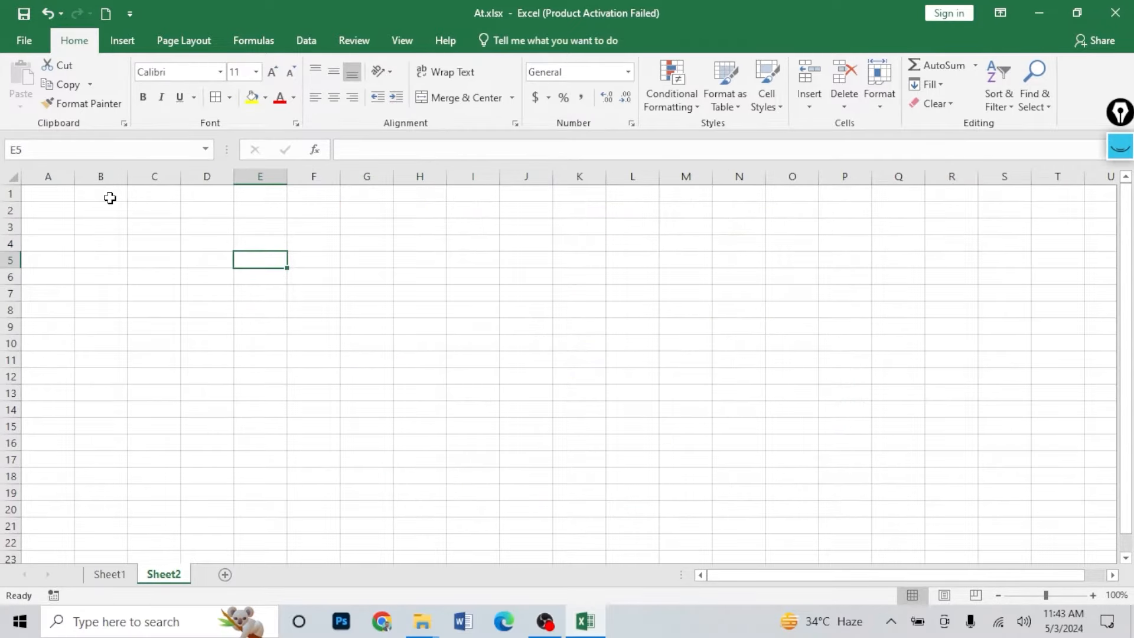
pyautogui.moveTo(109, 198); pyautogui.dragTo(823, 230)
pyautogui.click(467, 97)
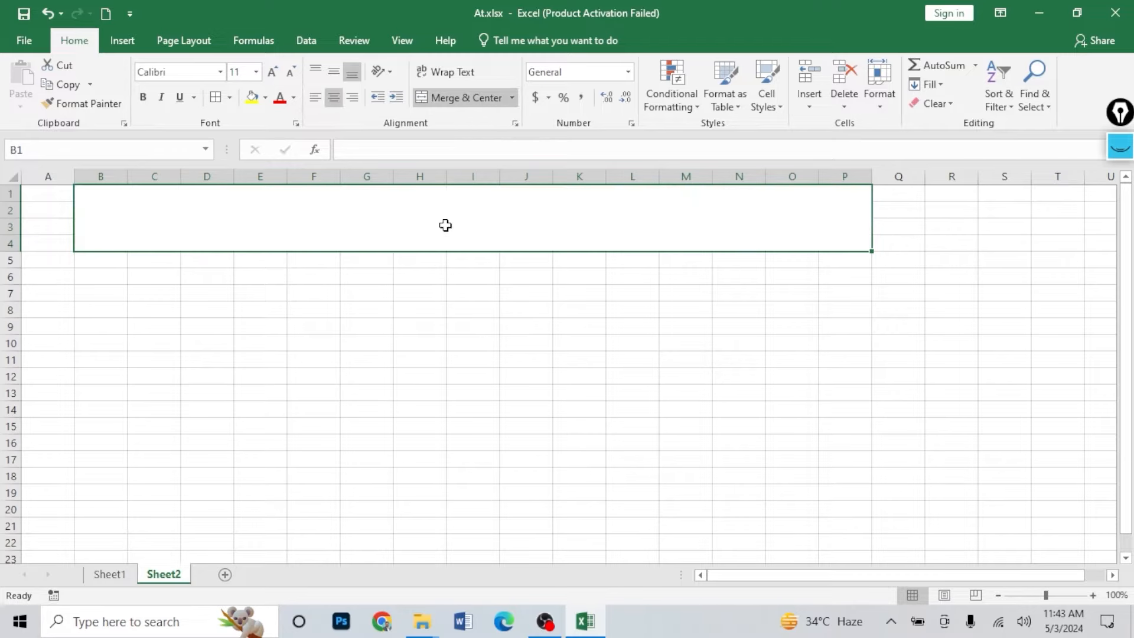
pyautogui.doubleClick(446, 225)
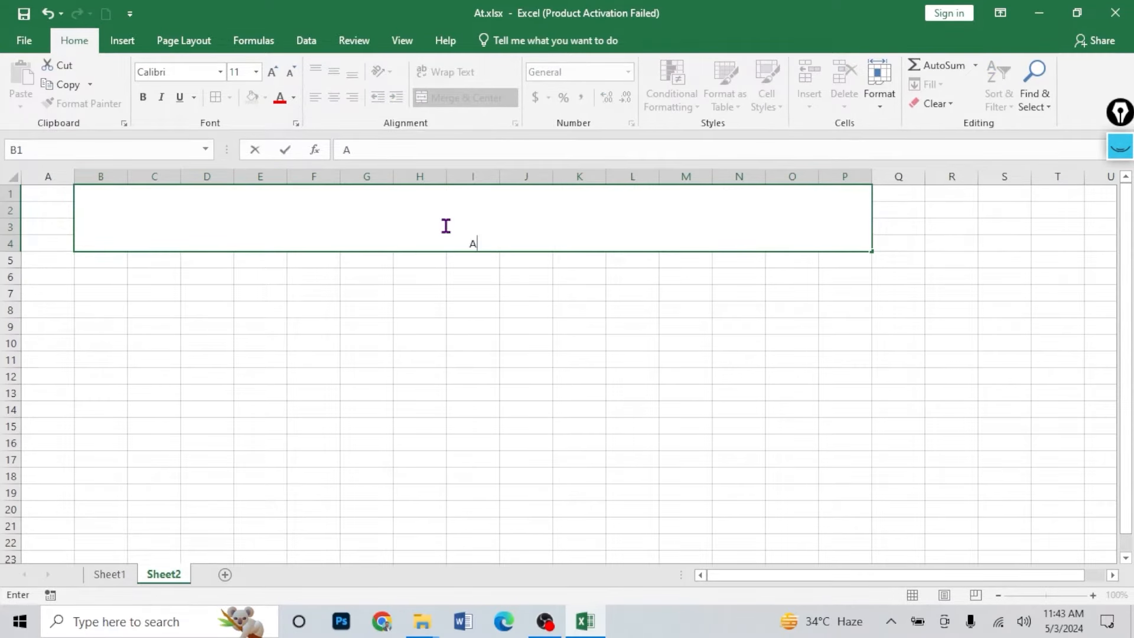
pyautogui.write('Attandance Shee')
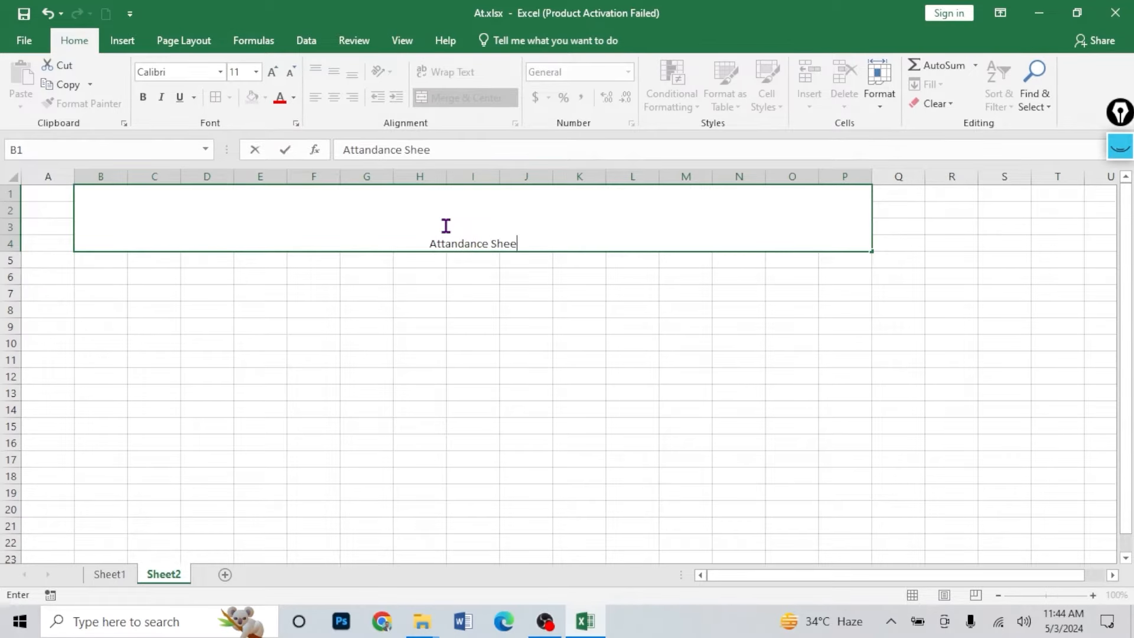
pyautogui.write('t')
pyautogui.press('Return')
# - Middle-align the "Attandance Sheet" title vertically and set its font size to 48
pyautogui.click(438, 220)
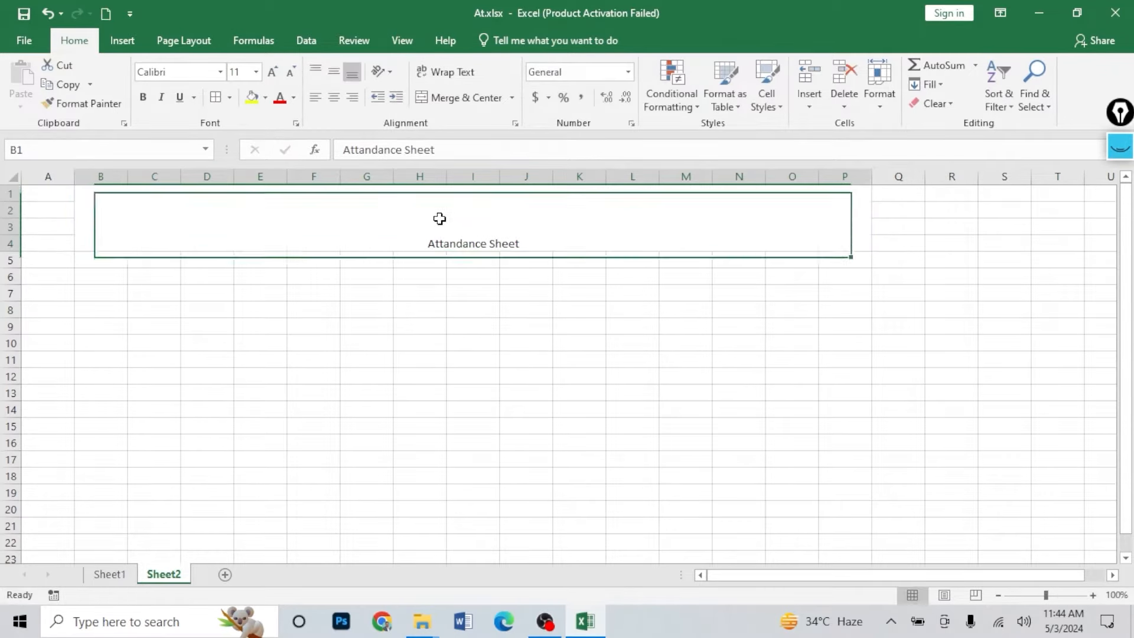
pyautogui.click(334, 71)
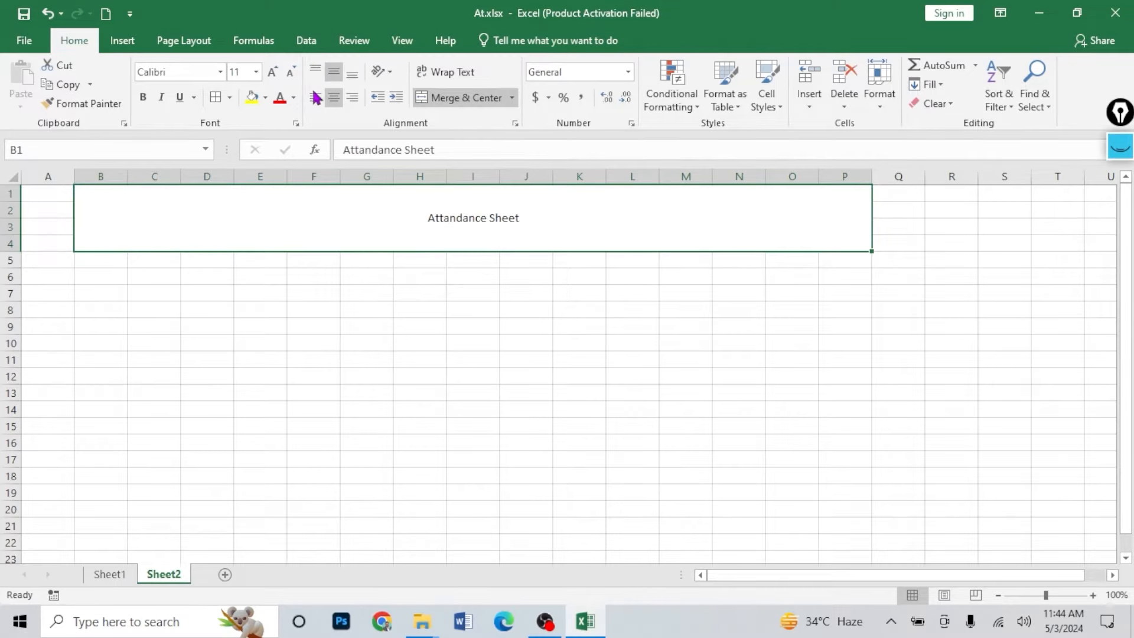
pyautogui.click(256, 72)
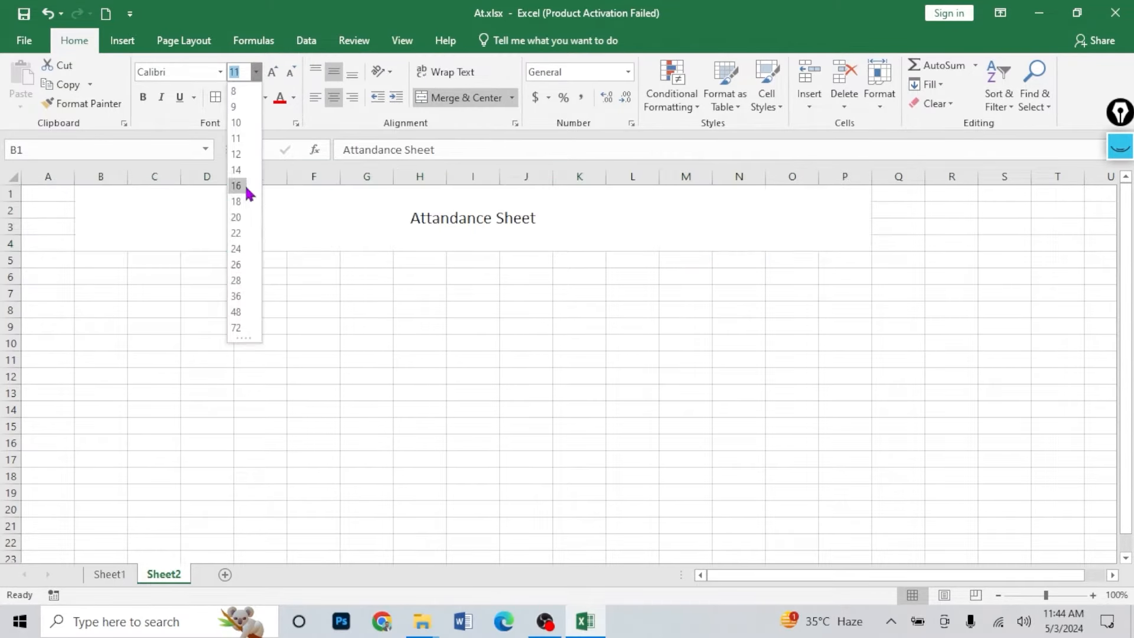
pyautogui.click(238, 312)
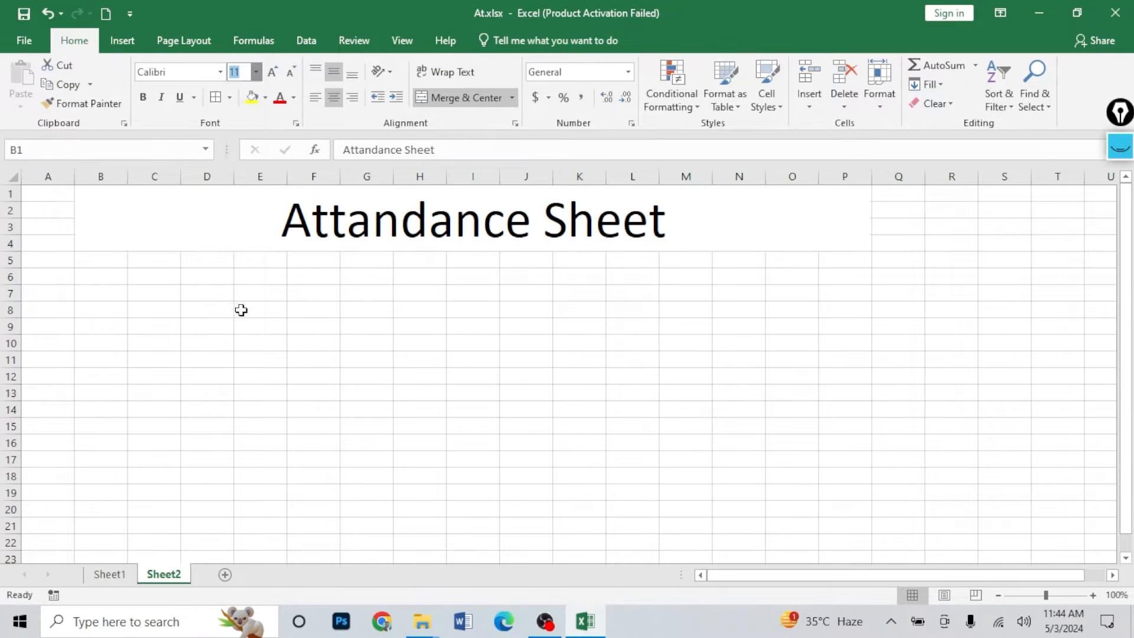
# - Give the title cell a dark green fill and make its text white and bold
pyautogui.click(266, 98)
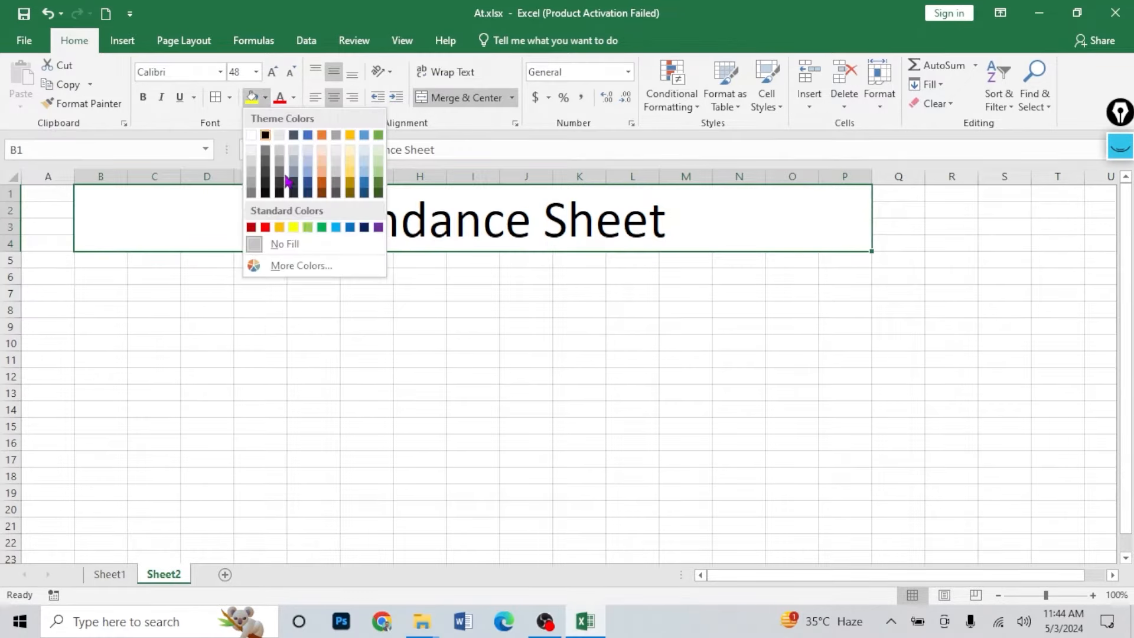
pyautogui.click(378, 193)
pyautogui.click(293, 97)
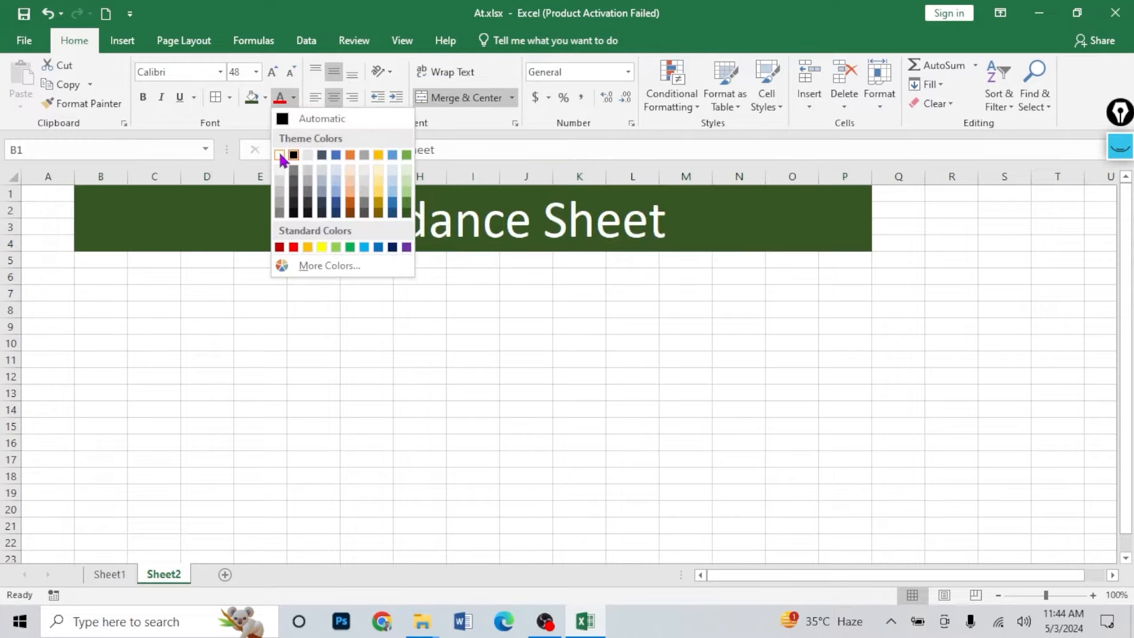
pyautogui.click(280, 155)
pyautogui.hotkey('ctrl', 'b')
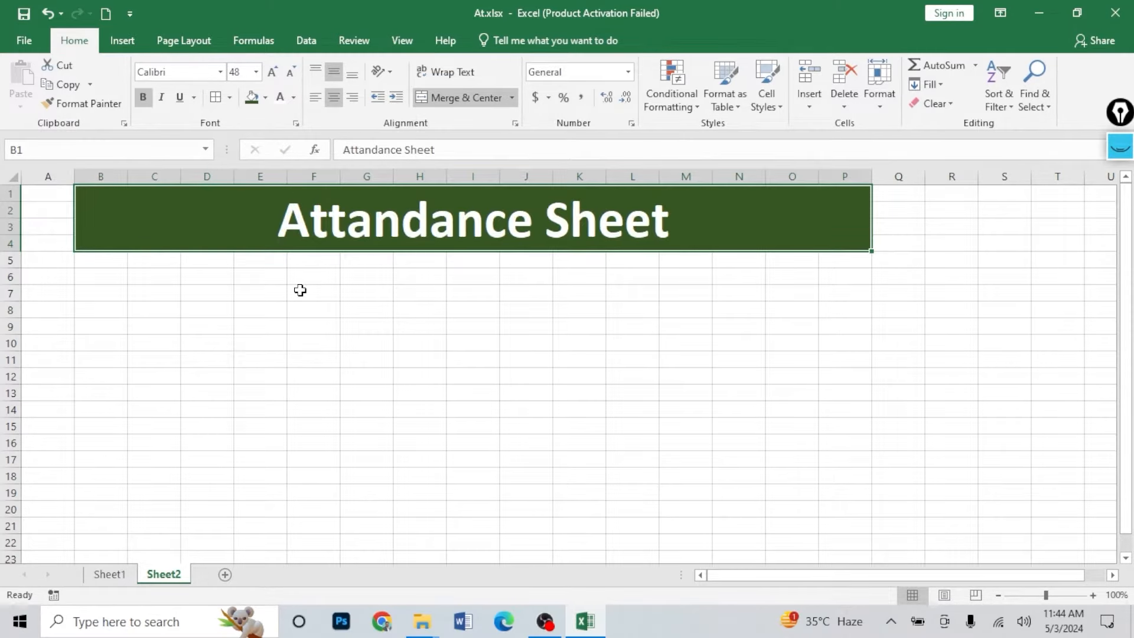
pyautogui.click(300, 290)
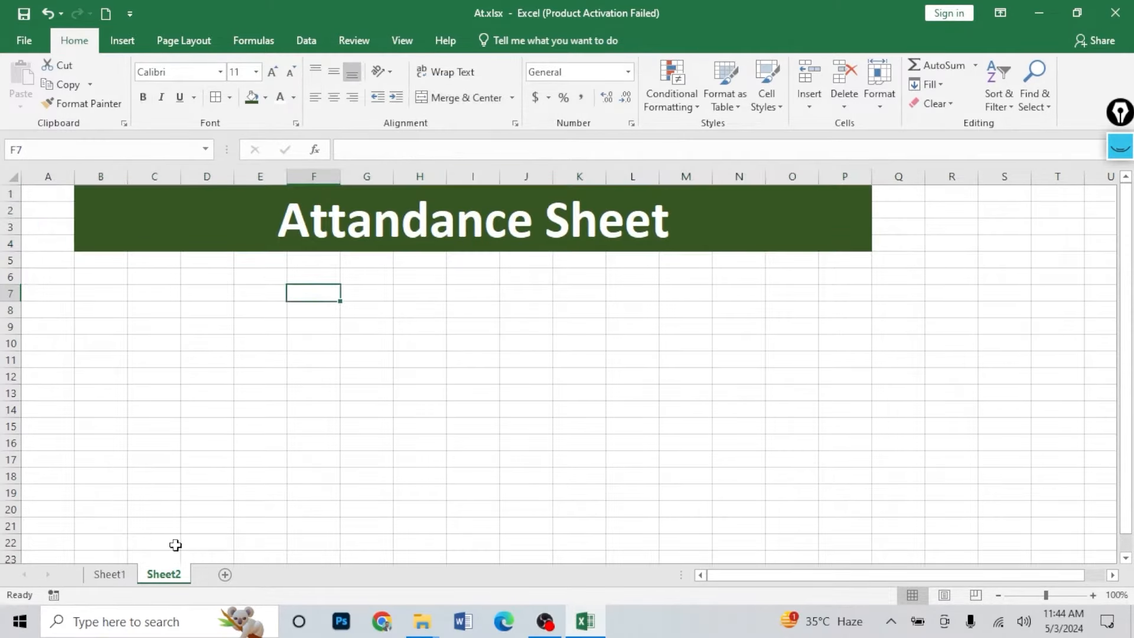
# - Enter the label "Month" in C7 of Sheet2, using Sheet1's layout as reference
pyautogui.click(110, 575)
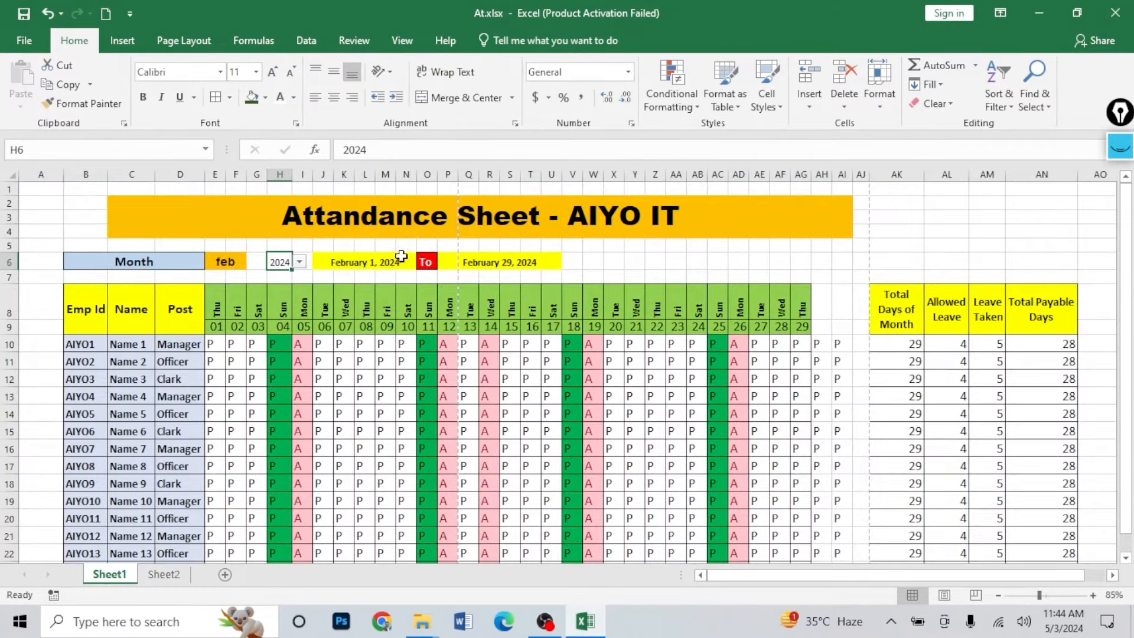
pyautogui.click(161, 575)
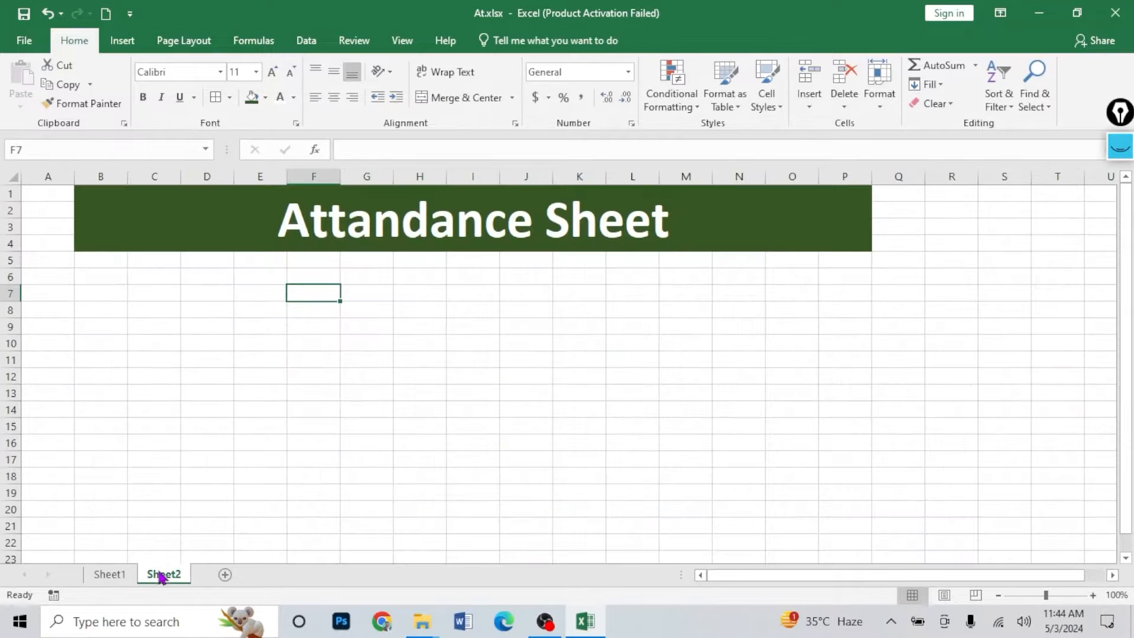
pyautogui.click(131, 289)
pyautogui.doubleClick(131, 288)
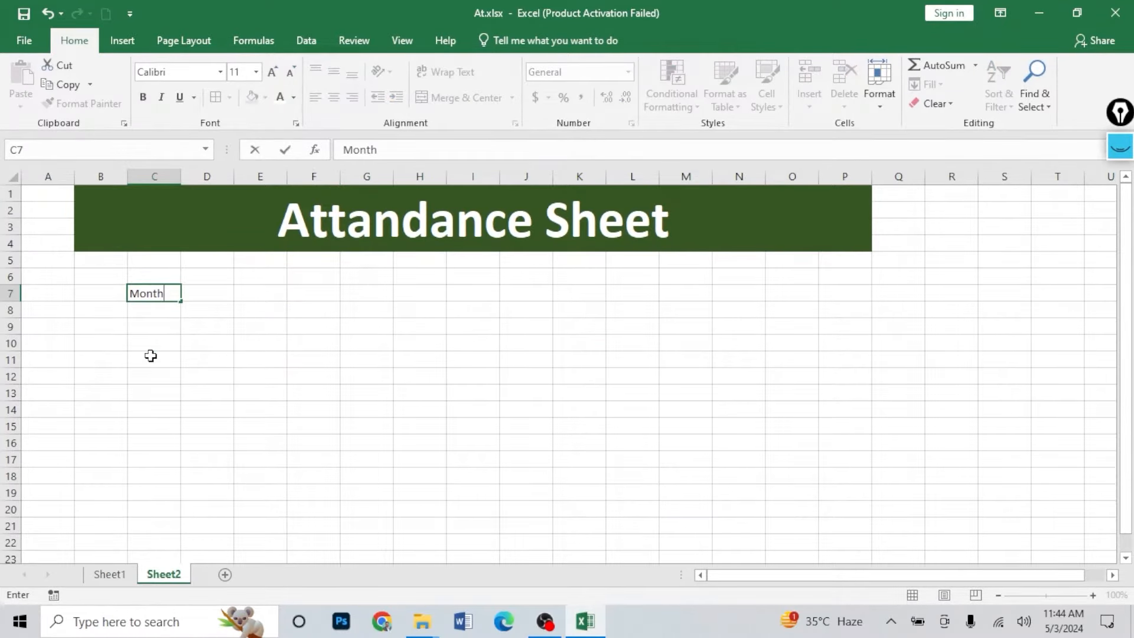
pyautogui.press('Tab')
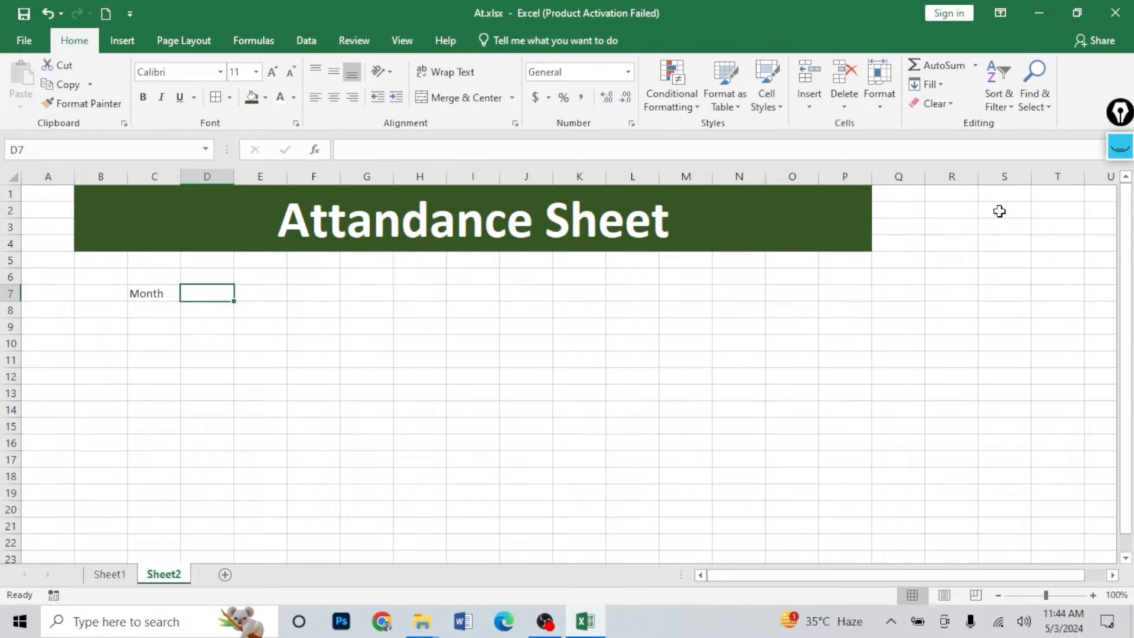
# - Add a new worksheet and fill E2:E13 with the month abbreviations Jan through Dec
pyautogui.click(225, 574)
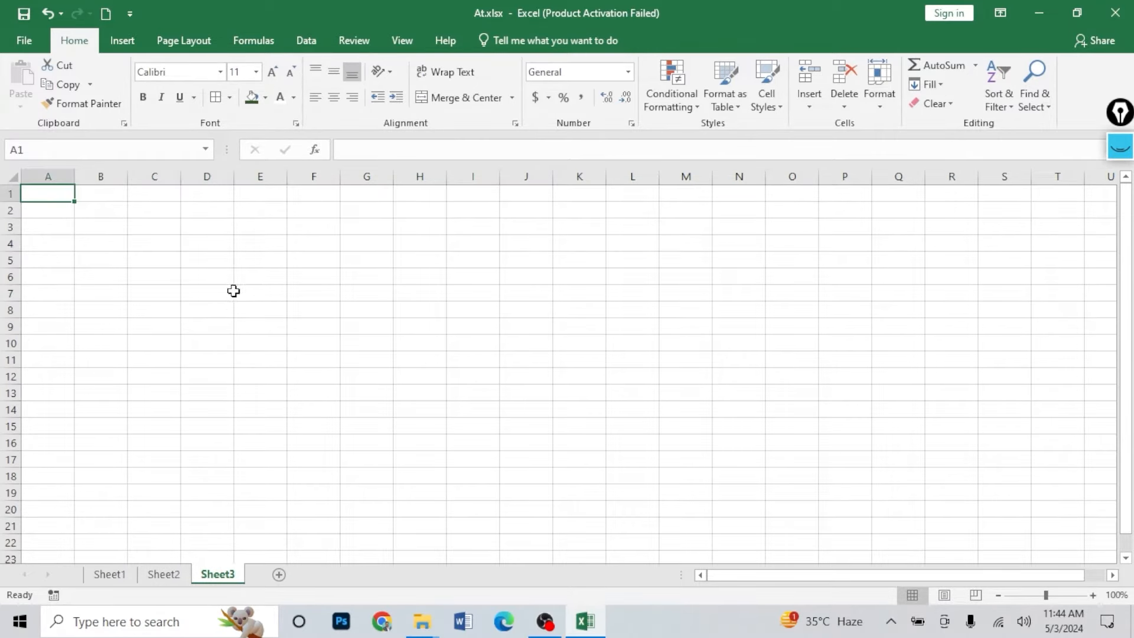
pyautogui.click(207, 227)
pyautogui.write('Jan')
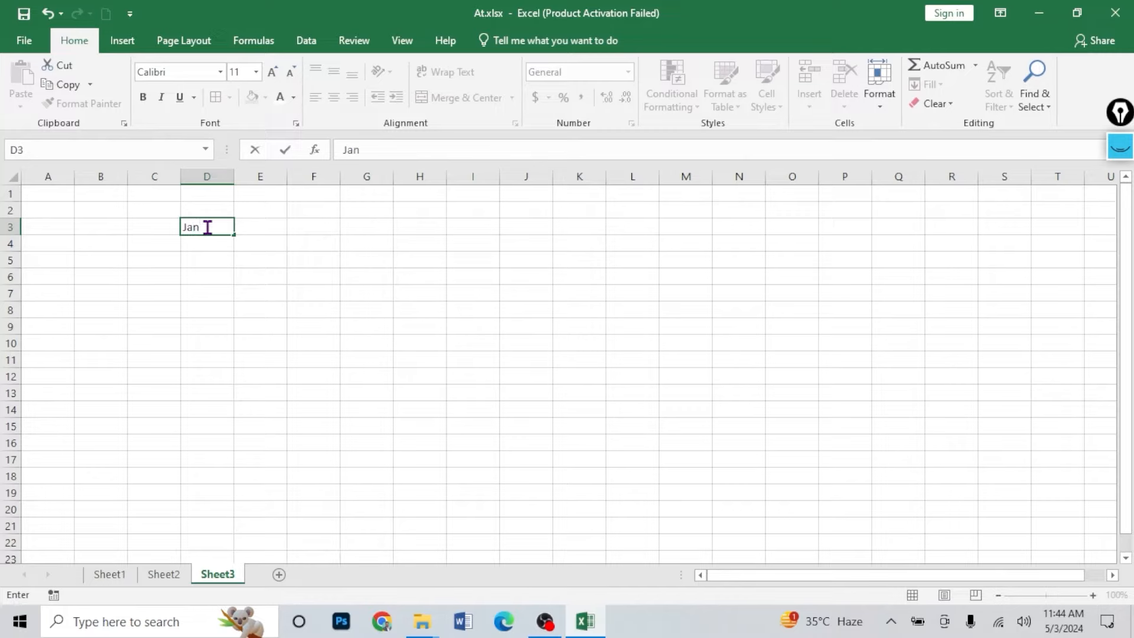
pyautogui.press('Return')
pyautogui.click(228, 231)
pyautogui.moveTo(234, 234); pyautogui.dragTo(256, 430)
pyautogui.press('Delete')
pyautogui.click(253, 207)
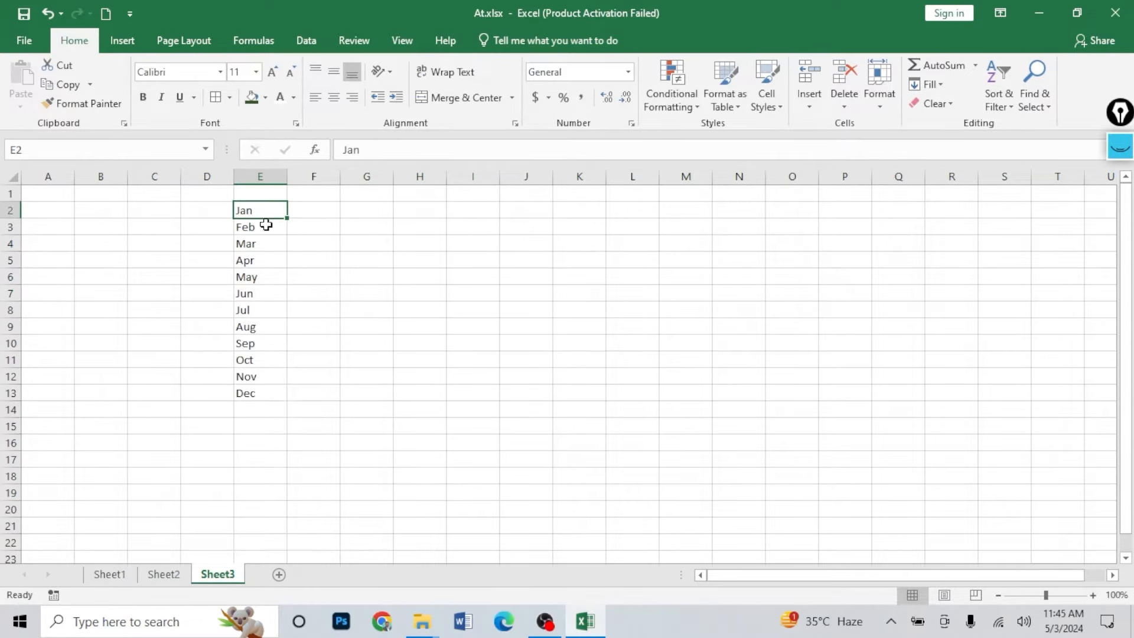
pyautogui.click(264, 231)
pyautogui.press('Down')
pyautogui.press('Down')
pyautogui.press('Down')
pyautogui.press('Down')
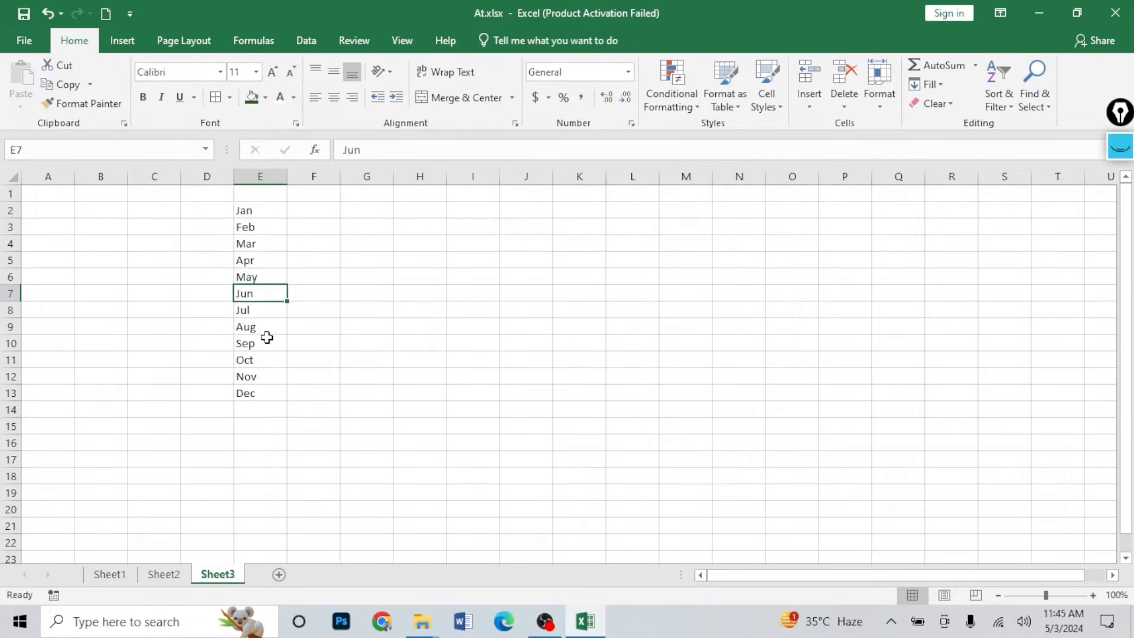
pyautogui.moveTo(265, 211); pyautogui.dragTo(256, 424)
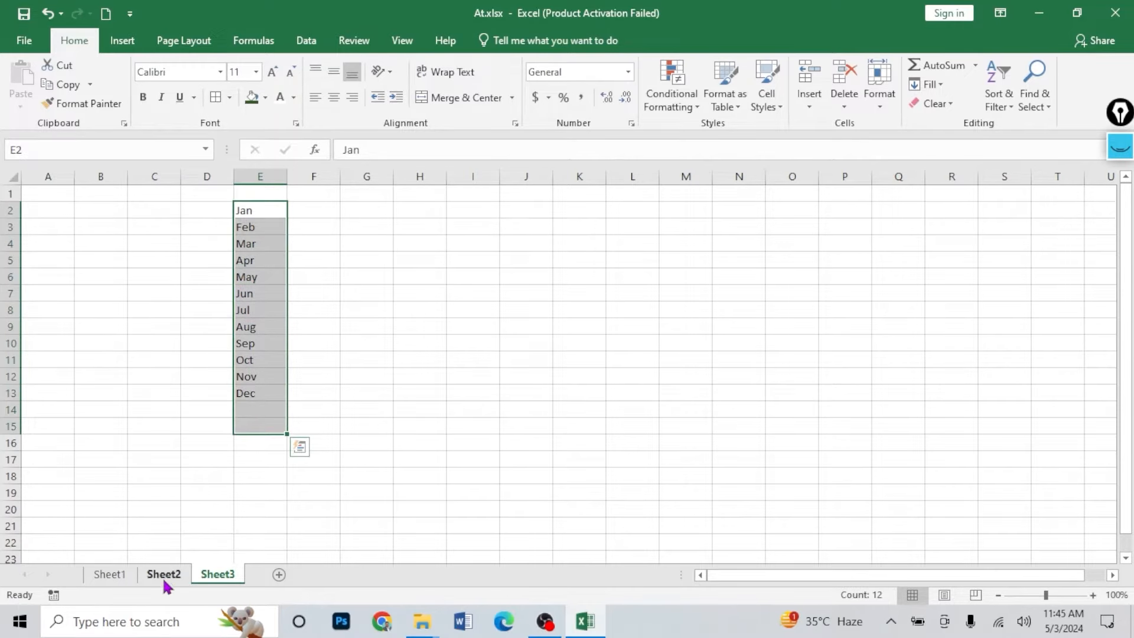
# - Apply list data validation to D7 on Sheet2 with =Sheet3!$E$2:$E$13 as the source
pyautogui.click(164, 574)
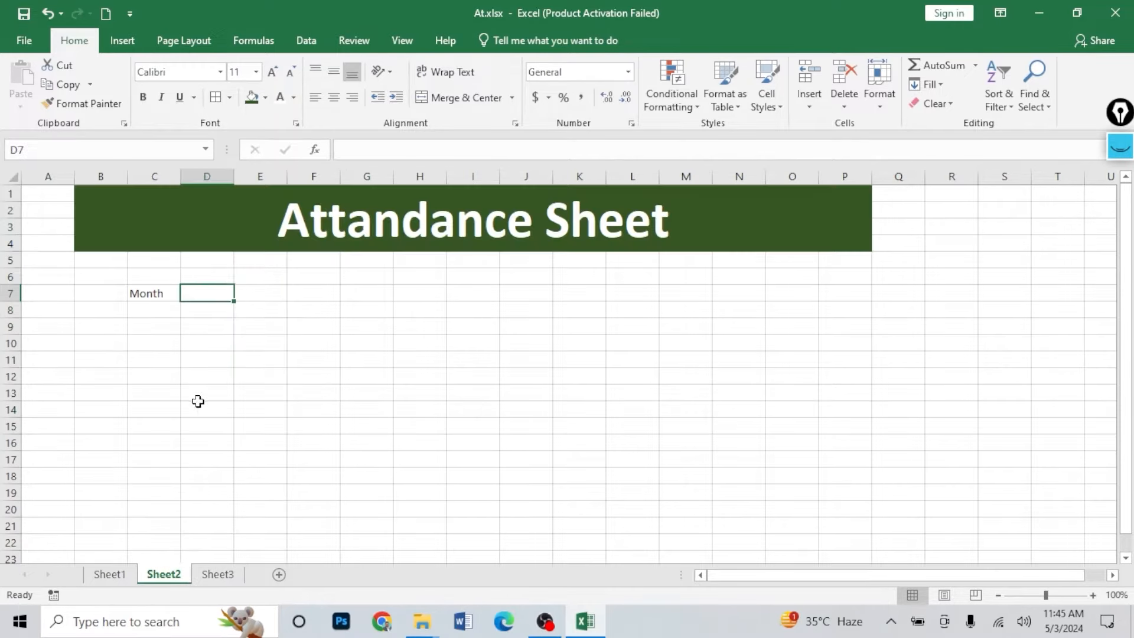
pyautogui.click(222, 321)
pyautogui.click(206, 293)
pyautogui.click(304, 41)
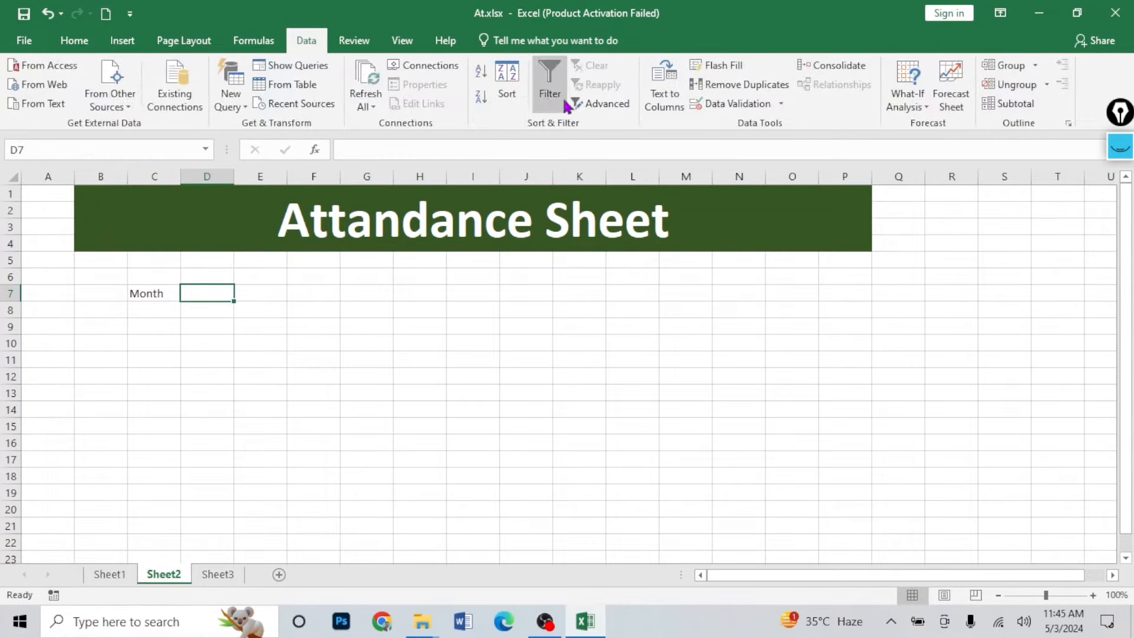
pyautogui.click(736, 104)
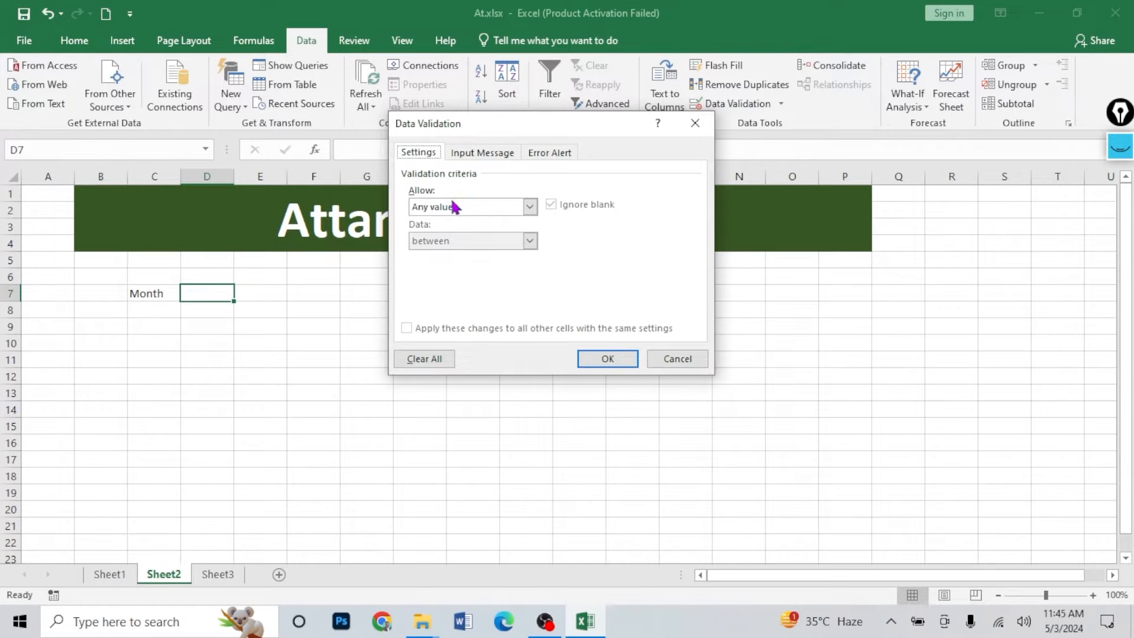
pyautogui.click(530, 207)
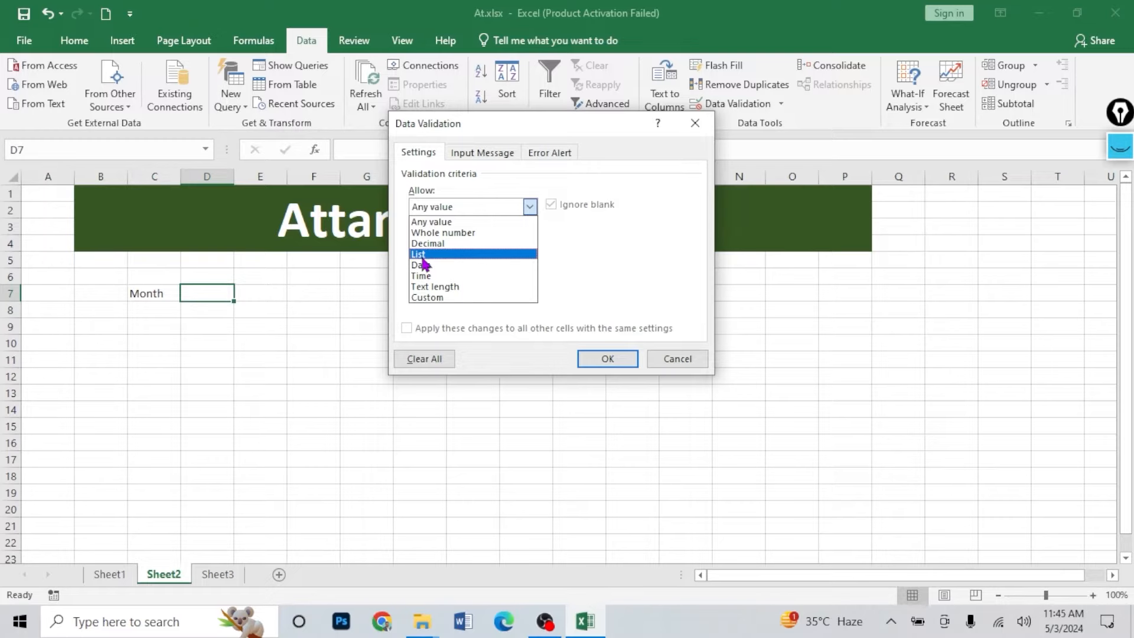
pyautogui.click(422, 255)
pyautogui.click(429, 273)
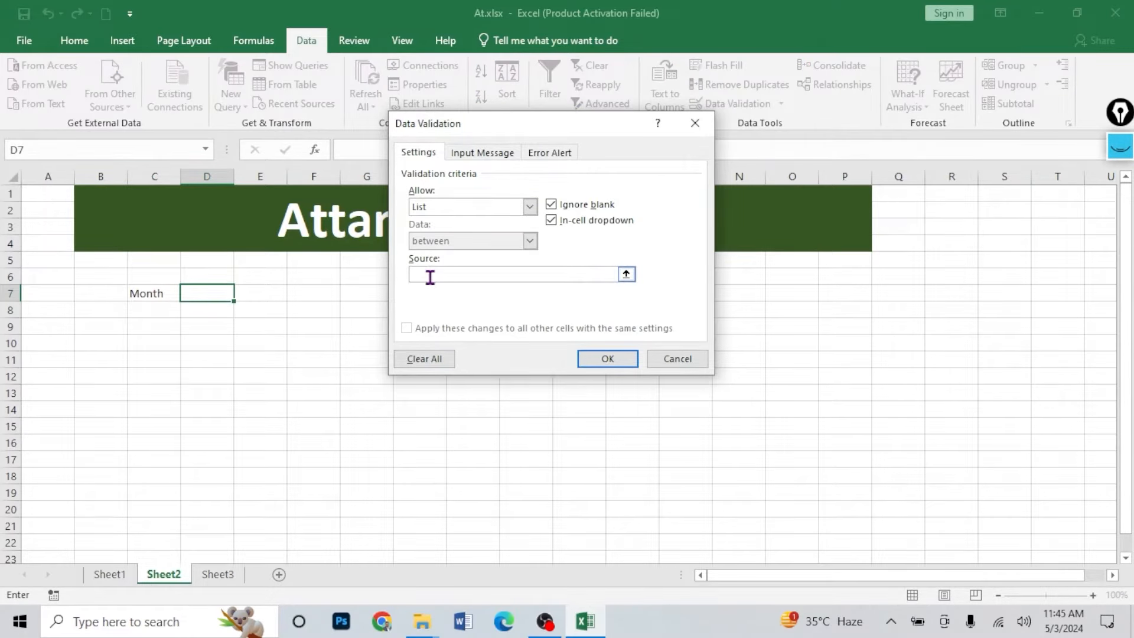
pyautogui.click(218, 576)
pyautogui.moveTo(251, 211); pyautogui.dragTo(251, 394)
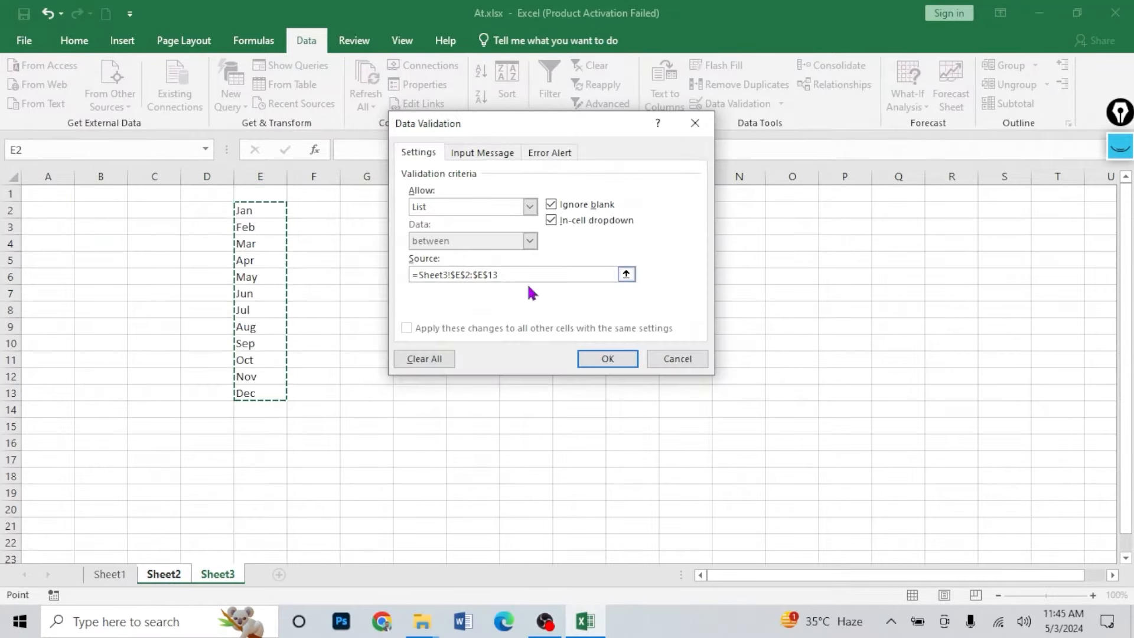
pyautogui.click(608, 363)
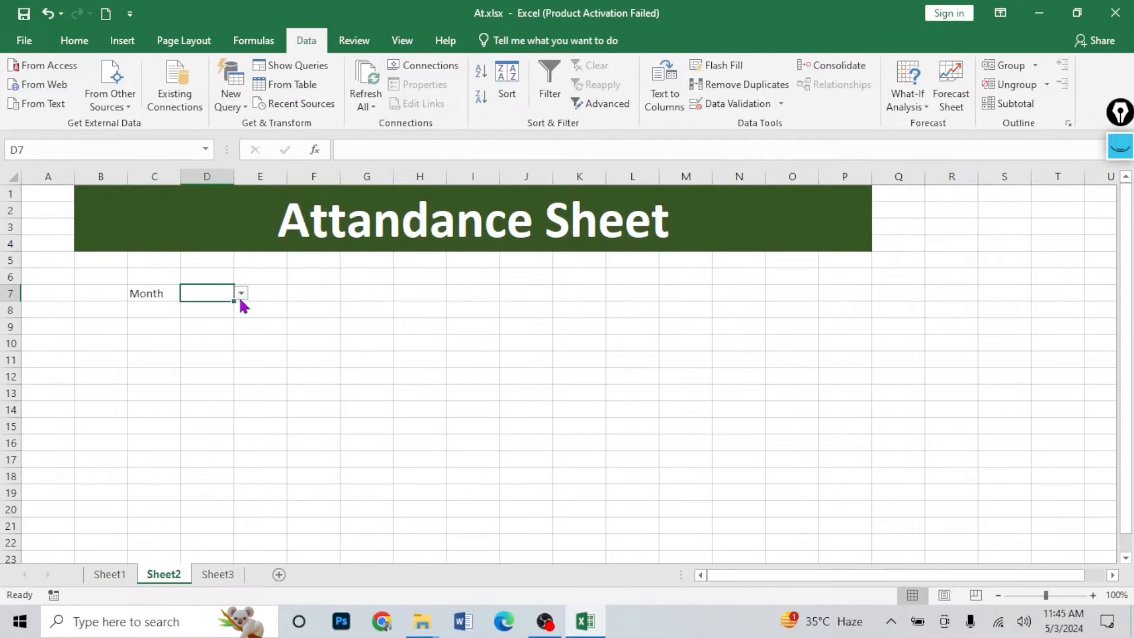
# - Try out the month dropdown in D7 with different months and leave it set to Jan
pyautogui.click(242, 295)
pyautogui.click(195, 340)
pyautogui.click(242, 294)
pyautogui.click(198, 318)
pyautogui.click(242, 293)
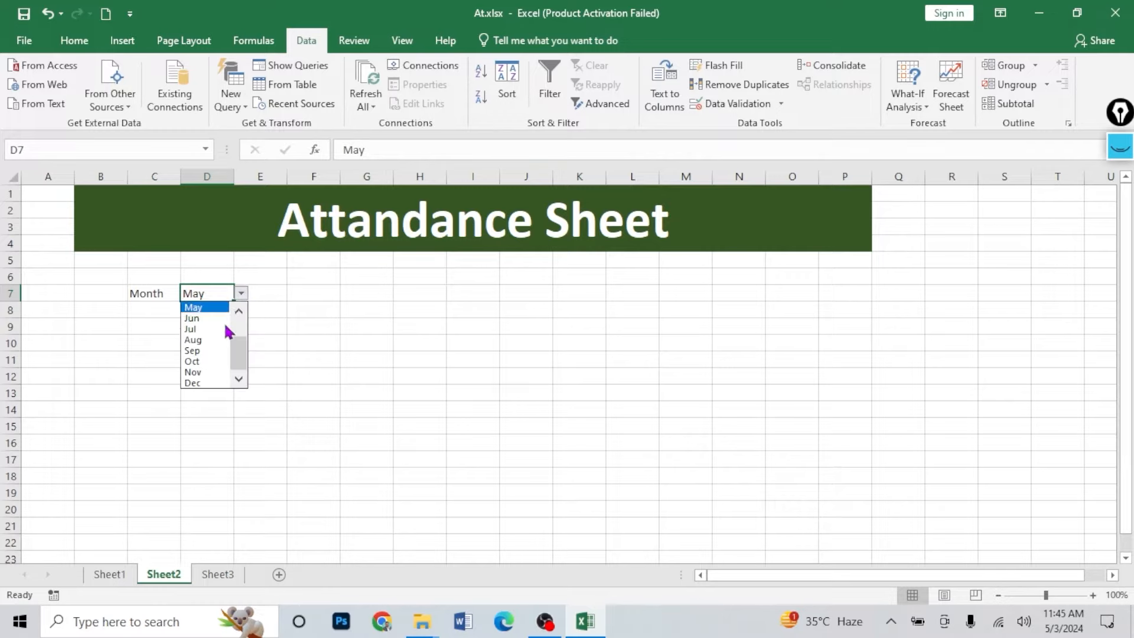
pyautogui.moveTo(240, 347); pyautogui.dragTo(237, 311)
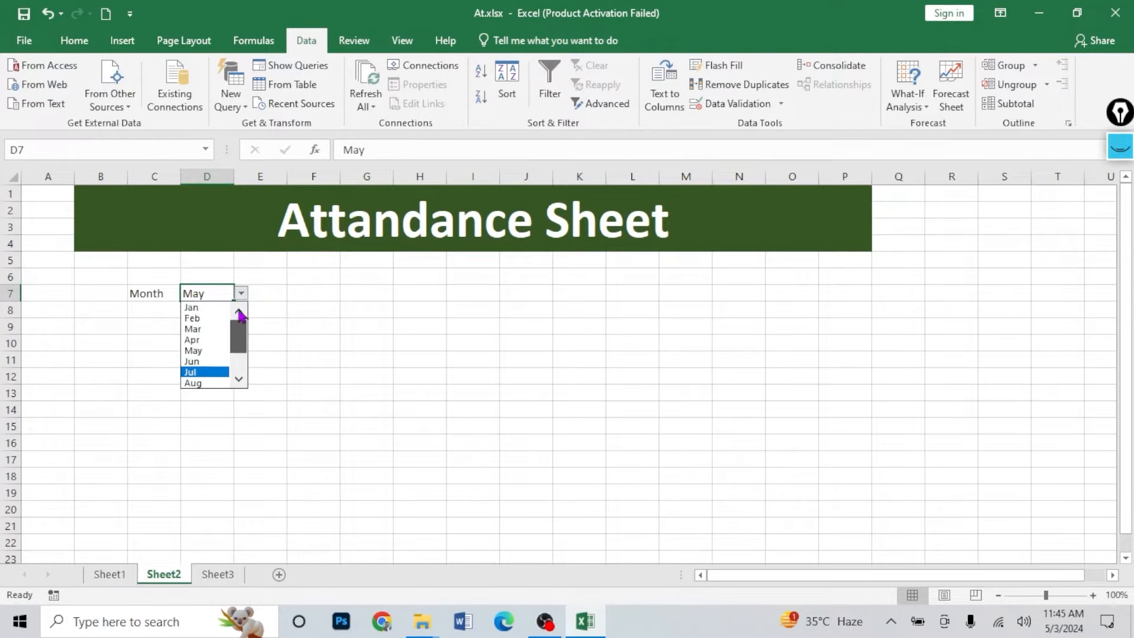
pyautogui.click(201, 318)
# - Enter the label "Year" in F7 beside the month selection
pyautogui.click(266, 293)
pyautogui.click(321, 293)
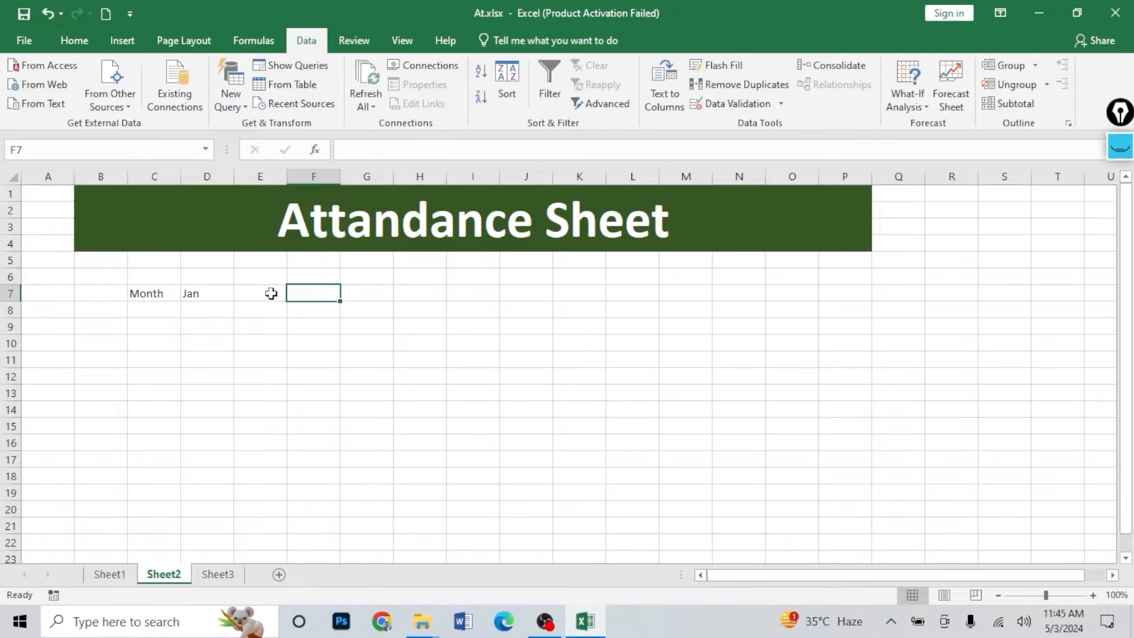
pyautogui.write('Year')
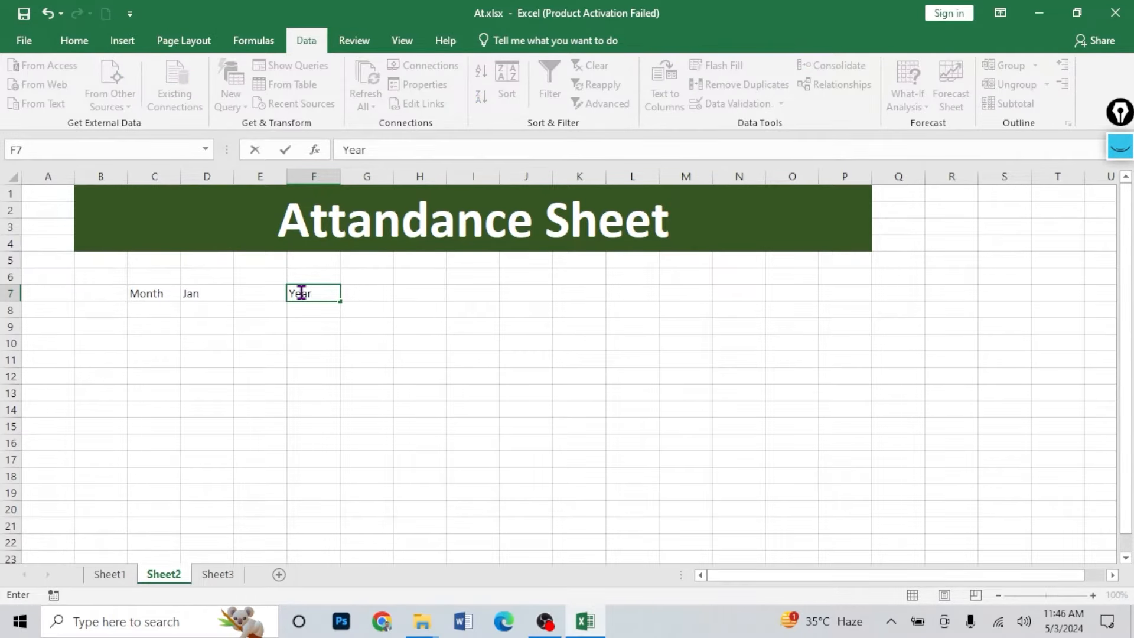
pyautogui.click(351, 300)
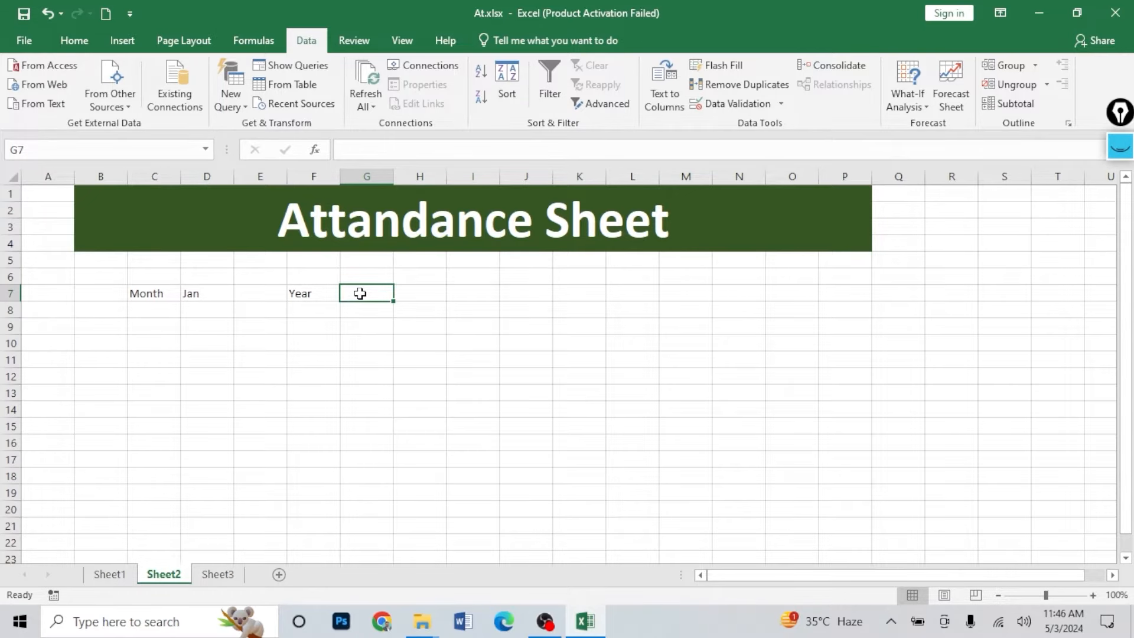
# - Apply list data validation to G7 with 2024,2025,2026 as the source
pyautogui.click(351, 348)
pyautogui.click(371, 294)
pyautogui.click(728, 105)
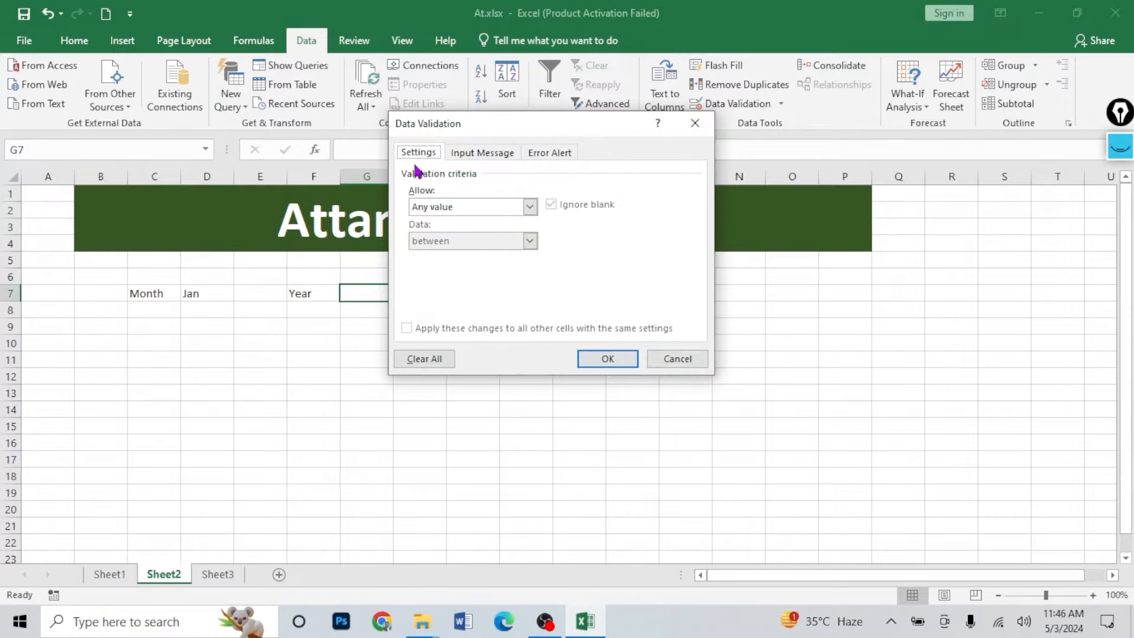
pyautogui.click(471, 210)
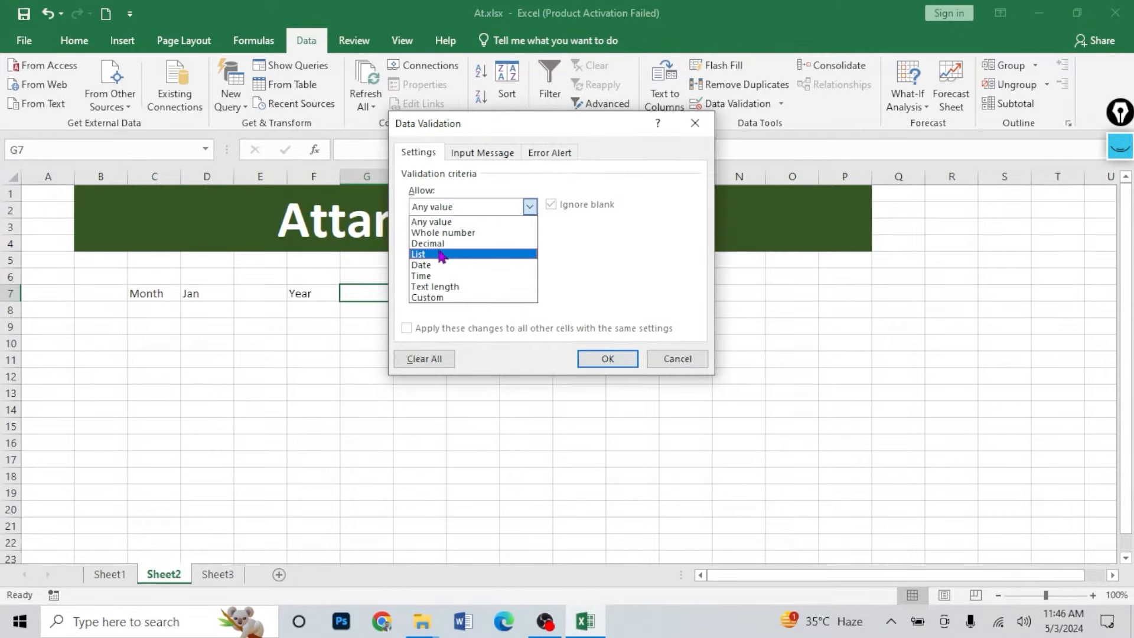
pyautogui.click(442, 255)
pyautogui.click(436, 275)
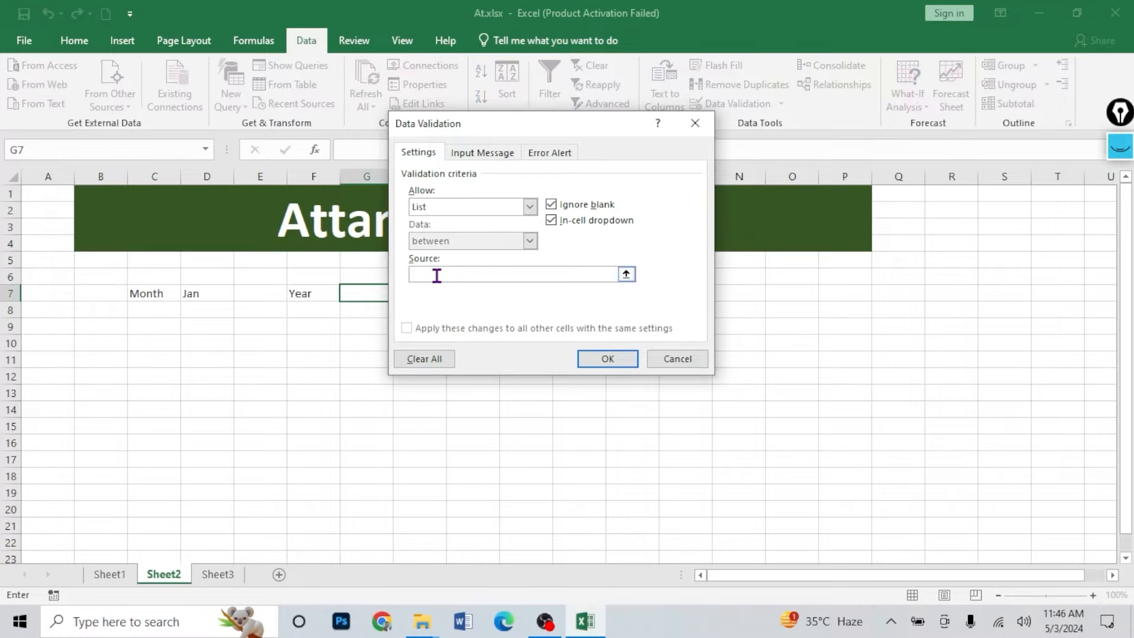
pyautogui.write('2024,2025,2026')
pyautogui.click(608, 358)
# - Check the year options in G7's dropdown and choose 2024
pyautogui.click(401, 293)
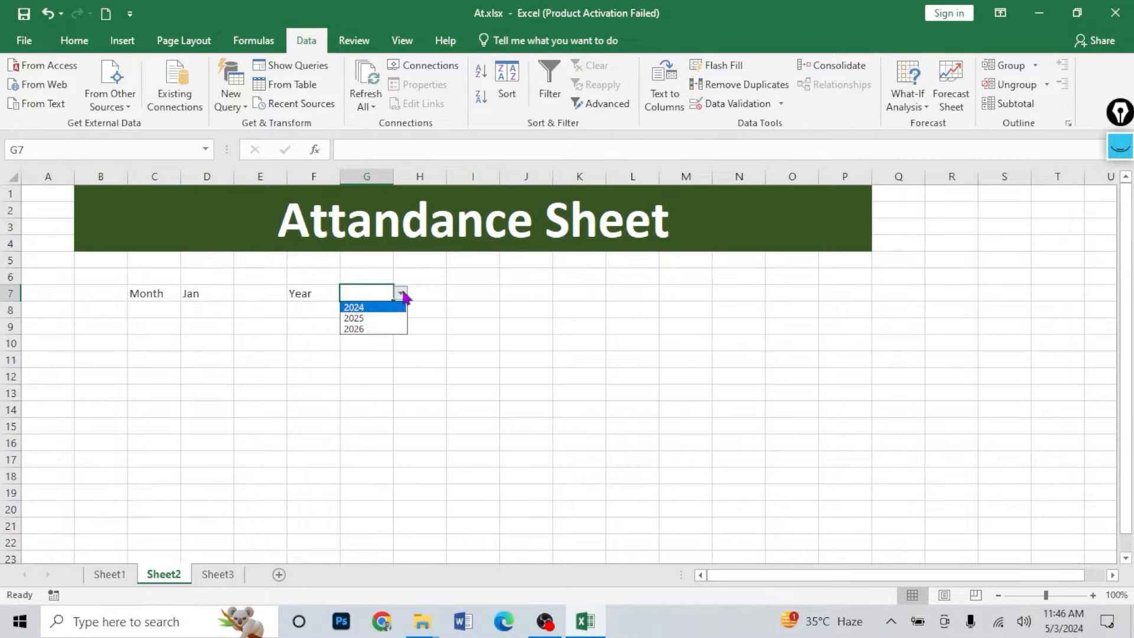
pyautogui.click(402, 294)
pyautogui.click(401, 293)
pyautogui.click(401, 293)
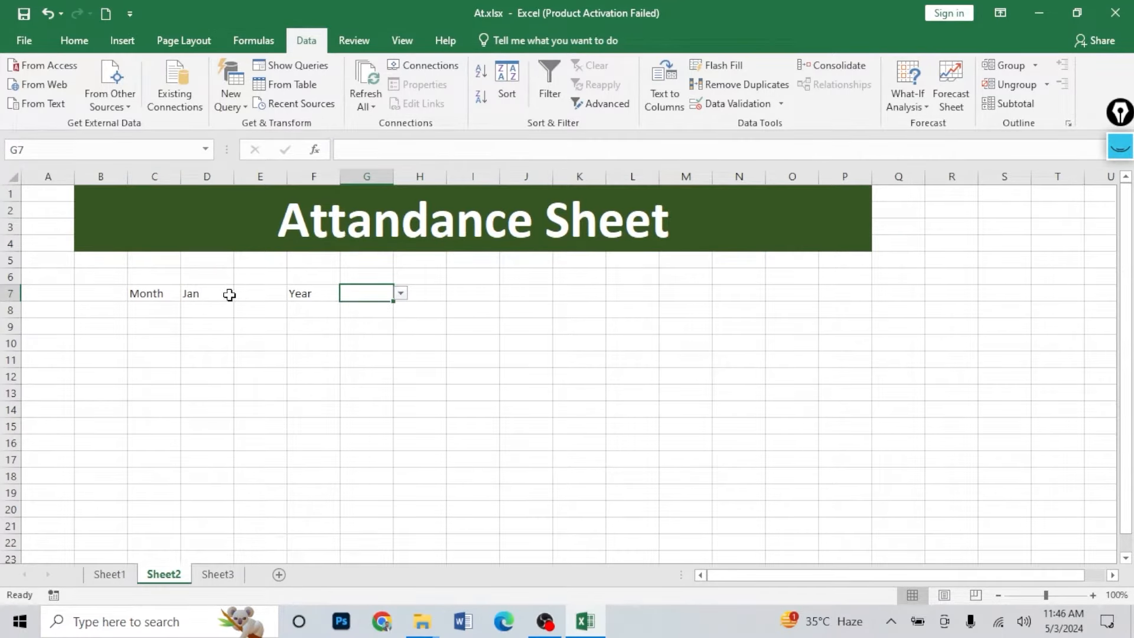
pyautogui.click(402, 294)
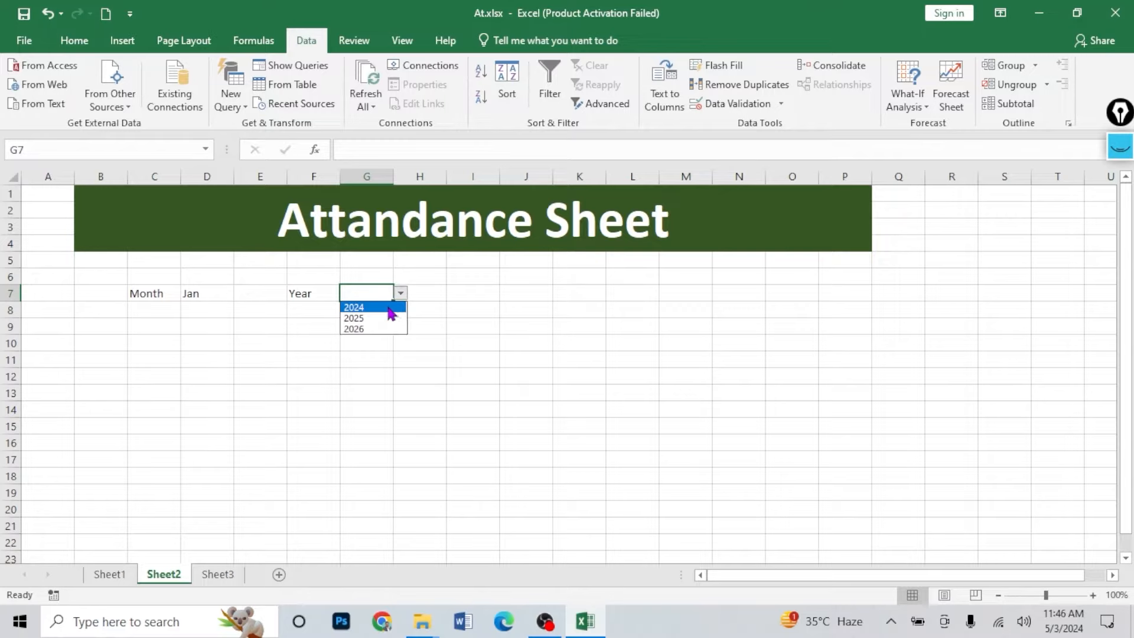
pyautogui.click(384, 307)
pyautogui.click(365, 356)
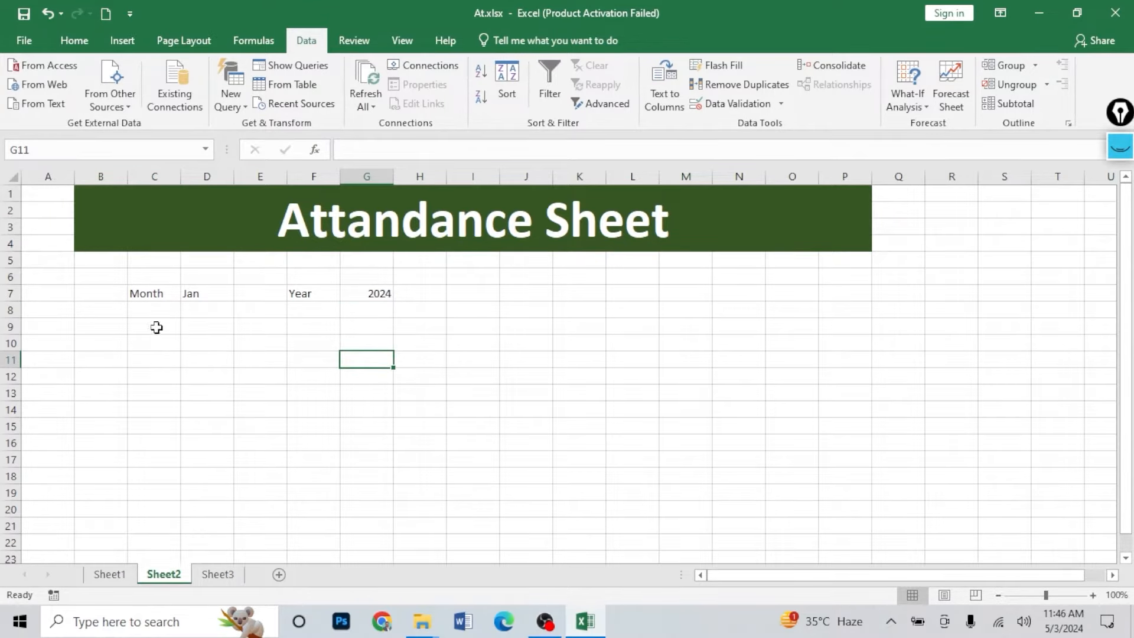
# - Enter =DATEVALUE("1"&D7&G7) in D9 of Sheet2 for the month's start date, after checking Sheet1's layout
pyautogui.click(108, 573)
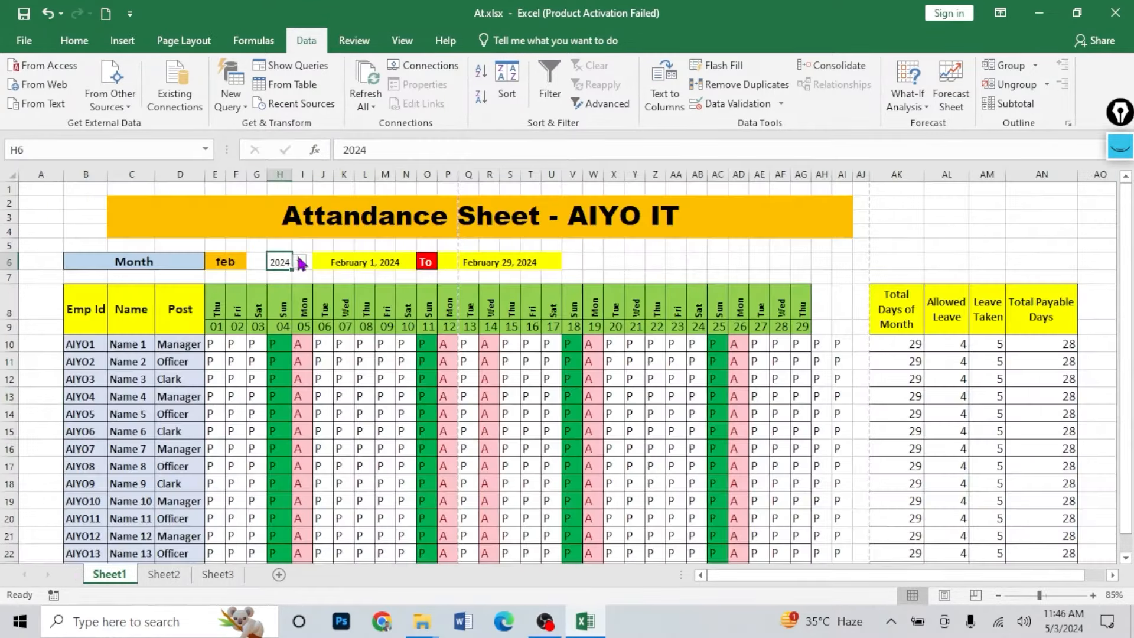
pyautogui.click(228, 576)
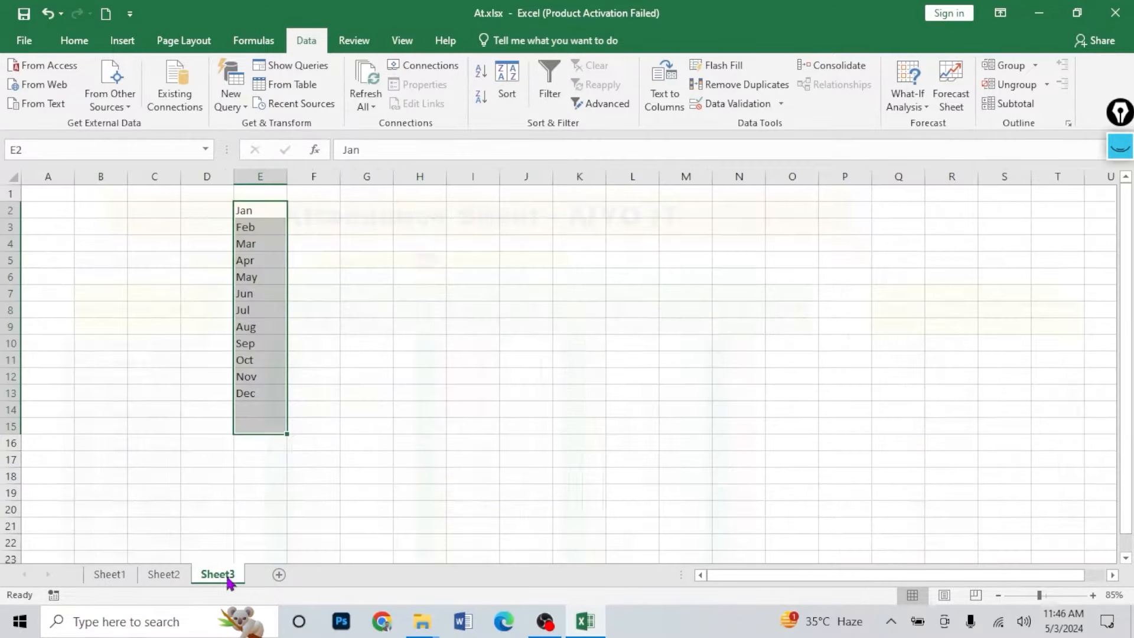
pyautogui.click(164, 574)
pyautogui.click(174, 327)
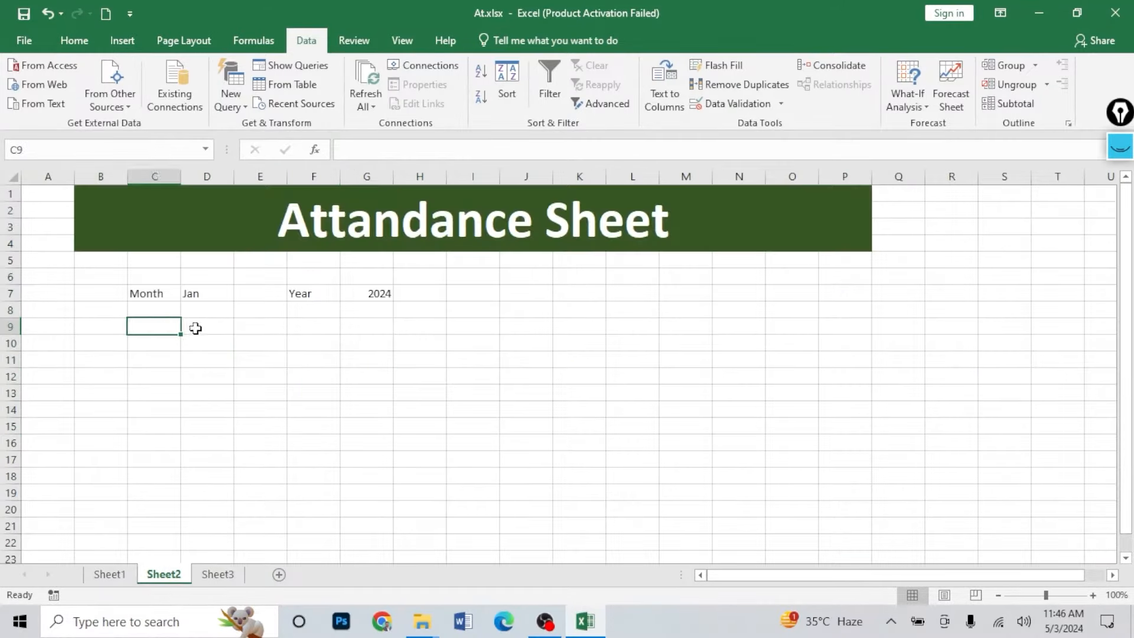
pyautogui.click(196, 329)
pyautogui.click(162, 329)
pyautogui.click(200, 326)
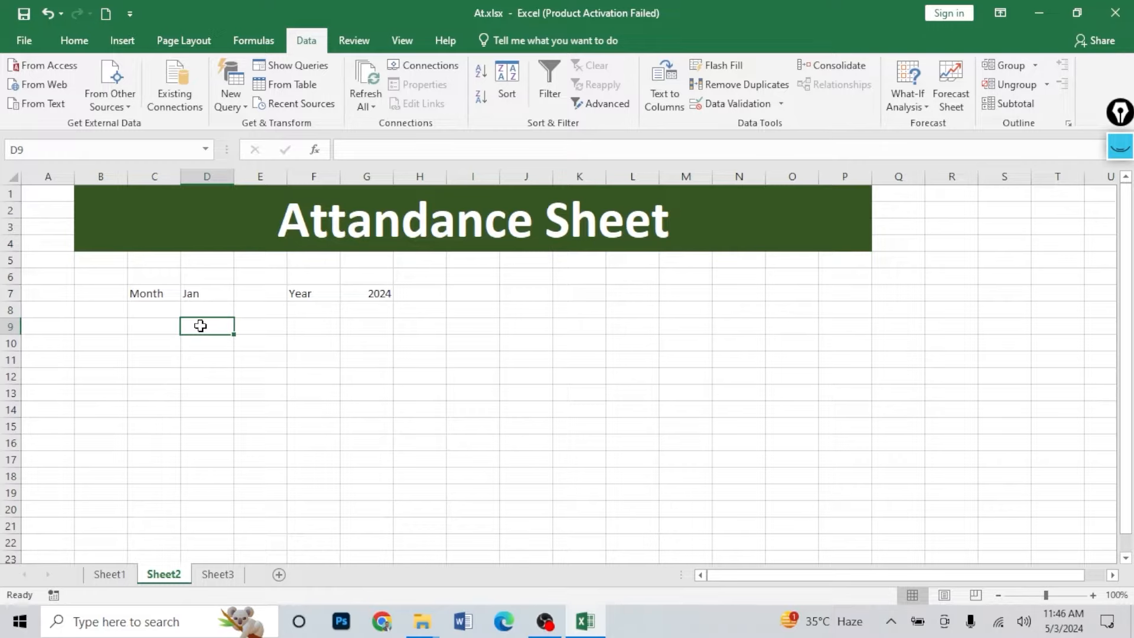
pyautogui.write('=date')
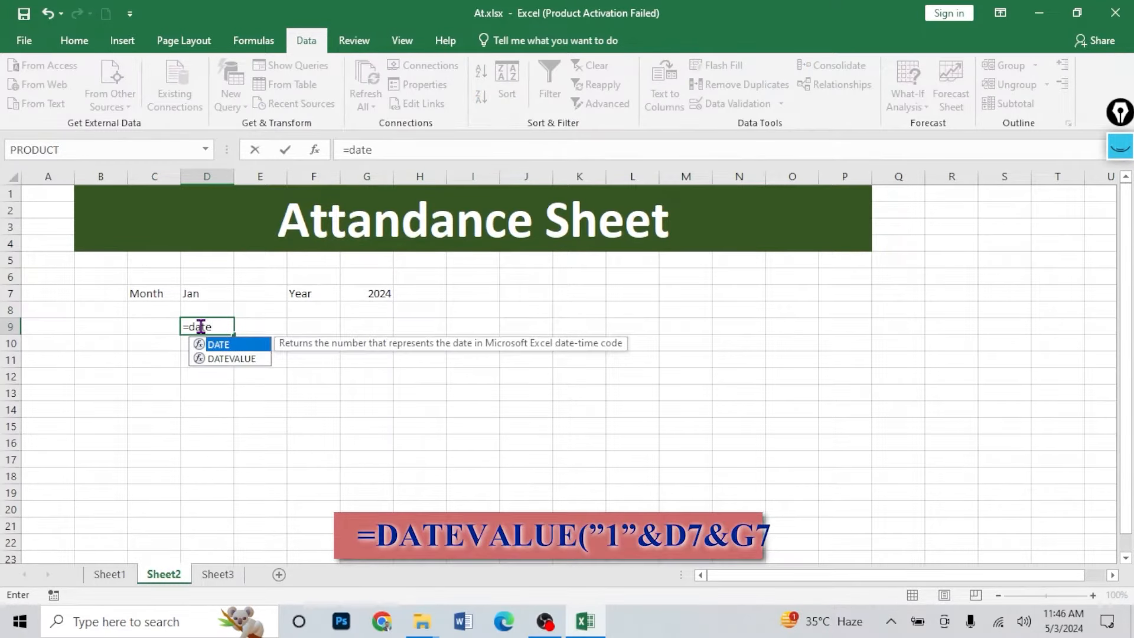
pyautogui.press('Down')
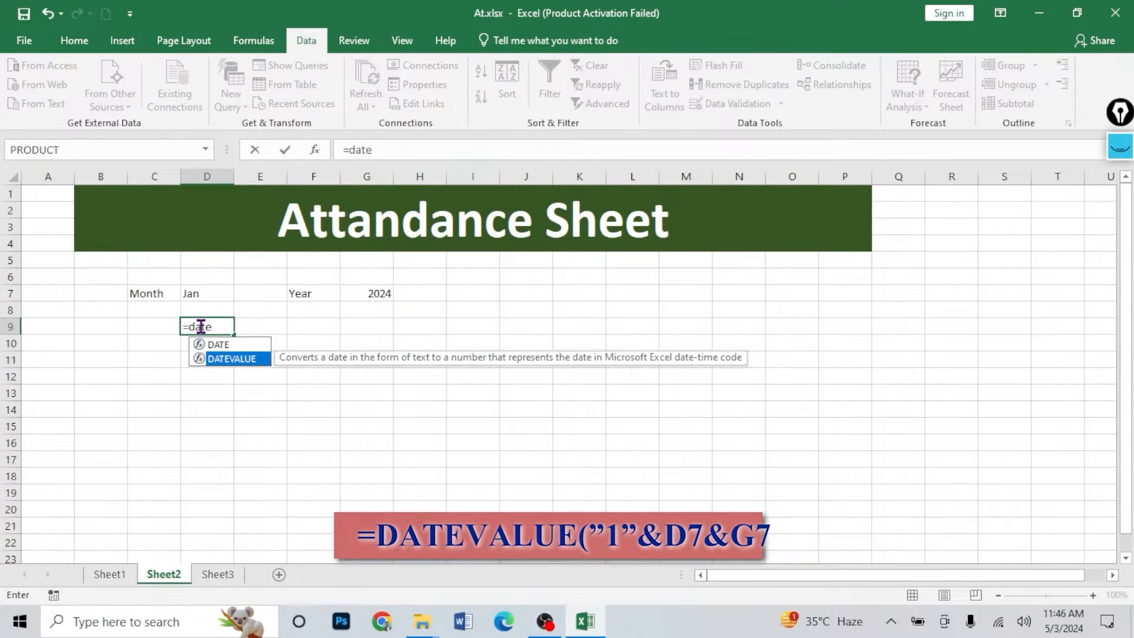
pyautogui.doubleClick(244, 362)
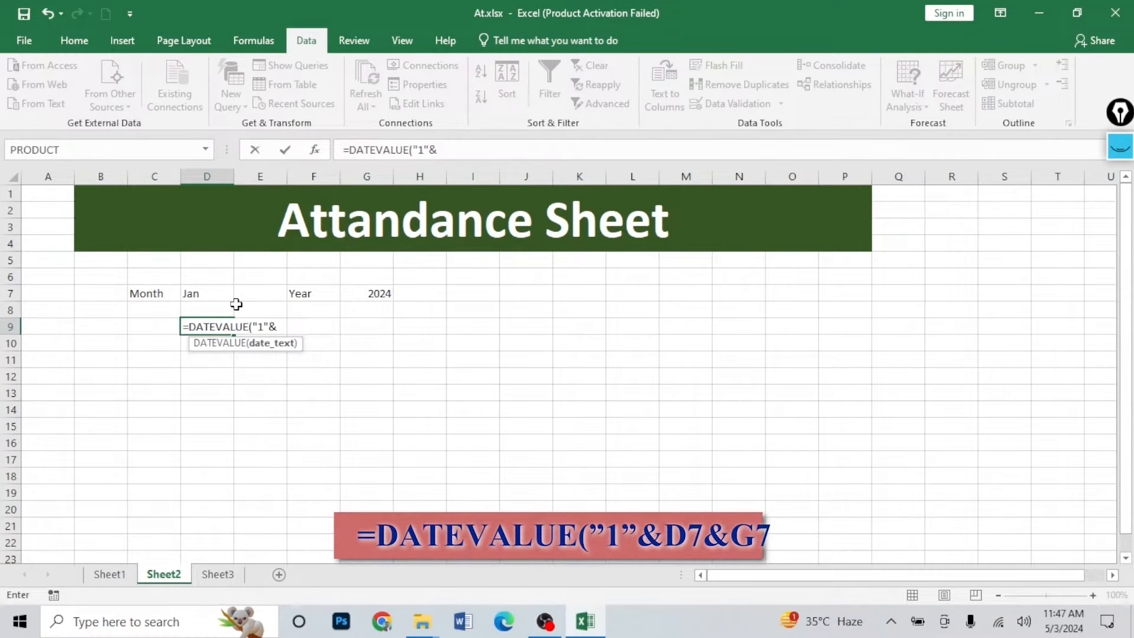
pyautogui.click(205, 294)
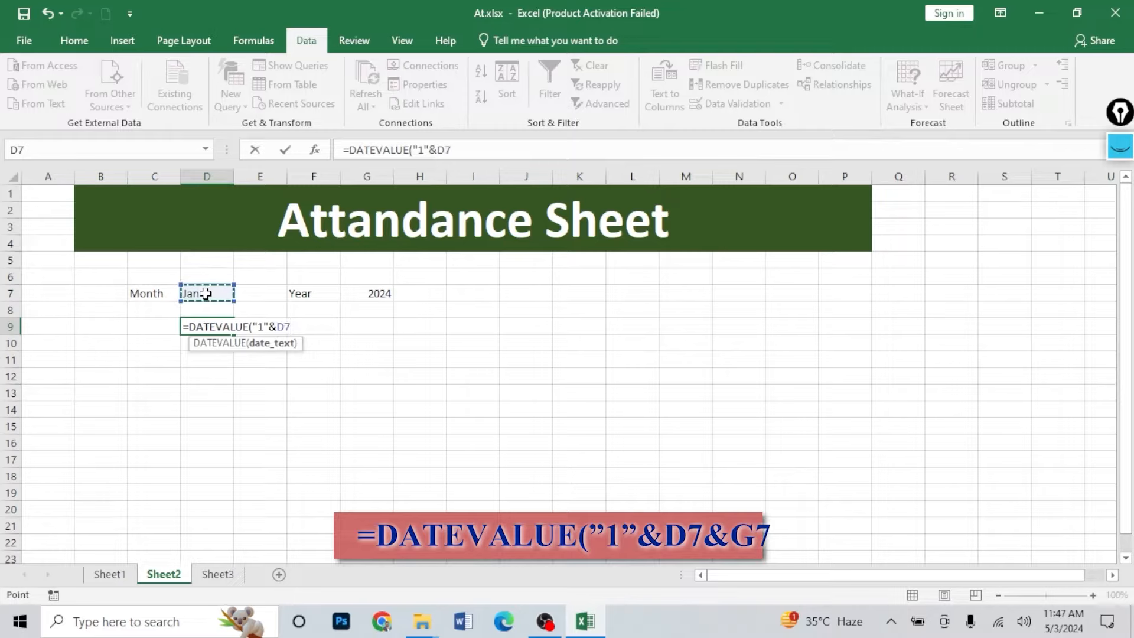
pyautogui.write('&')
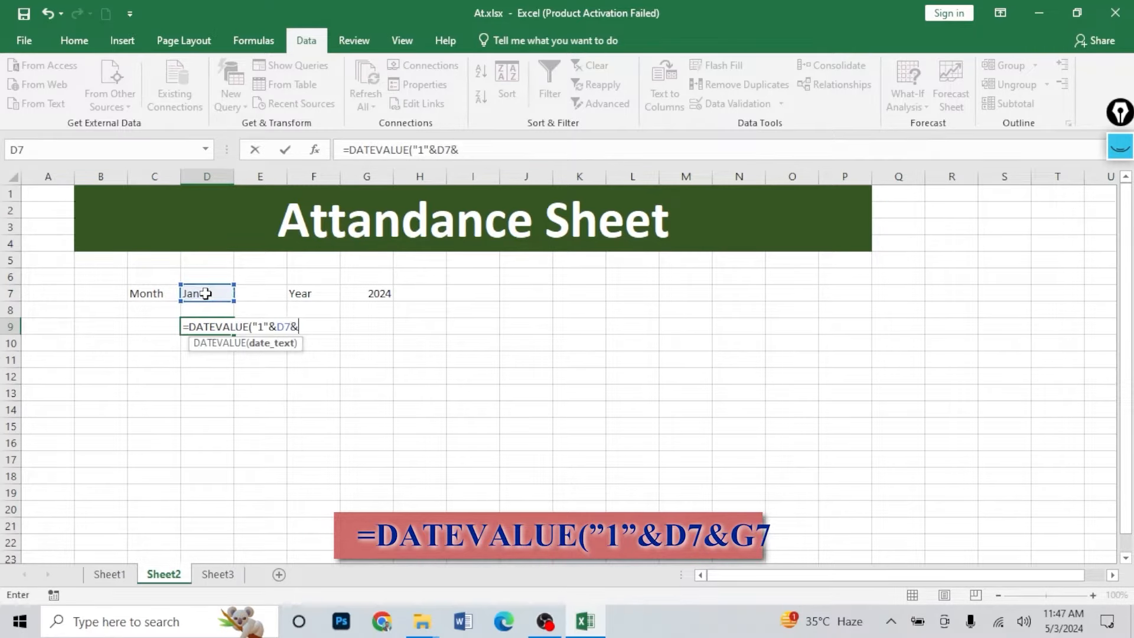
pyautogui.click(365, 291)
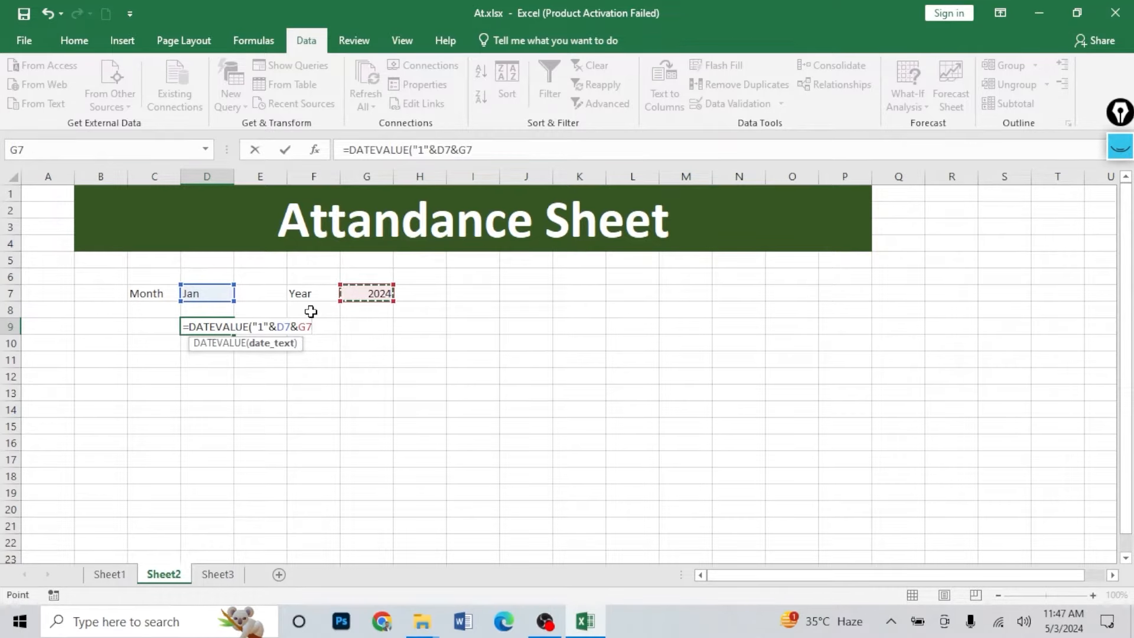
pyautogui.press('Return')
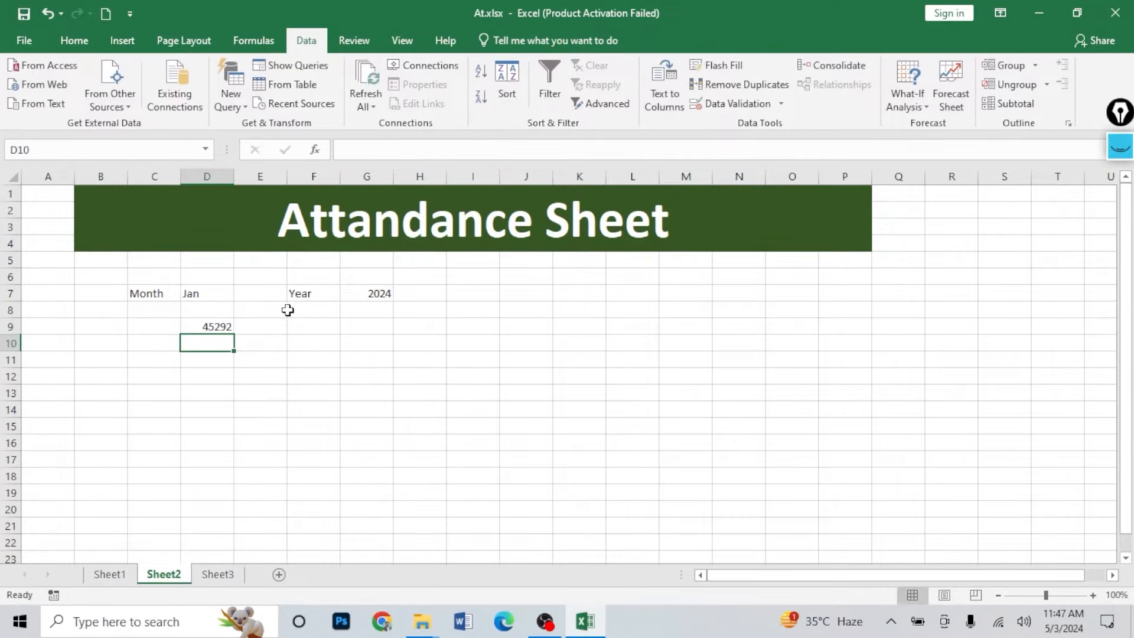
# - Apply the custom number format m/d/yyyy to the start date in D9
pyautogui.click(224, 327)
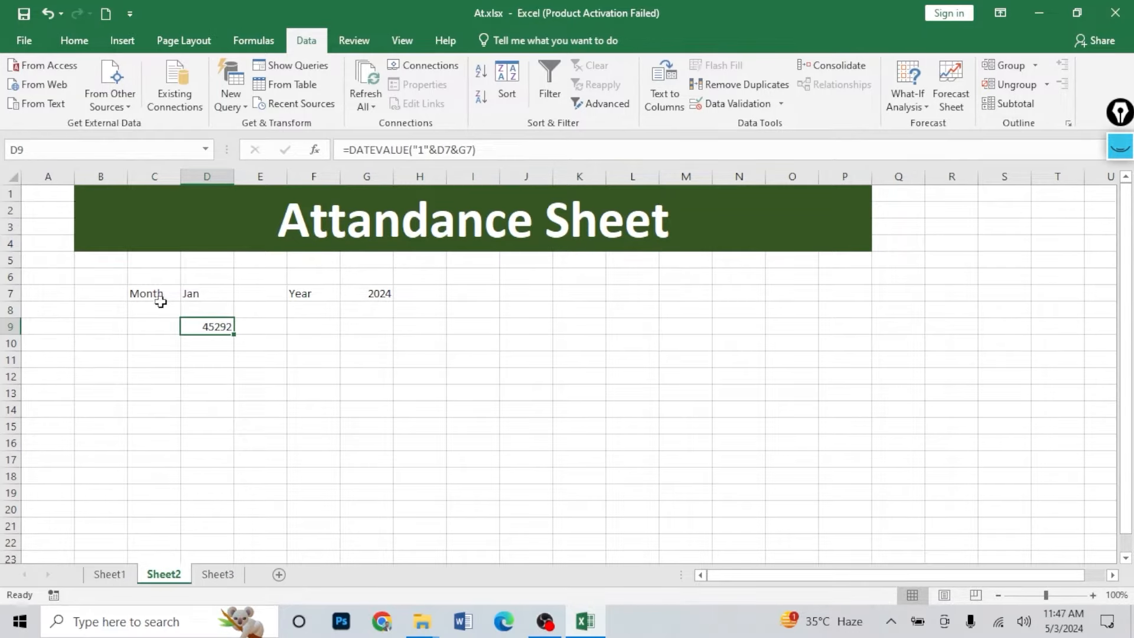
pyautogui.hotkey('ctrl', '1')
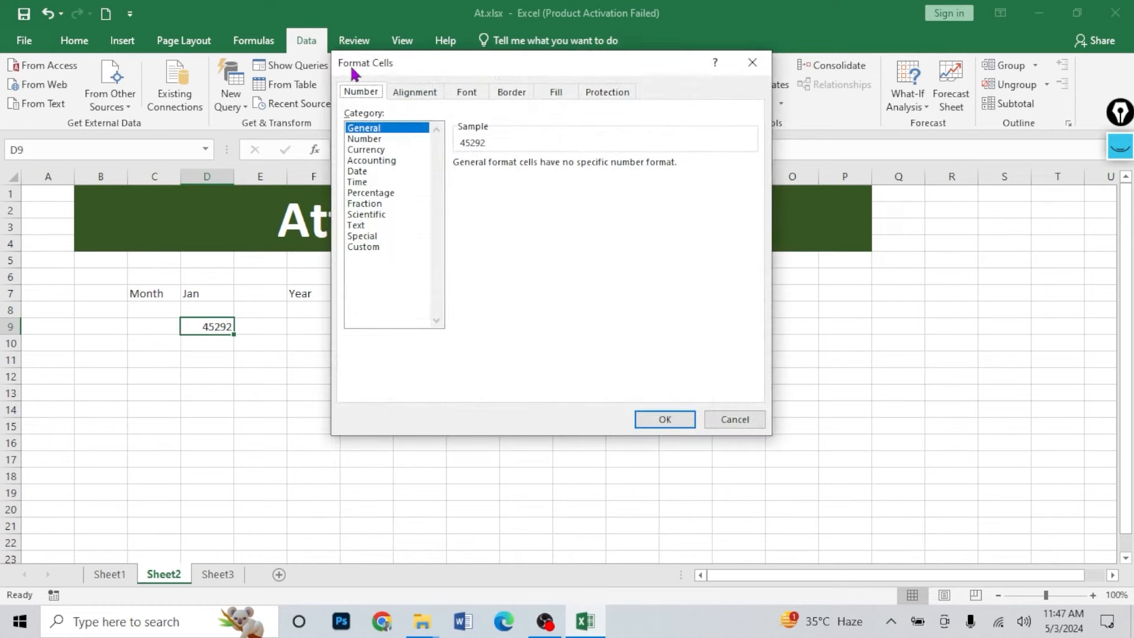
pyautogui.click(377, 247)
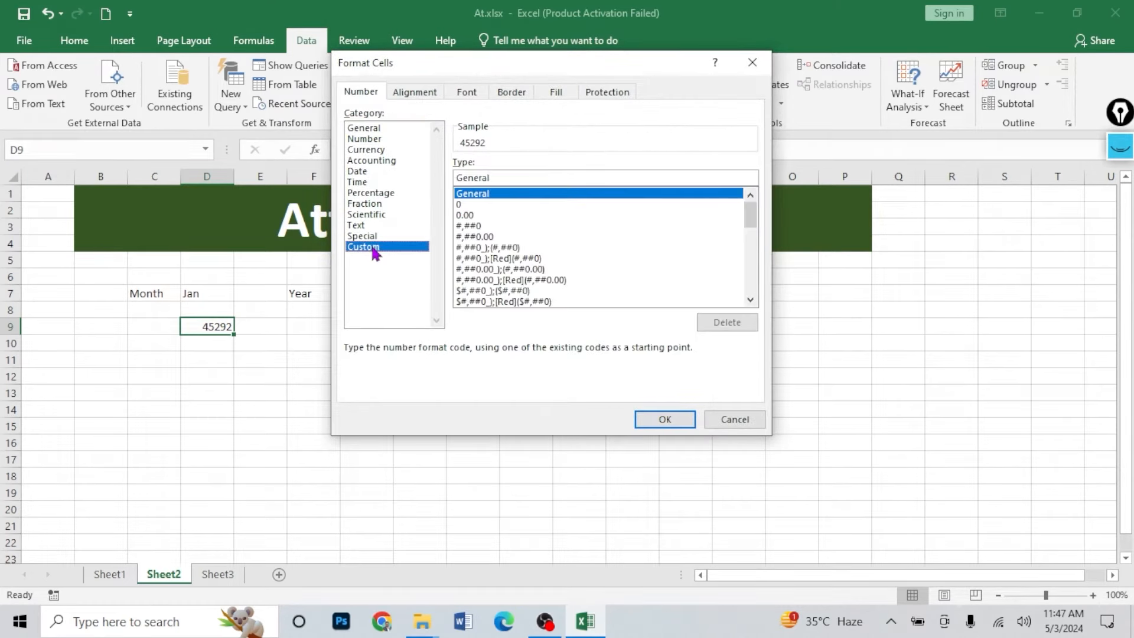
pyautogui.click(358, 172)
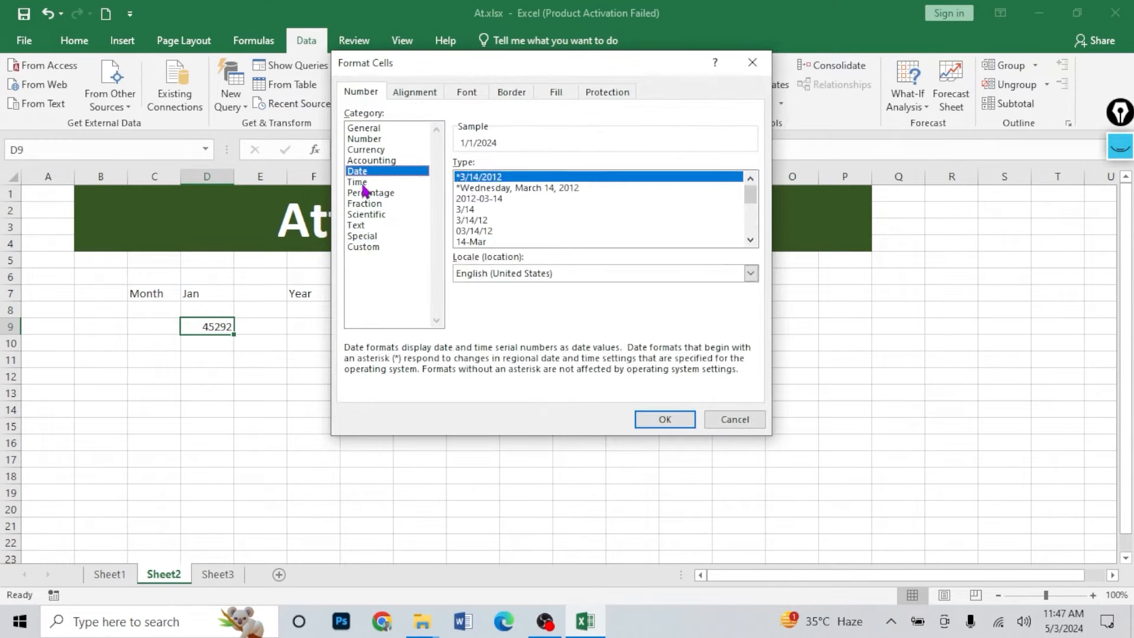
pyautogui.click(366, 247)
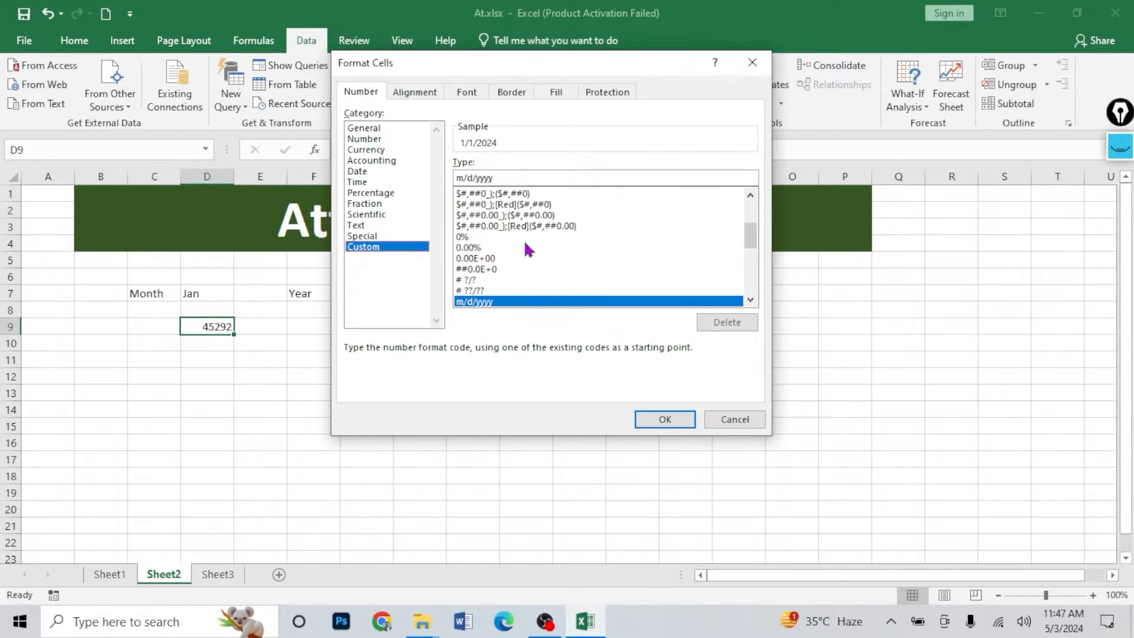
pyautogui.click(654, 420)
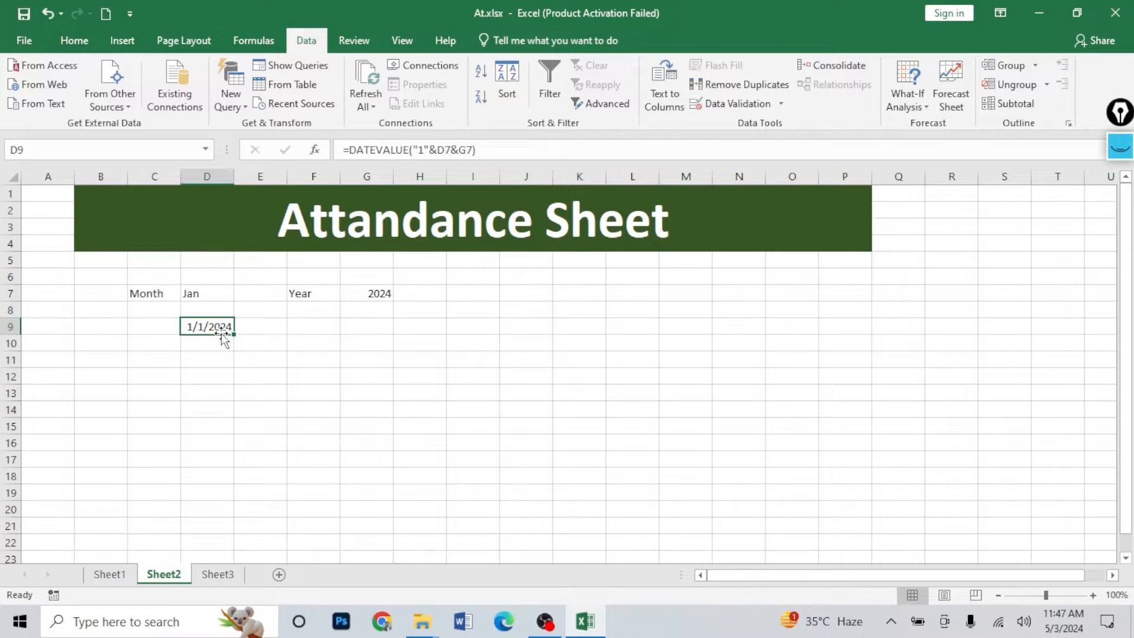
# - Format the start date in D9 with the "March 14, 2012" date type
pyautogui.hotkey('ctrl', '1')
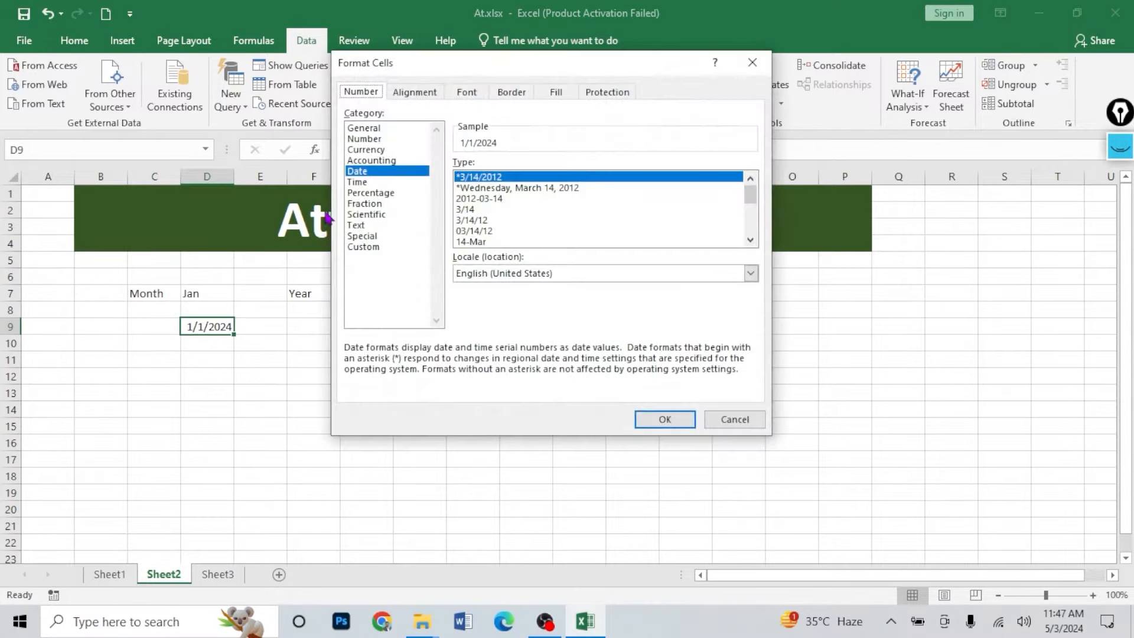
pyautogui.scroll(-1, 488, 226)
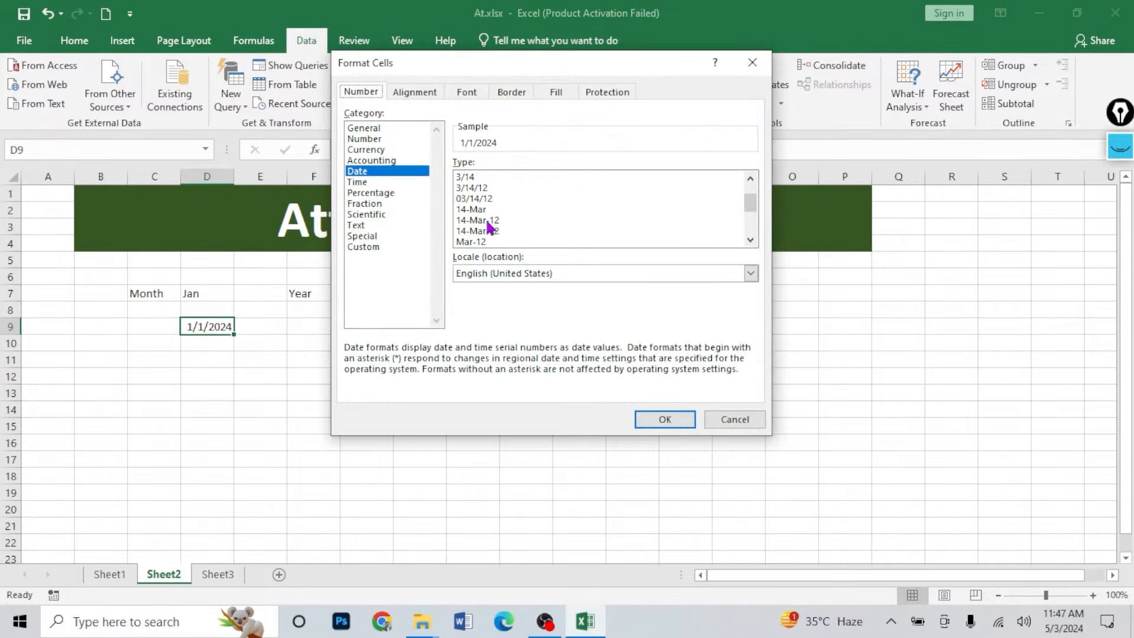
pyautogui.scroll(-1, 486, 239)
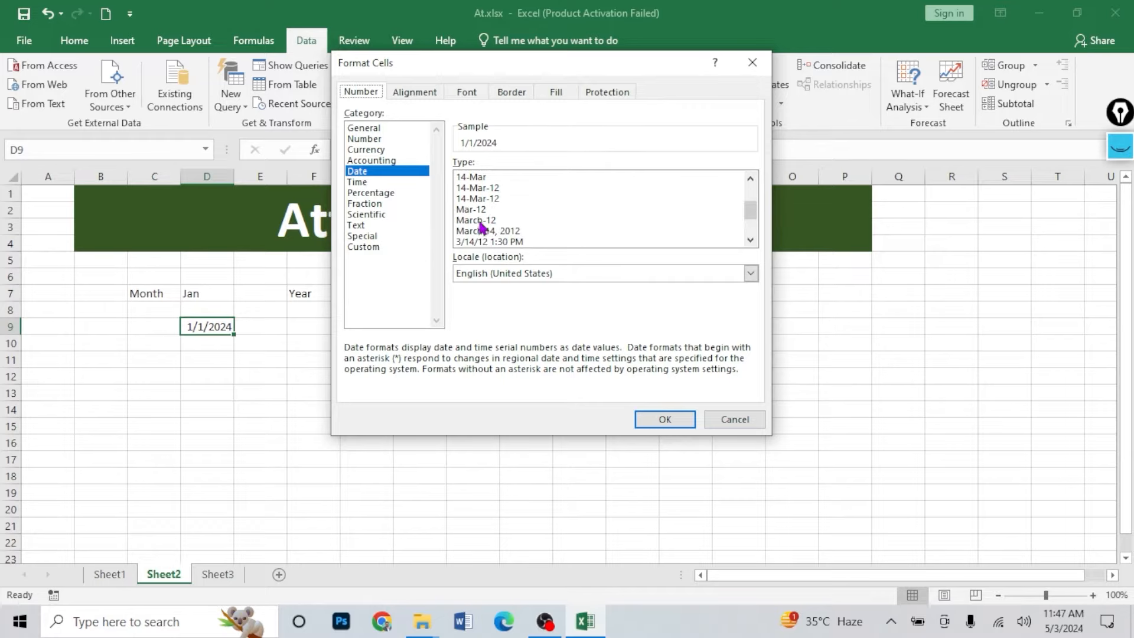
pyautogui.click(481, 231)
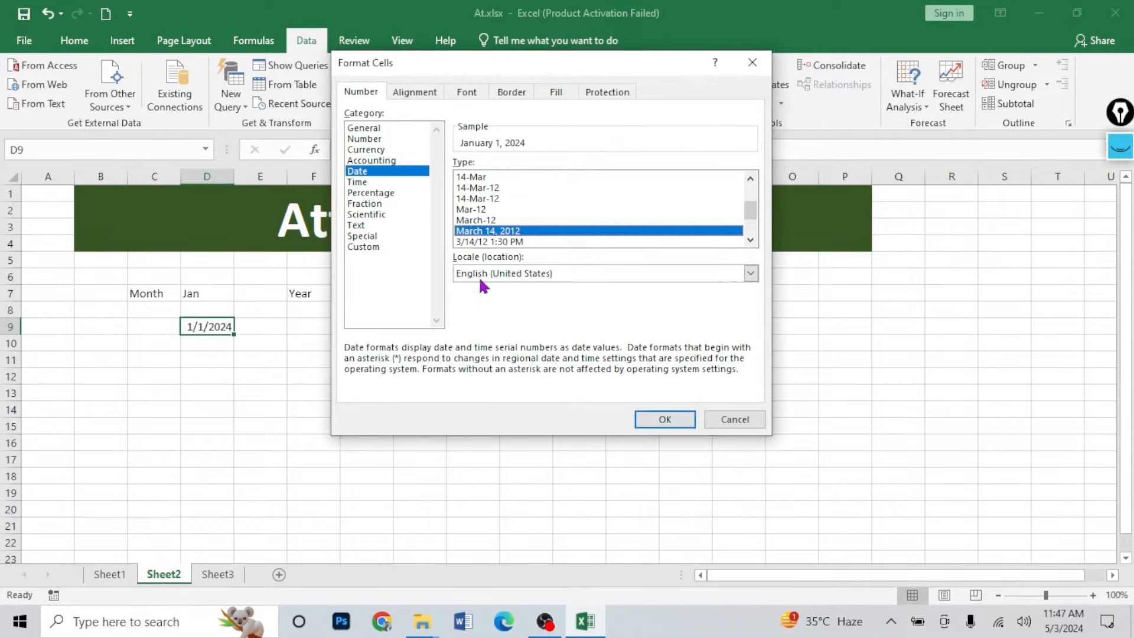
pyautogui.click(669, 420)
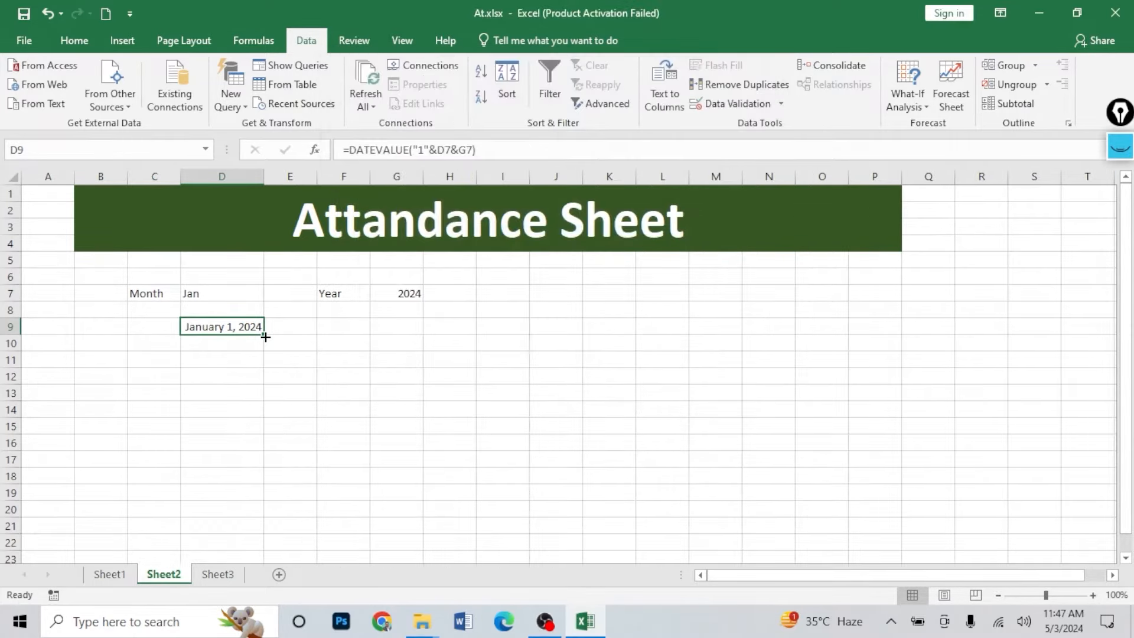
# - Choose Mar from the month dropdown in D7 to test the start date formula in D9
pyautogui.click(218, 340)
pyautogui.click(218, 329)
pyautogui.click(236, 289)
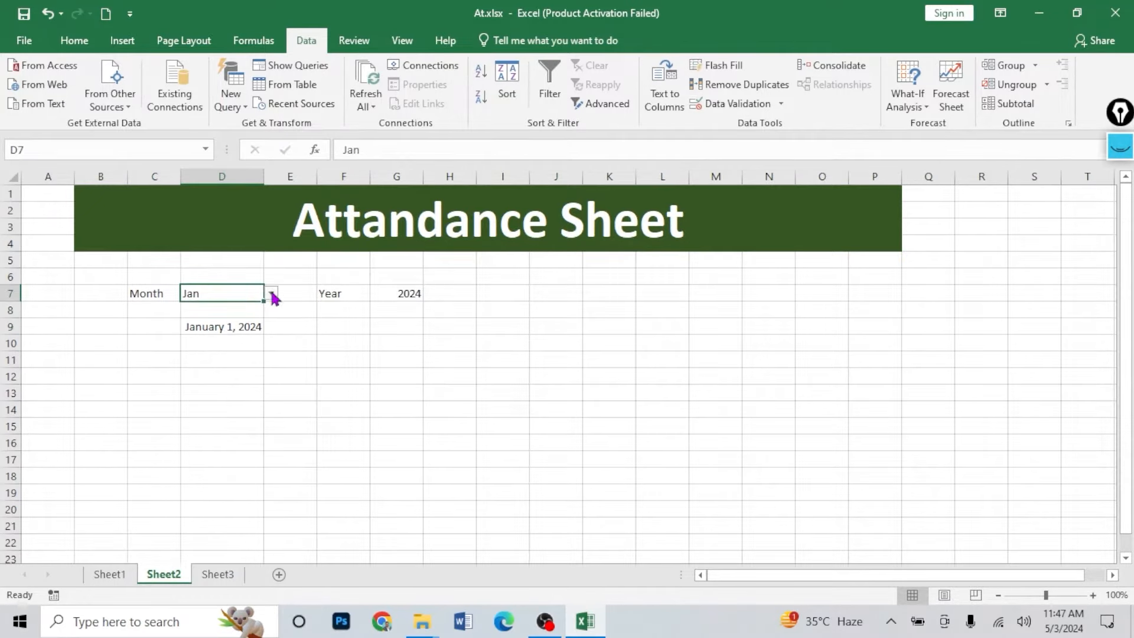
pyautogui.click(271, 294)
pyautogui.click(232, 326)
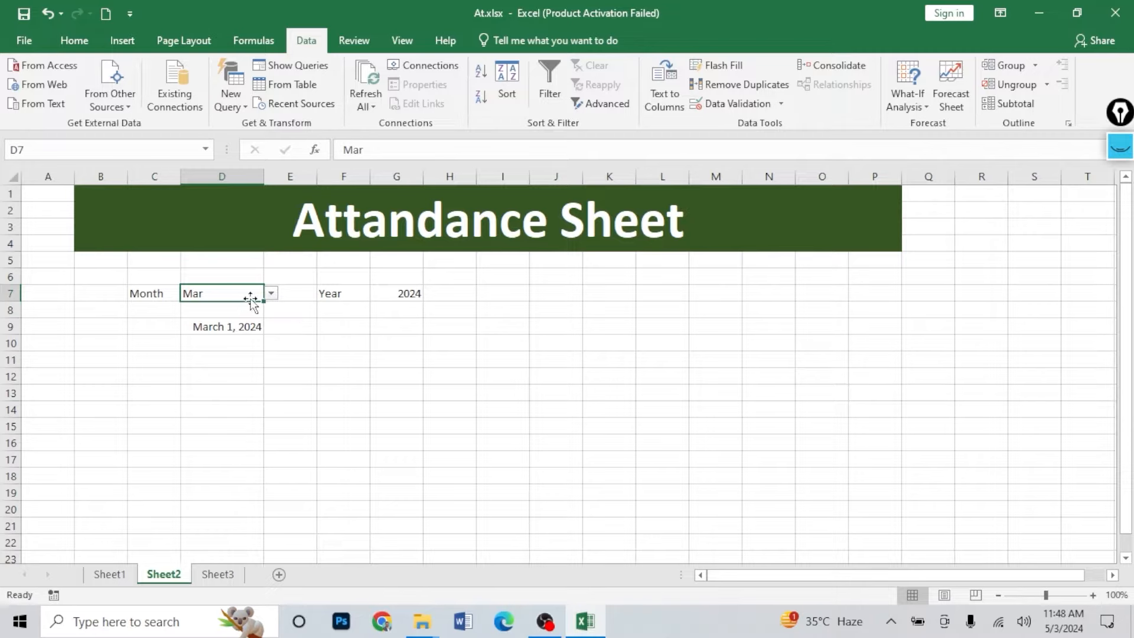
# - Switch the year in G7 to 2025 and then 2026 to test the start date in D9
pyautogui.click(408, 296)
pyautogui.click(430, 293)
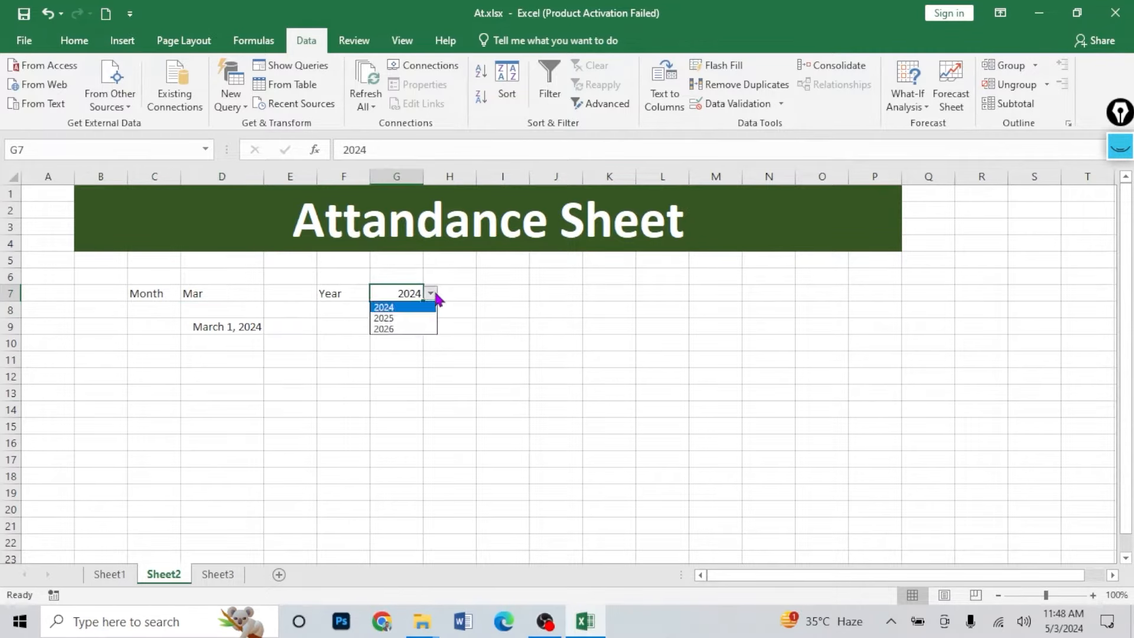
pyautogui.click(403, 318)
pyautogui.click(432, 294)
pyautogui.click(417, 328)
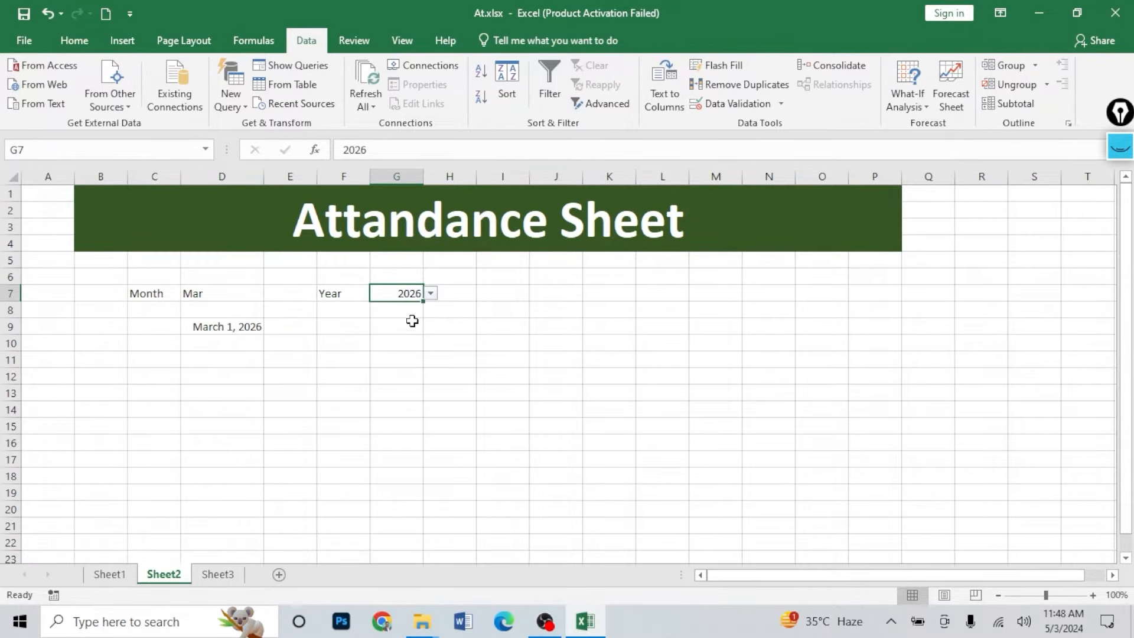
# - Choose Jul from the month dropdown in D7 and check the start date in D9
pyautogui.click(258, 300)
pyautogui.click(271, 293)
pyautogui.click(237, 357)
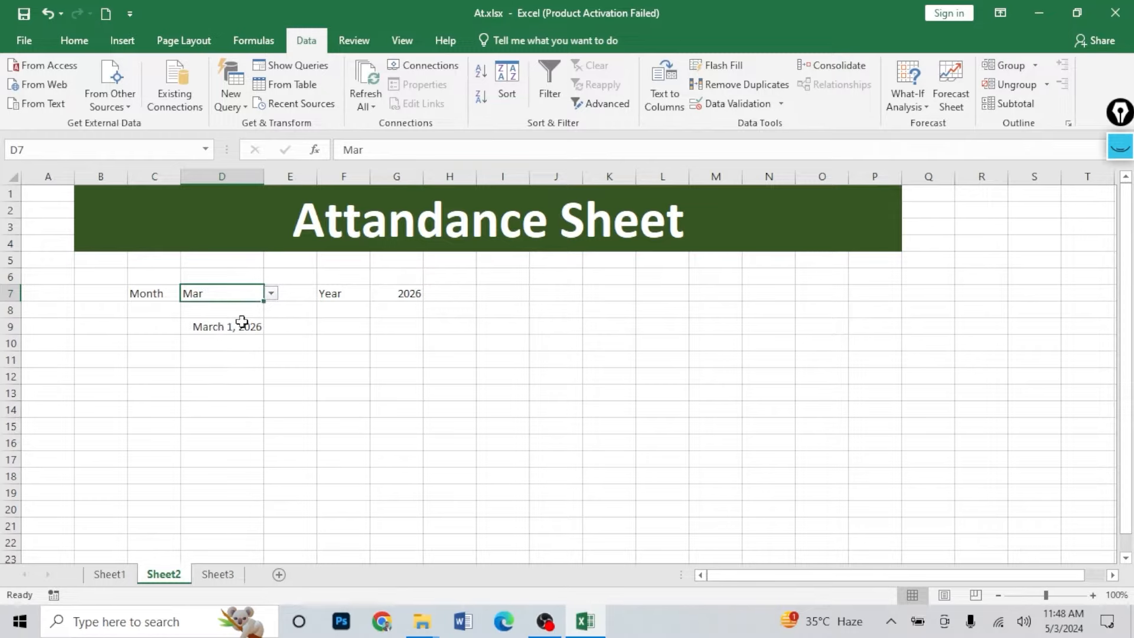
pyautogui.click(237, 325)
# - Enter the separator text "to" in E9, beside the start date
pyautogui.click(327, 324)
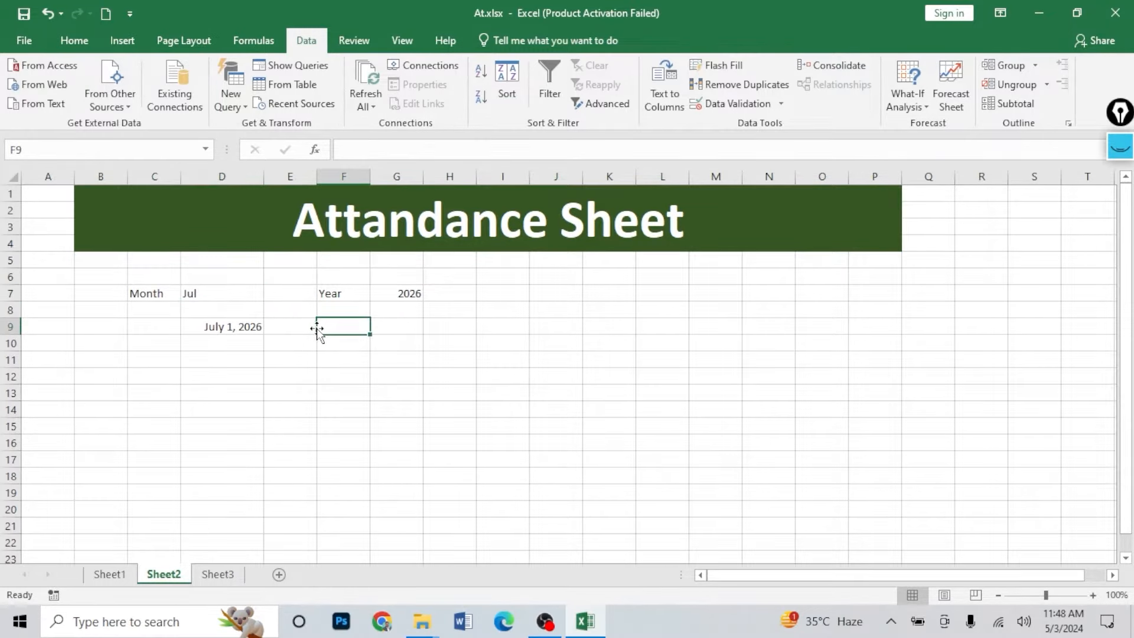
pyautogui.click(298, 329)
pyautogui.write('to')
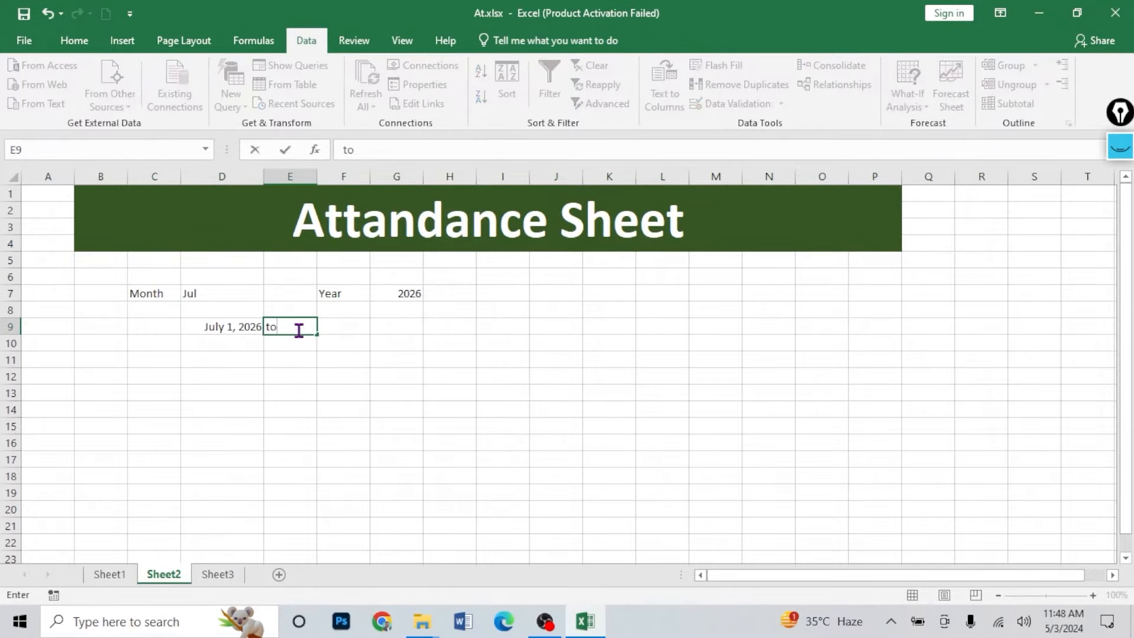
pyautogui.click(321, 356)
# - Set the year in G7 back to 2024 and the month in D7 back to Jan
pyautogui.click(358, 323)
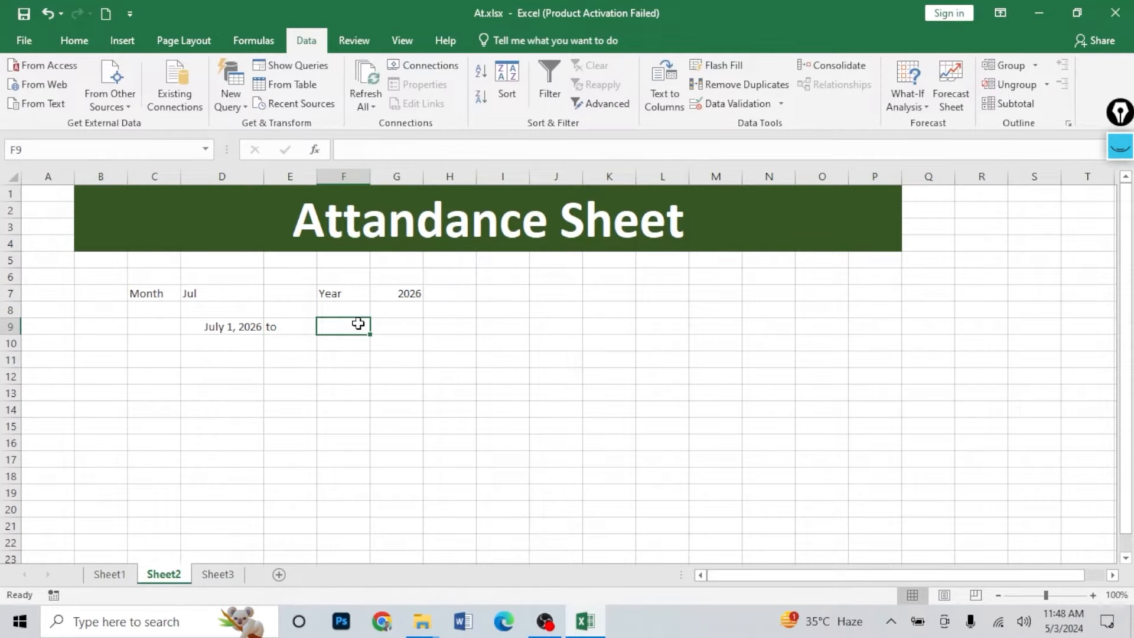
pyautogui.click(393, 291)
pyautogui.click(431, 293)
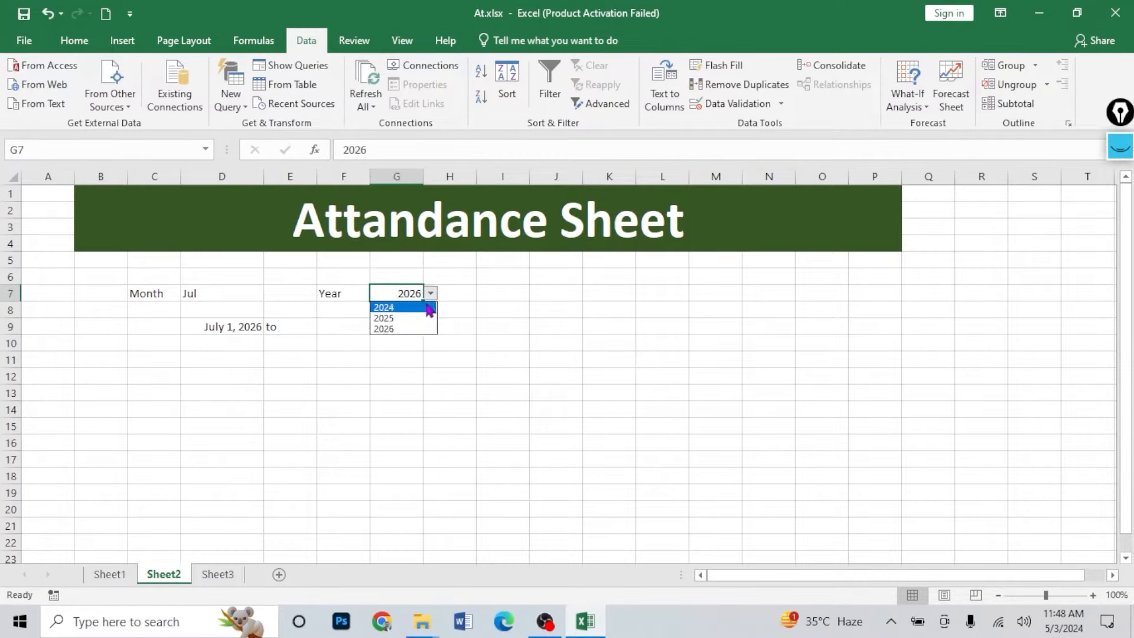
pyautogui.click(408, 308)
pyautogui.click(220, 293)
pyautogui.click(271, 293)
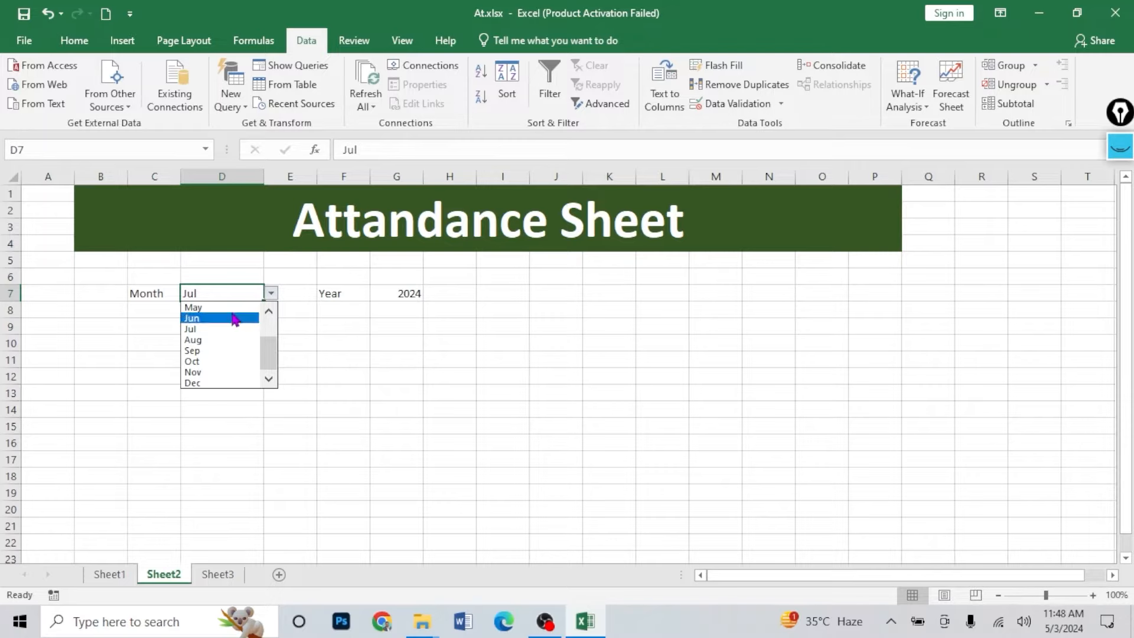
pyautogui.moveTo(264, 347); pyautogui.dragTo(264, 331)
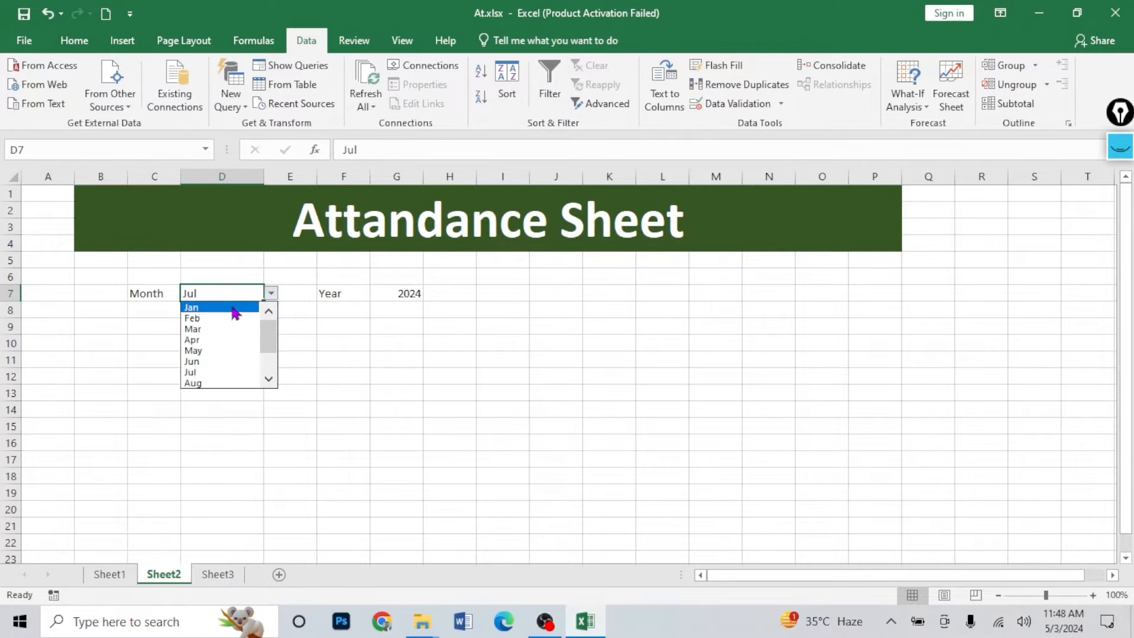
pyautogui.click(234, 312)
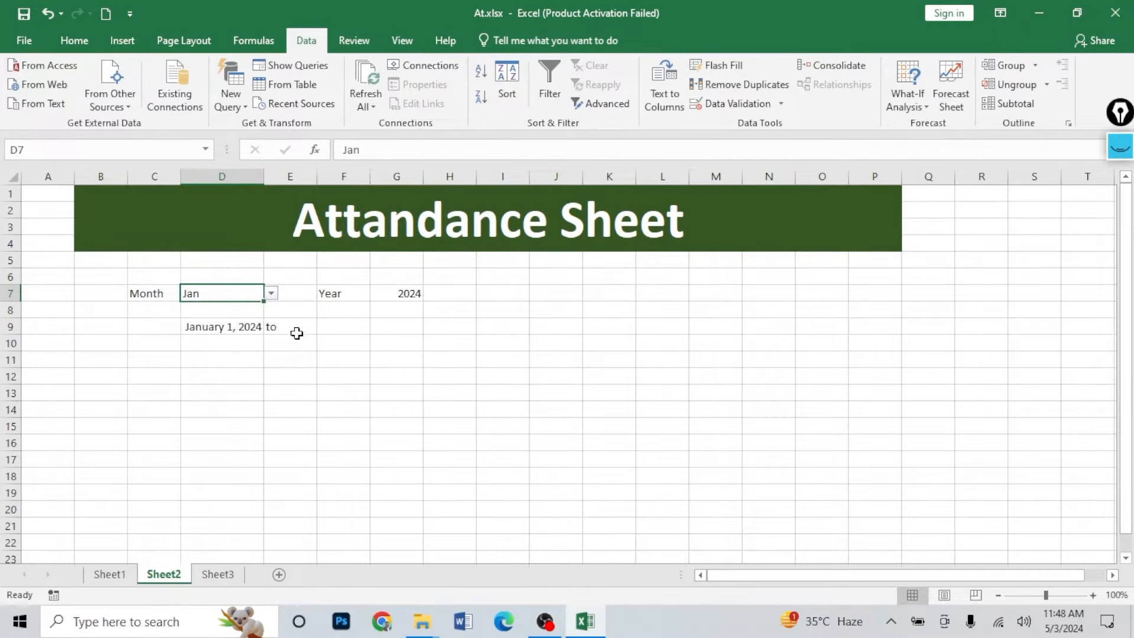
# - Center the "to" text horizontally in E9
pyautogui.click(293, 325)
pyautogui.click(73, 40)
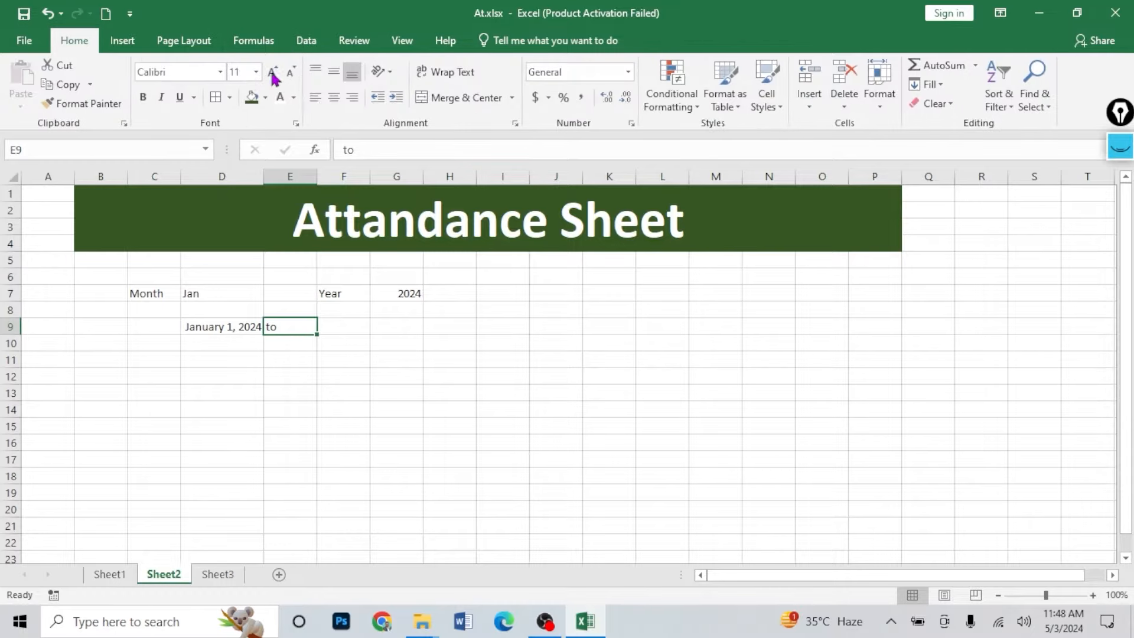
pyautogui.click(334, 98)
pyautogui.click(328, 327)
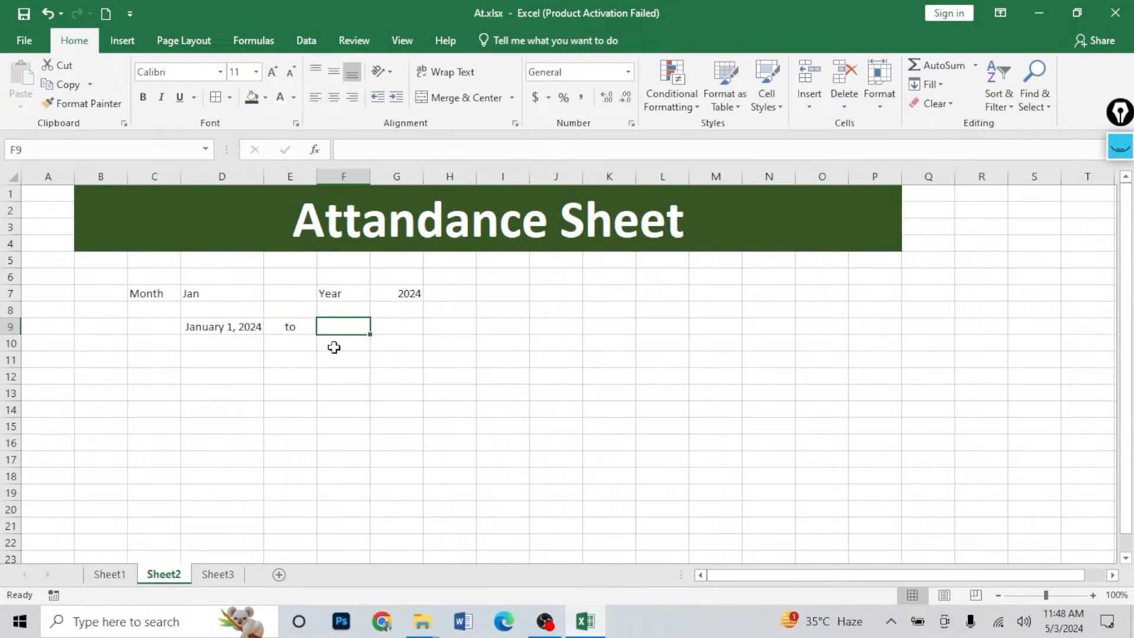
# - Enter =EOMONTH(D9,1) in F9 for the period's end date
pyautogui.click(241, 326)
pyautogui.click(353, 332)
pyautogui.write('=')
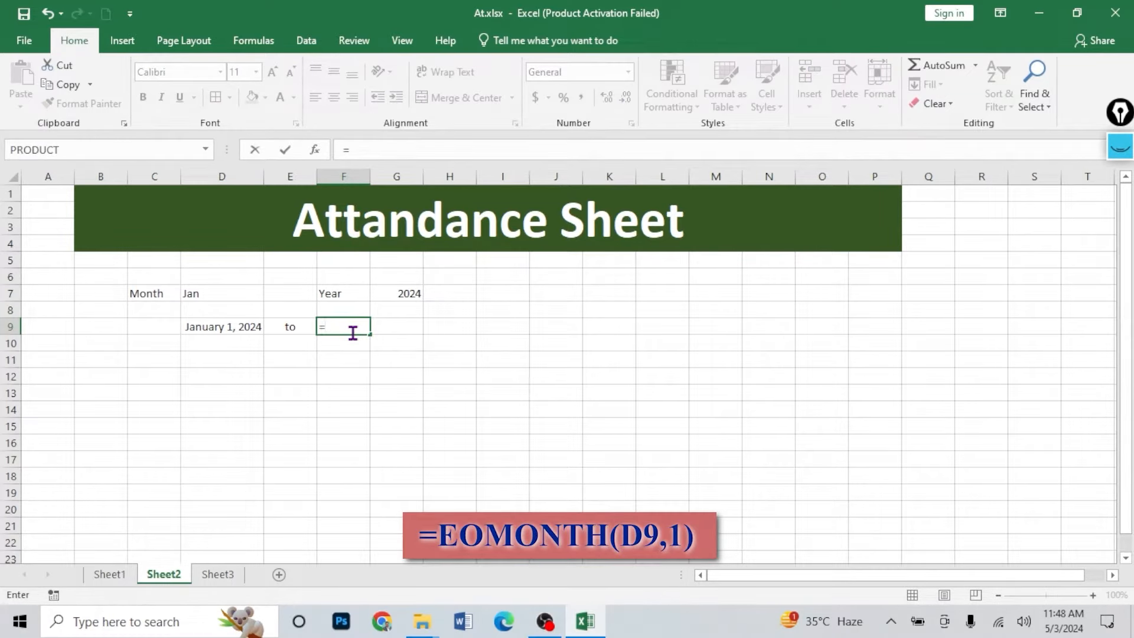
pyautogui.write('eo')
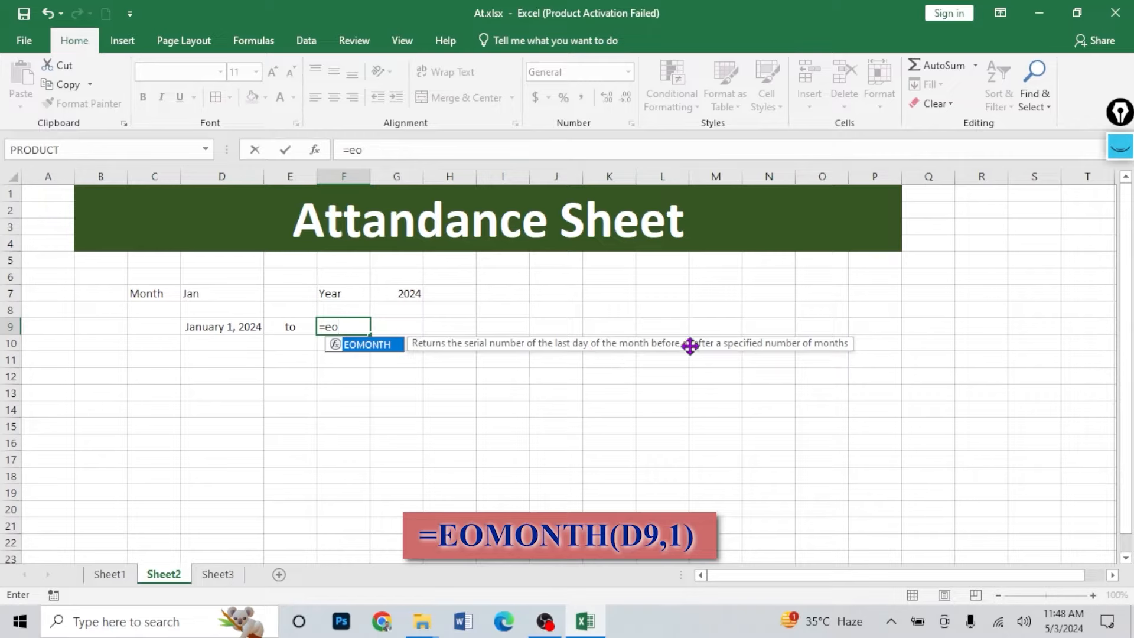
pyautogui.doubleClick(381, 345)
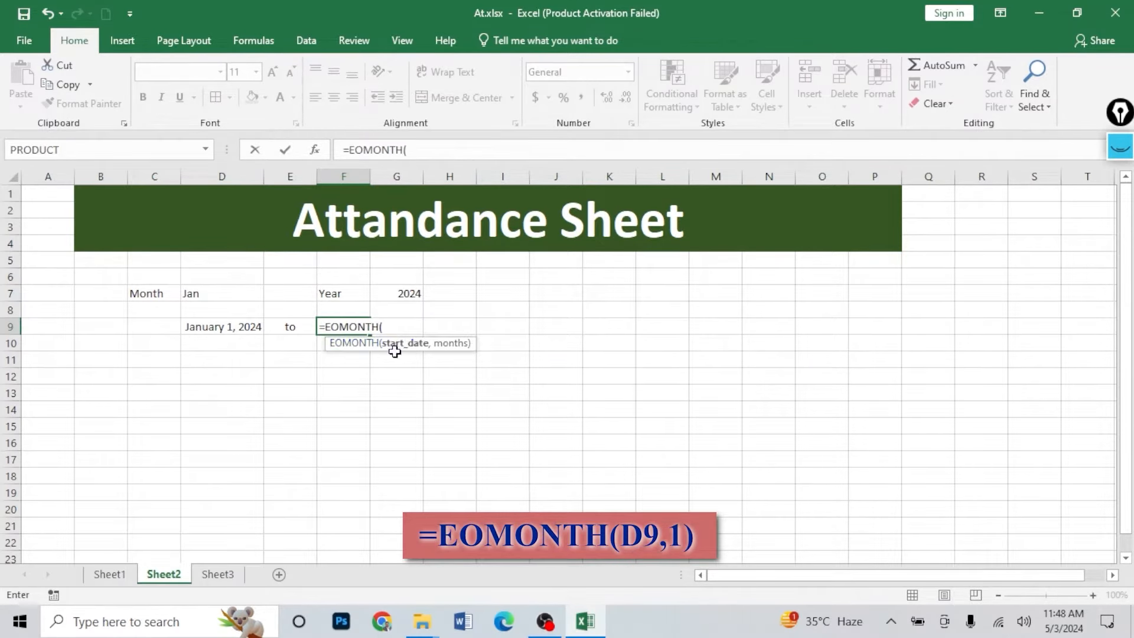
pyautogui.click(224, 329)
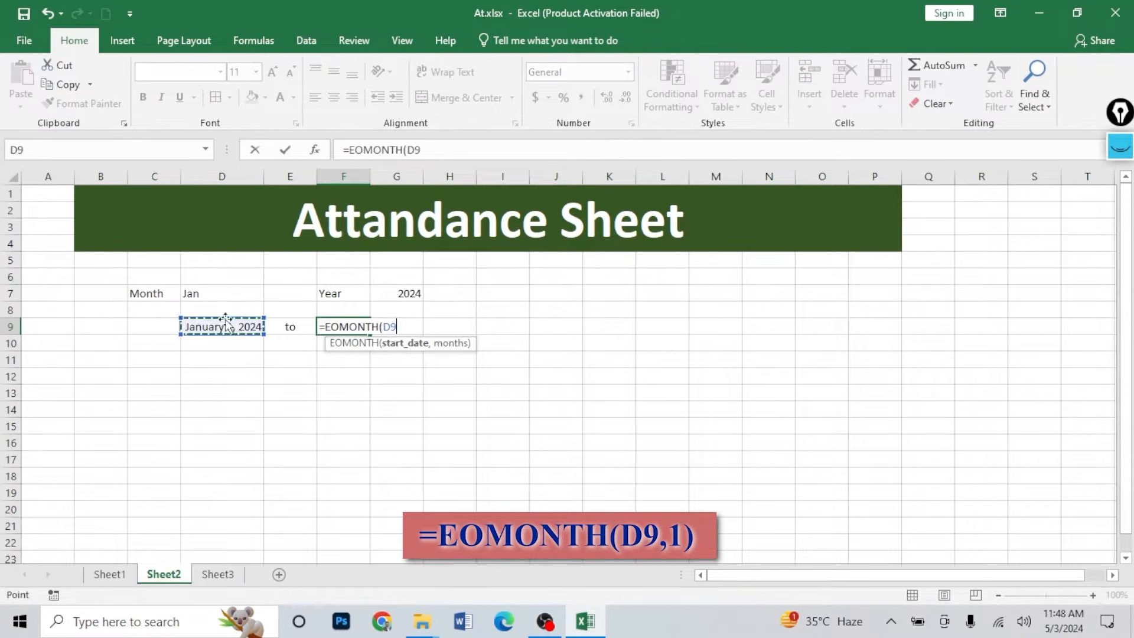
pyautogui.write(',')
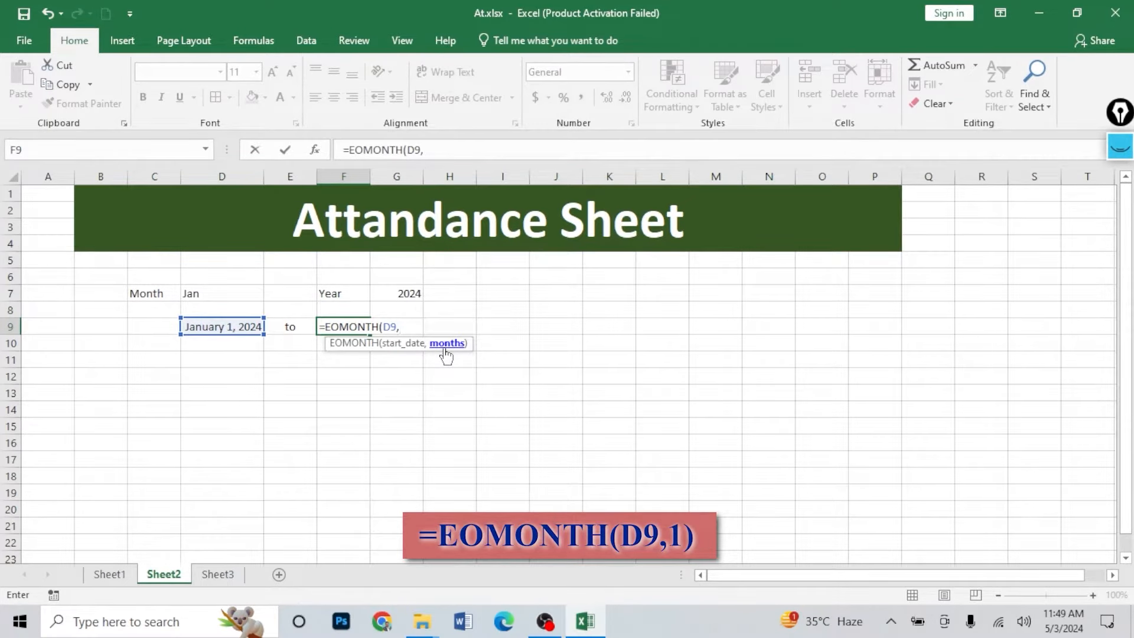
pyautogui.write('1)')
pyautogui.press('Return')
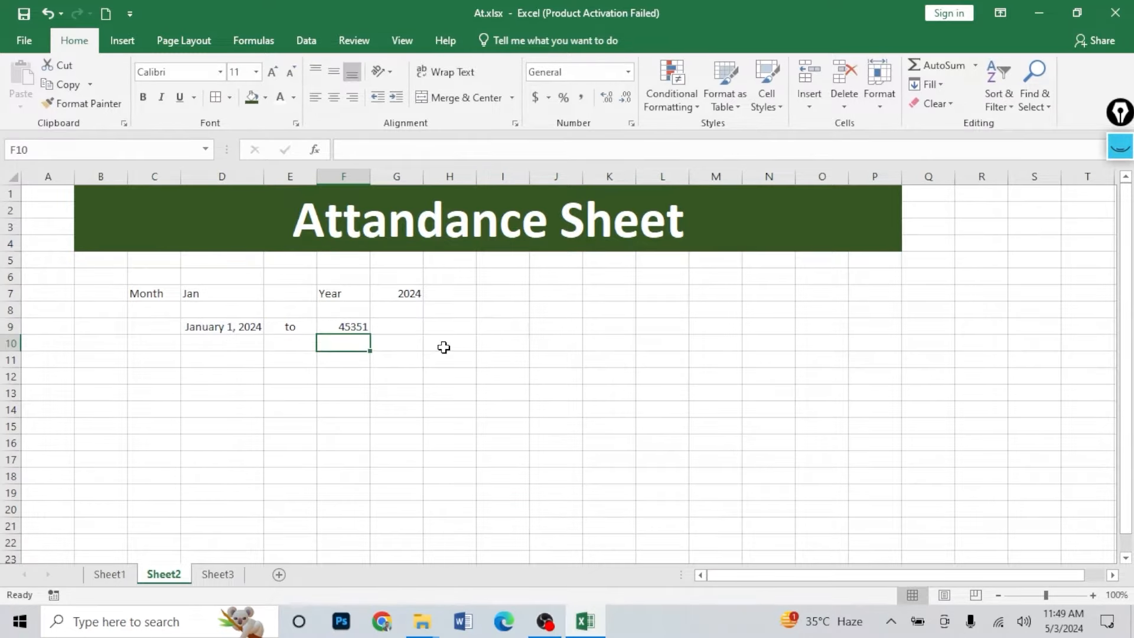
# - Format the end date in F9 with the "March 14, 2012" date type
pyautogui.click(360, 325)
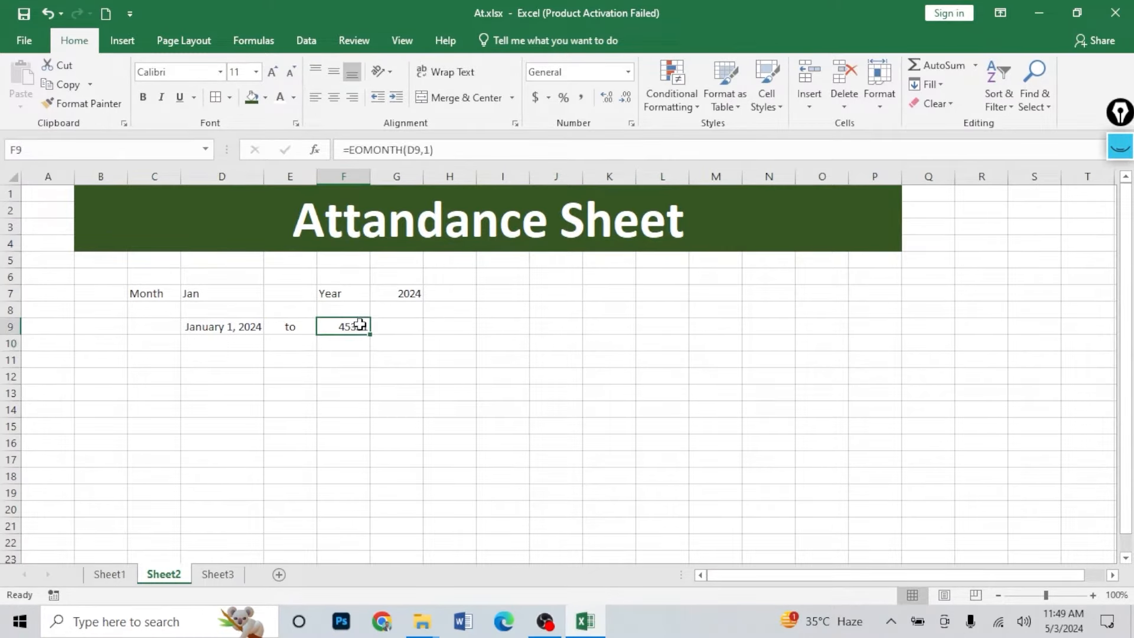
pyautogui.hotkey('ctrl', '1')
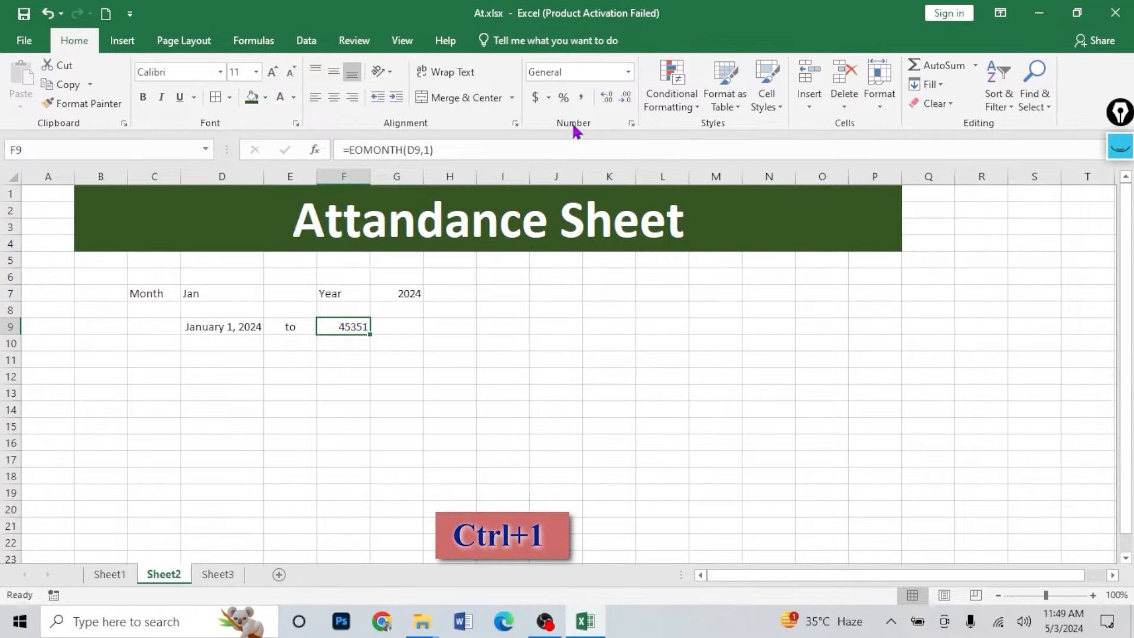
pyautogui.click(631, 125)
pyautogui.click(358, 172)
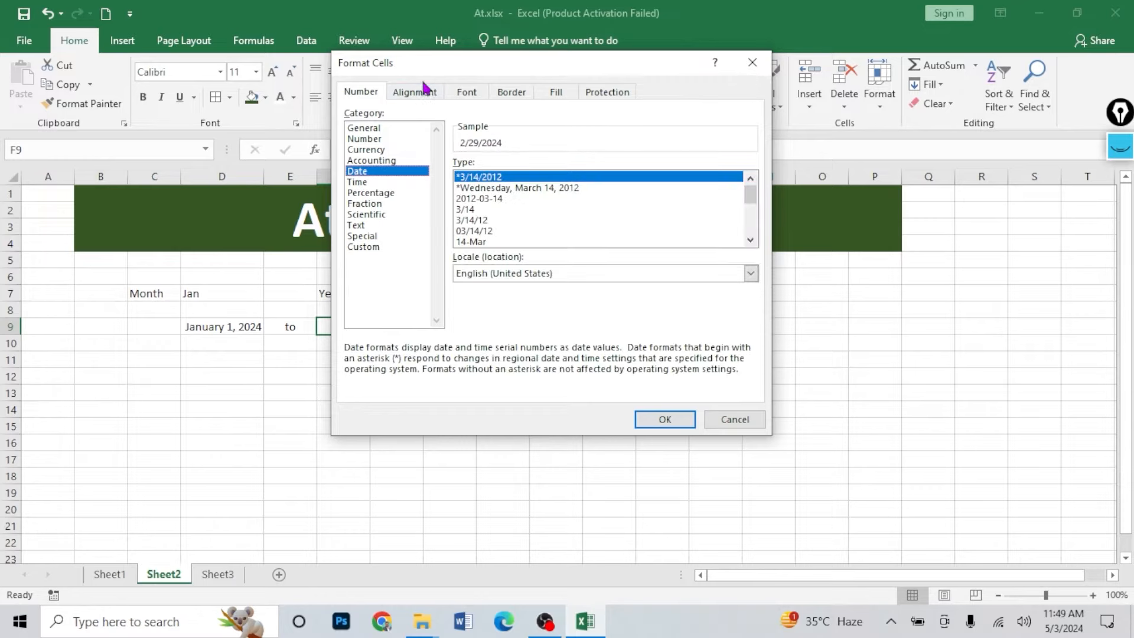
pyautogui.moveTo(423, 63); pyautogui.dragTo(570, 124)
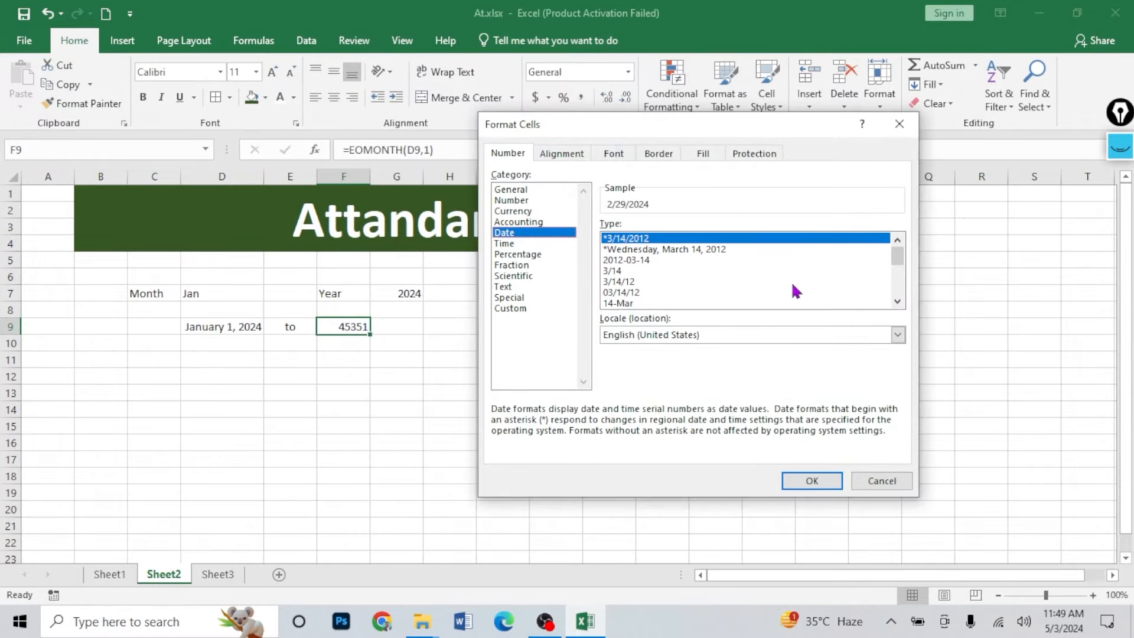
pyautogui.moveTo(898, 254); pyautogui.dragTo(898, 271)
pyautogui.click(671, 292)
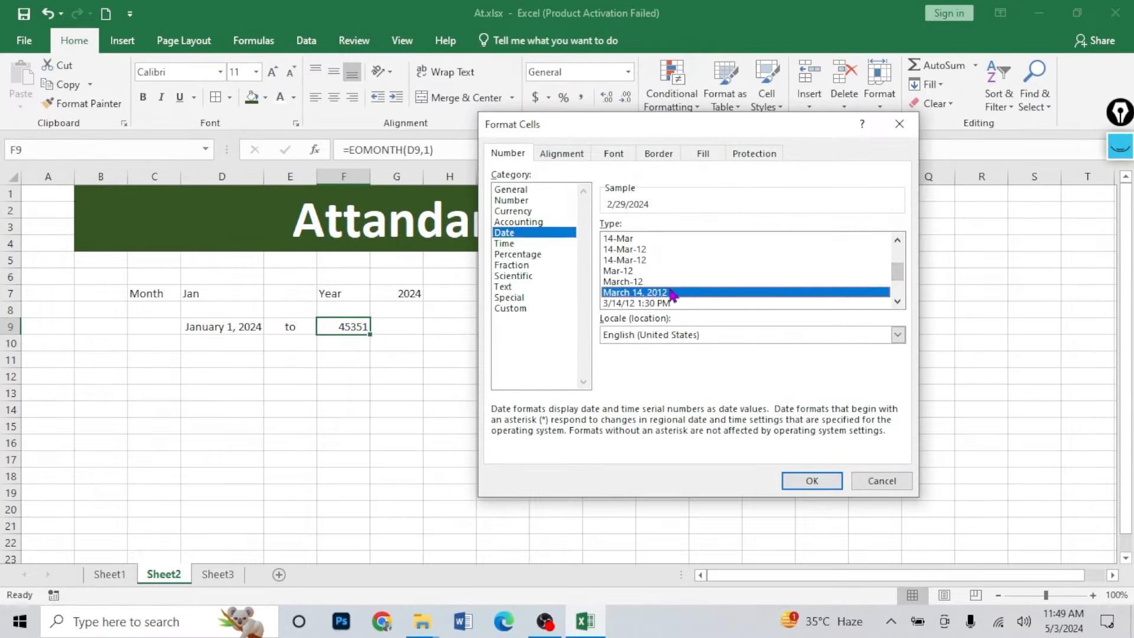
pyautogui.click(801, 481)
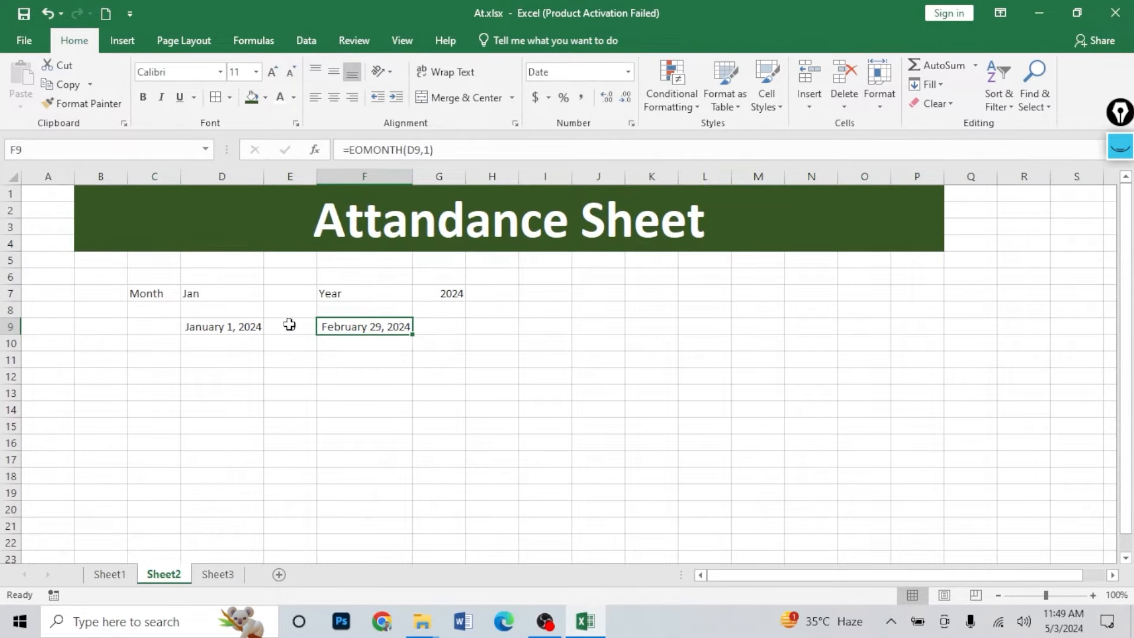
# - Set the months argument of the EOMONTH formula in F9 to 0, giving =EOMONTH(D9,0)
pyautogui.doubleClick(365, 328)
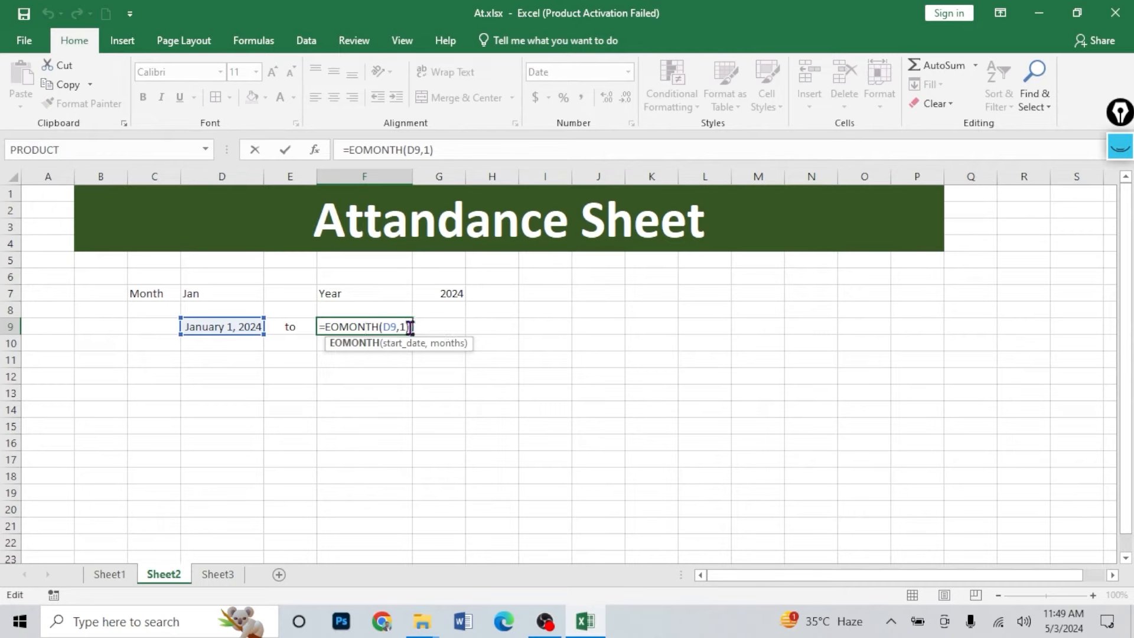
pyautogui.click(409, 327)
pyautogui.press('BackSpace')
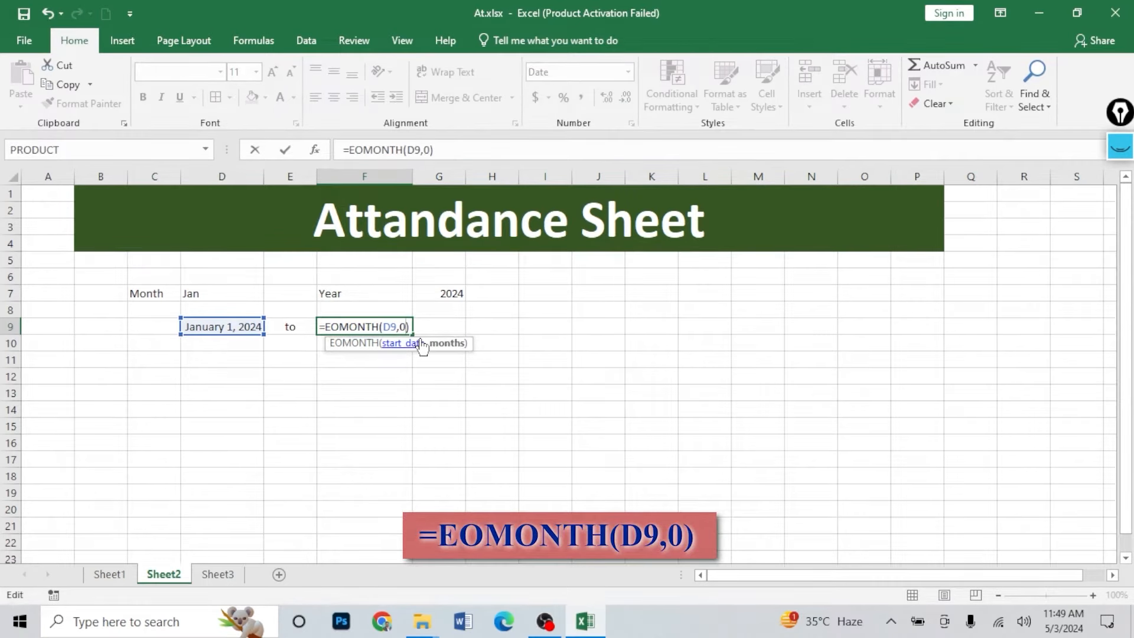
pyautogui.press('Return')
pyautogui.click(388, 330)
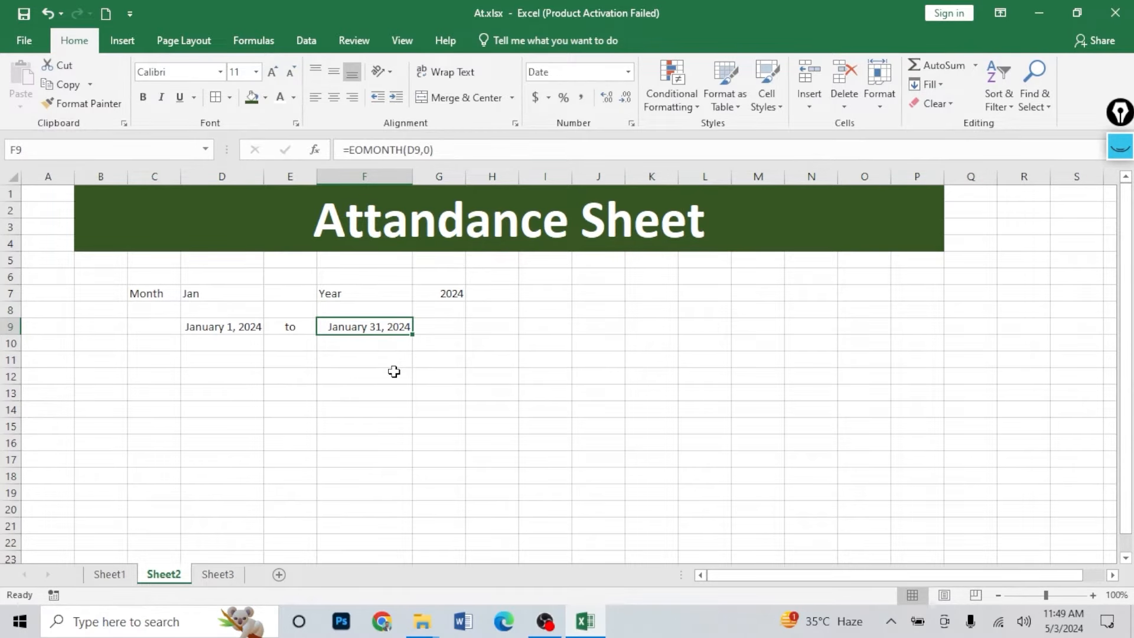
# - Enter the headers Emp ID, Name and Post in D11, E11 and F11 of Sheet2, following the headers in Sheet1
pyautogui.click(117, 578)
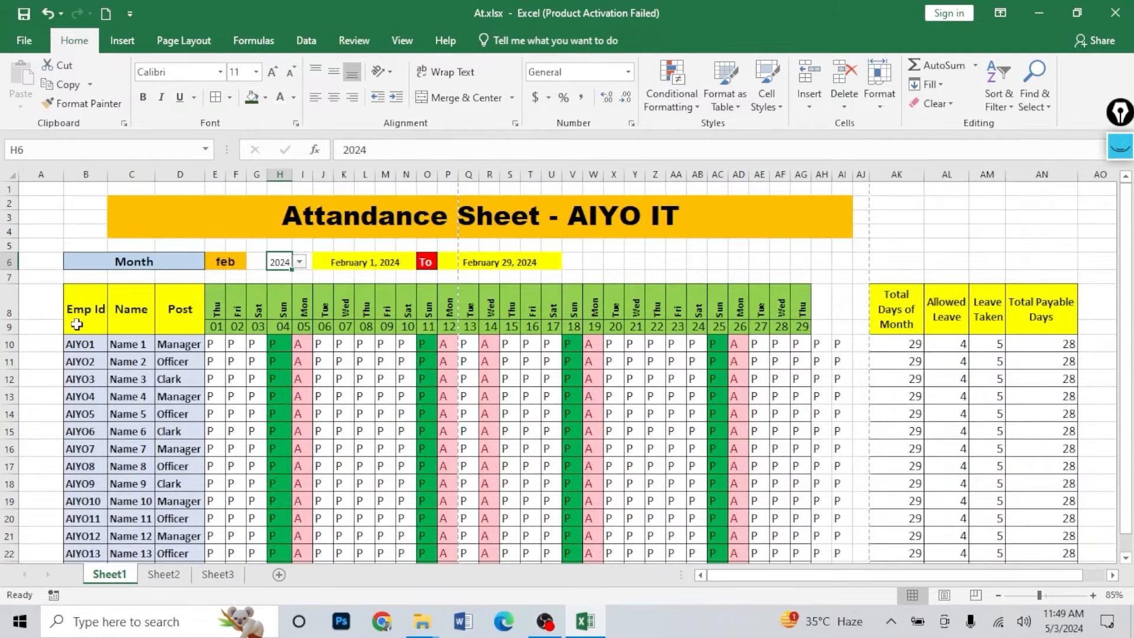
pyautogui.moveTo(82, 319); pyautogui.dragTo(126, 319)
pyautogui.click(218, 574)
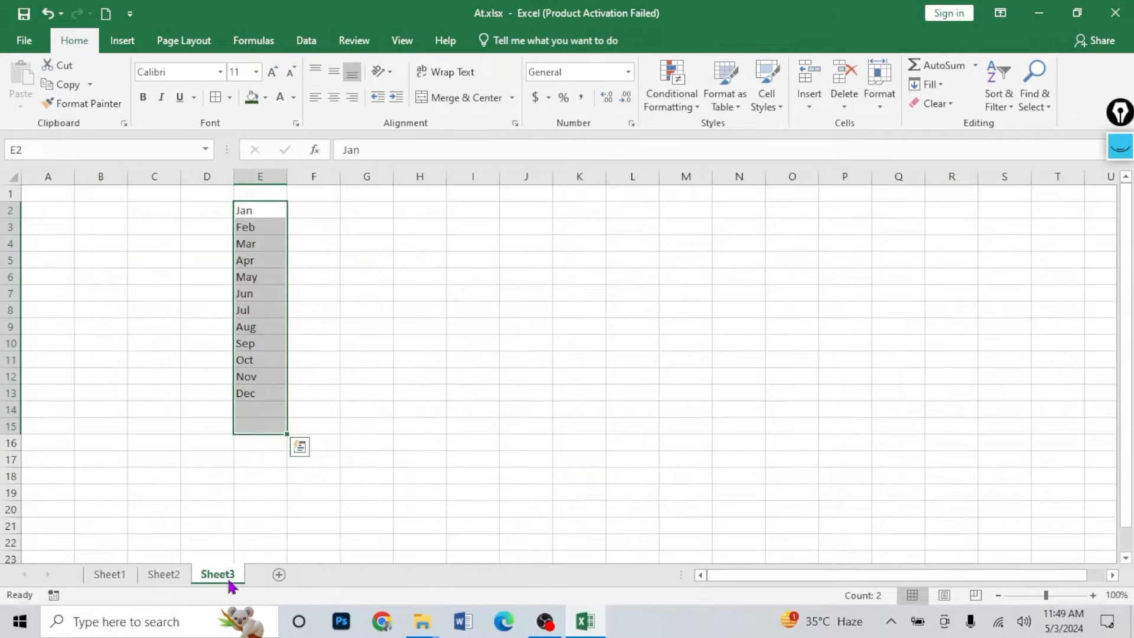
pyautogui.click(164, 576)
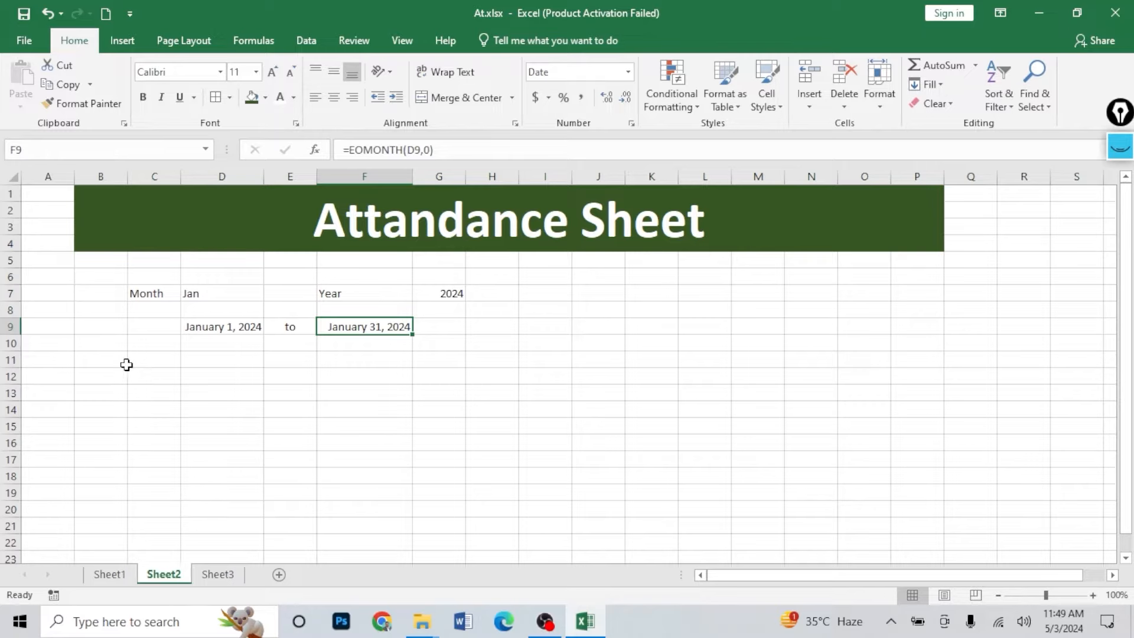
pyautogui.click(98, 345)
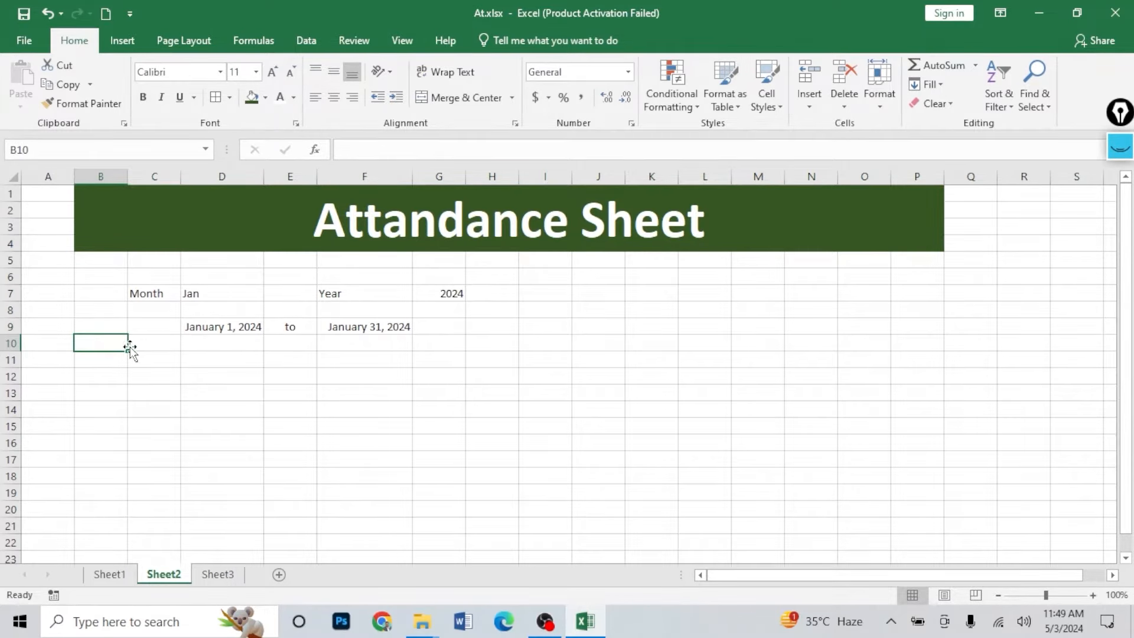
pyautogui.click(197, 368)
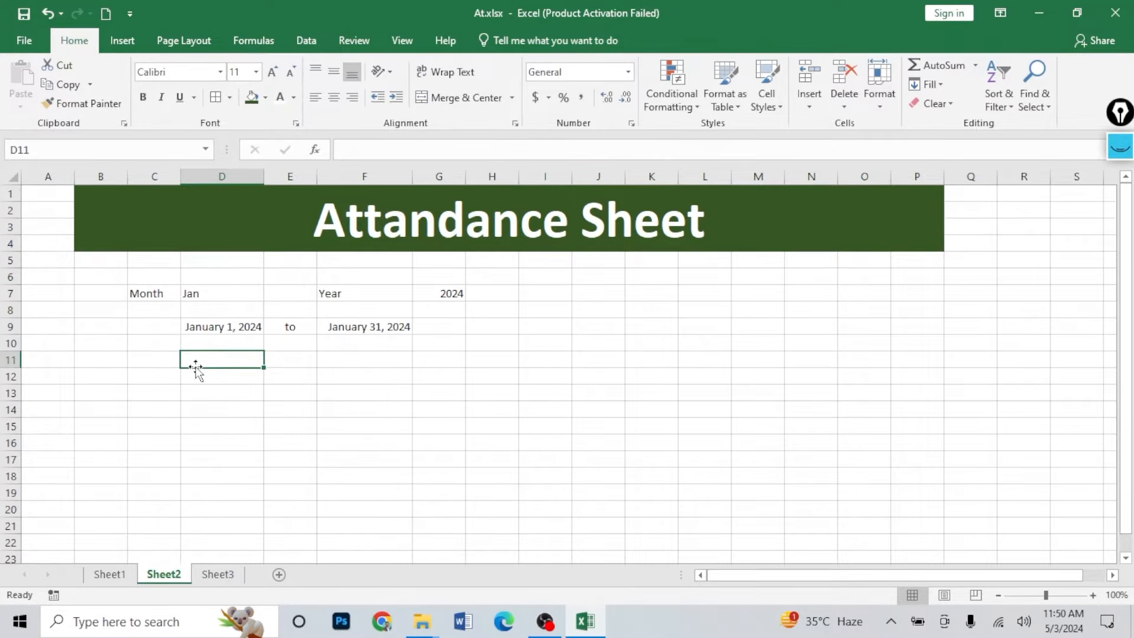
pyautogui.write('Emp ID')
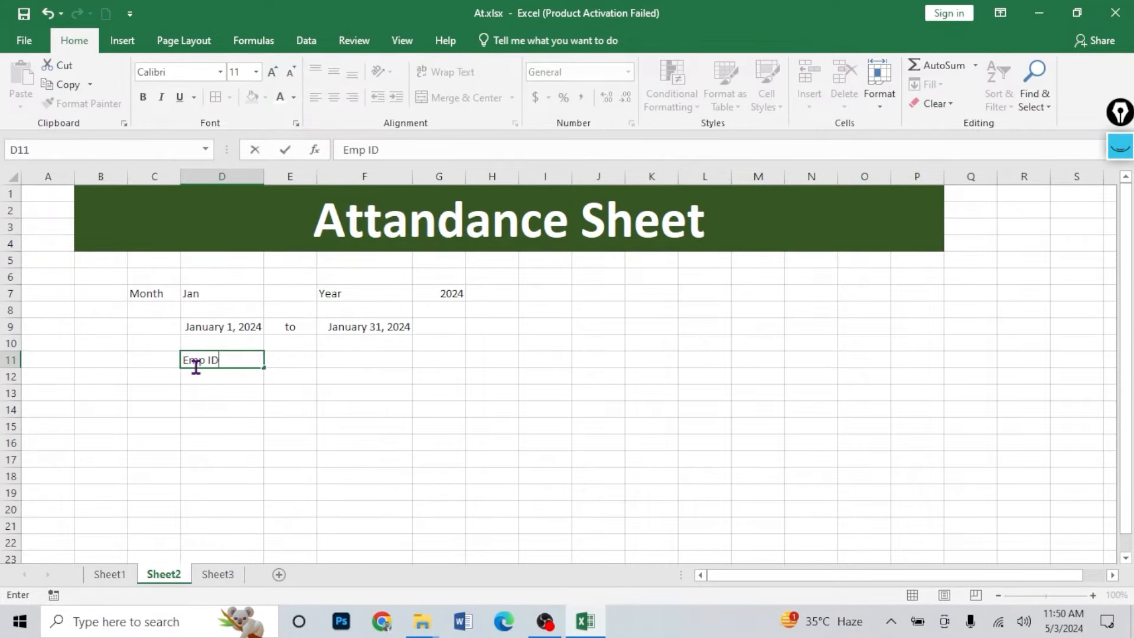
pyautogui.click(294, 359)
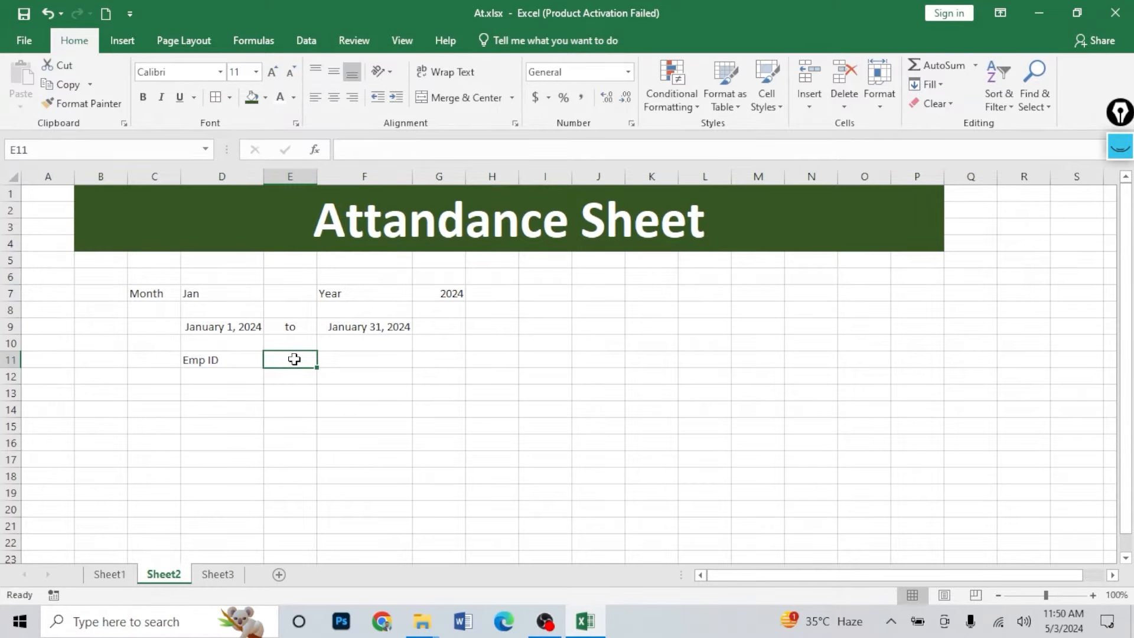
pyautogui.write('Name')
pyautogui.press('Tab')
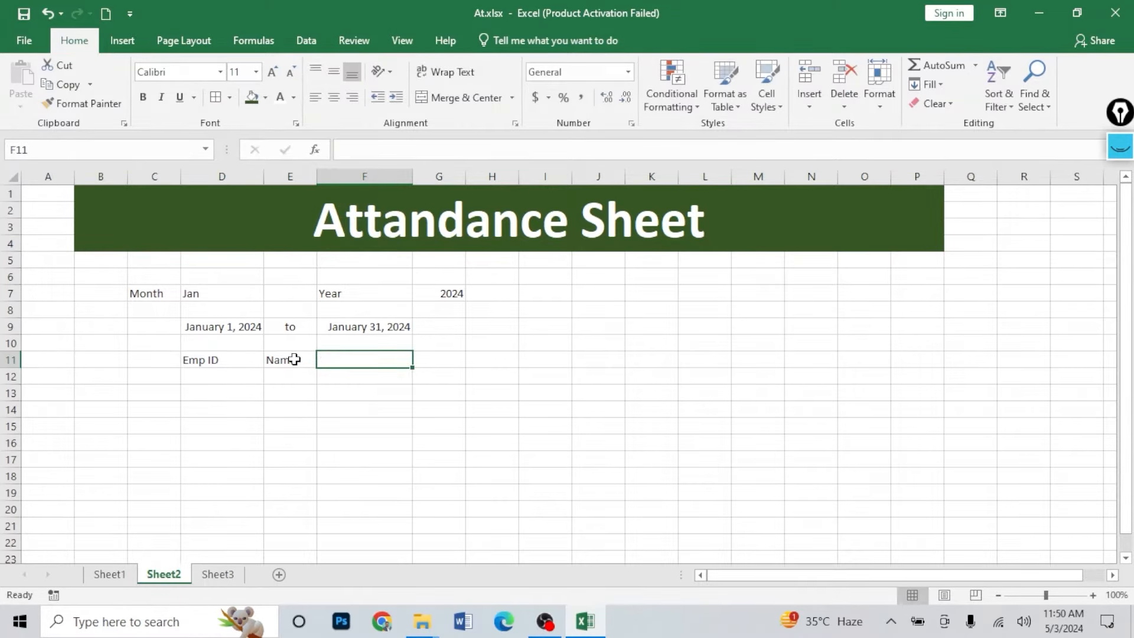
pyautogui.write('Post')
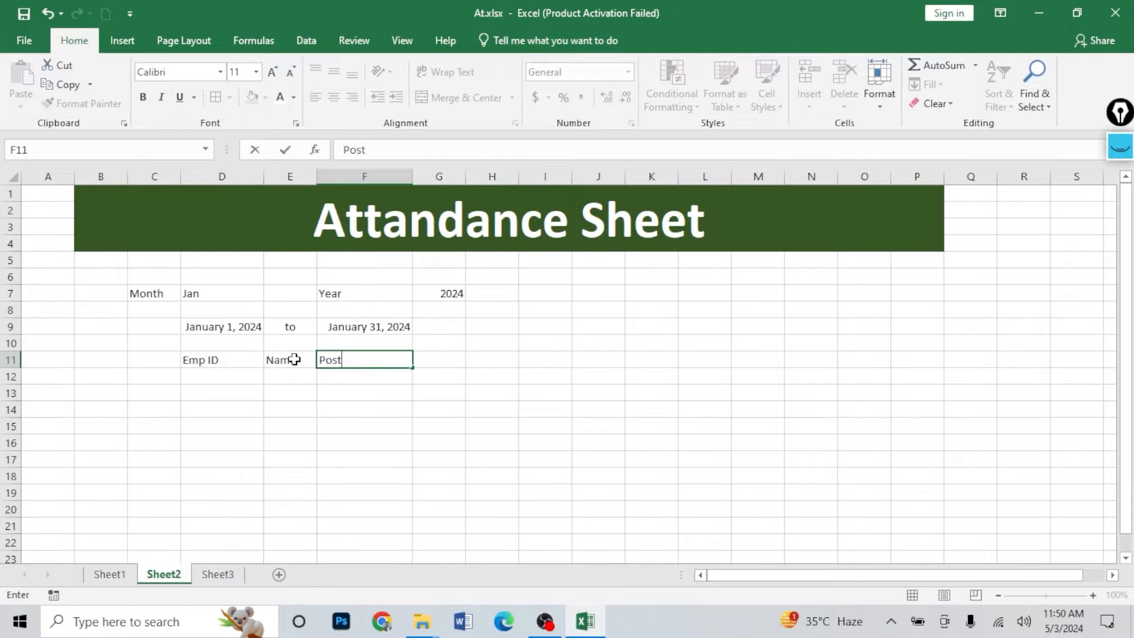
pyautogui.press('Return')
pyautogui.scroll(-1, 243, 436)
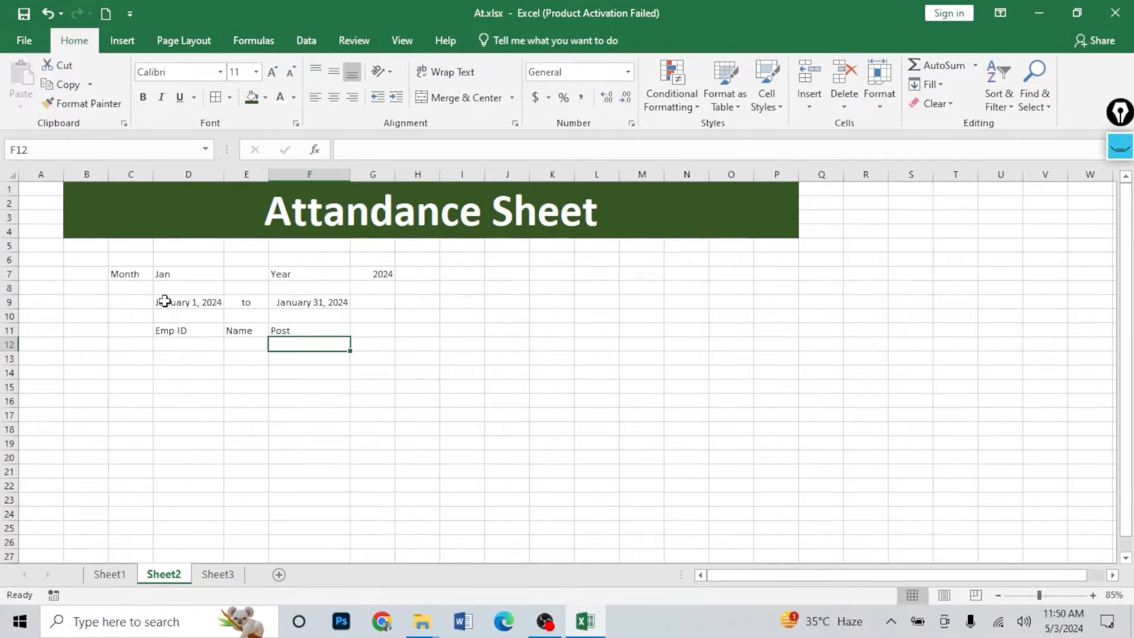
pyautogui.moveTo(178, 330); pyautogui.dragTo(293, 329)
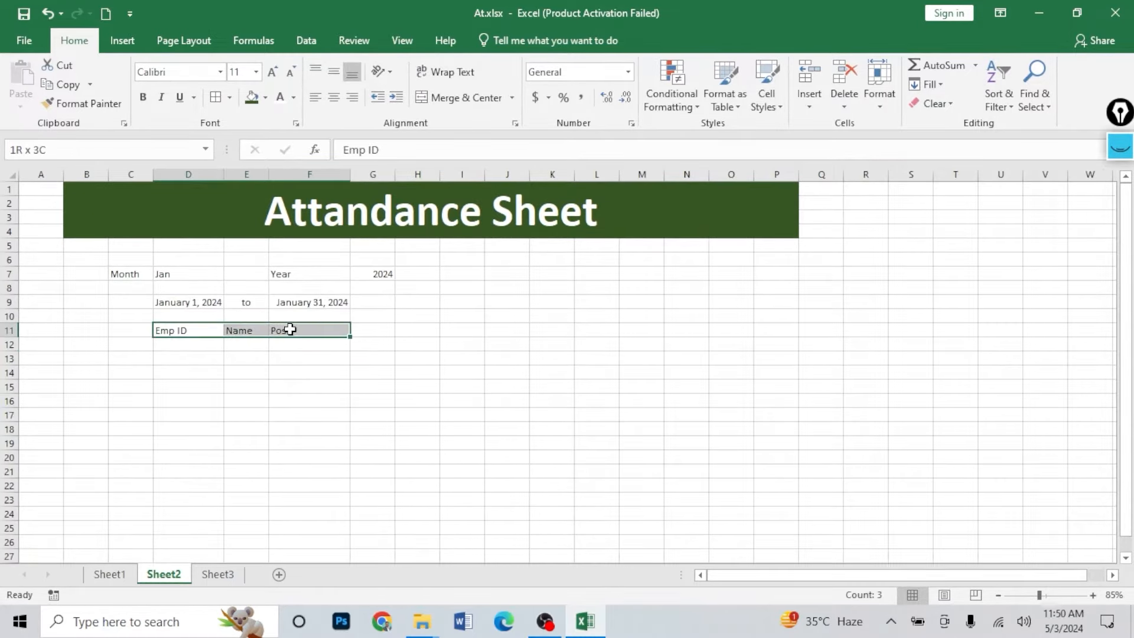
pyautogui.click(206, 355)
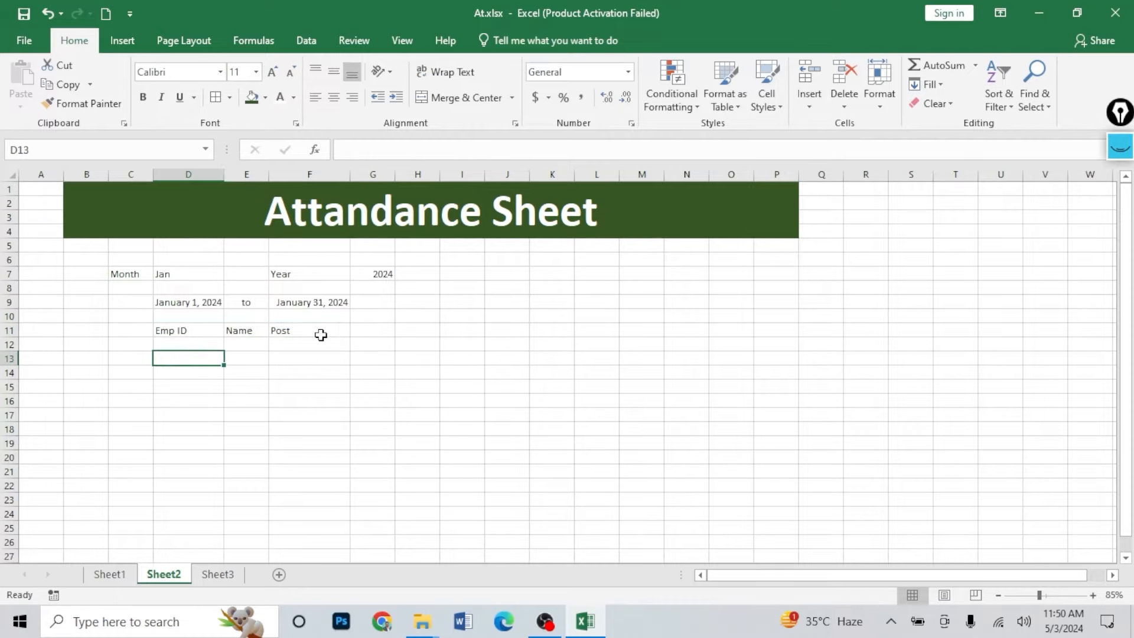
# - Choose Feb as the month in D7 and widen column D to fit the start date
pyautogui.click(195, 276)
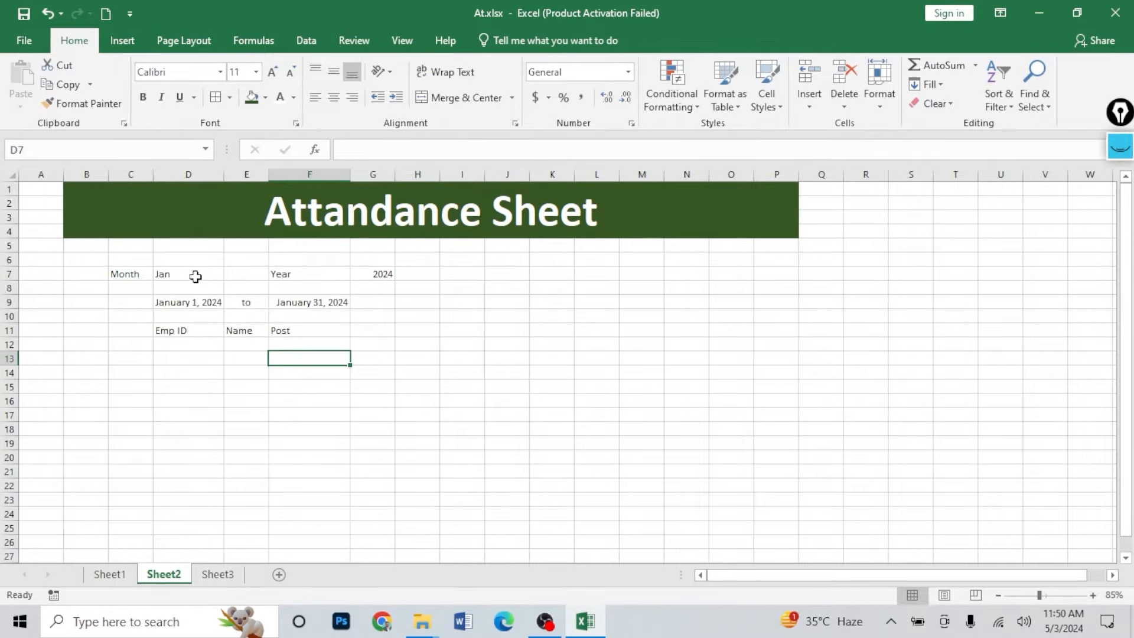
pyautogui.click(231, 274)
pyautogui.click(191, 295)
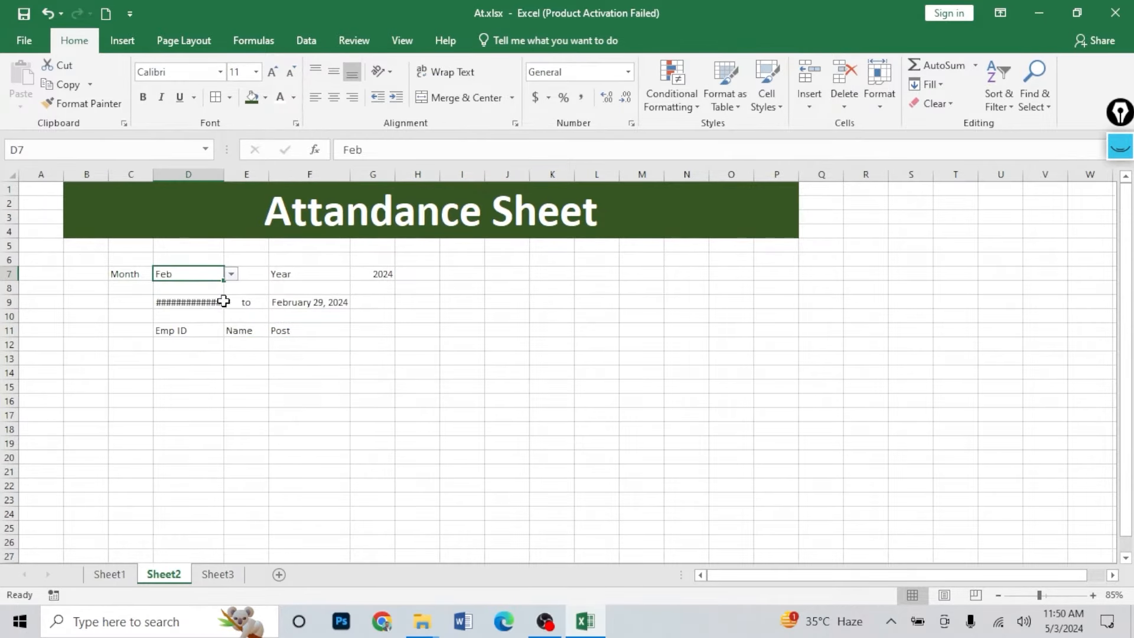
pyautogui.moveTo(224, 183); pyautogui.dragTo(232, 177)
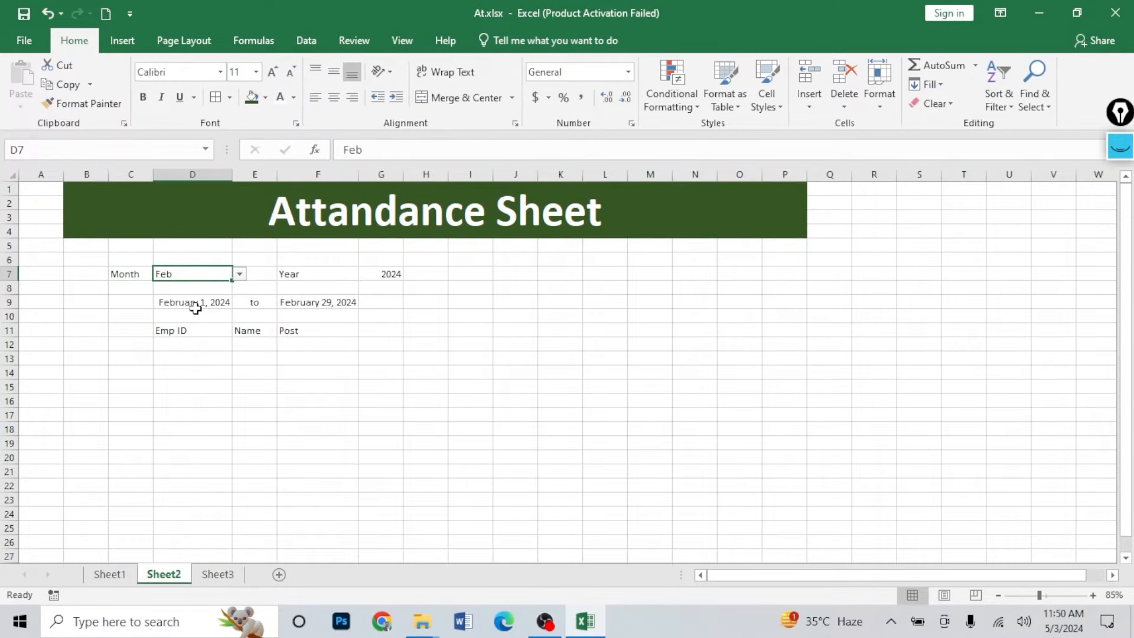
# - Switch the month in D7 to May and set it back to Jan
pyautogui.click(239, 275)
pyautogui.click(197, 322)
pyautogui.click(239, 274)
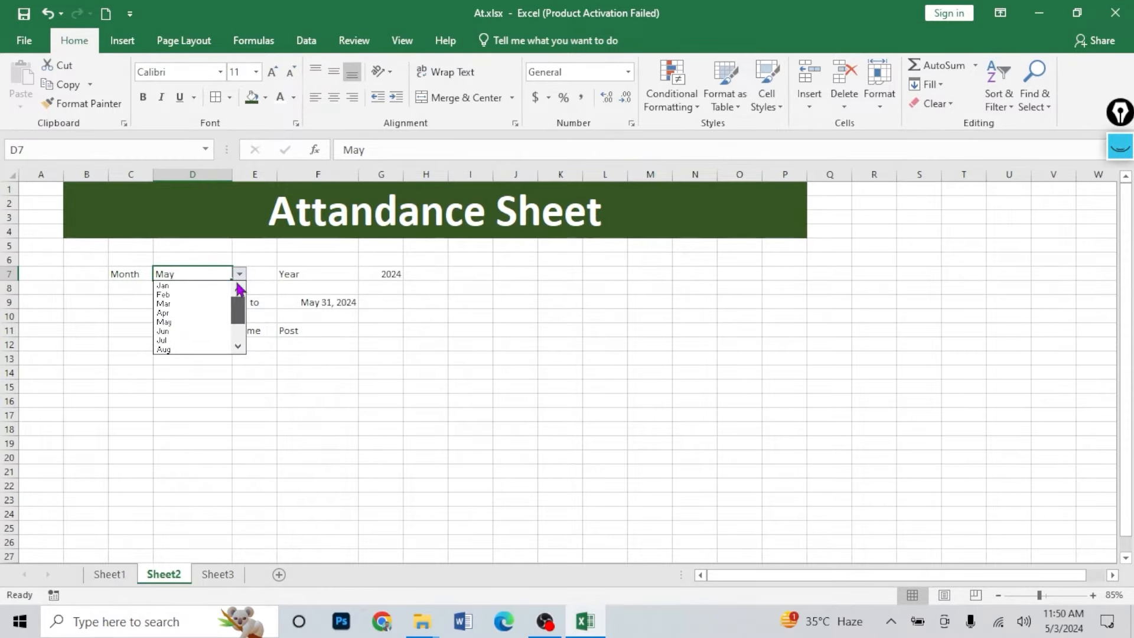
pyautogui.click(183, 286)
# - Set the month in E6 of Sheet1 to jan after viewing its day and date header row
pyautogui.click(110, 574)
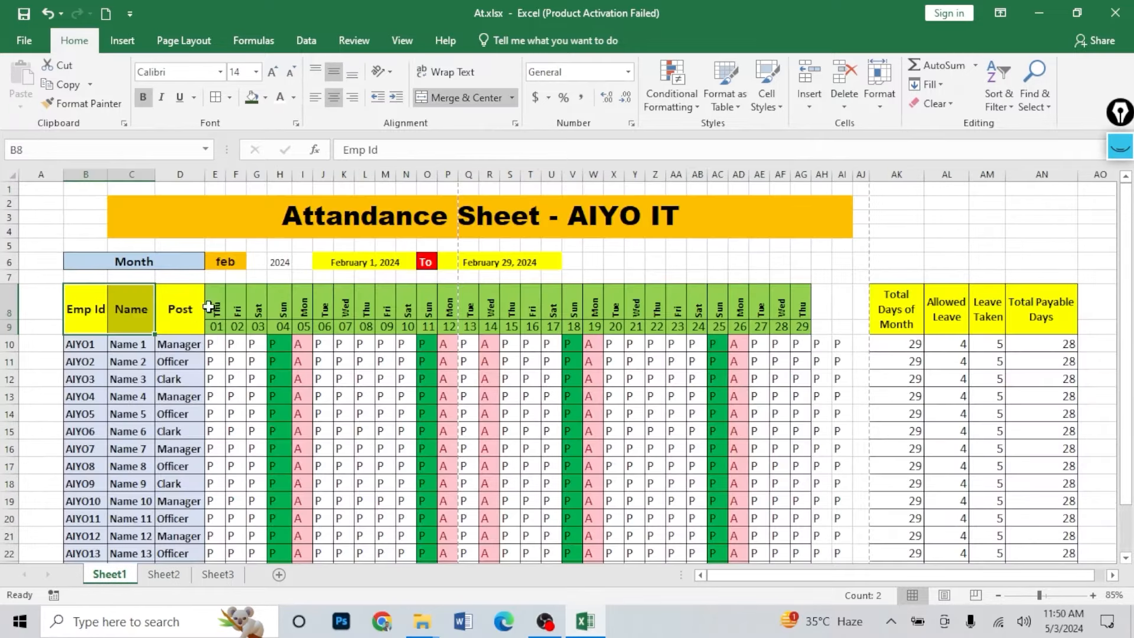
pyautogui.moveTo(232, 307); pyautogui.dragTo(535, 305)
pyautogui.click(237, 260)
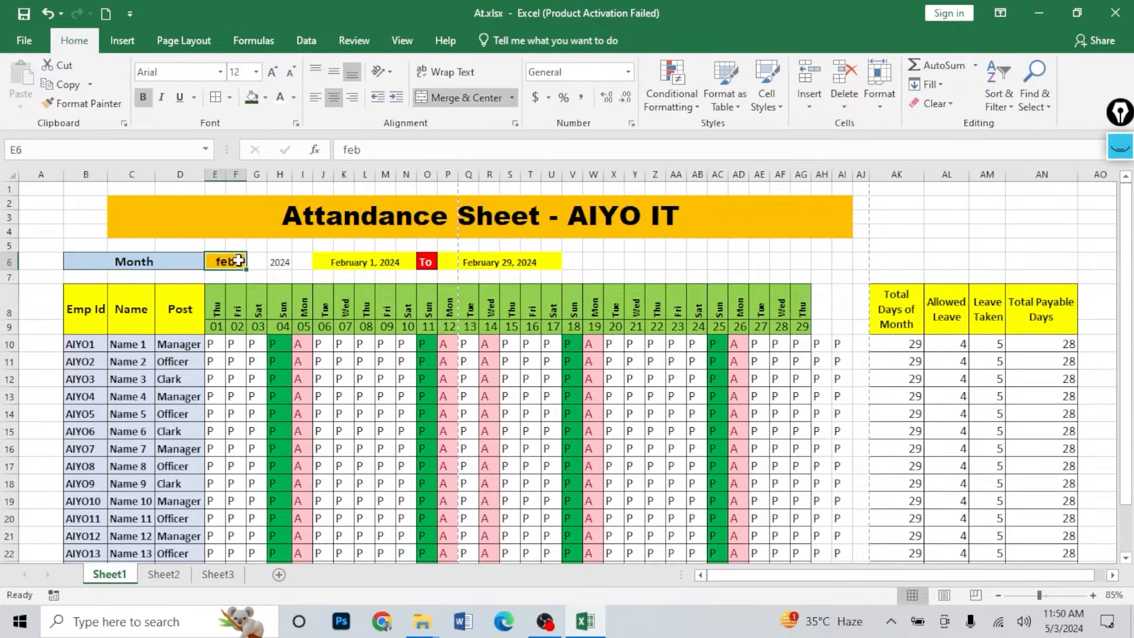
pyautogui.write('jan')
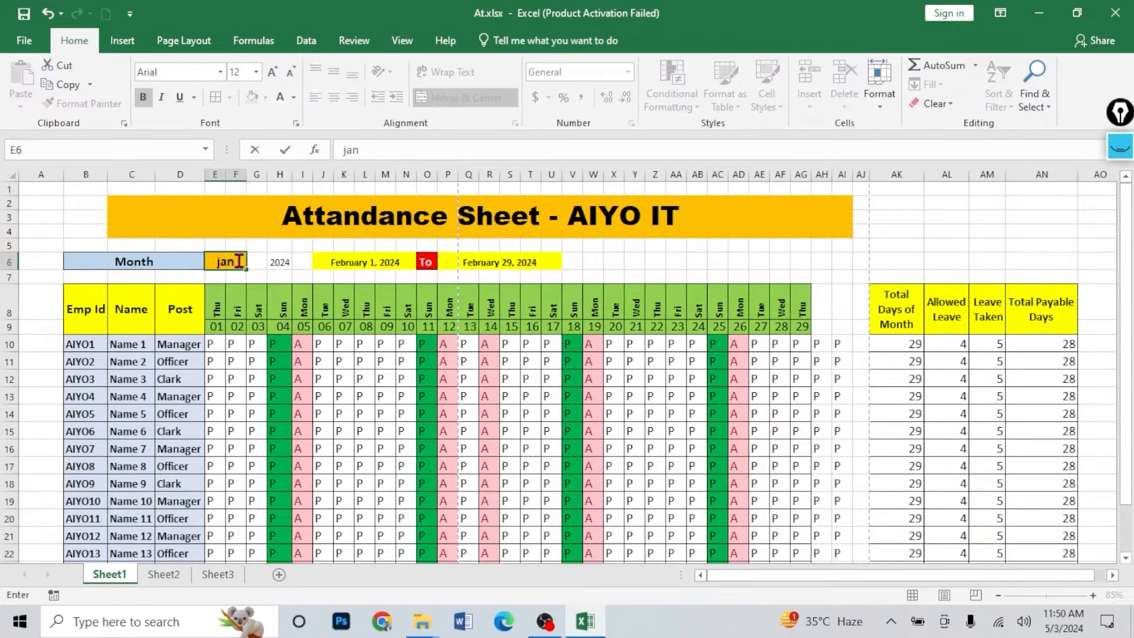
pyautogui.press('Return')
# - Enter =D9 in H12 of Sheet2 to pull in the period's start date
pyautogui.click(163, 574)
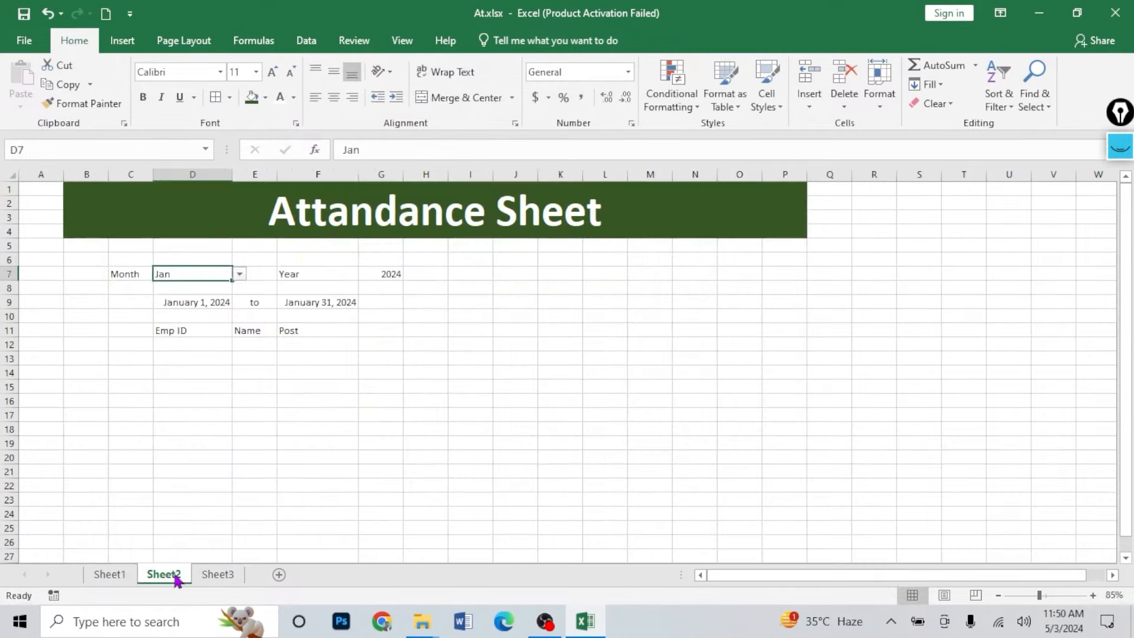
pyautogui.click(378, 360)
pyautogui.click(421, 315)
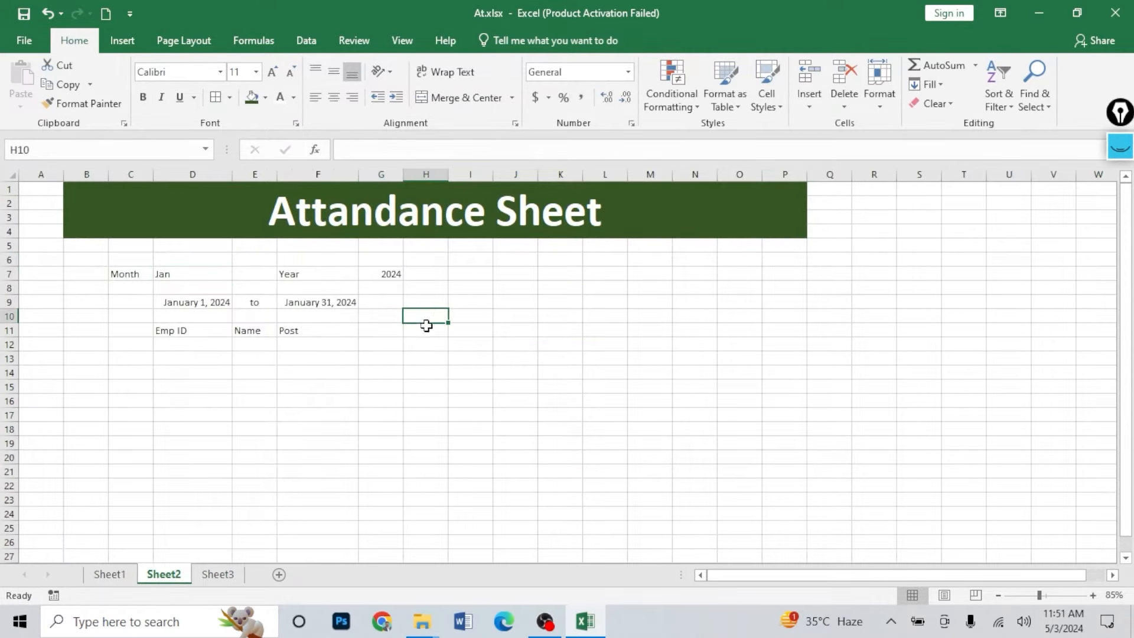
pyautogui.click(424, 331)
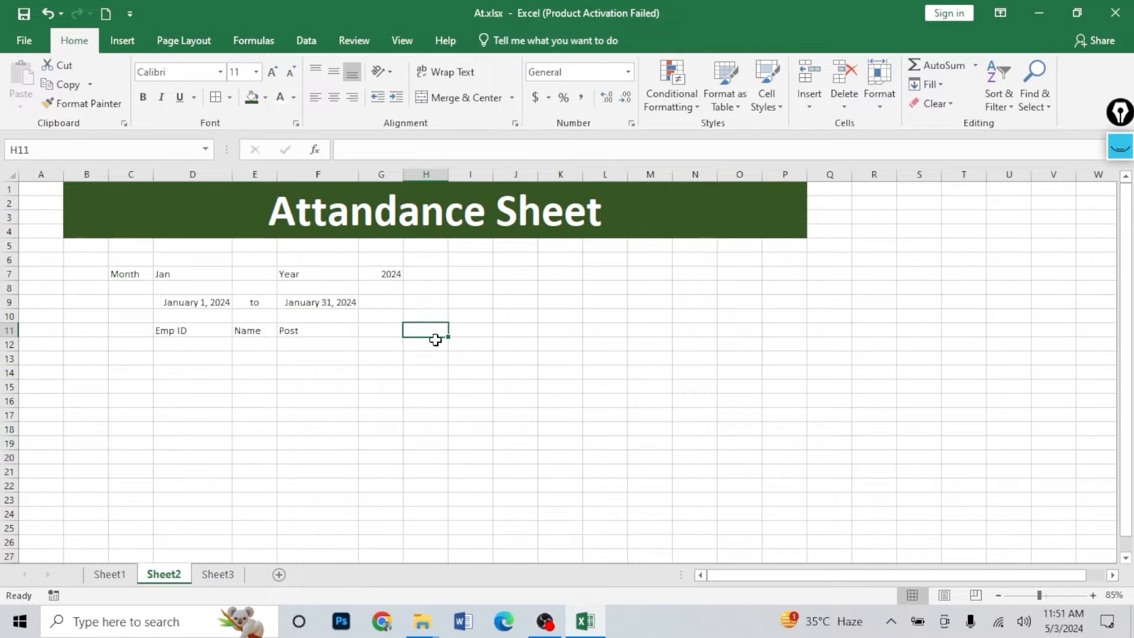
pyautogui.click(435, 341)
pyautogui.write('=')
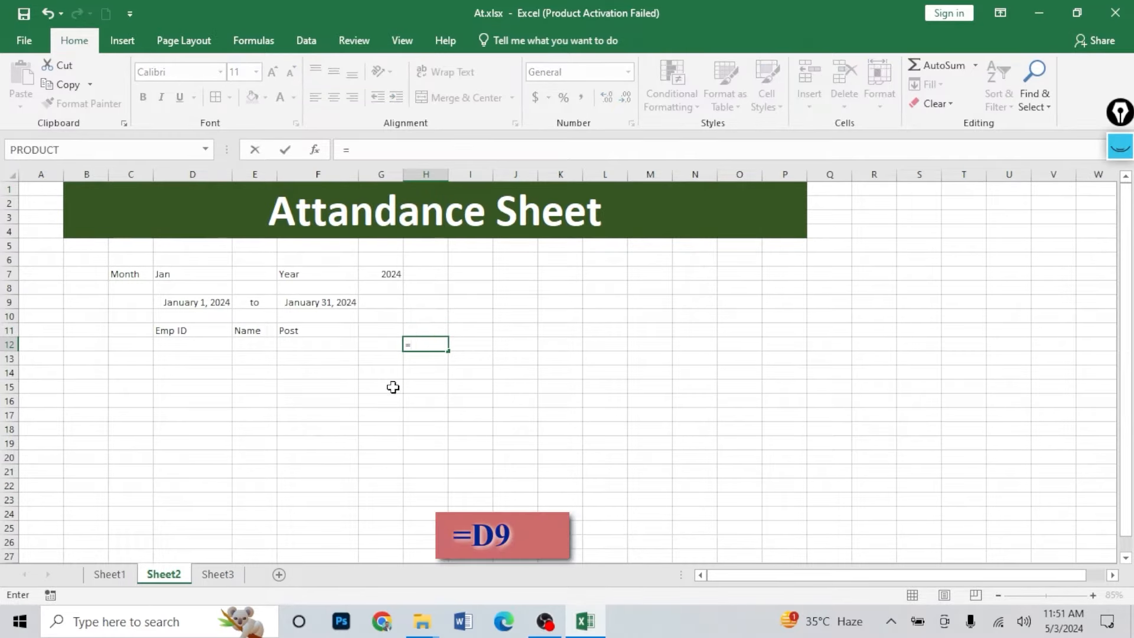
pyautogui.click(206, 302)
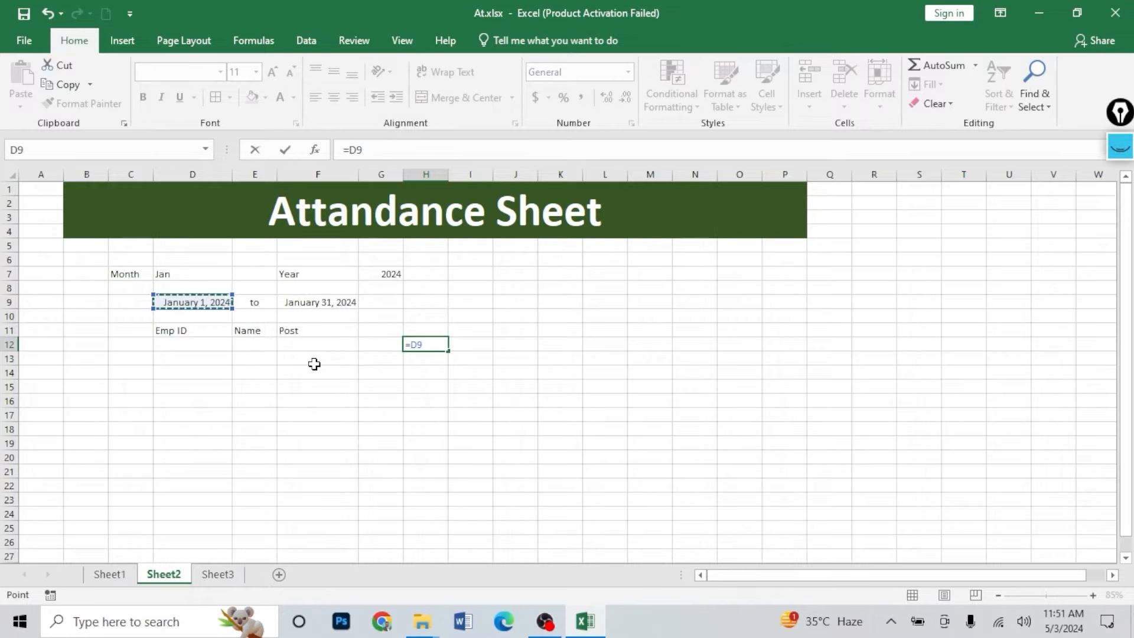
pyautogui.press('Return')
pyautogui.click(432, 345)
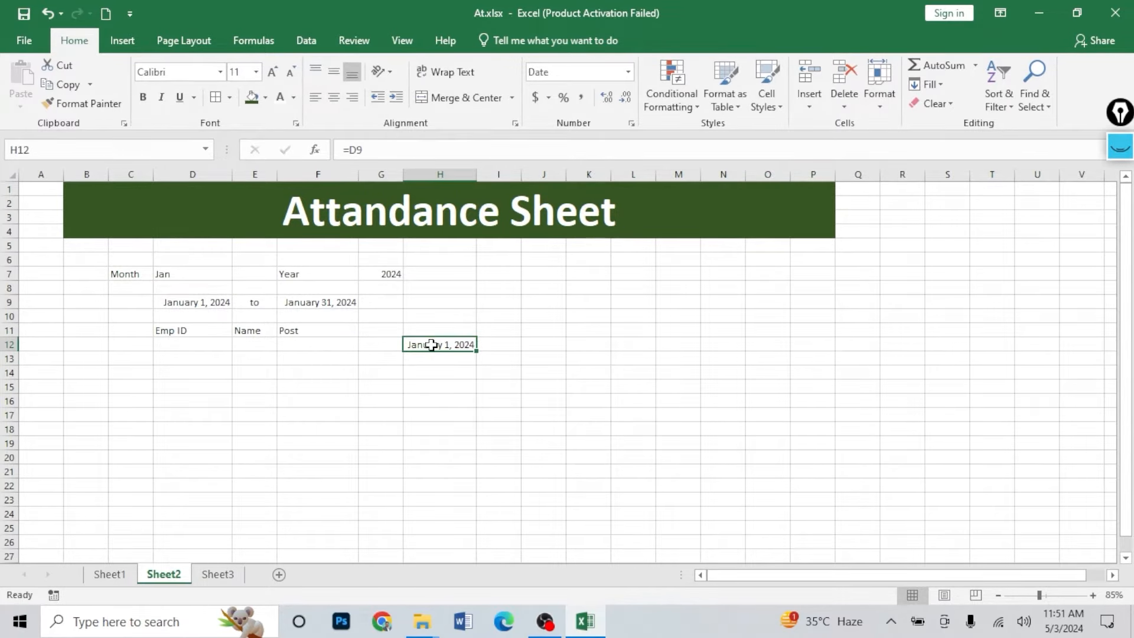
# - Enter =D9 in H15 as a trial and clear that cell again
pyautogui.click(436, 390)
pyautogui.write('=')
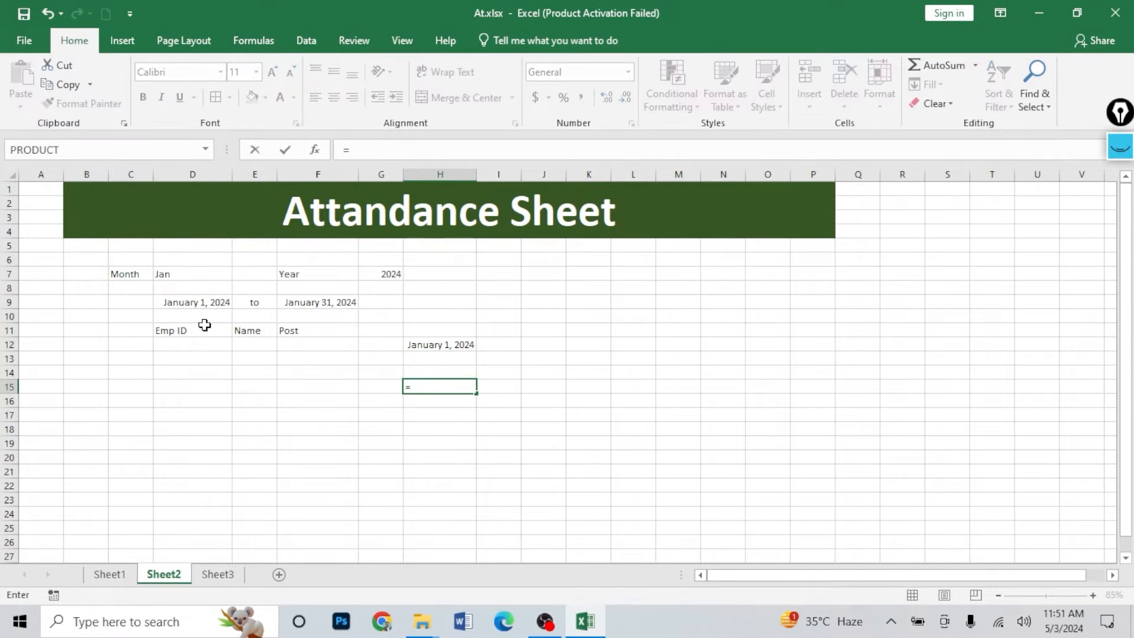
pyautogui.click(194, 300)
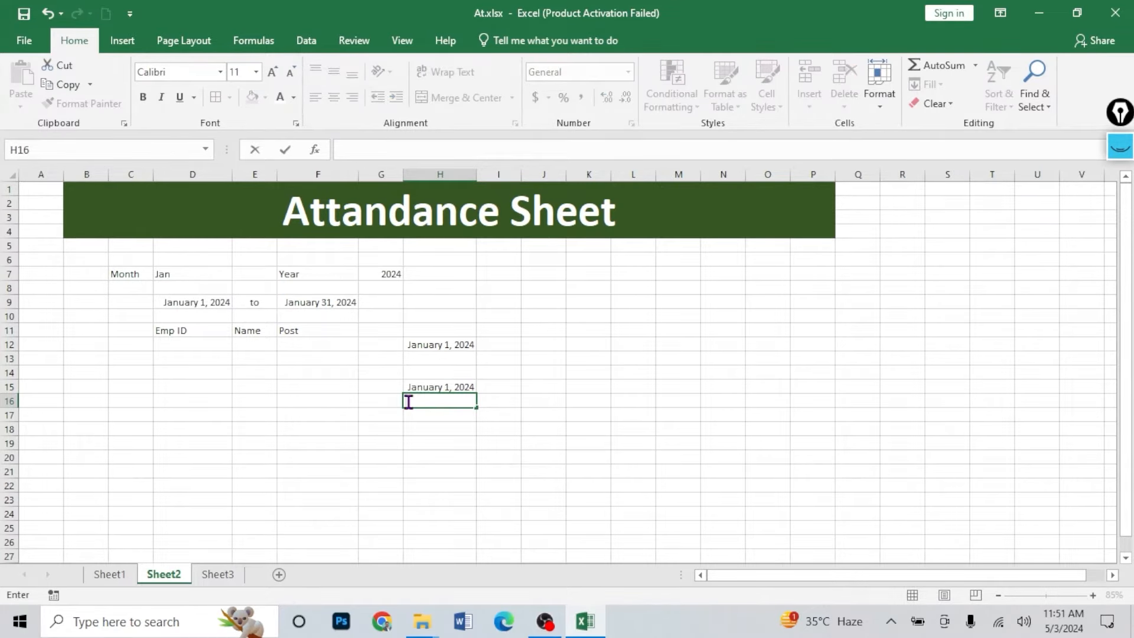
pyautogui.press('Down')
pyautogui.press('Down')
pyautogui.press('Down')
pyautogui.click(444, 387)
pyautogui.press('Delete')
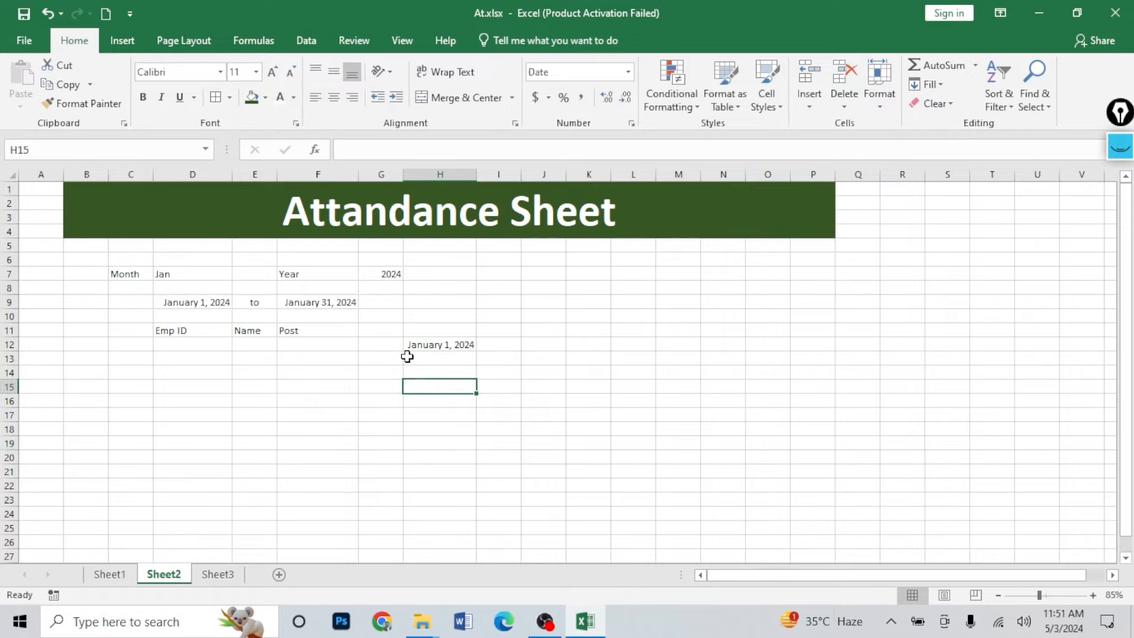
# - Test the linked date in H12 by choosing Mar in D7, and return the month to Jan
pyautogui.click(431, 348)
pyautogui.click(183, 274)
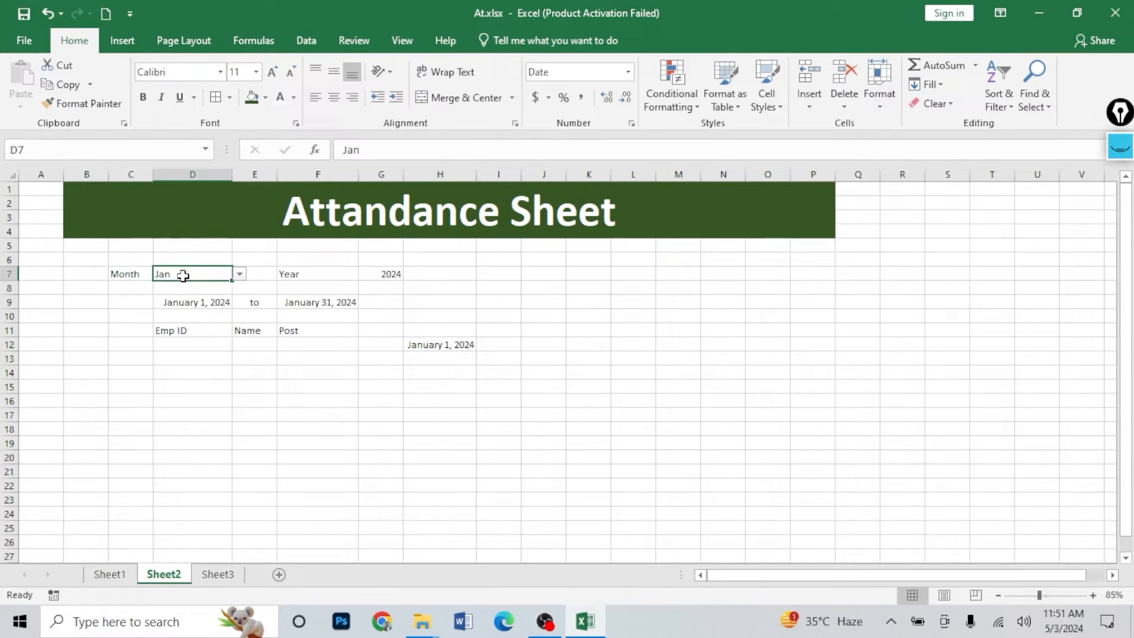
pyautogui.click(240, 274)
pyautogui.click(178, 304)
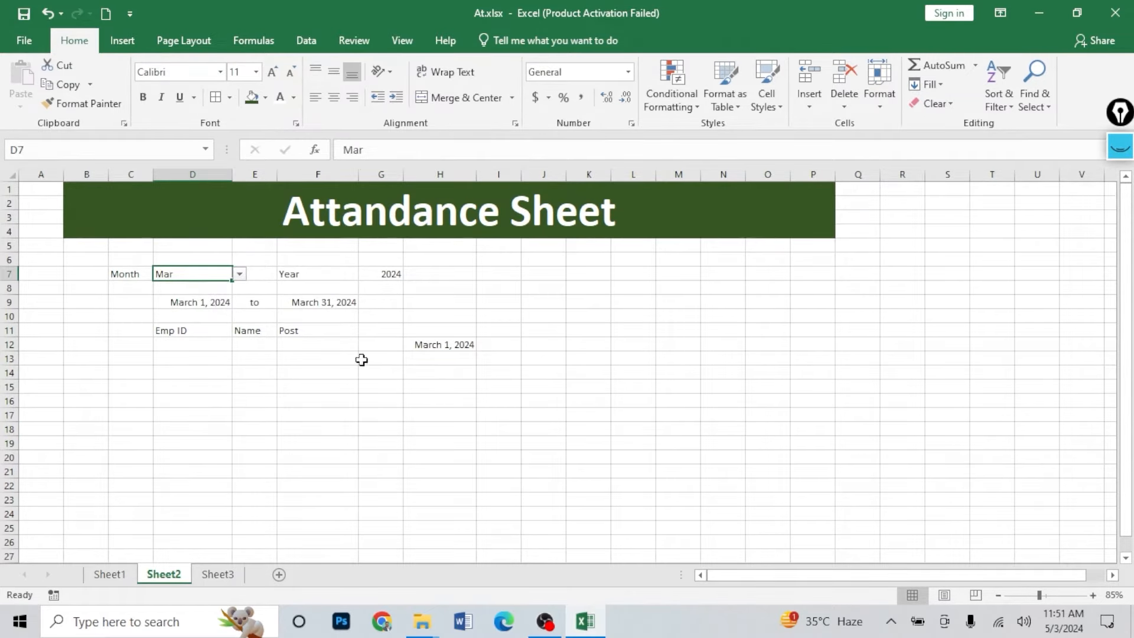
pyautogui.click(238, 274)
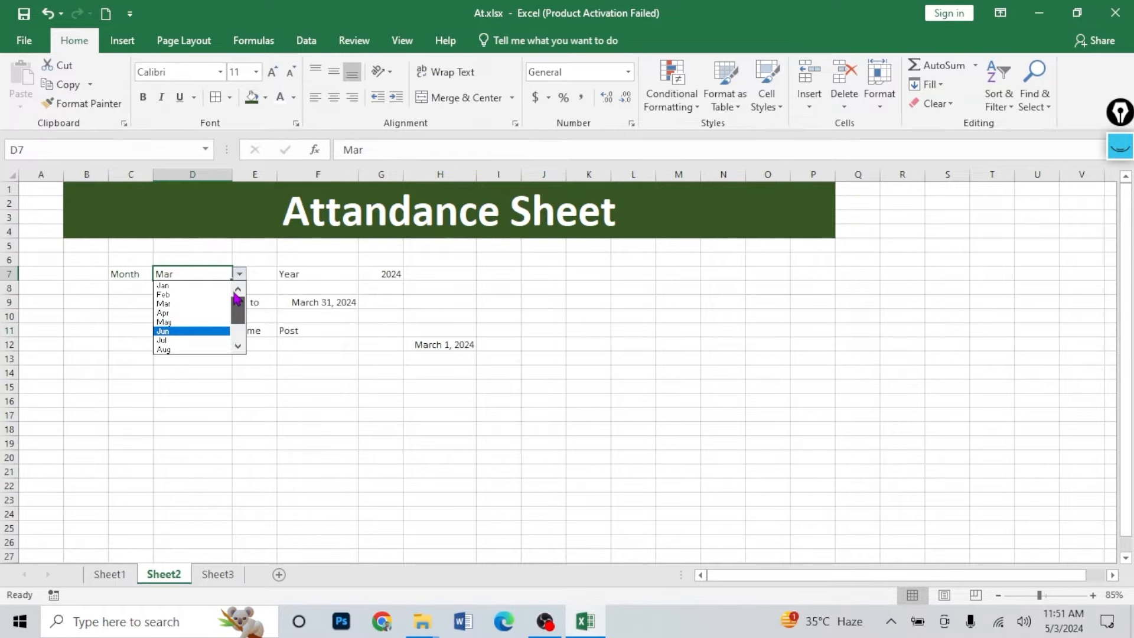
pyautogui.click(165, 286)
# - Give H12 the custom number format dd and narrow column H to suit the two-digit day
pyautogui.click(434, 346)
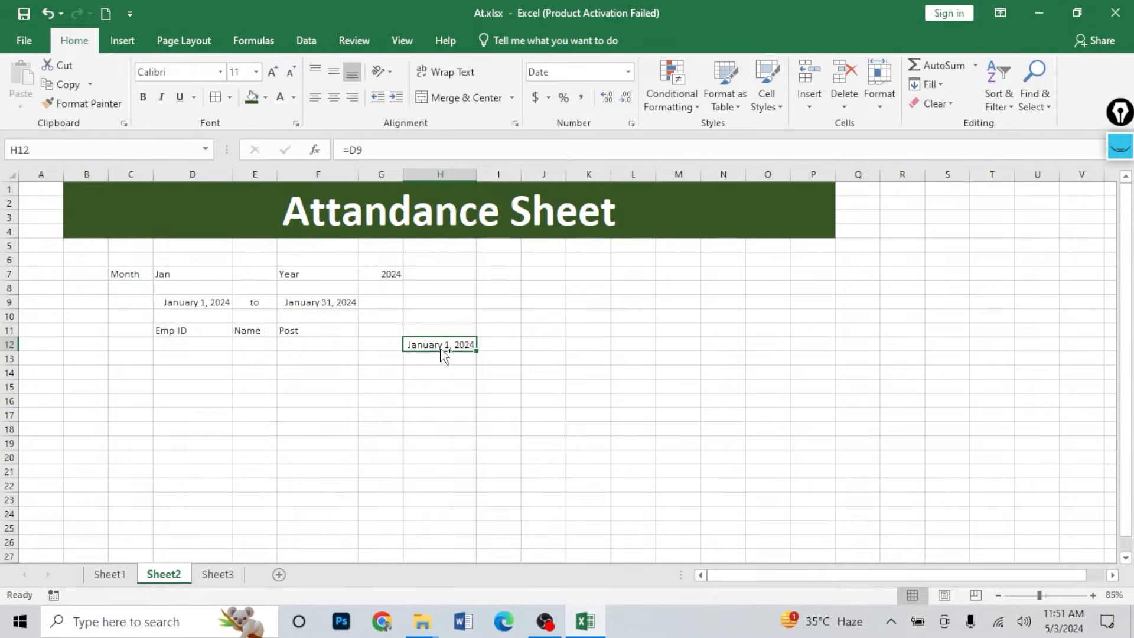
pyautogui.click(632, 123)
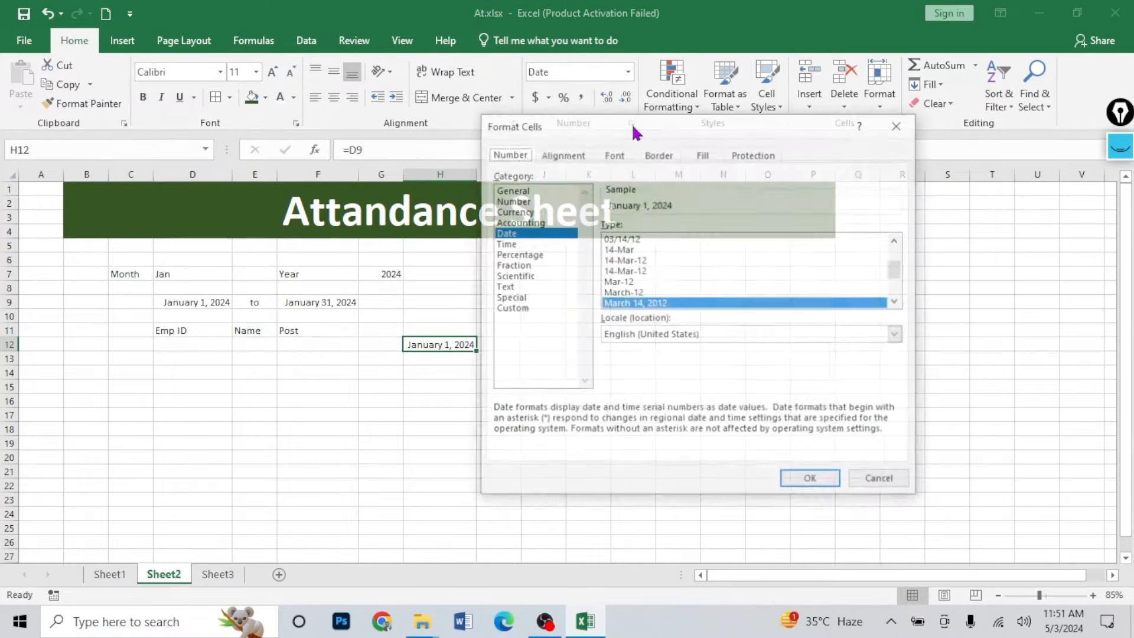
pyautogui.click(511, 308)
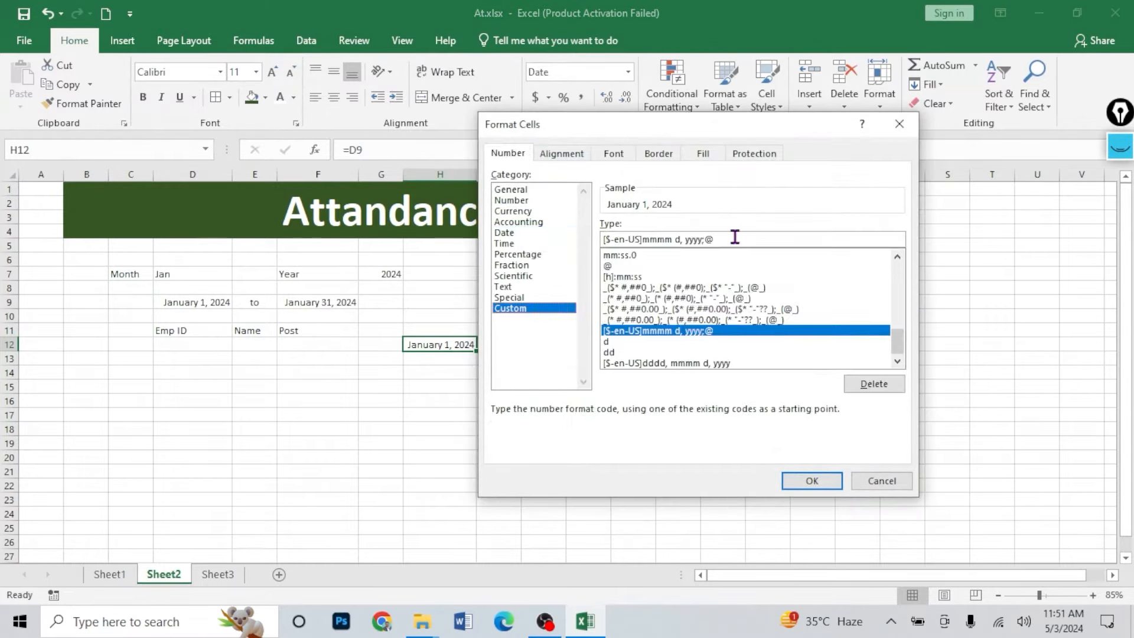
pyautogui.moveTo(735, 237); pyautogui.dragTo(604, 238)
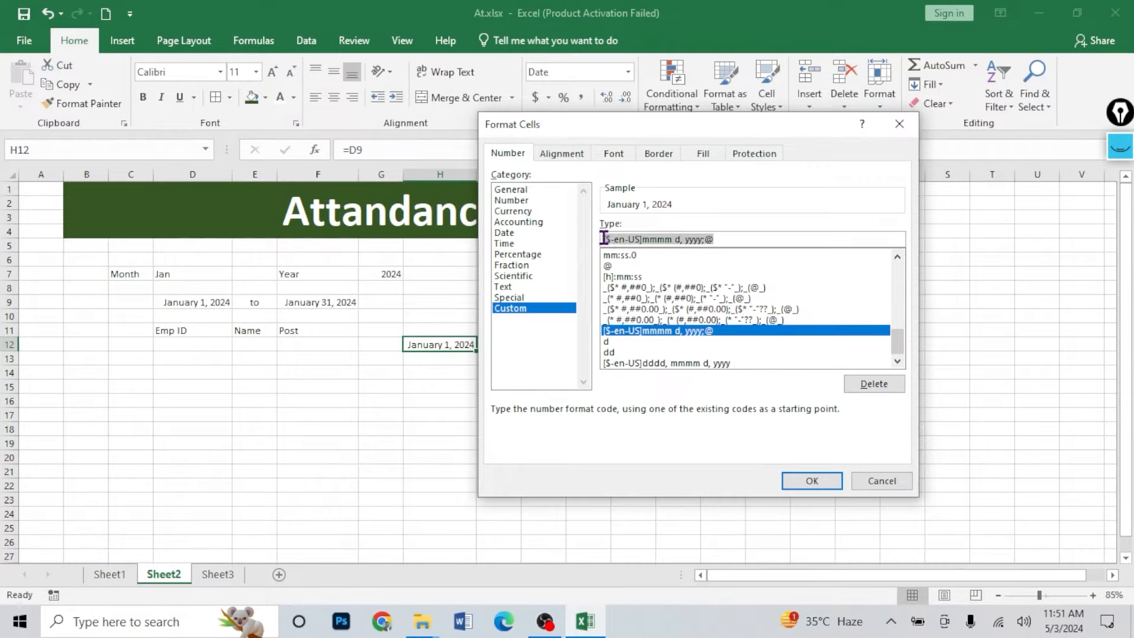
pyautogui.write('d')
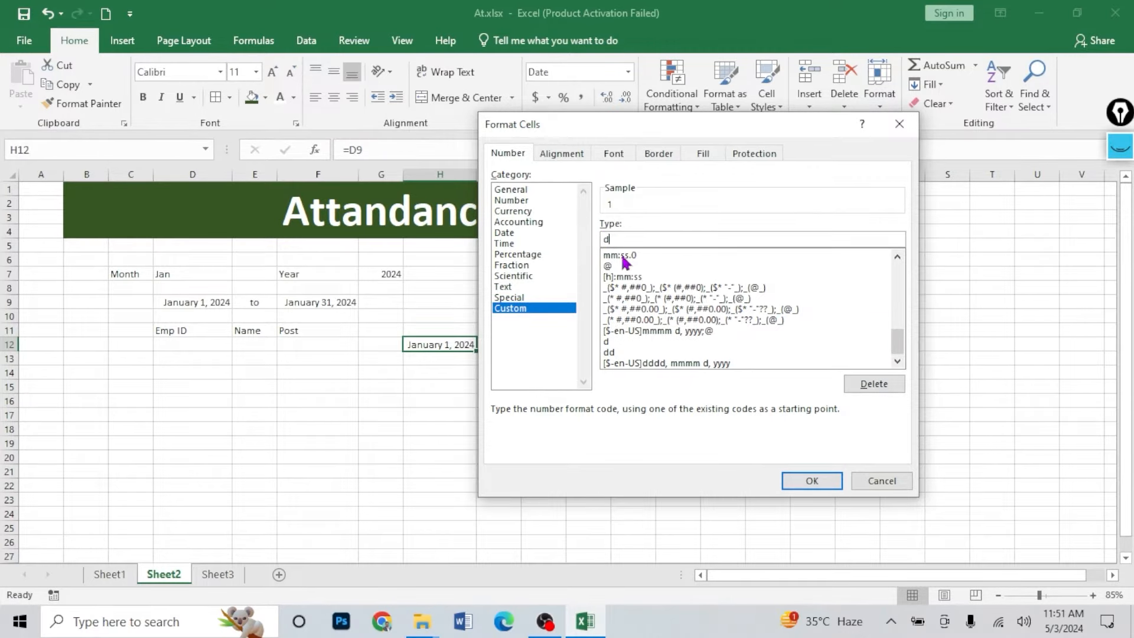
pyautogui.write('d')
pyautogui.click(808, 481)
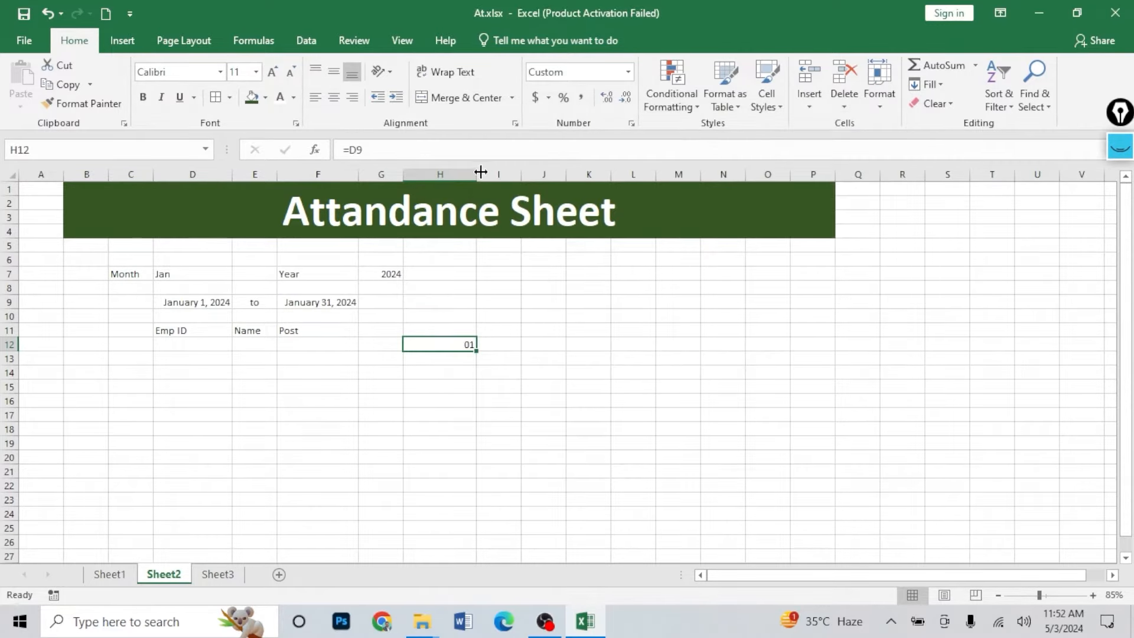
pyautogui.moveTo(476, 171); pyautogui.dragTo(429, 175)
# - Enter =IF(H12<F9,H12+1,"") in I12 to produce the next day until the period's end date
pyautogui.click(428, 349)
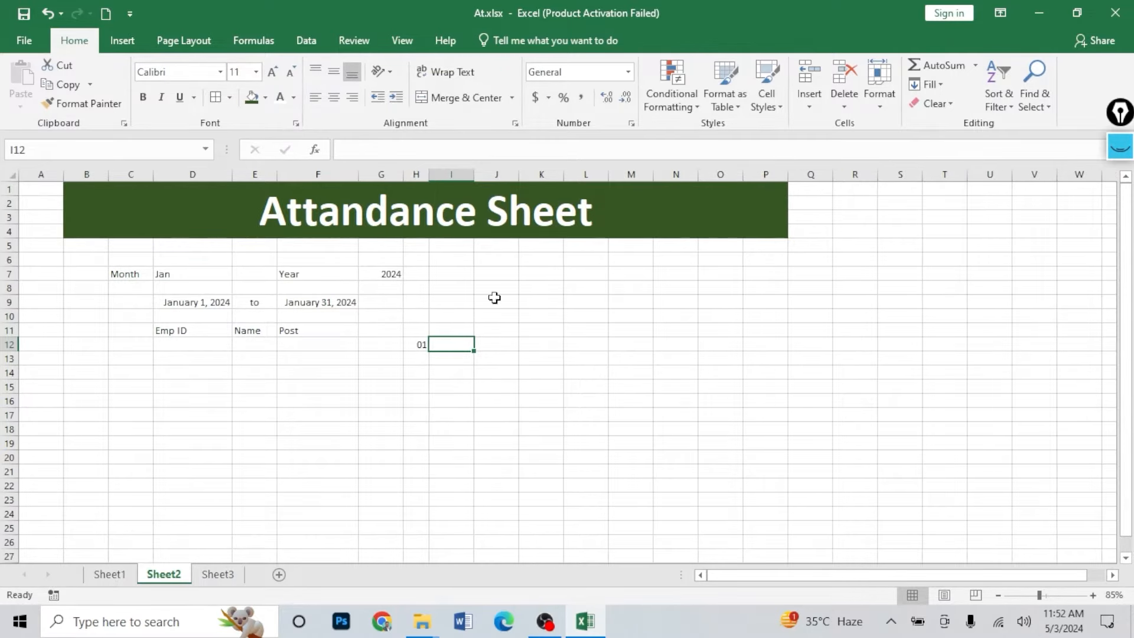
pyautogui.keyDown('ctrl'); pyautogui.scroll(3, 607, 364); pyautogui.keyUp('ctrl')
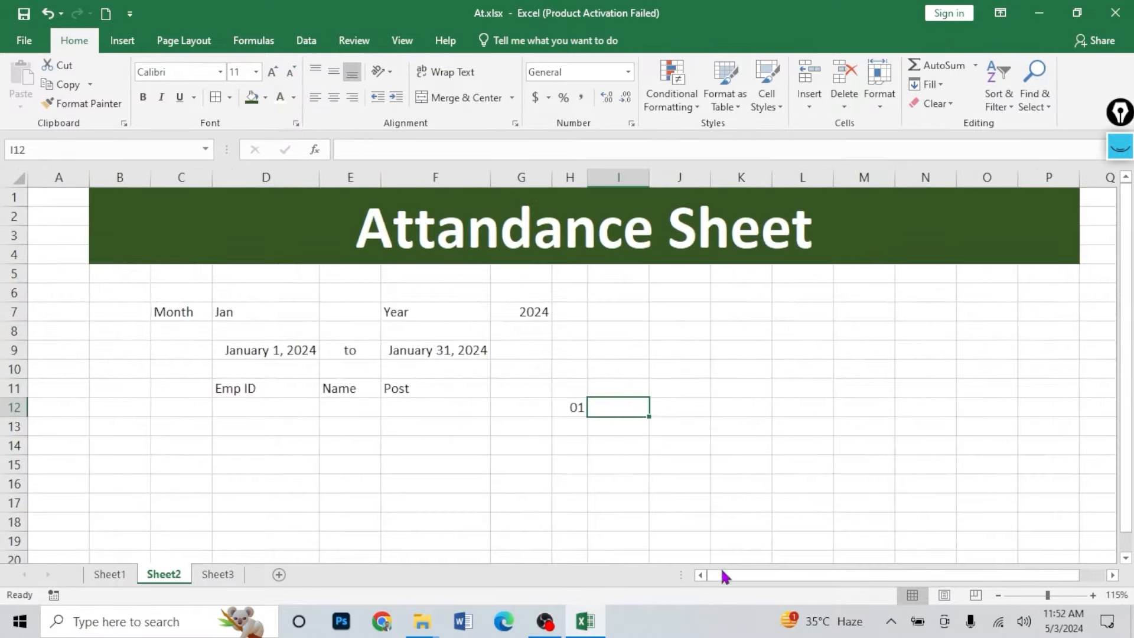
pyautogui.moveTo(721, 577); pyautogui.dragTo(795, 577)
pyautogui.keyDown('ctrl'); pyautogui.scroll(1, 603, 459); pyautogui.keyUp('ctrl')
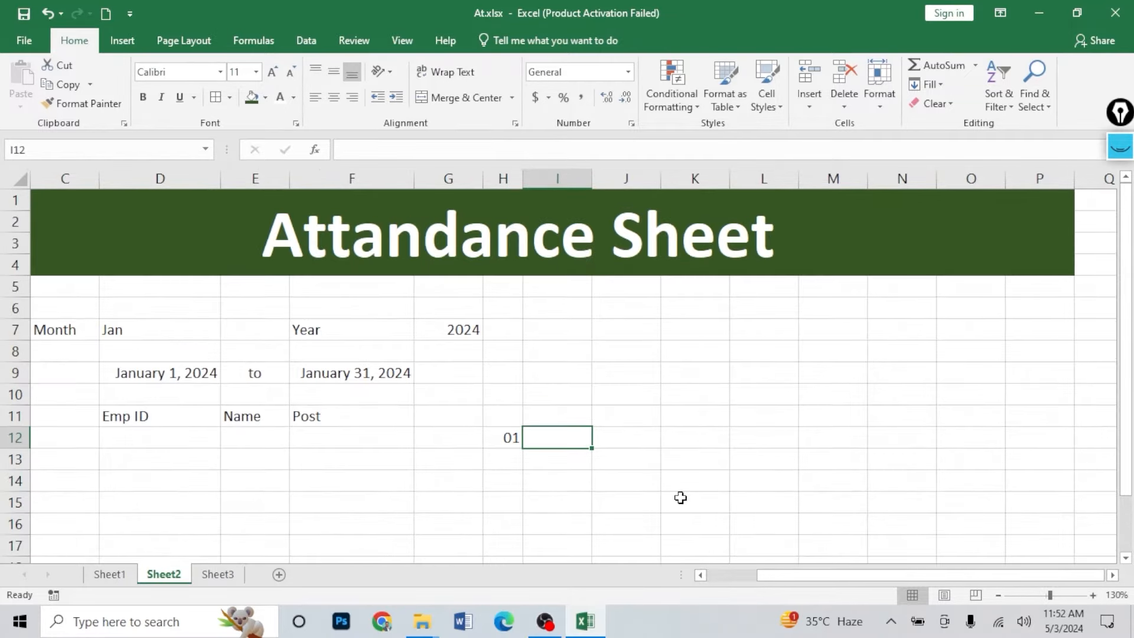
pyautogui.keyDown('ctrl'); pyautogui.scroll(1, 571, 473); pyautogui.keyUp('ctrl')
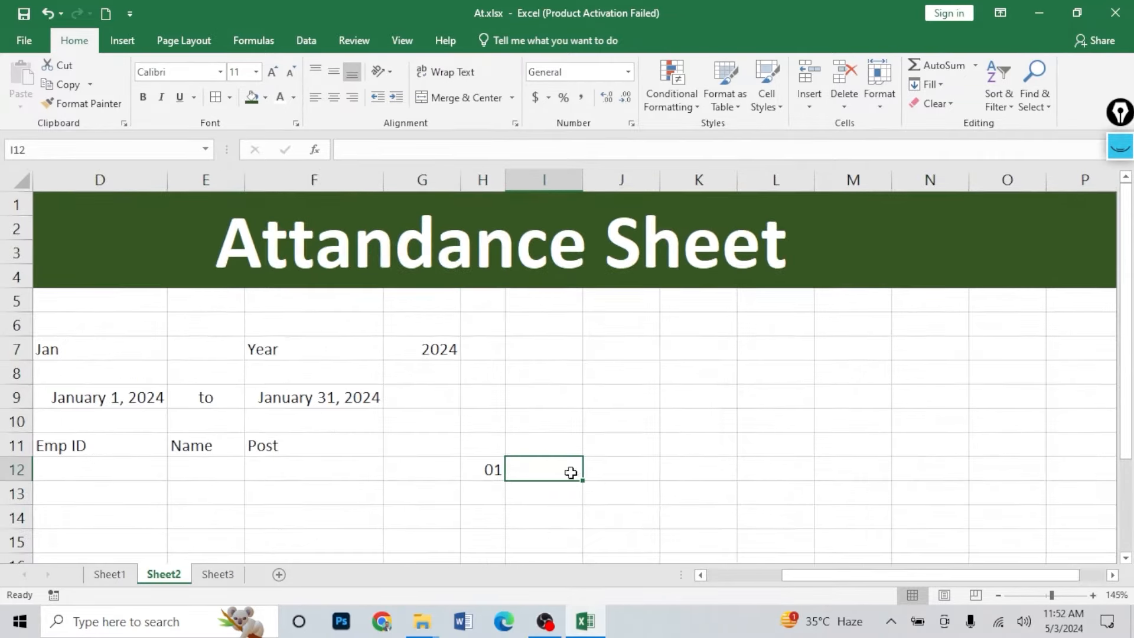
pyautogui.write('=')
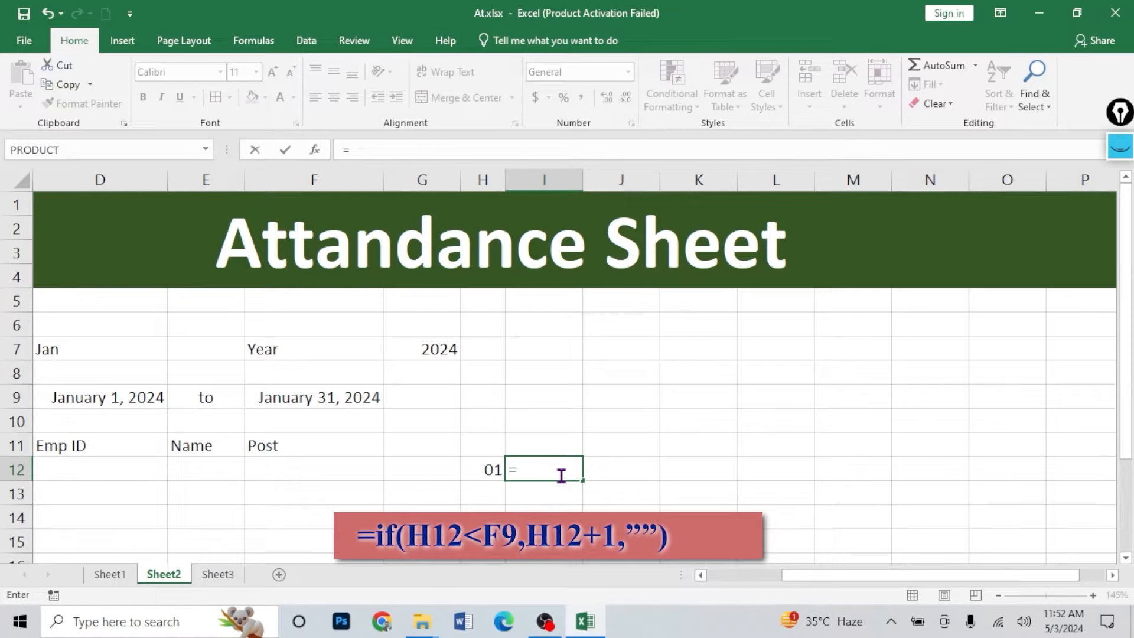
pyautogui.write('if(')
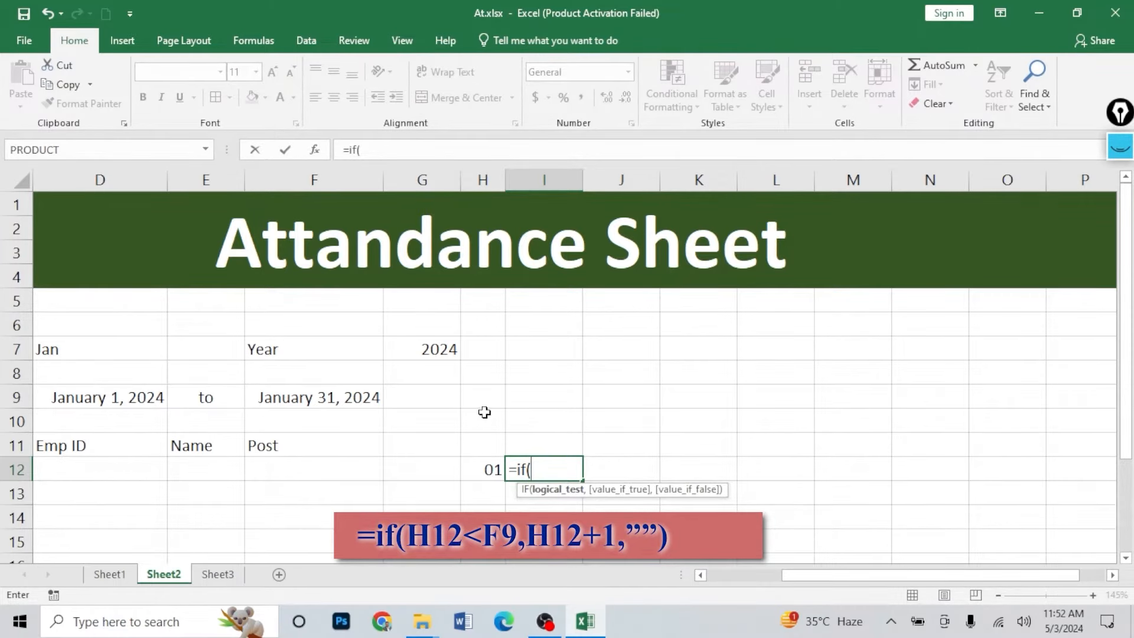
pyautogui.click(483, 469)
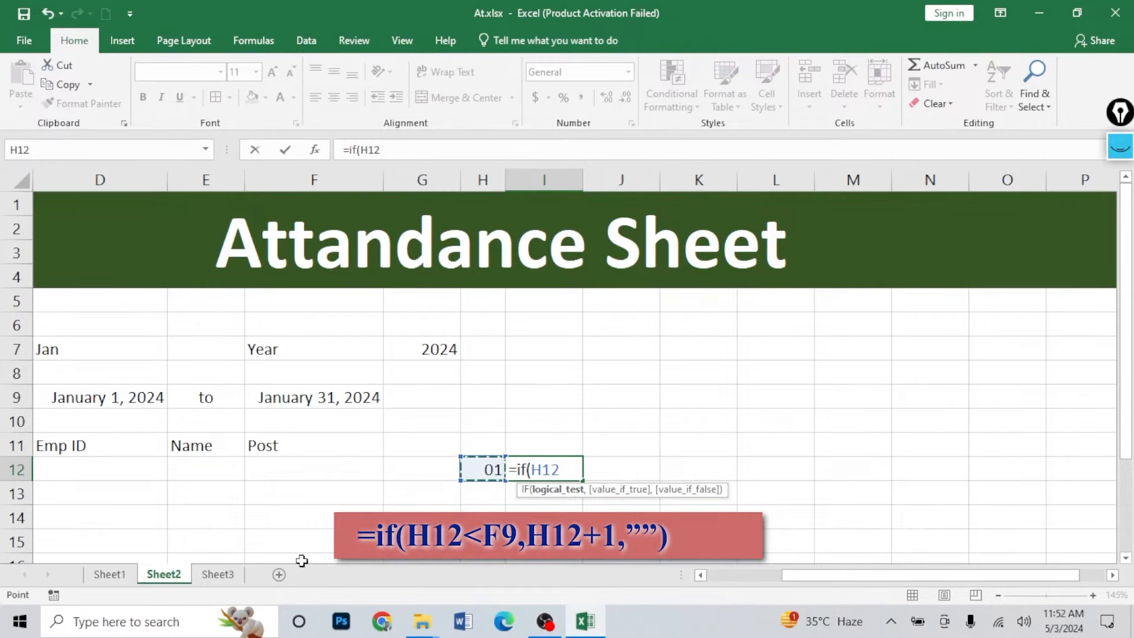
pyautogui.write('<')
pyautogui.click(302, 395)
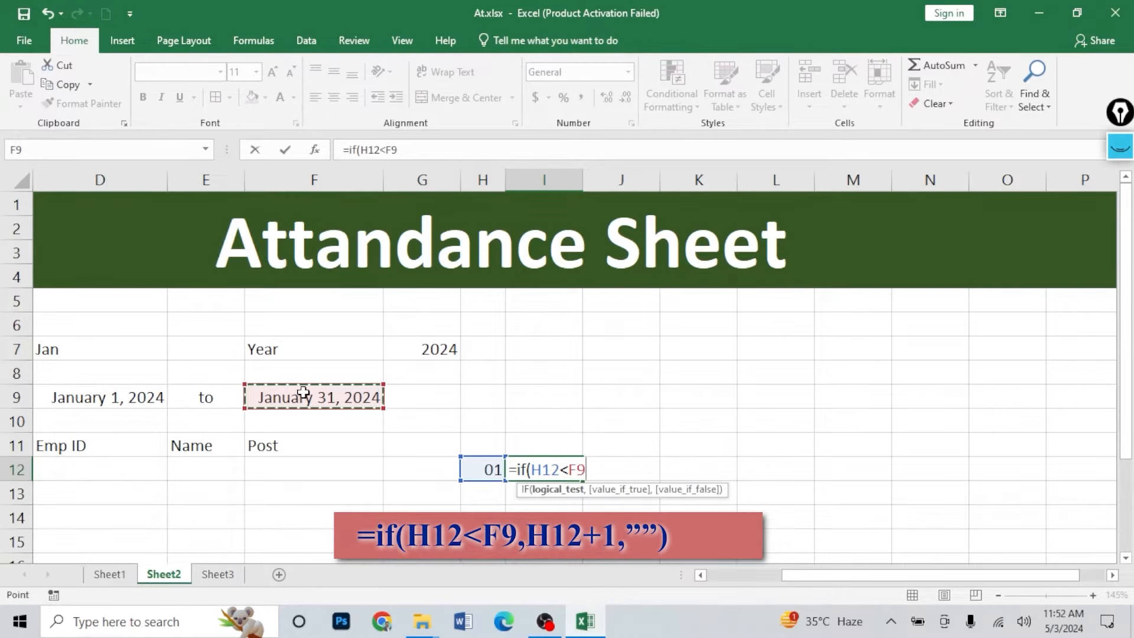
pyautogui.write(',')
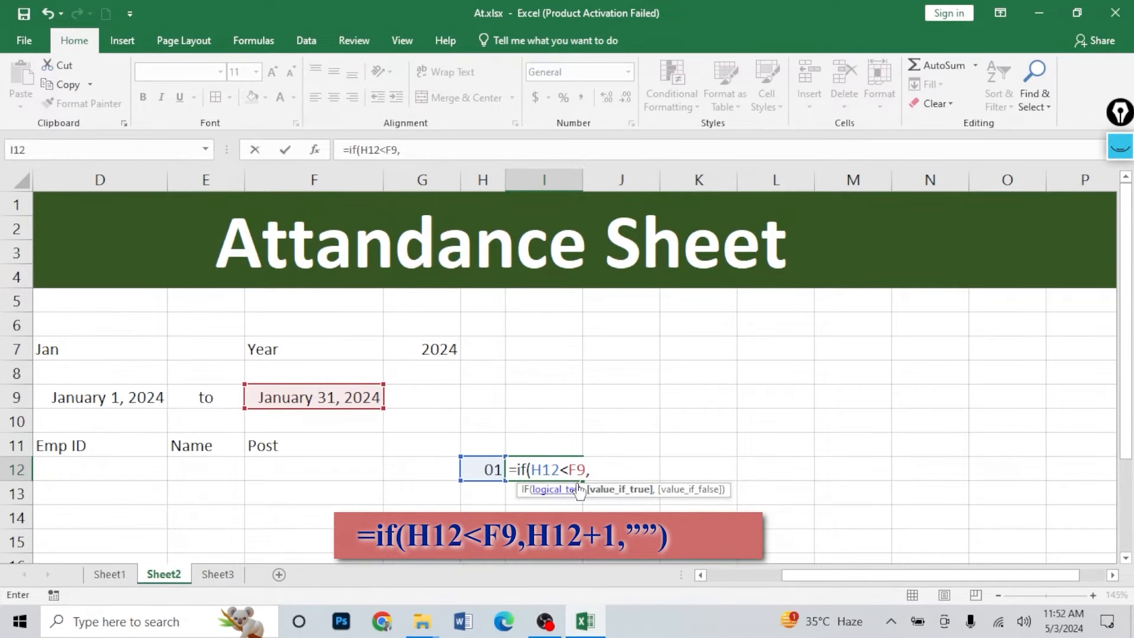
pyautogui.click(489, 467)
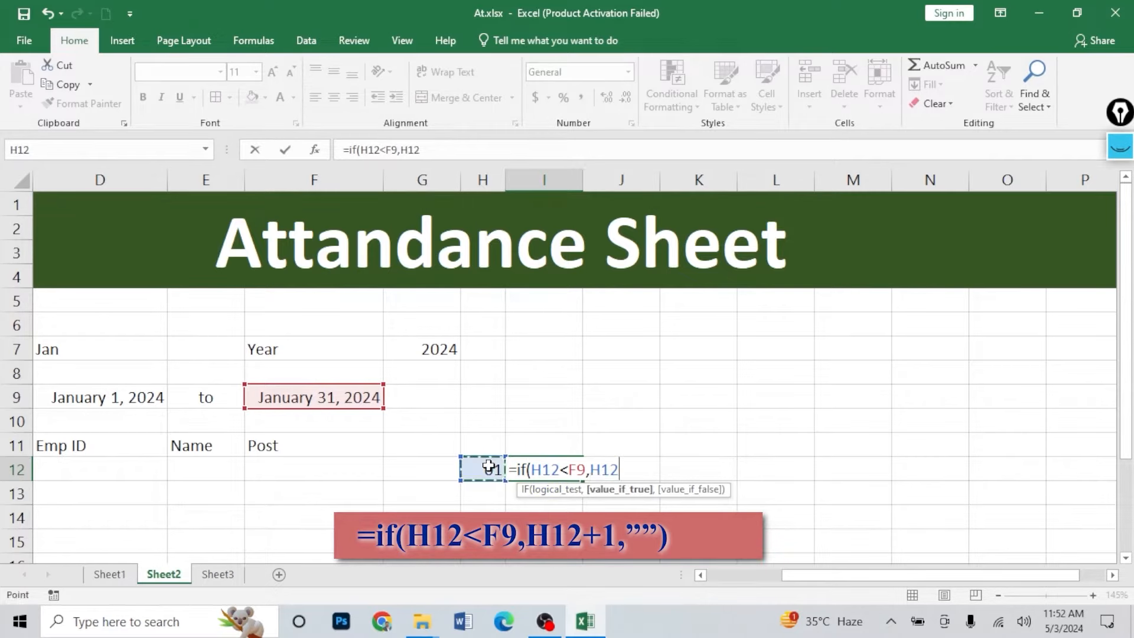
pyautogui.write('+')
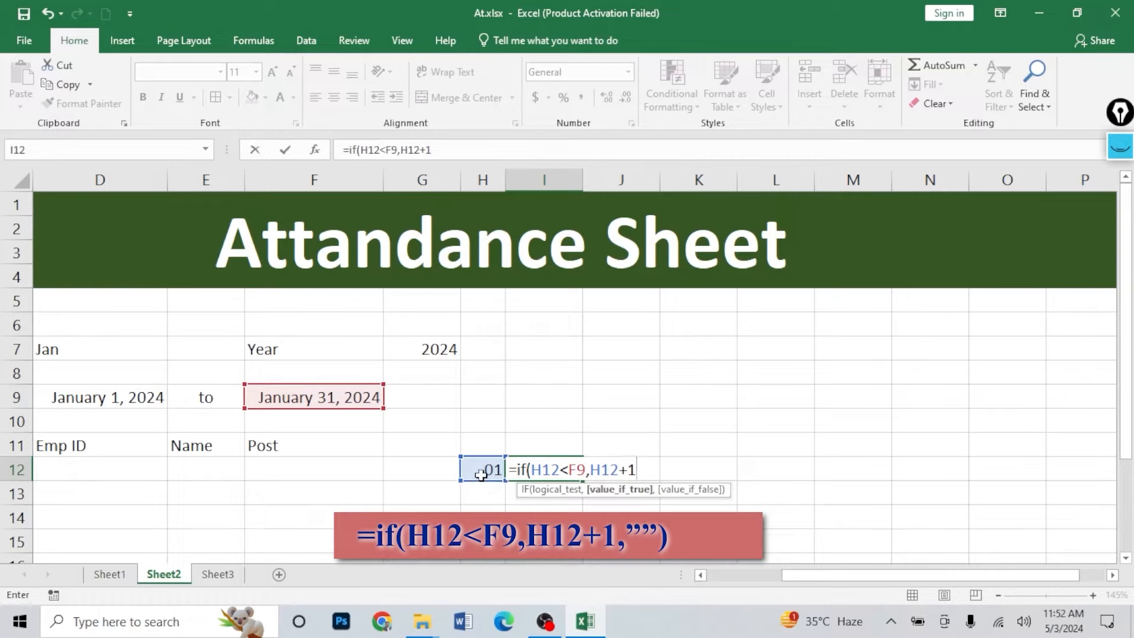
pyautogui.write('1')
pyautogui.write(',""')
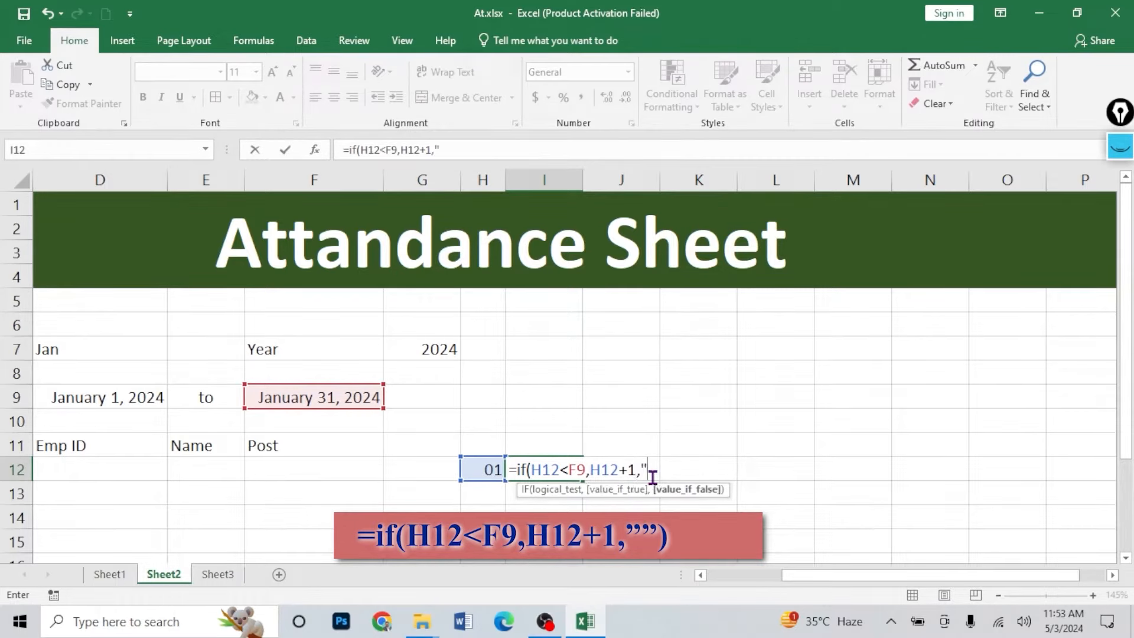
pyautogui.write(')')
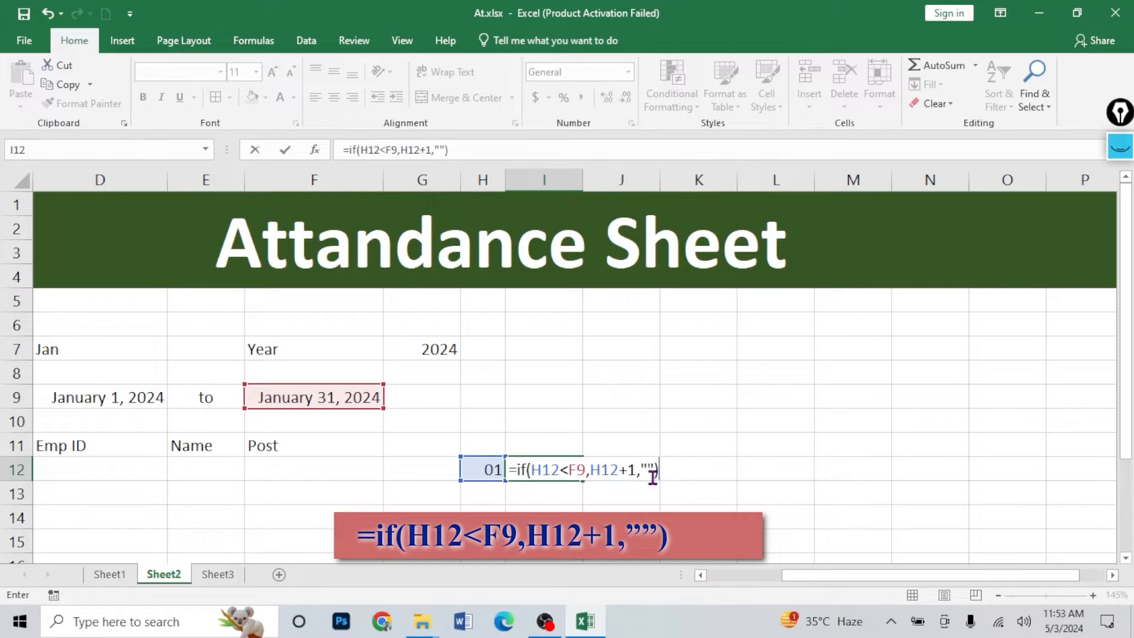
pyautogui.press('Return')
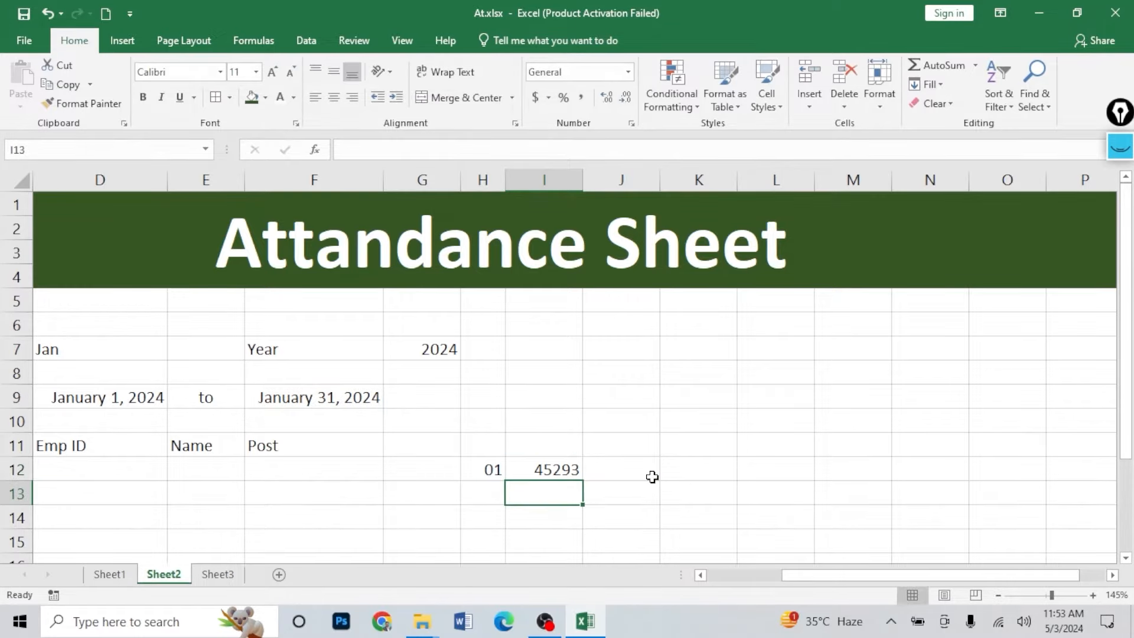
# - Copy the two-digit day format from H12 to I12
pyautogui.click(548, 463)
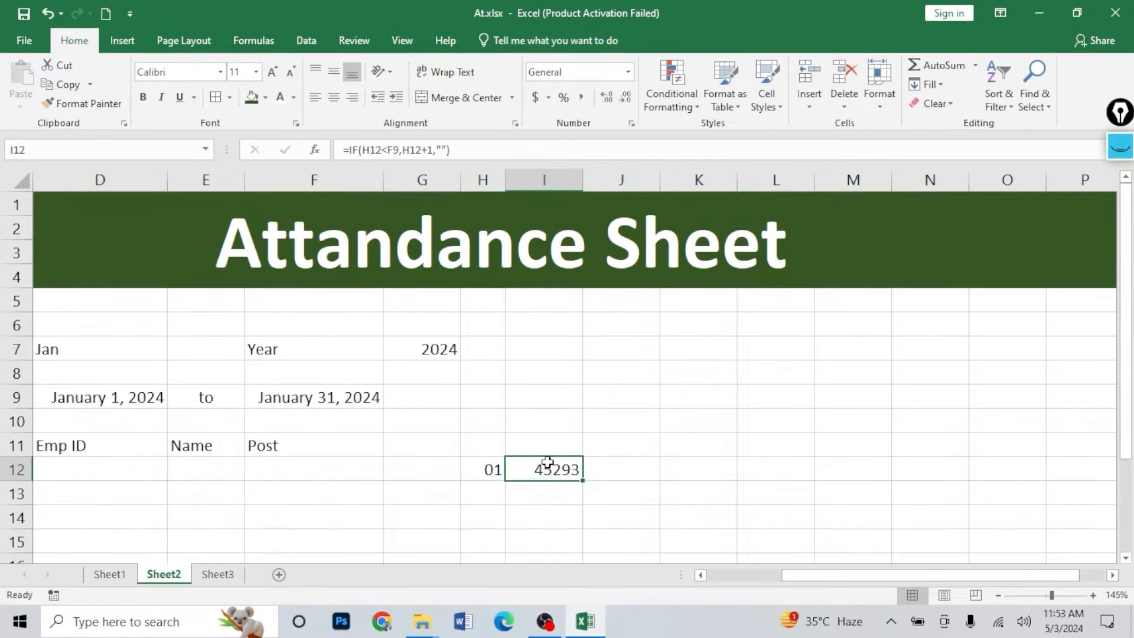
pyautogui.click(485, 471)
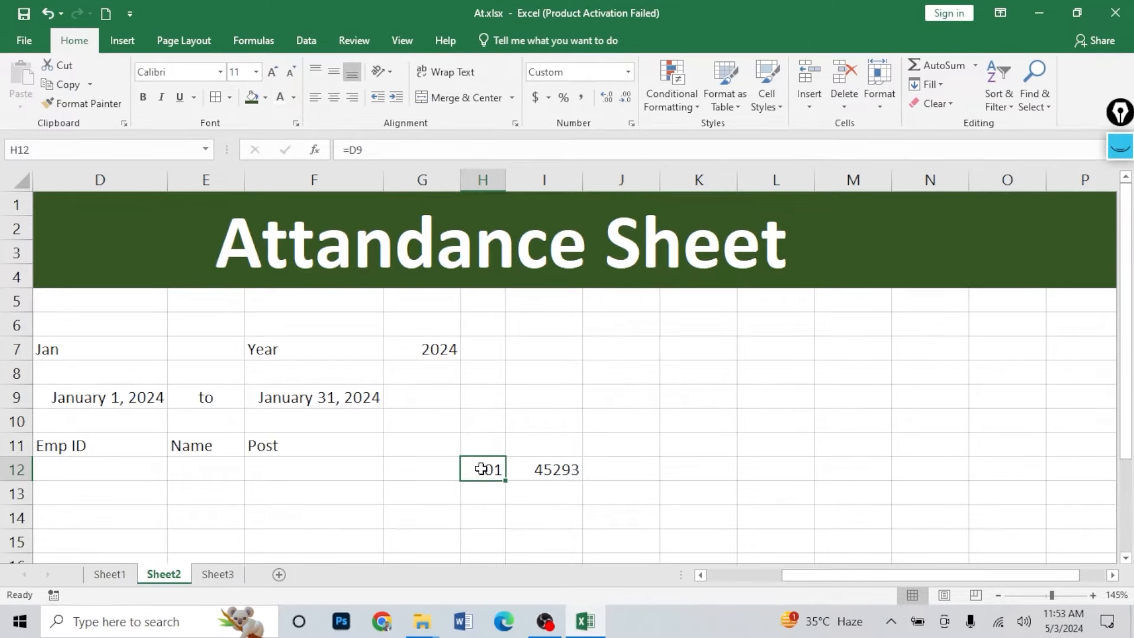
pyautogui.click(108, 106)
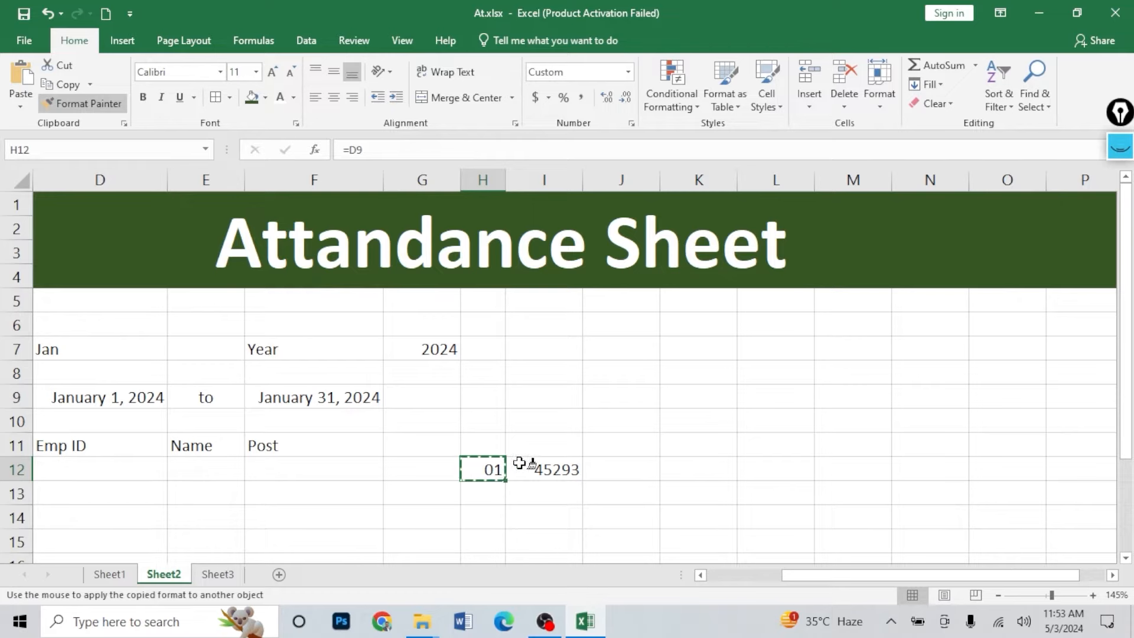
pyautogui.click(548, 468)
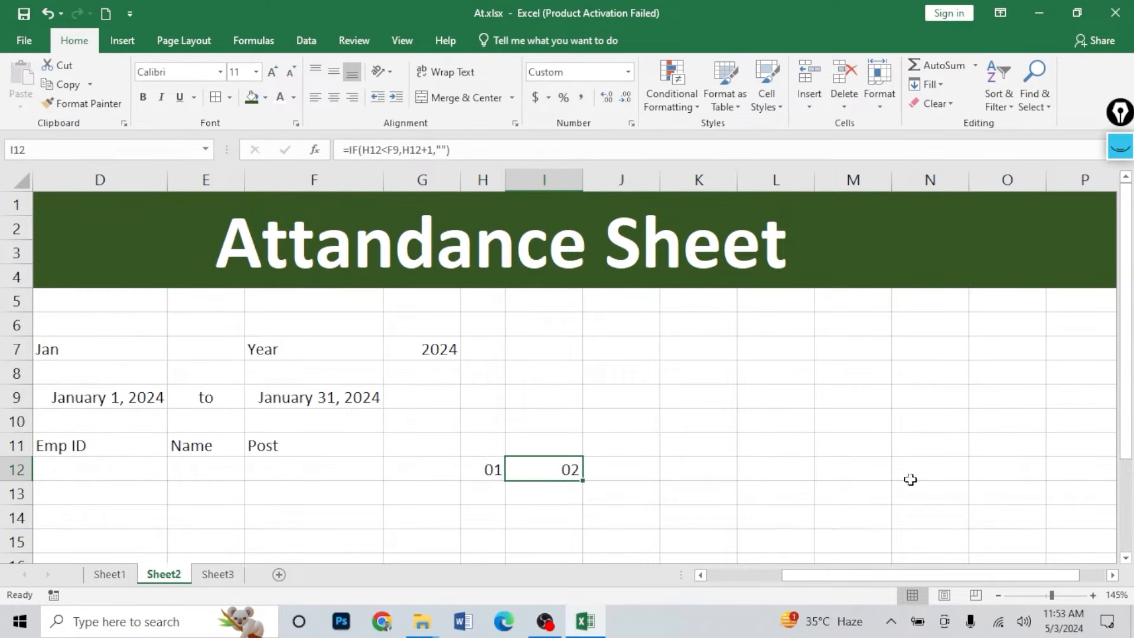
# - Make the end-date reference in I12 absolute, so the formula reads =IF(H12<$F$9,H12+1,"")
pyautogui.doubleClick(574, 469)
pyautogui.moveTo(571, 469); pyautogui.dragTo(590, 469)
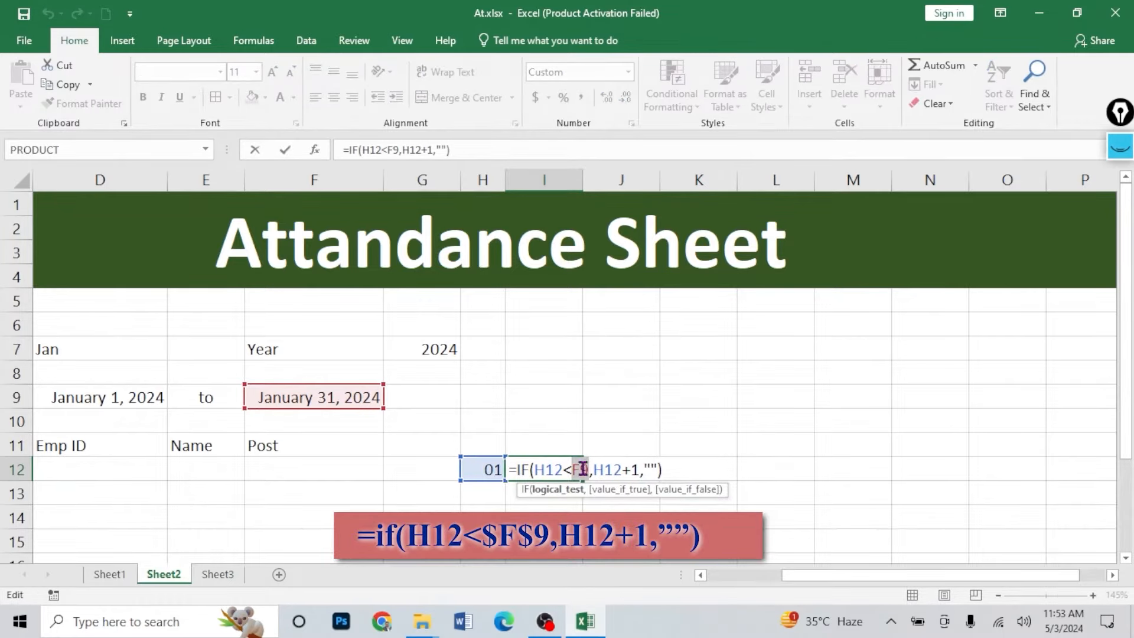
pyautogui.click(577, 470)
pyautogui.write('$')
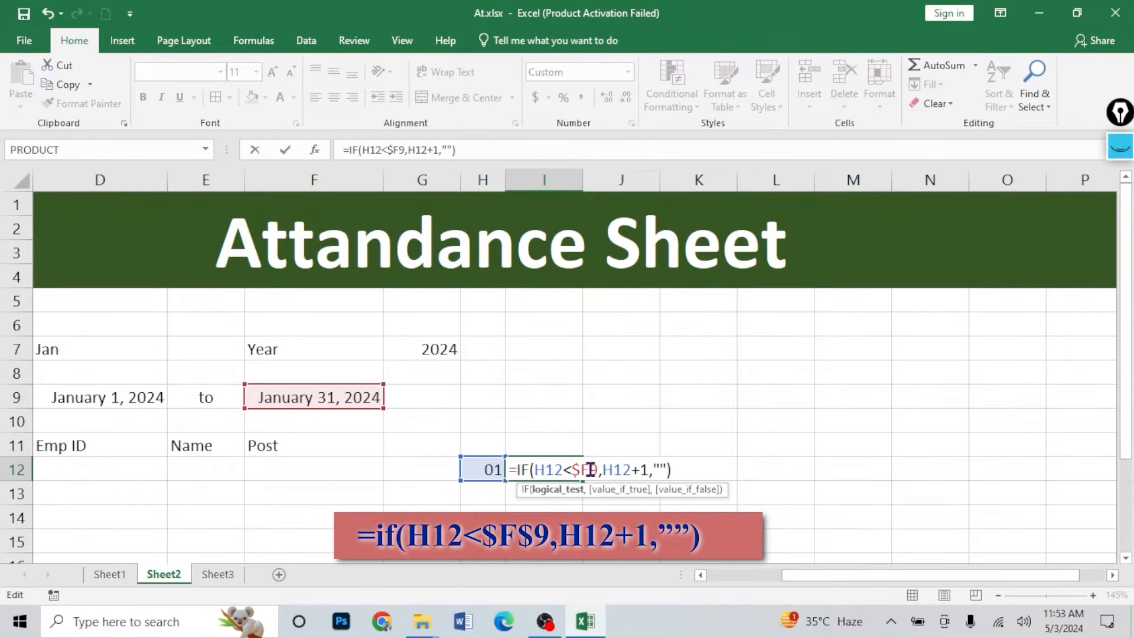
pyautogui.press('Right')
pyautogui.write('$')
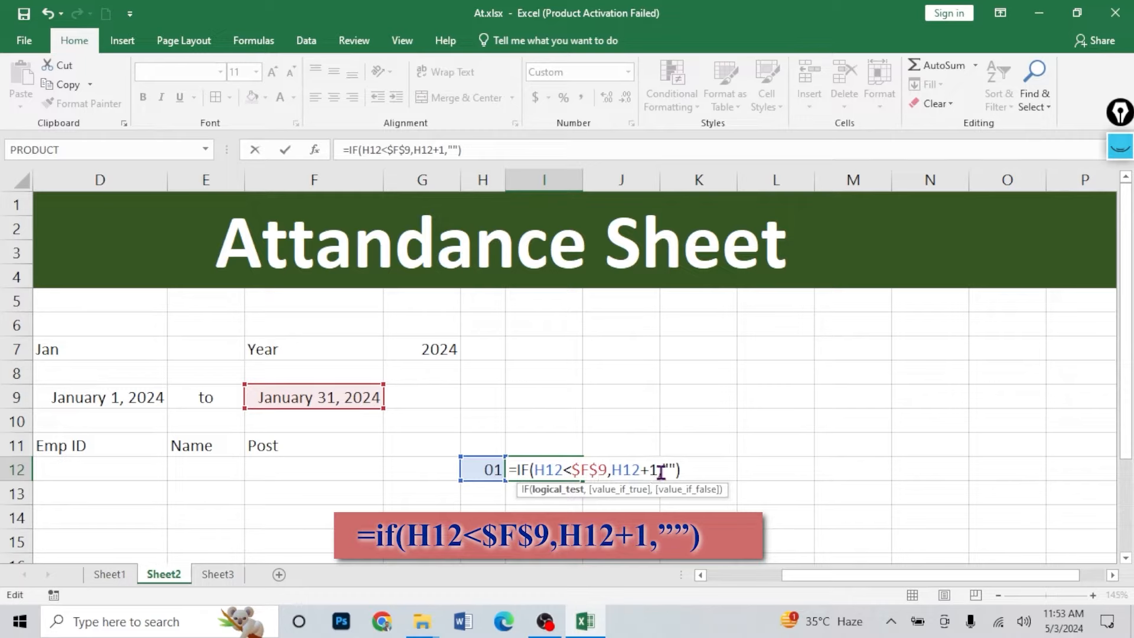
pyautogui.press('Return')
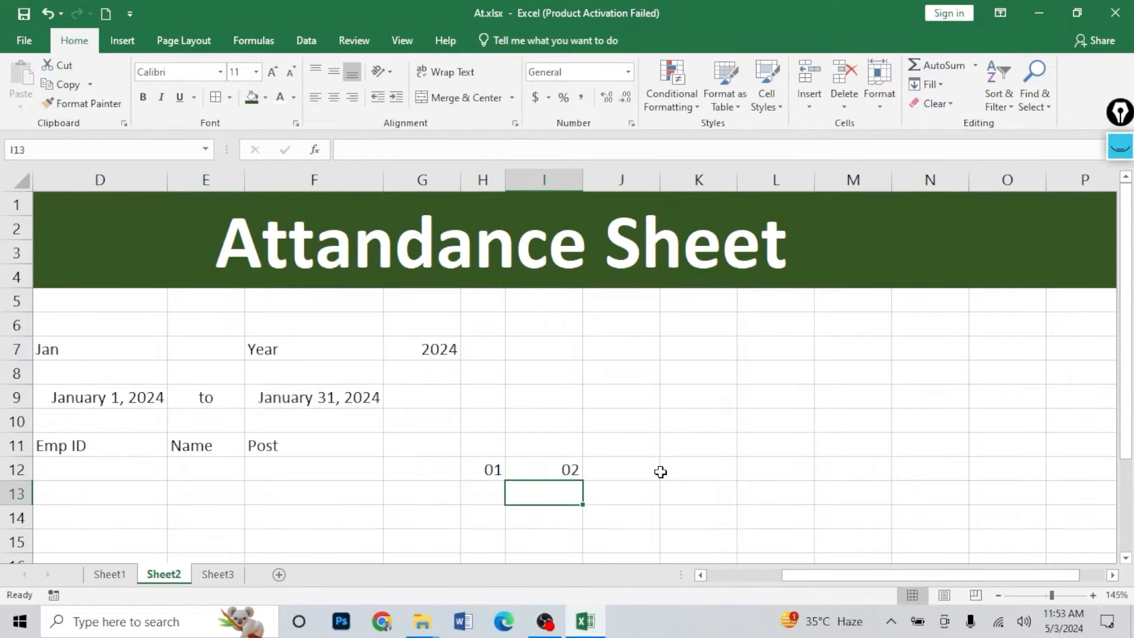
# - Fill the I12 formula across row 12 through AL12 to cover day 31
pyautogui.click(565, 471)
pyautogui.click(585, 481)
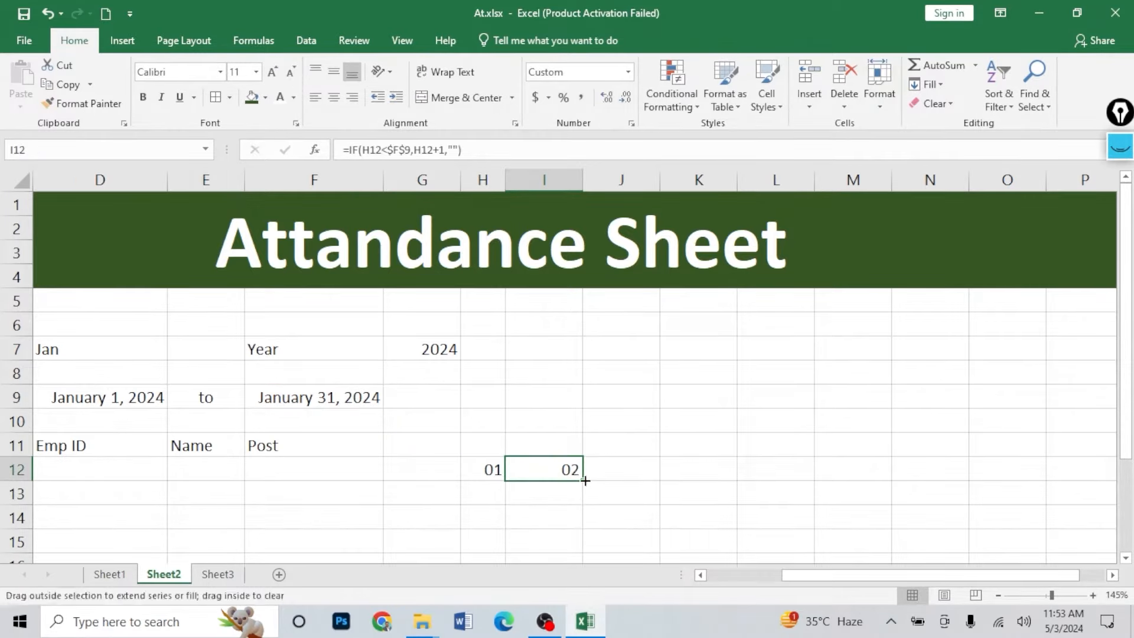
pyautogui.moveTo(857, 472); pyautogui.dragTo(911, 471)
pyautogui.click(931, 471)
pyautogui.click(1005, 470)
pyautogui.click(564, 471)
pyautogui.moveTo(585, 481); pyautogui.dragTo(1038, 485)
pyautogui.moveTo(469, 471); pyautogui.dragTo(1041, 463)
pyautogui.click(613, 510)
pyautogui.click(414, 471)
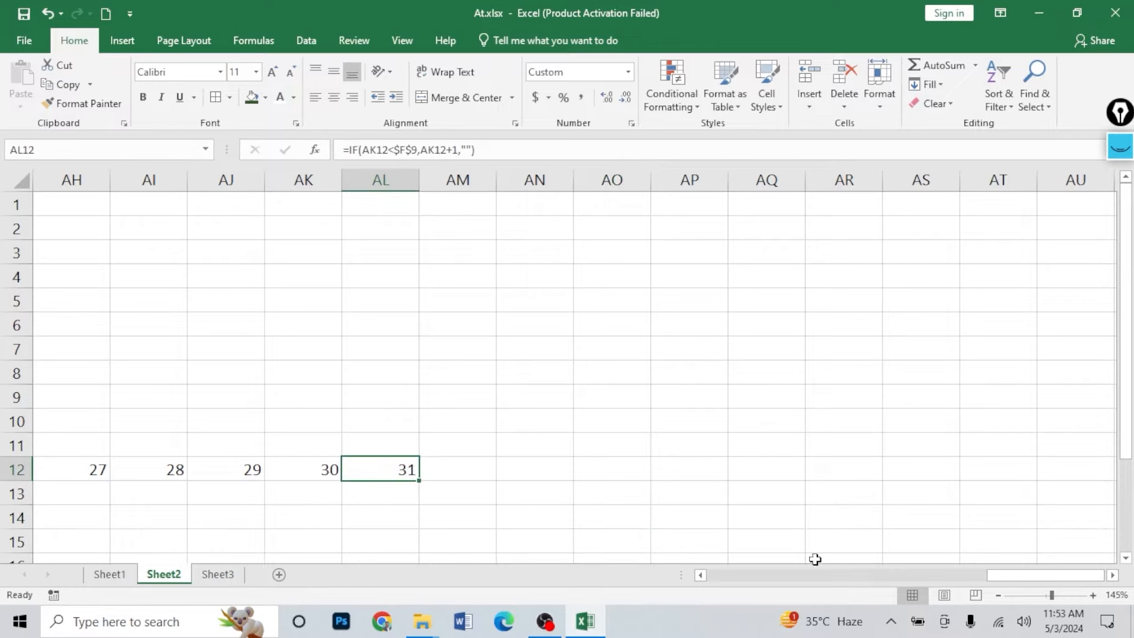
# - Autofit the width of all columns in Sheet2 to their contents and check the day cells H12 and I12
pyautogui.moveTo(989, 576); pyautogui.dragTo(650, 585)
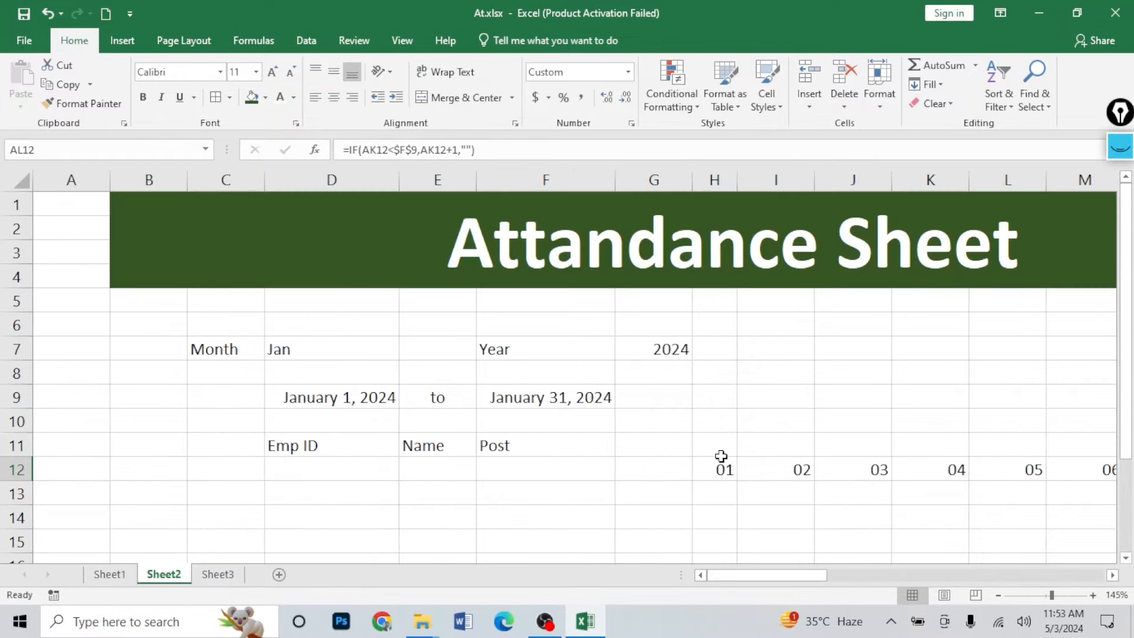
pyautogui.keyDown('ctrl'); pyautogui.scroll(-1, 810, 468); pyautogui.keyUp('ctrl')
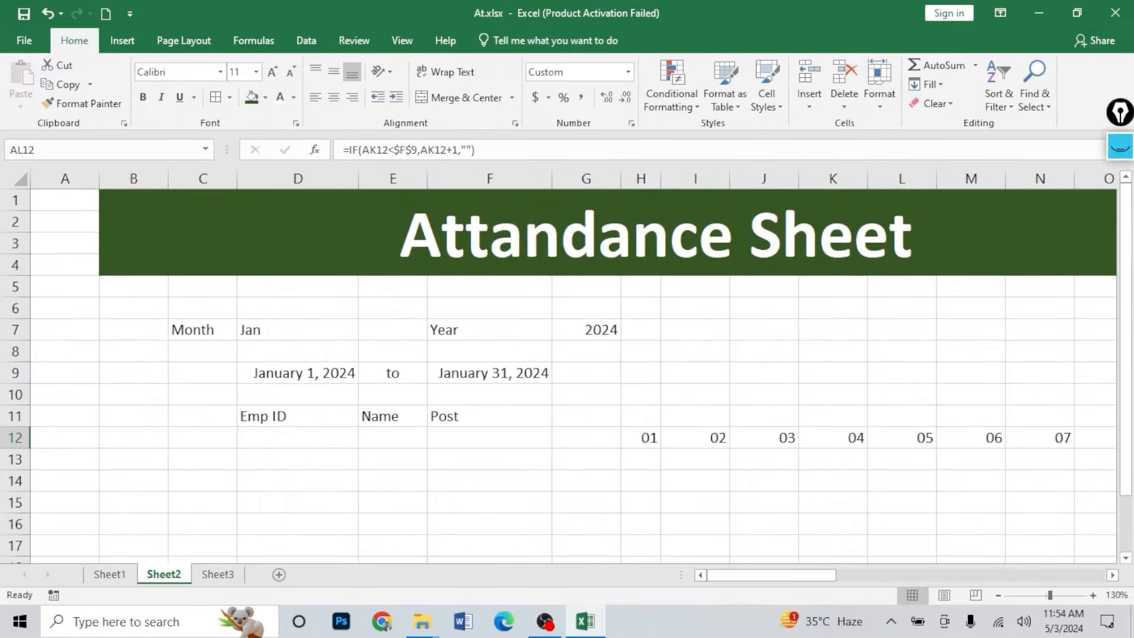
pyautogui.click(21, 178)
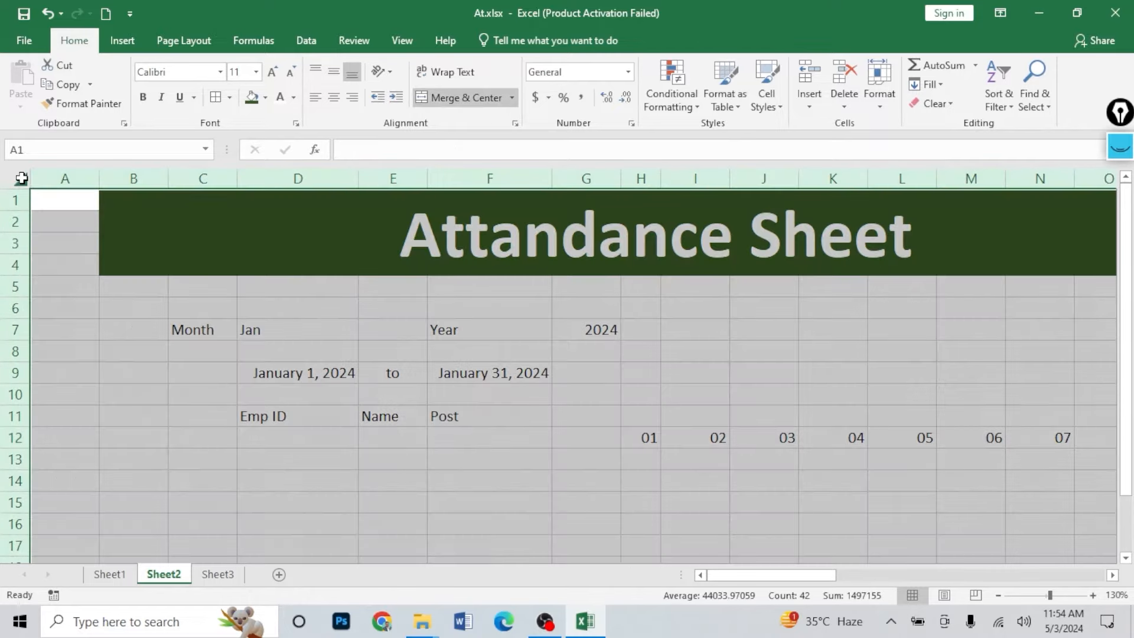
pyautogui.doubleClick(96, 177)
pyautogui.moveTo(831, 577); pyautogui.dragTo(800, 572)
pyautogui.click(499, 457)
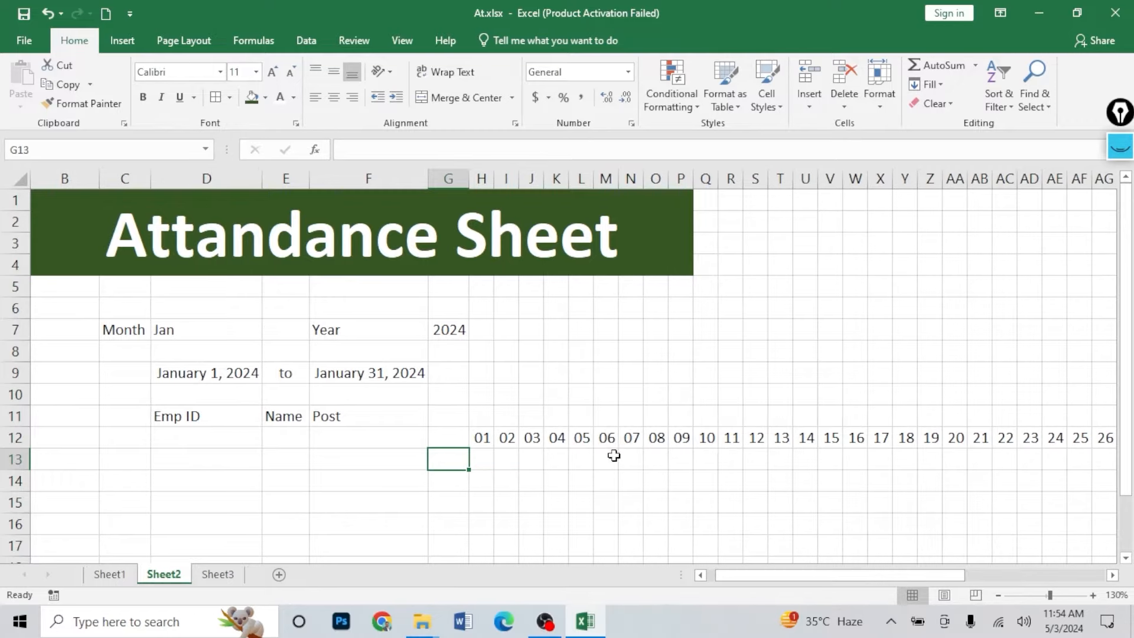
pyautogui.click(483, 437)
pyautogui.click(507, 437)
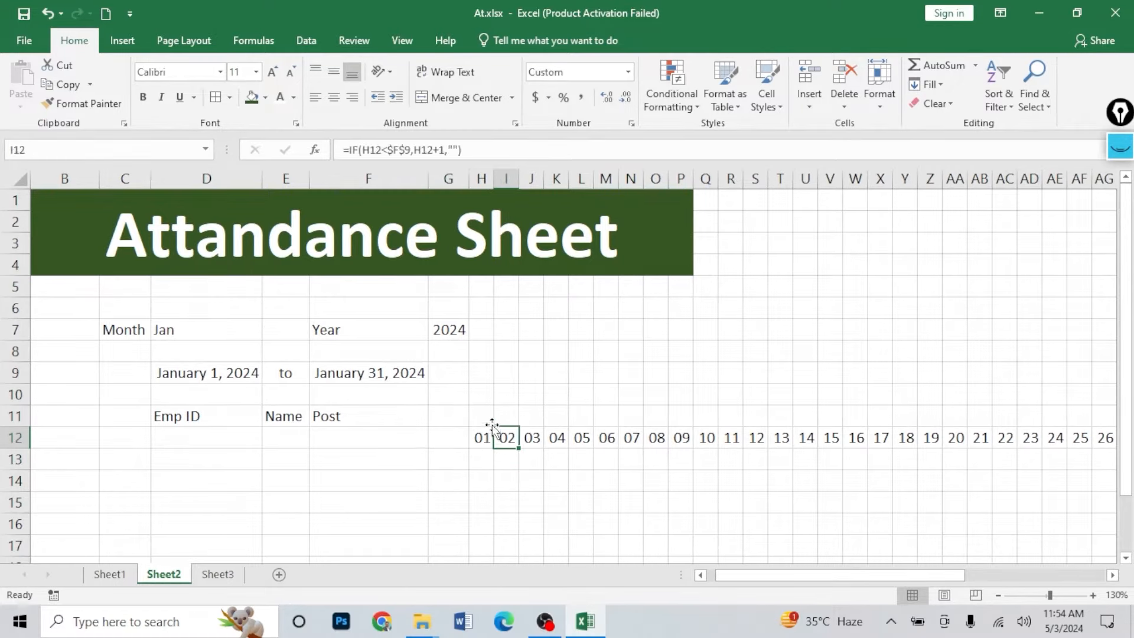
# - Enter =TEXT(H12,"ddd") in H11 of Sheet2 for the weekday name, modelled on the weekday row in Sheet1
pyautogui.click(481, 416)
pyautogui.click(109, 573)
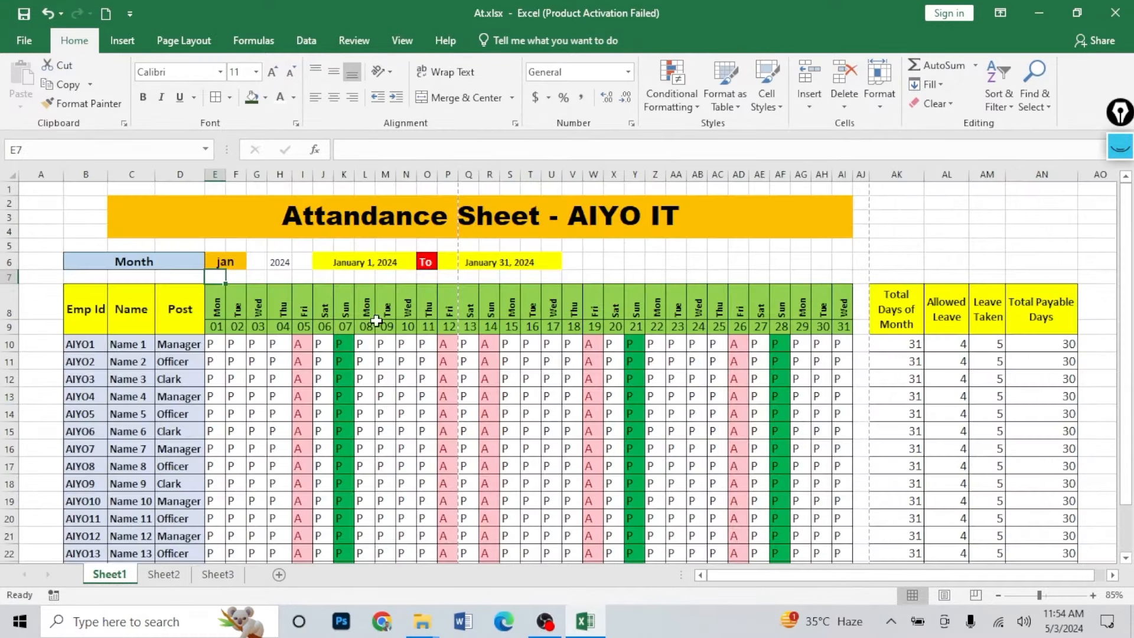
pyautogui.moveTo(216, 312); pyautogui.dragTo(467, 304)
pyautogui.click(166, 574)
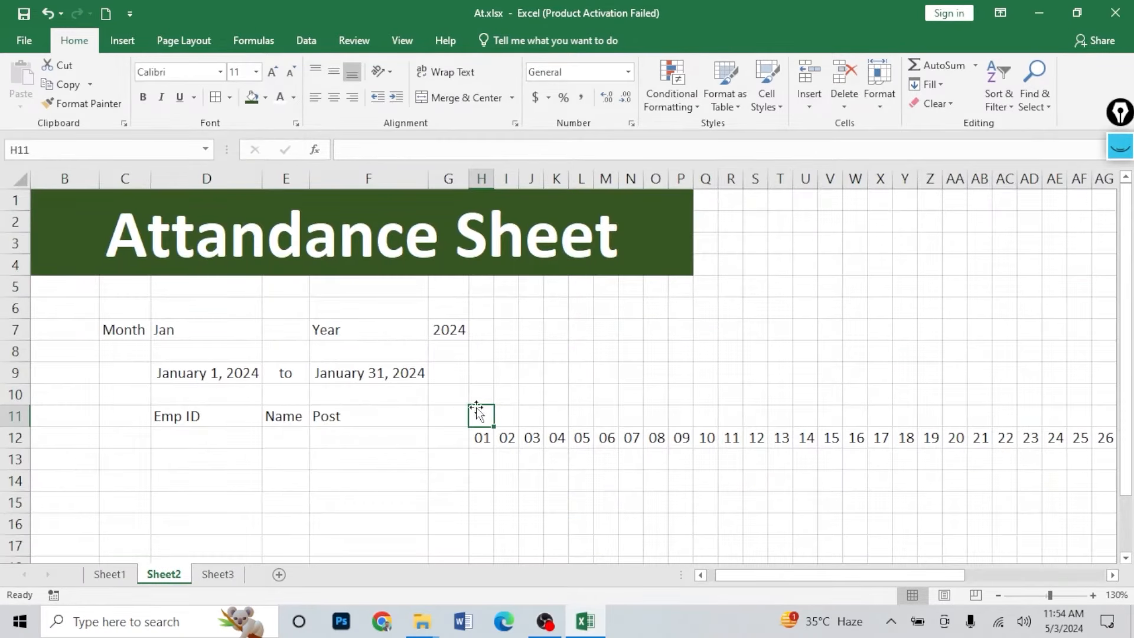
pyautogui.keyDown('ctrl'); pyautogui.scroll(3, 480, 410); pyautogui.keyUp('ctrl')
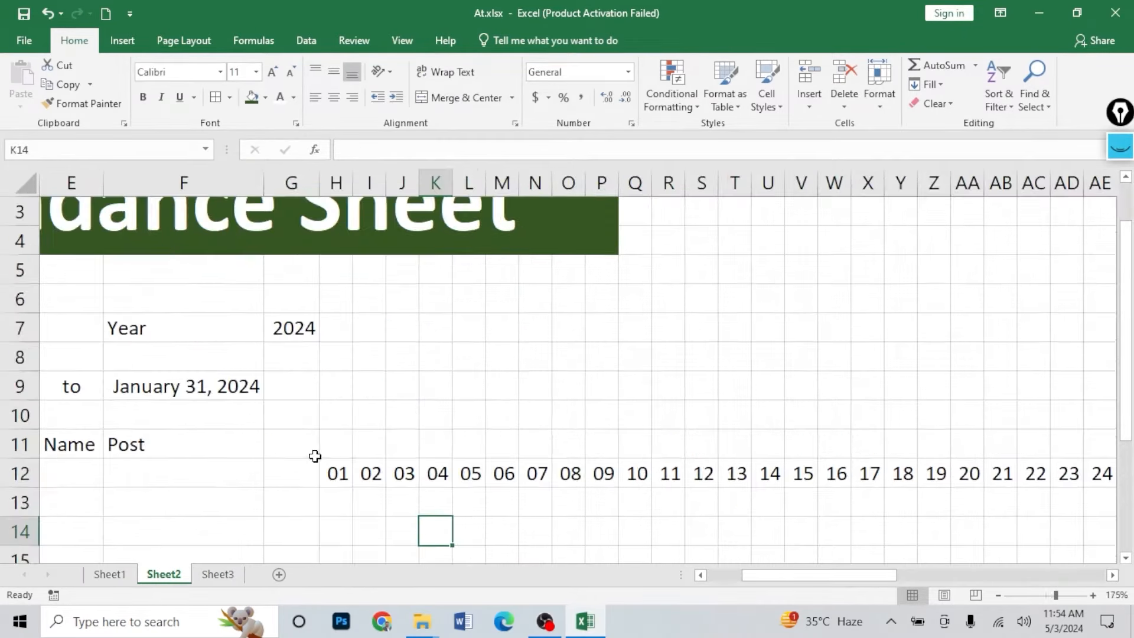
pyautogui.write('=text')
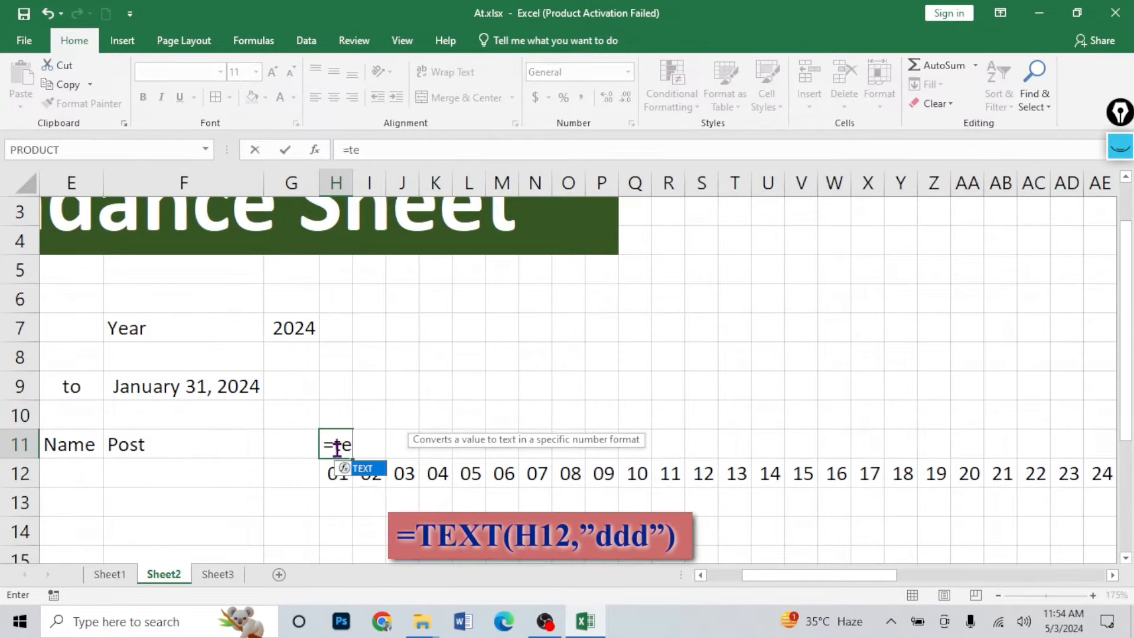
pyautogui.doubleClick(367, 474)
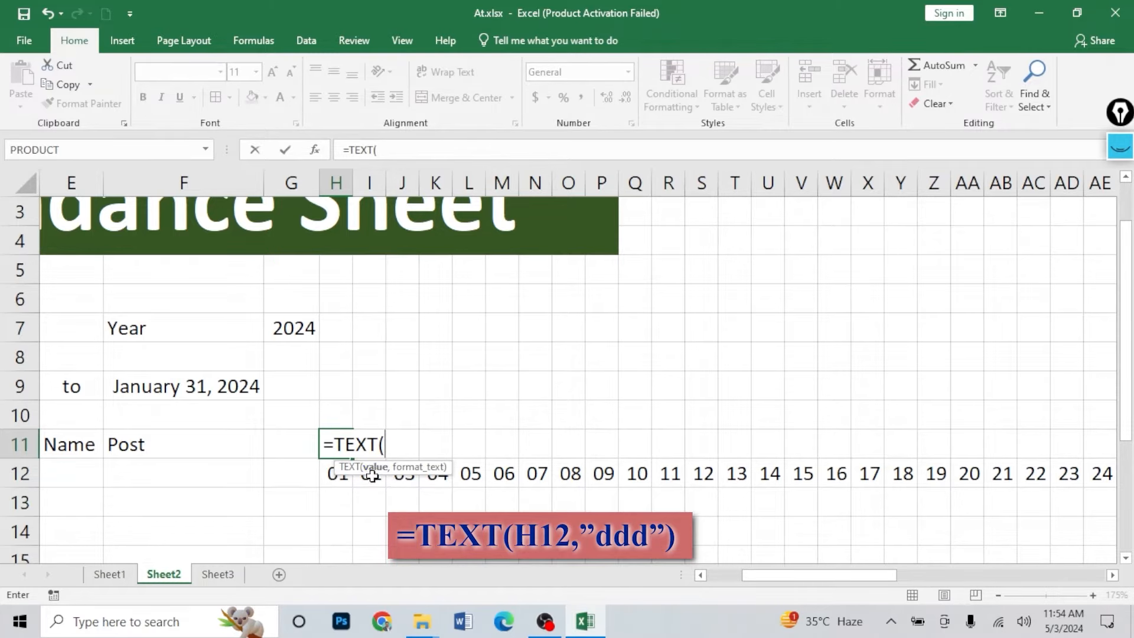
pyautogui.click(332, 476)
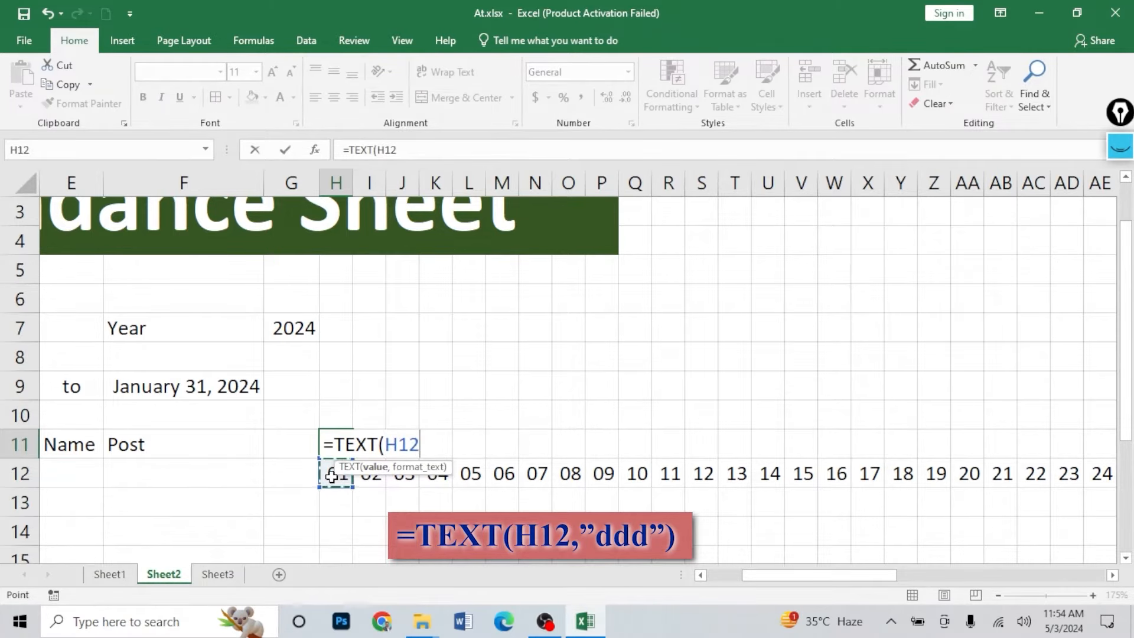
pyautogui.write(',')
pyautogui.write('"ddd')
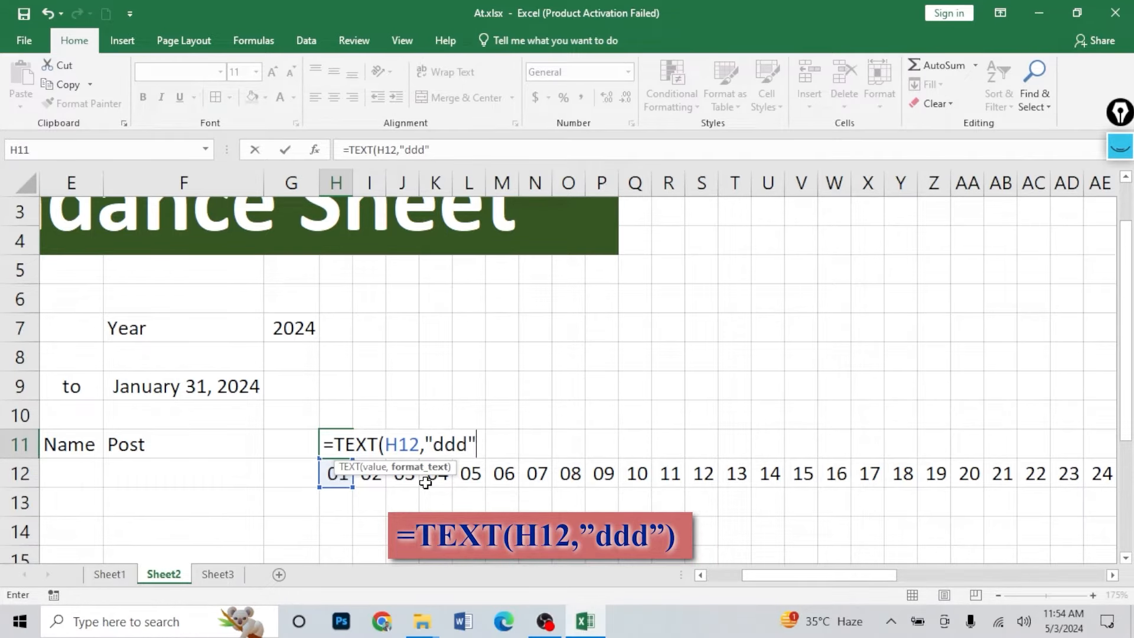
pyautogui.write('")')
pyautogui.press('Return')
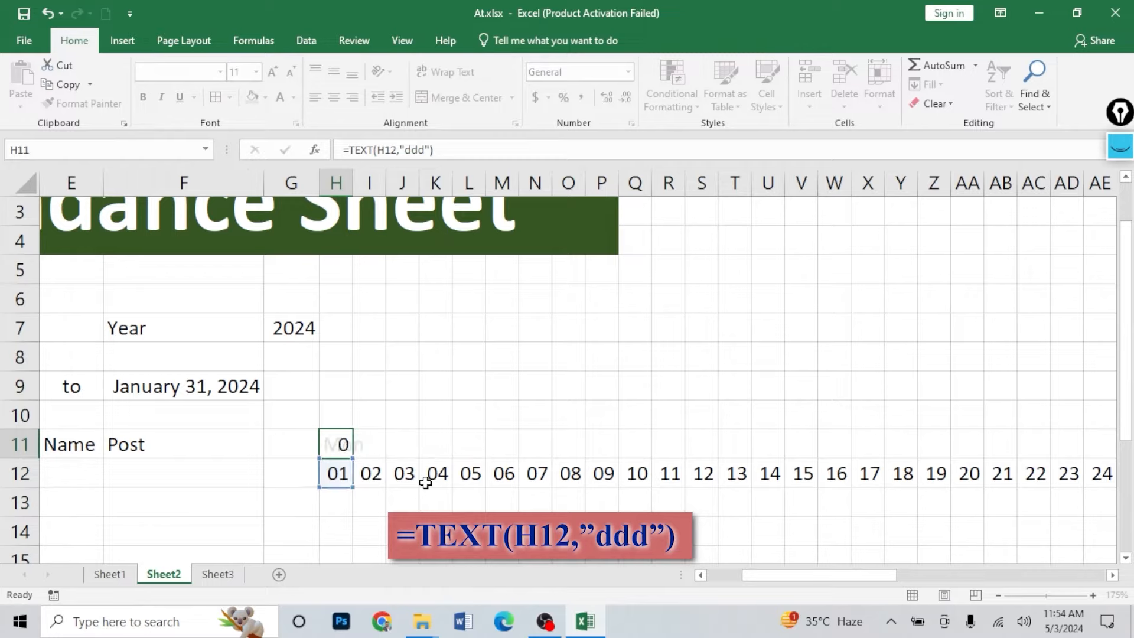
# - Try the full weekday format by changing the H11 formula to =TEXT(H12,"dddd")
pyautogui.click(336, 443)
pyautogui.doubleClick(336, 443)
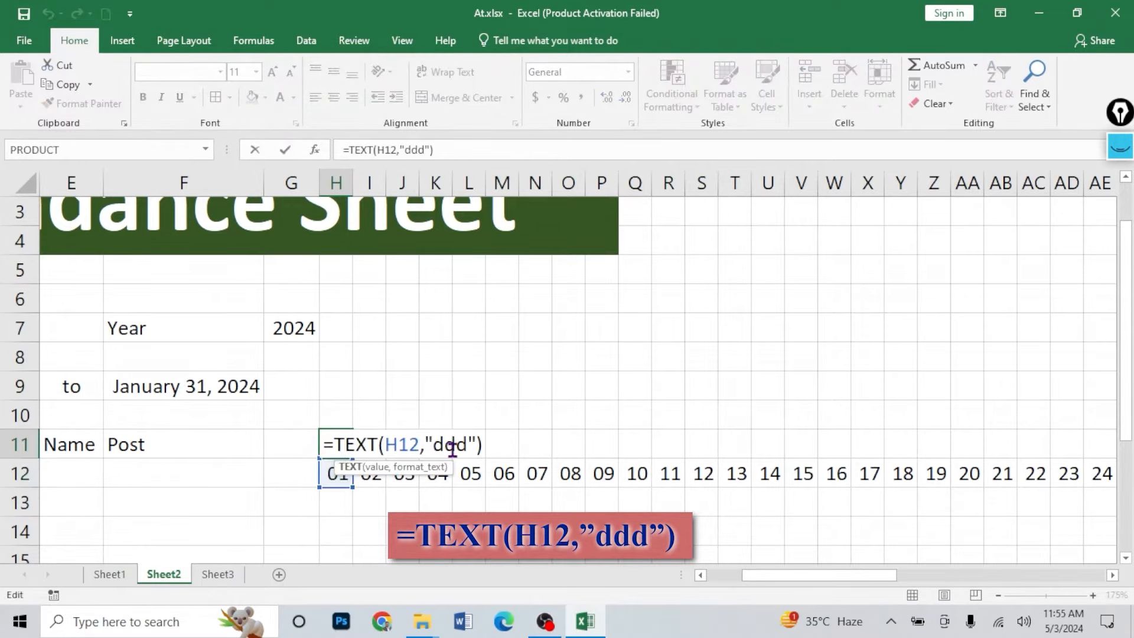
pyautogui.click(473, 446)
pyautogui.write('d')
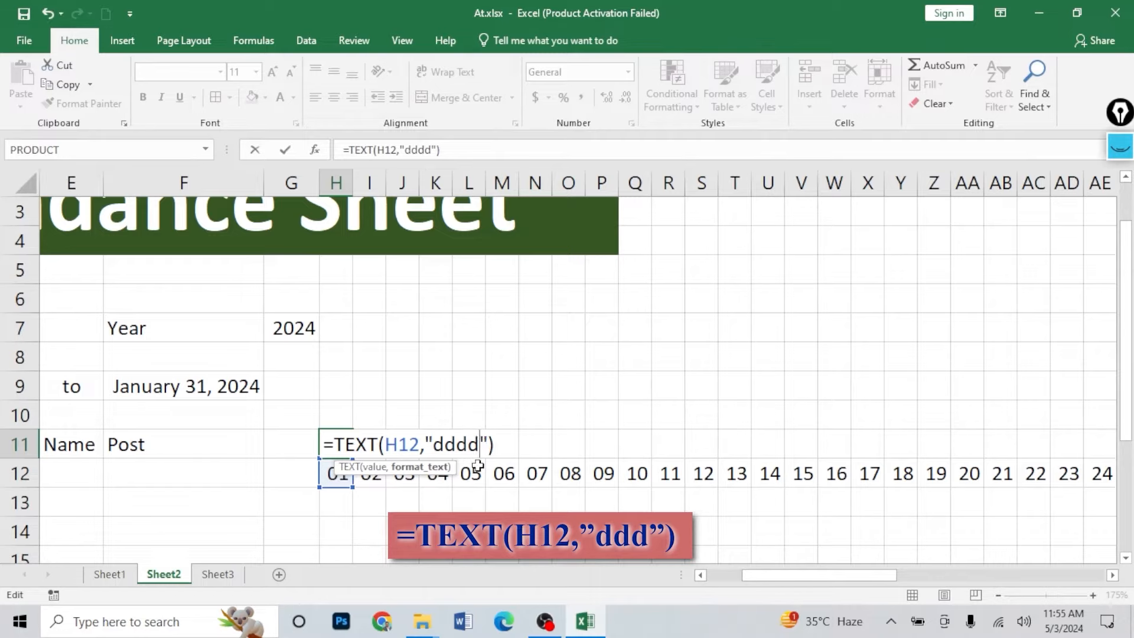
pyautogui.press('Return')
# - Try the two-digit day format by changing the H11 formula to =TEXT(H12,"dd")
pyautogui.doubleClick(350, 443)
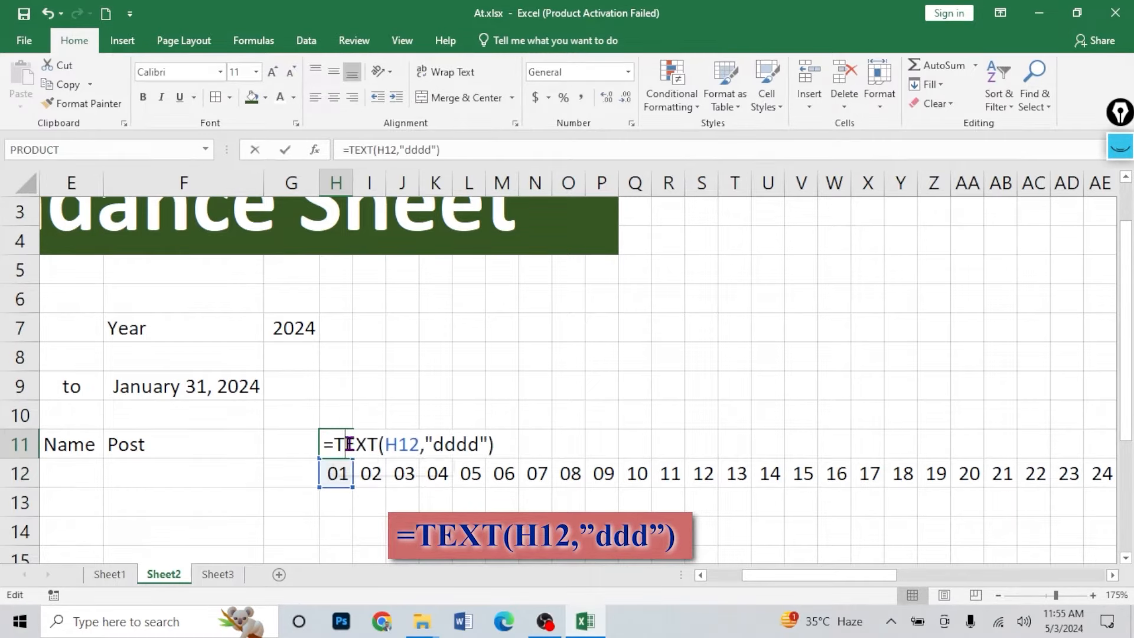
pyautogui.click(458, 443)
pyautogui.press('BackSpace')
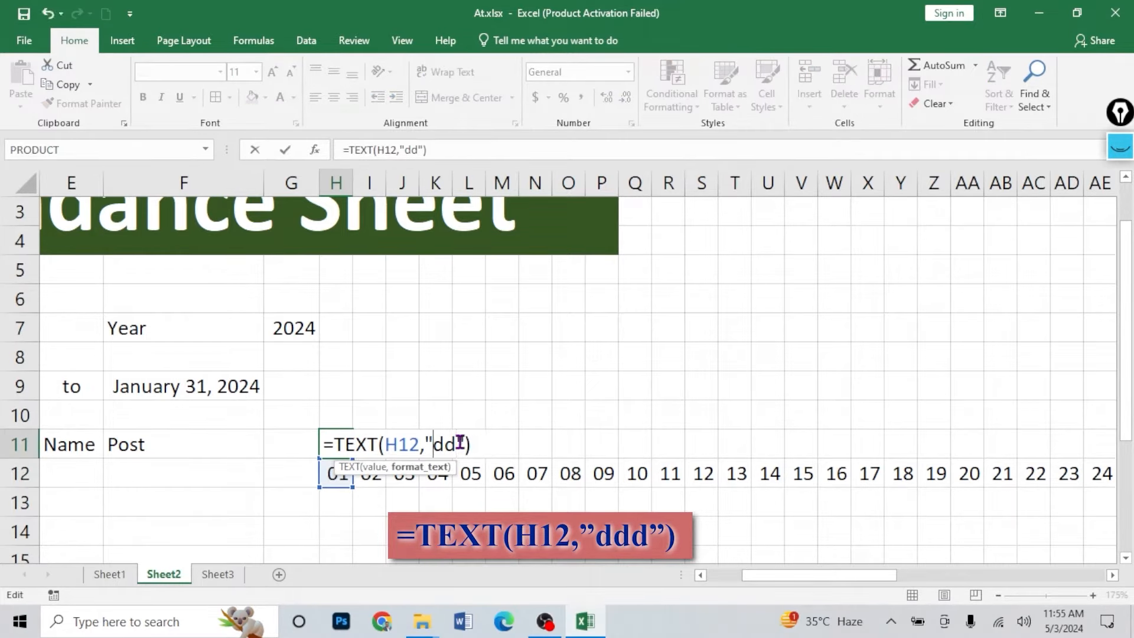
pyautogui.press('BackSpace')
pyautogui.press('Return')
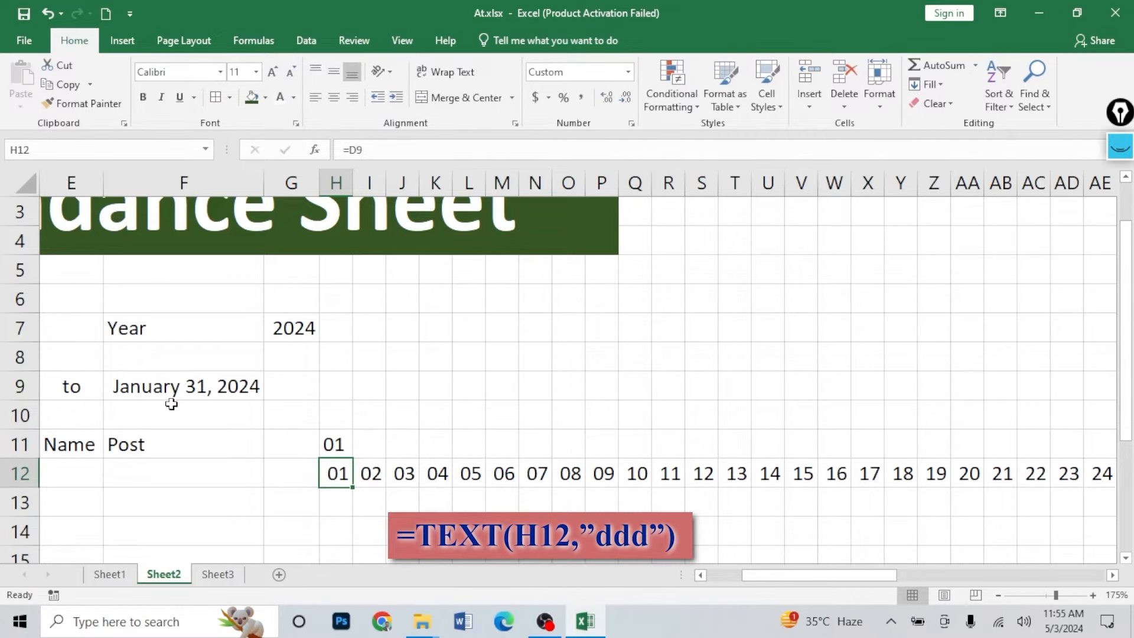
# - Set the format code in the H11 formula back to "ddd", so it reads =TEXT(H12,"ddd")
pyautogui.doubleClick(347, 446)
pyautogui.click(443, 444)
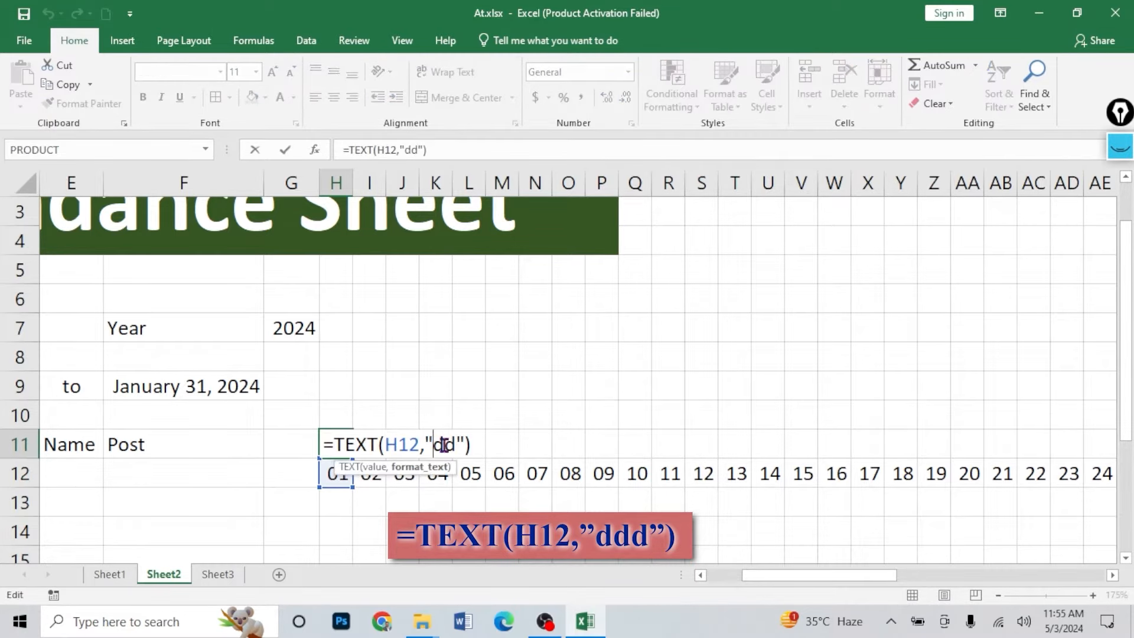
pyautogui.write('d')
pyautogui.press('Return')
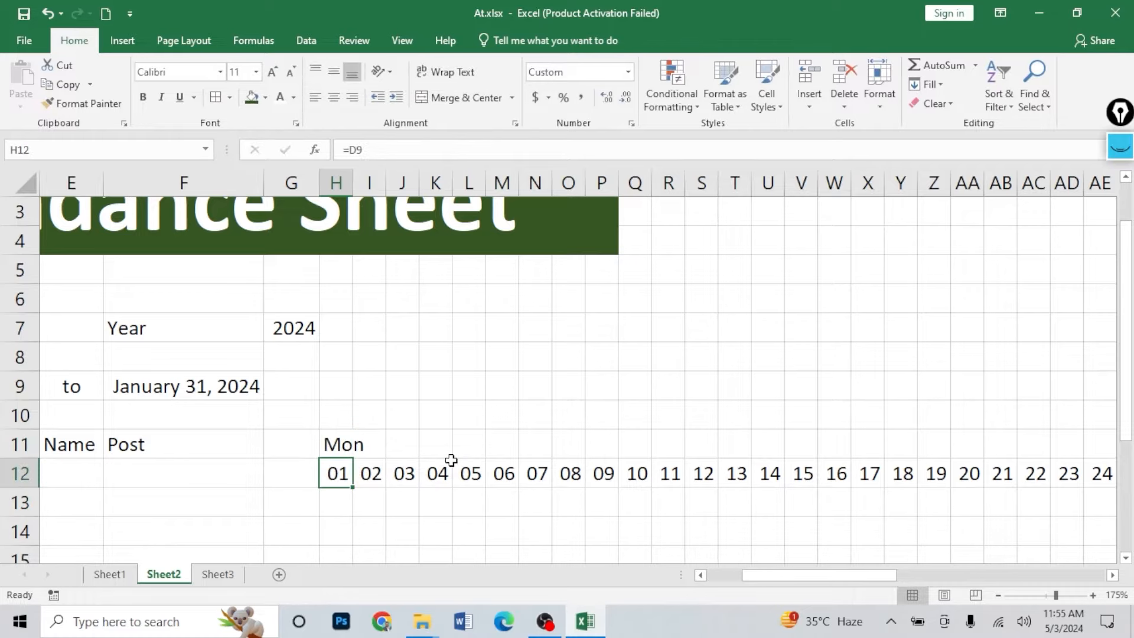
# - Set the orientation of the weekday cell H11 to Rotate Text Up
pyautogui.click(339, 454)
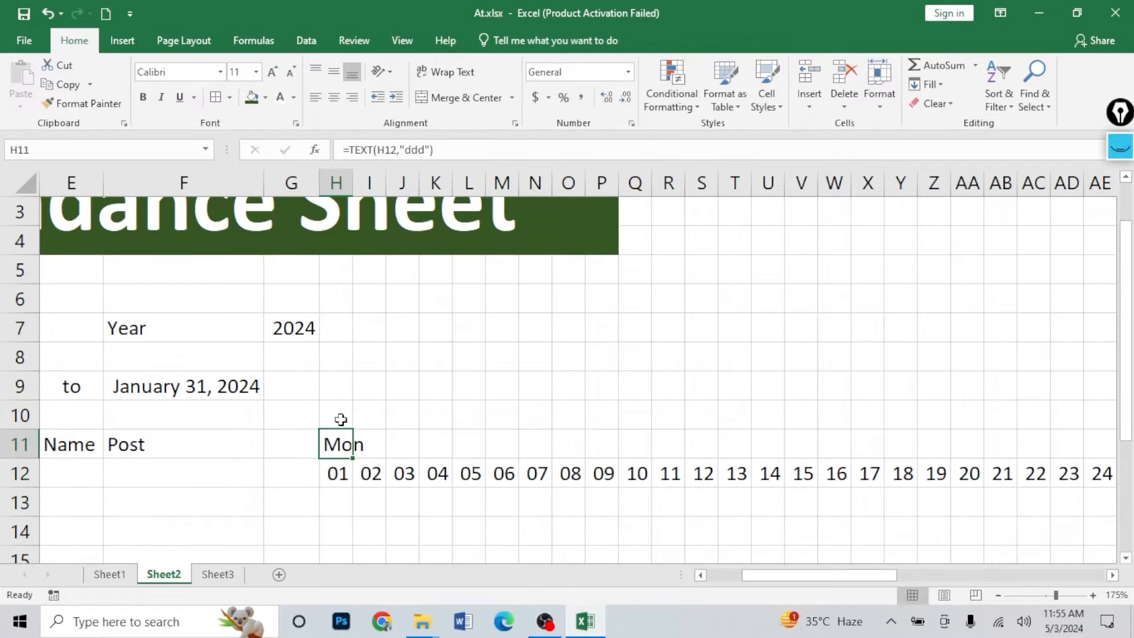
pyautogui.click(381, 72)
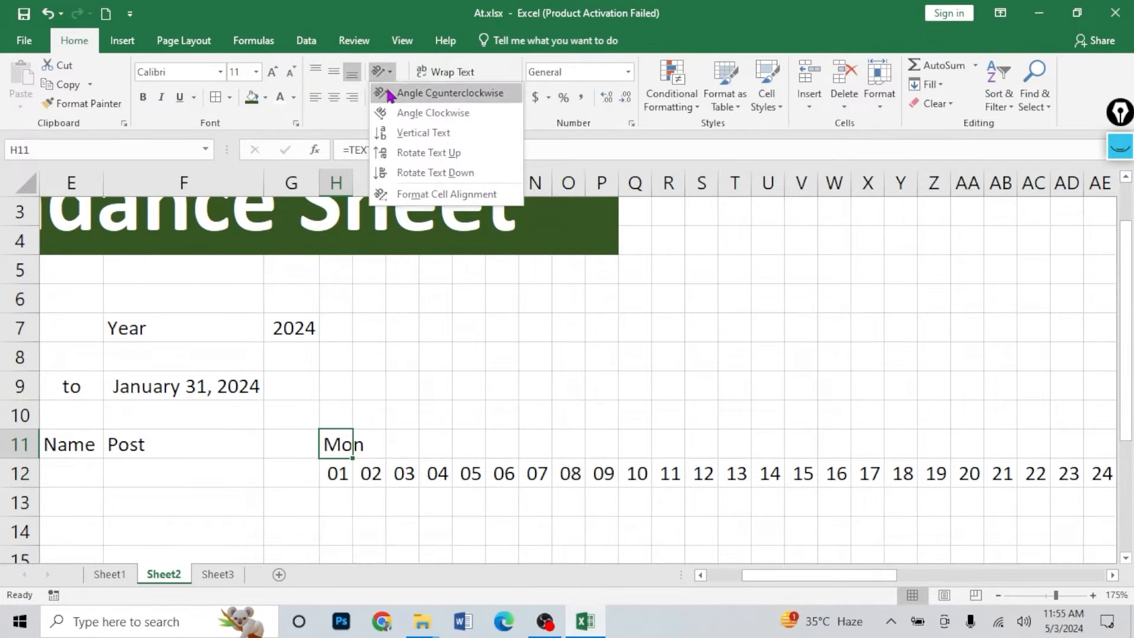
pyautogui.click(412, 154)
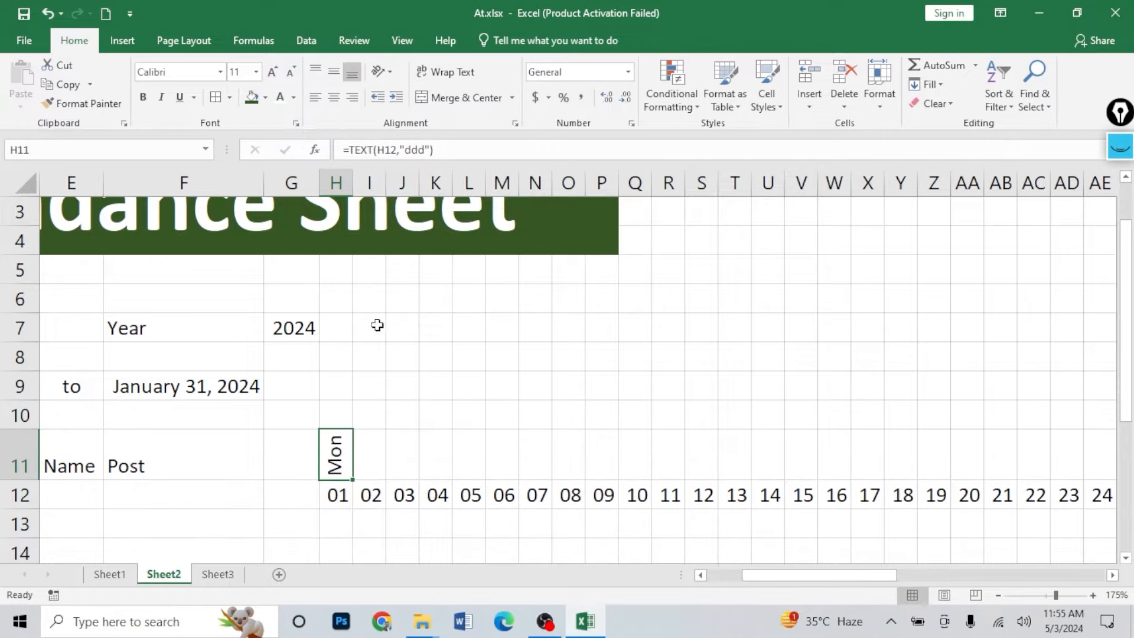
# - Fill the rotated weekday formula from H11 across row 11 through AL11, above day 31, and review the sheet
pyautogui.scroll(1, 357, 480)
pyautogui.keyDown('ctrl'); pyautogui.scroll(-1, 358, 481); pyautogui.keyUp('ctrl')
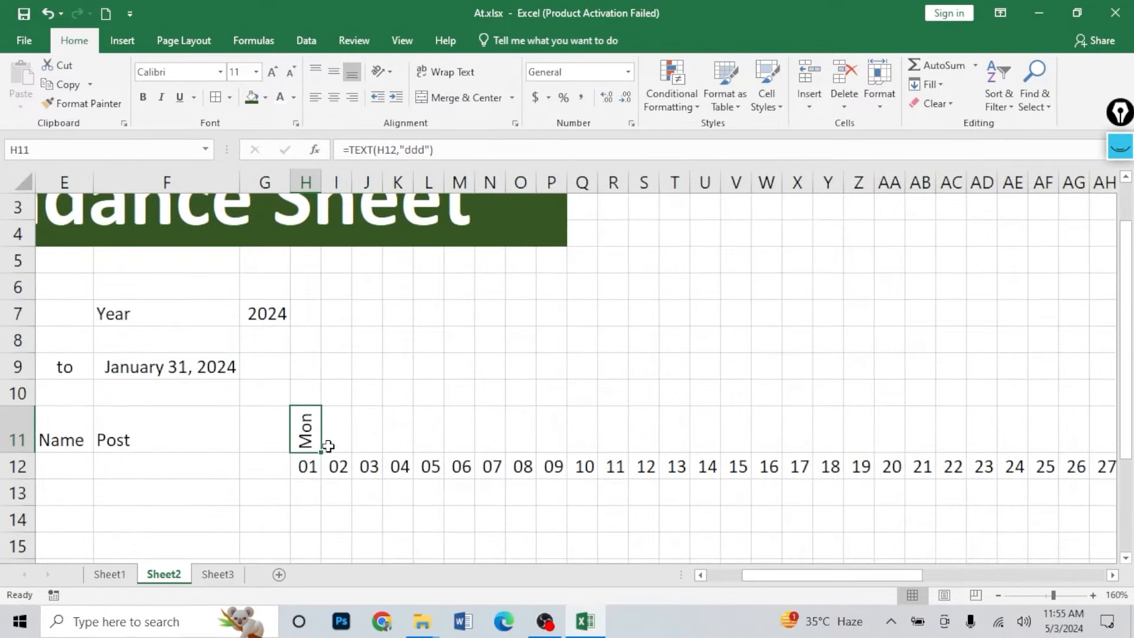
pyautogui.moveTo(321, 452); pyautogui.dragTo(1037, 450)
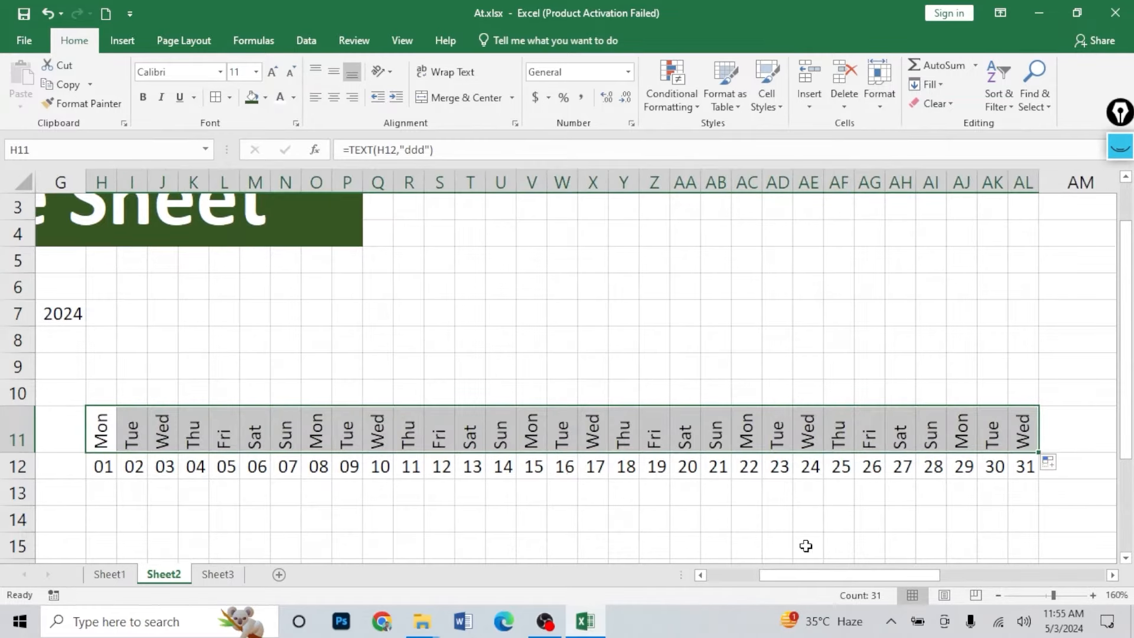
pyautogui.moveTo(857, 576); pyautogui.dragTo(799, 577)
pyautogui.scroll(-1, 586, 547)
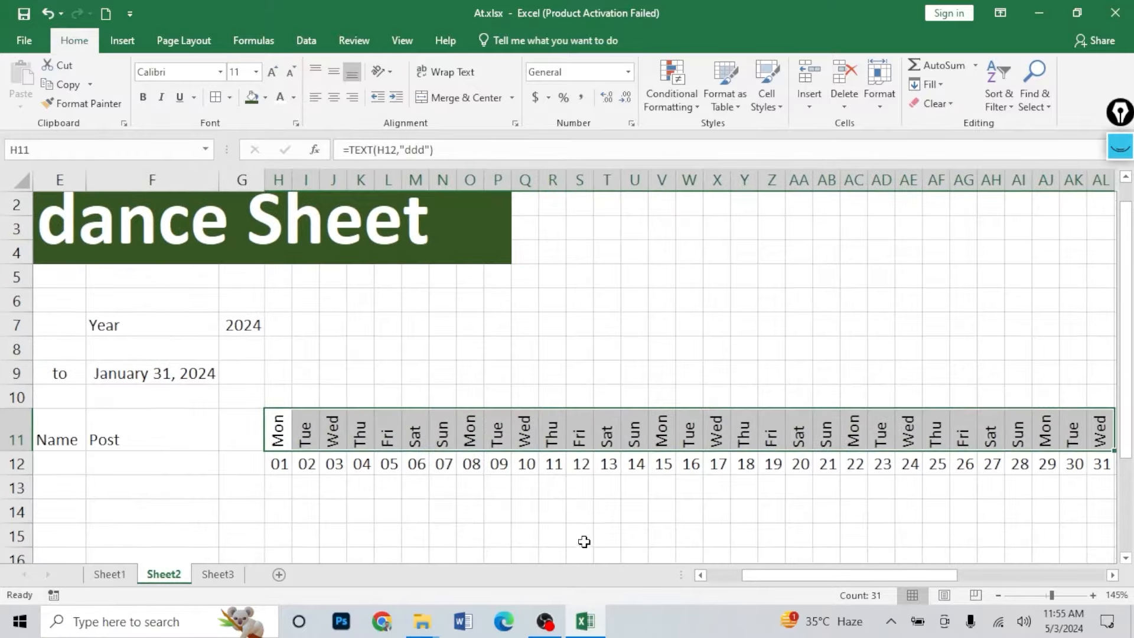
pyautogui.scroll(-2, 357, 512)
pyautogui.hotkey('ctrl', 'Home')
pyautogui.scroll(-2, 347, 392)
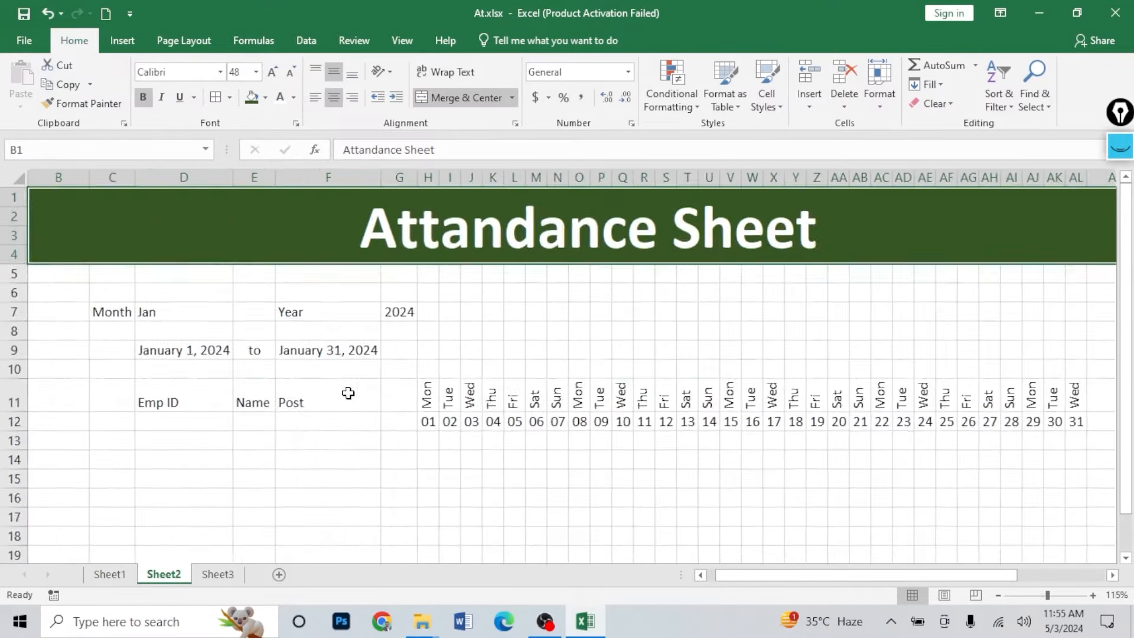
pyautogui.scroll(1, 367, 385)
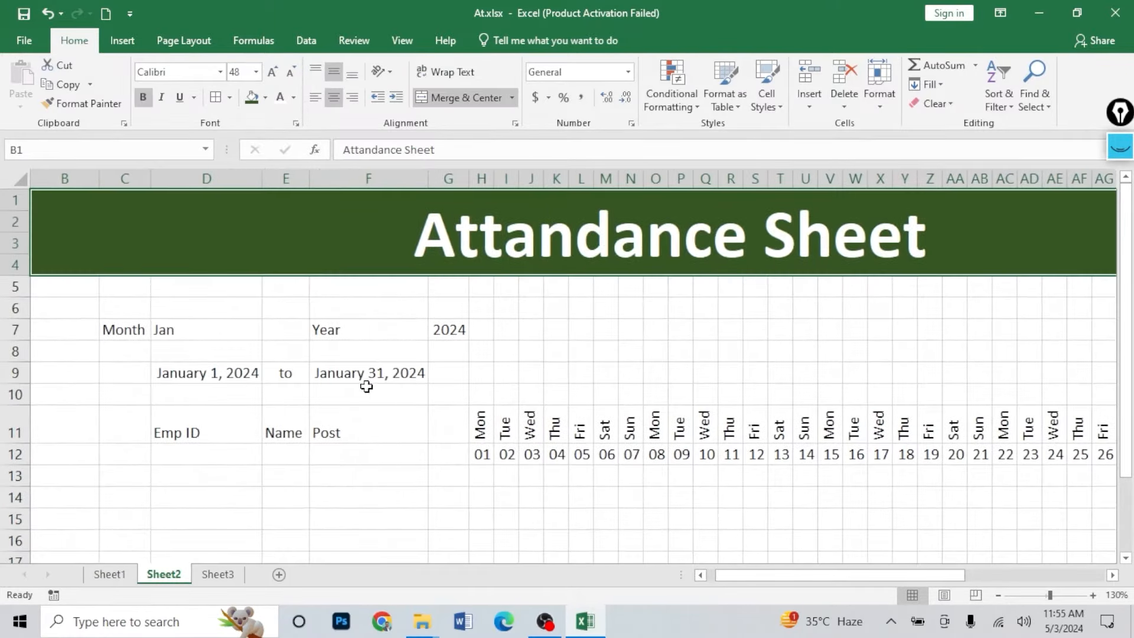
# - Merge and center the end date across F9:J9 and autofit the width of all columns in Sheet2
pyautogui.click(395, 374)
pyautogui.moveTo(400, 375); pyautogui.dragTo(531, 373)
pyautogui.click(454, 102)
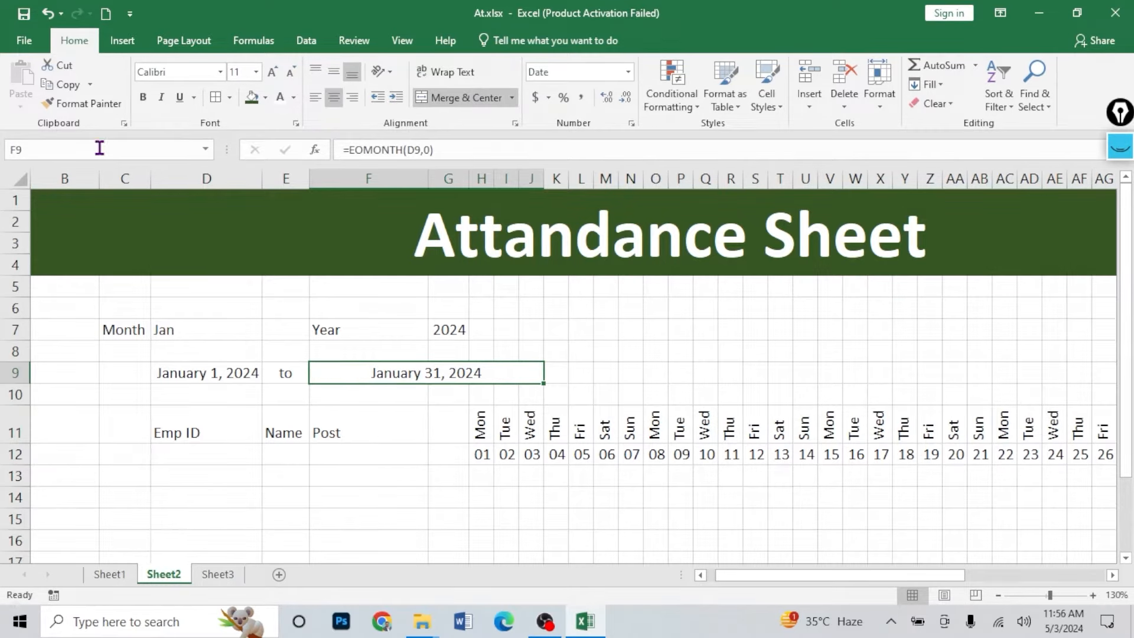
pyautogui.click(21, 178)
pyautogui.doubleClick(263, 179)
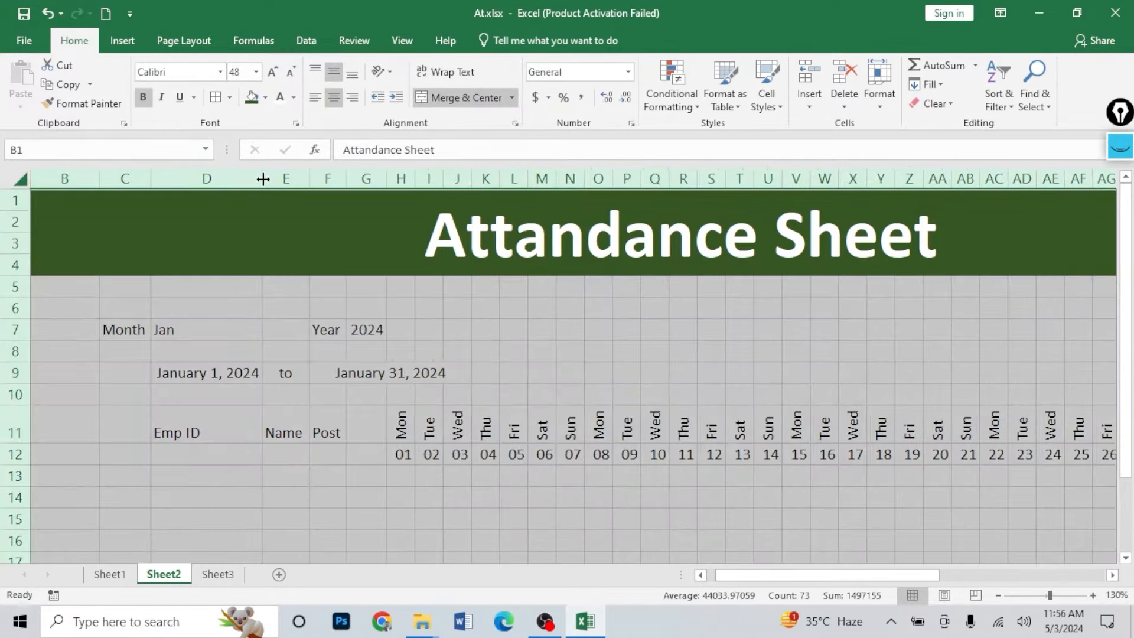
pyautogui.click(448, 494)
# - Enter the employee IDs AIYO1 in D12 and AIYO2 in D13, and fill the series down to AIYO12 in D23
pyautogui.click(184, 447)
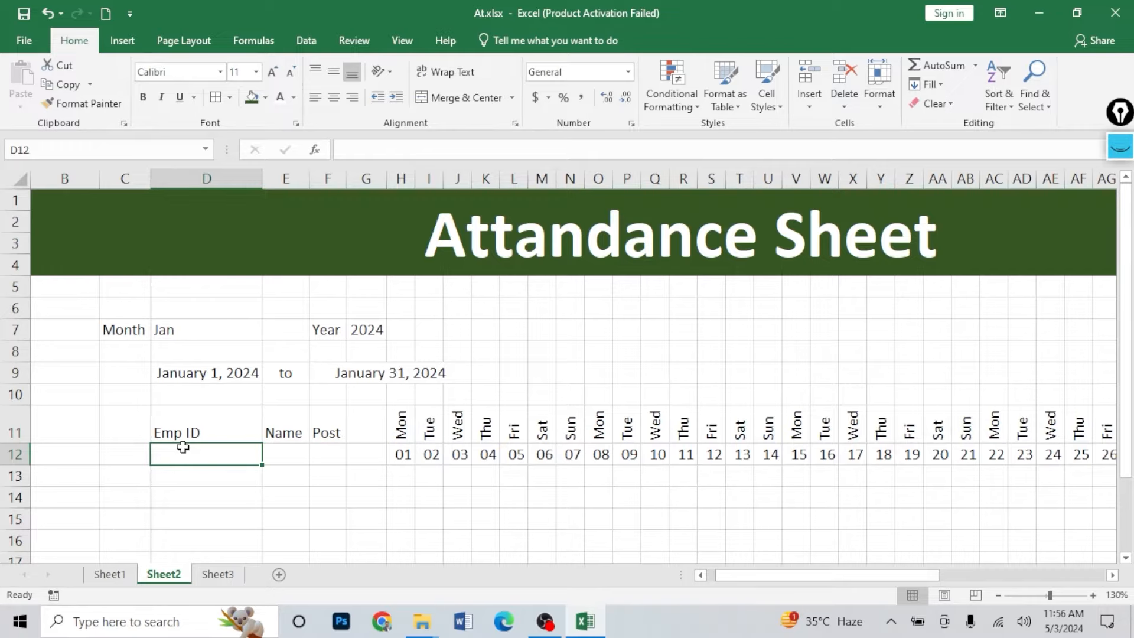
pyautogui.write('AIYO')
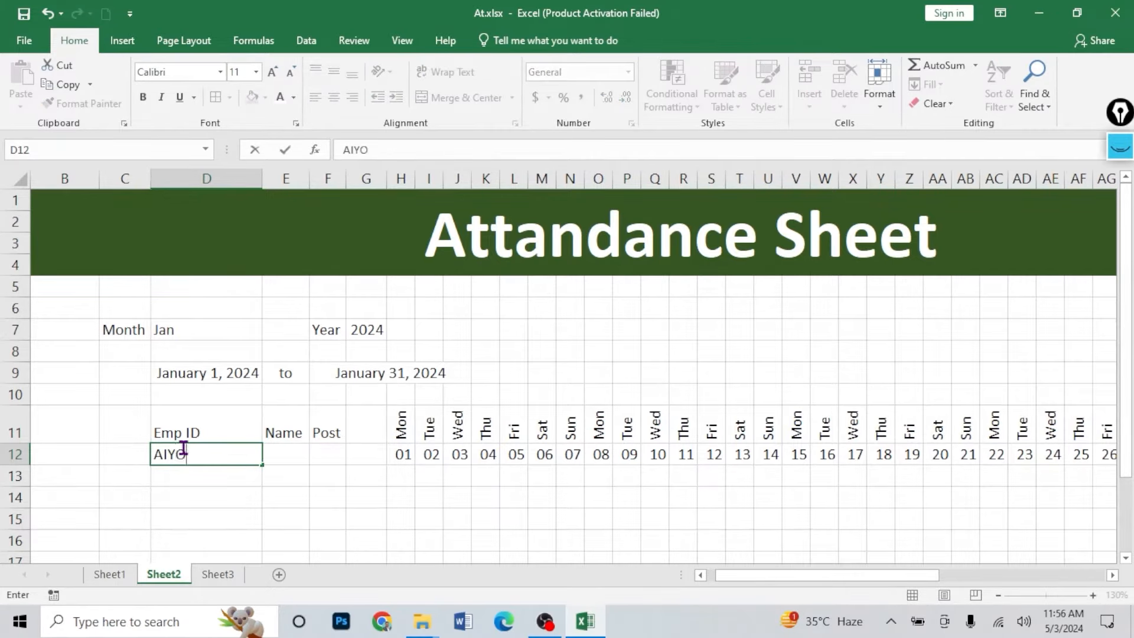
pyautogui.write('1')
pyautogui.press('Return')
pyautogui.write('AIYO2')
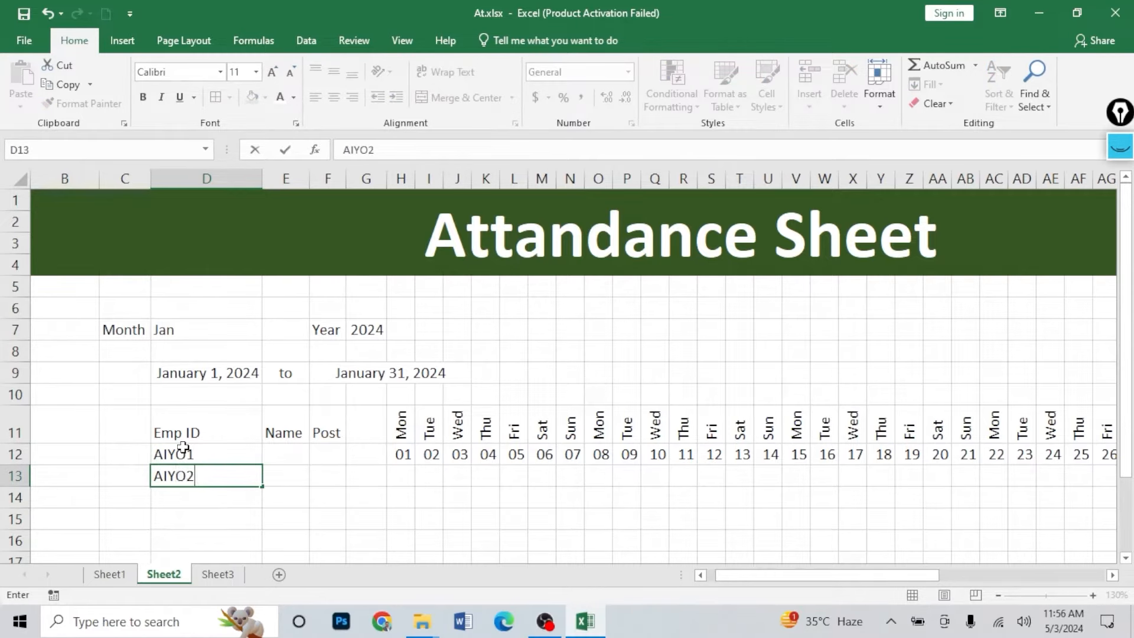
pyautogui.press('Return')
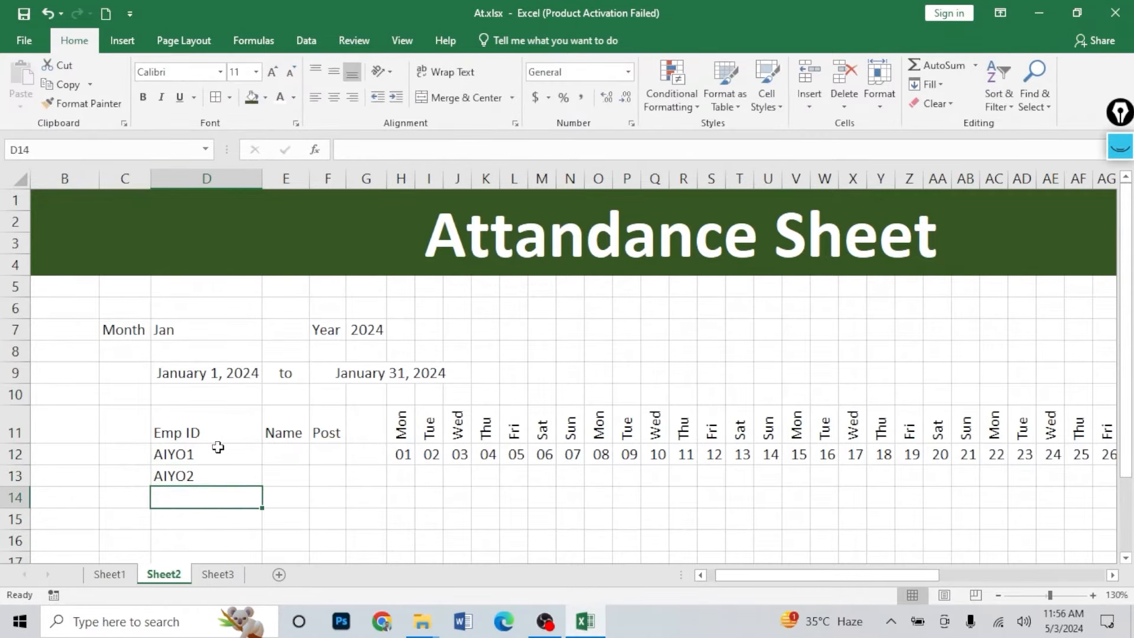
pyautogui.click(221, 462)
pyautogui.moveTo(223, 462)
pyautogui.mouseDown()
pyautogui.moveTo(263, 532)
pyautogui.moveTo(261, 589)
pyautogui.moveTo(238, 476)
pyautogui.mouseUp()
# - Enter Name1 in E12 and Name2 in E13, fill the series down to Name12 in E23, and autofit column E
pyautogui.click(276, 236)
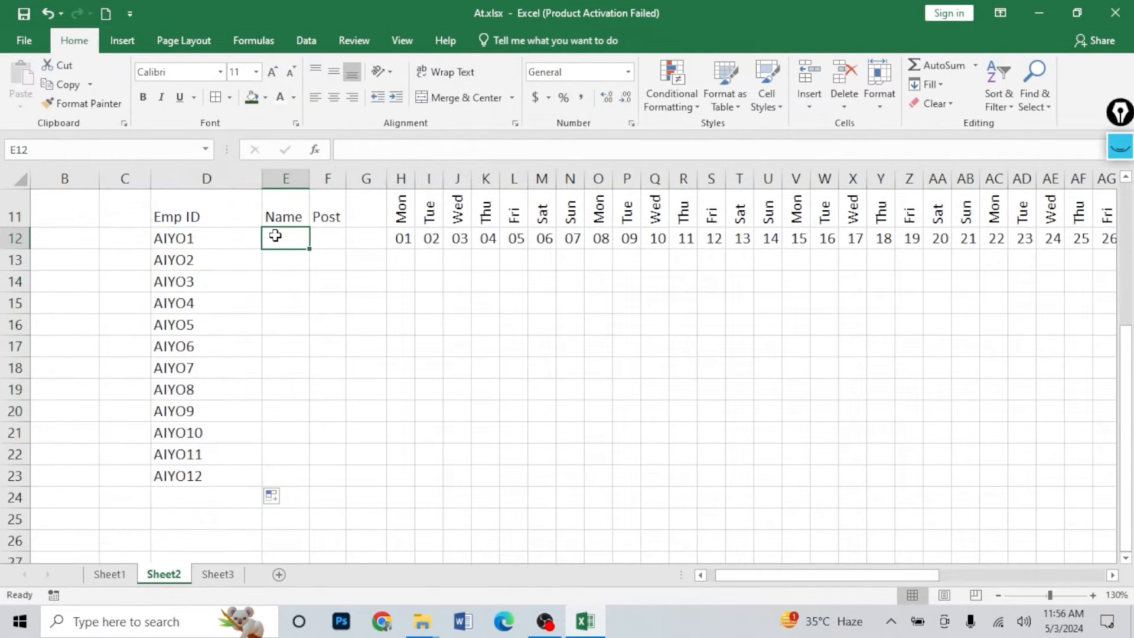
pyautogui.write('Name')
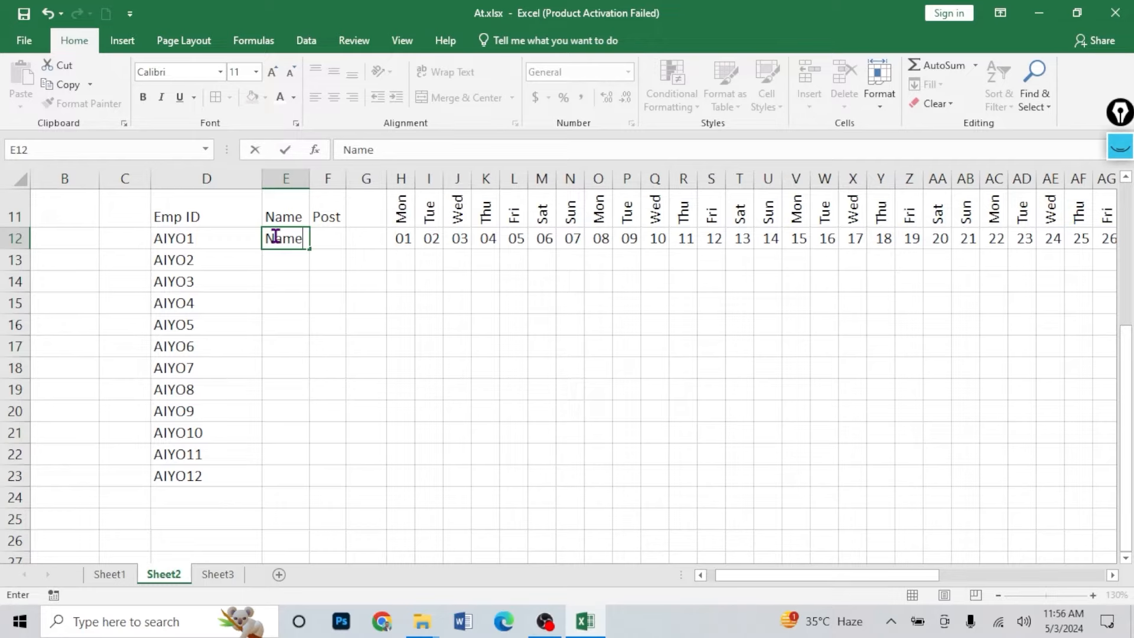
pyautogui.write('1')
pyautogui.press('Return')
pyautogui.write('Name2')
pyautogui.press('Return')
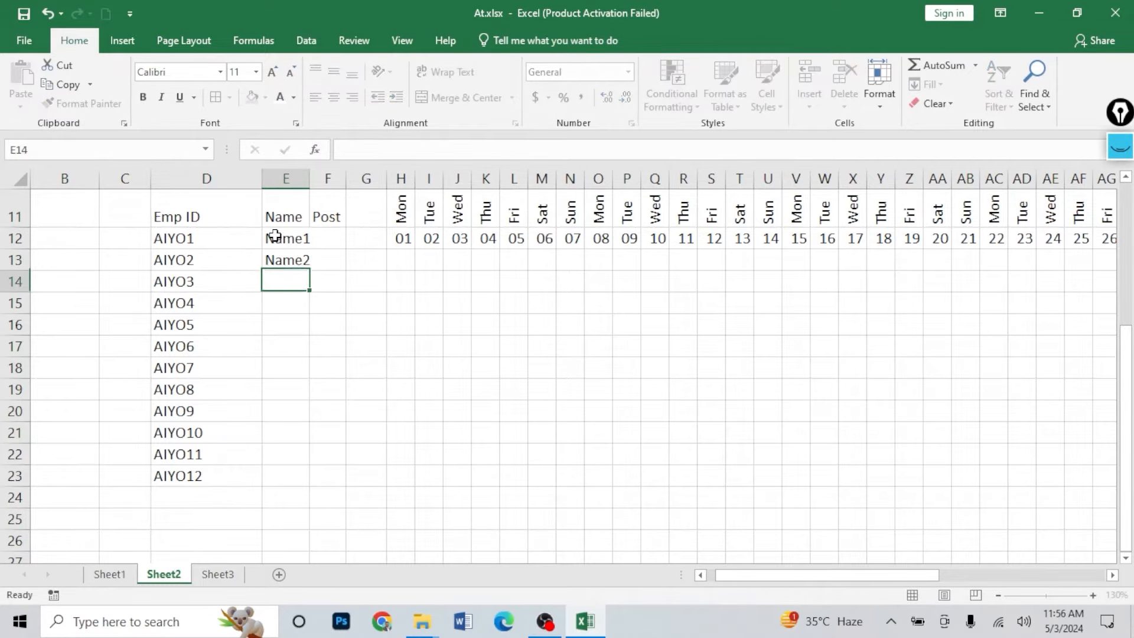
pyautogui.moveTo(275, 235); pyautogui.dragTo(309, 483)
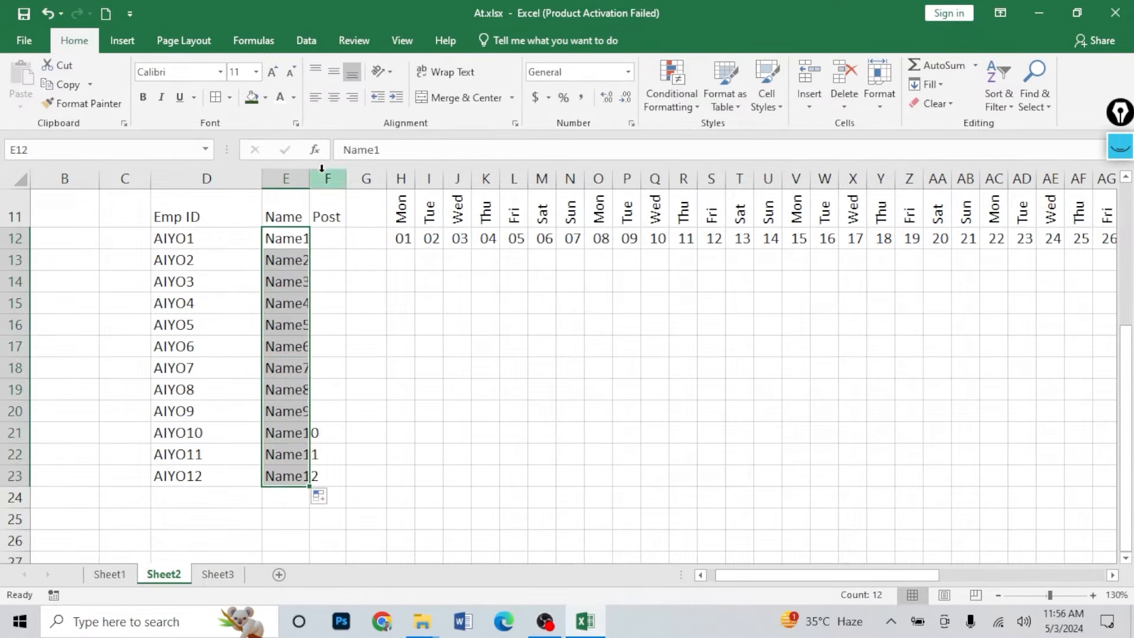
pyautogui.doubleClick(309, 178)
# - Enter Manager in F12 and Clark in F13, widen column F, and fill the alternating posts down to F23
pyautogui.click(341, 233)
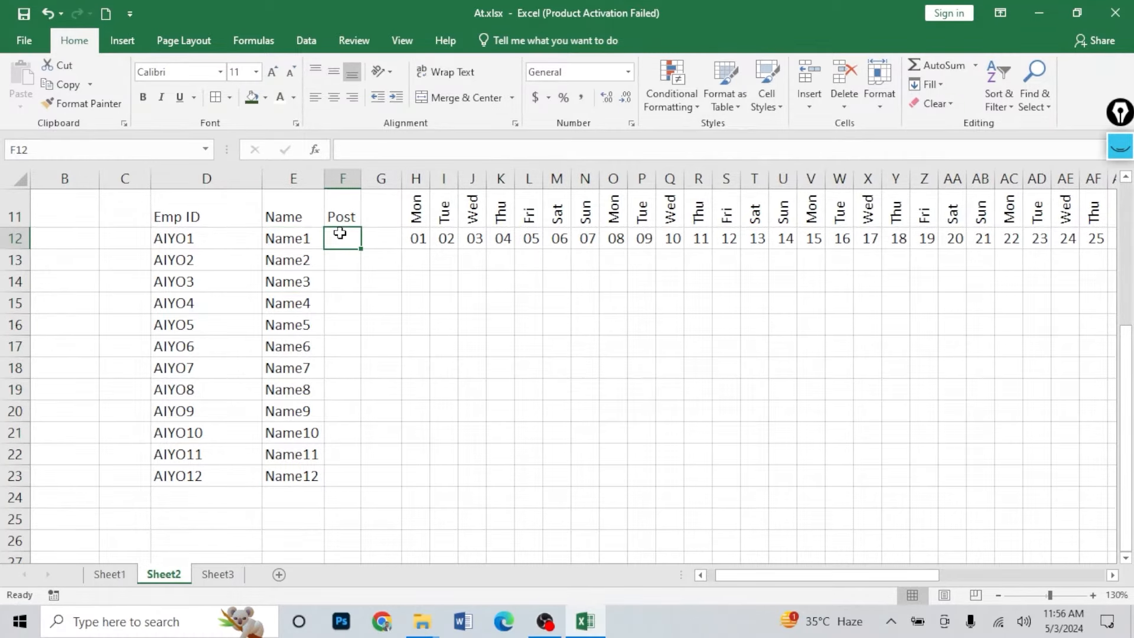
pyautogui.write('Manager')
pyautogui.press('Return')
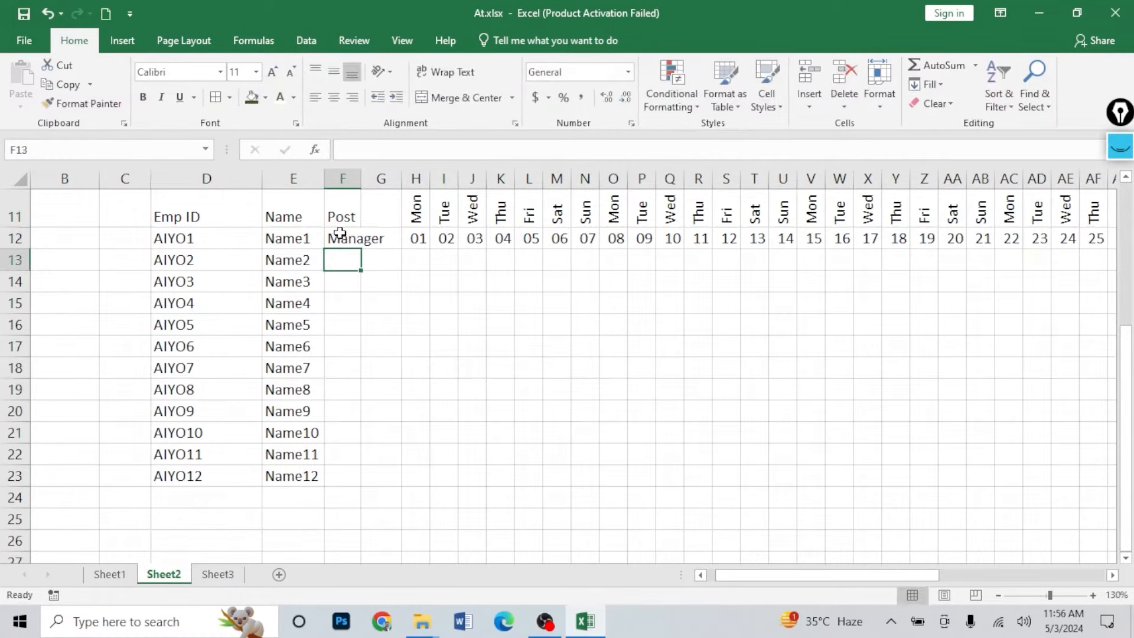
pyautogui.write('Clark')
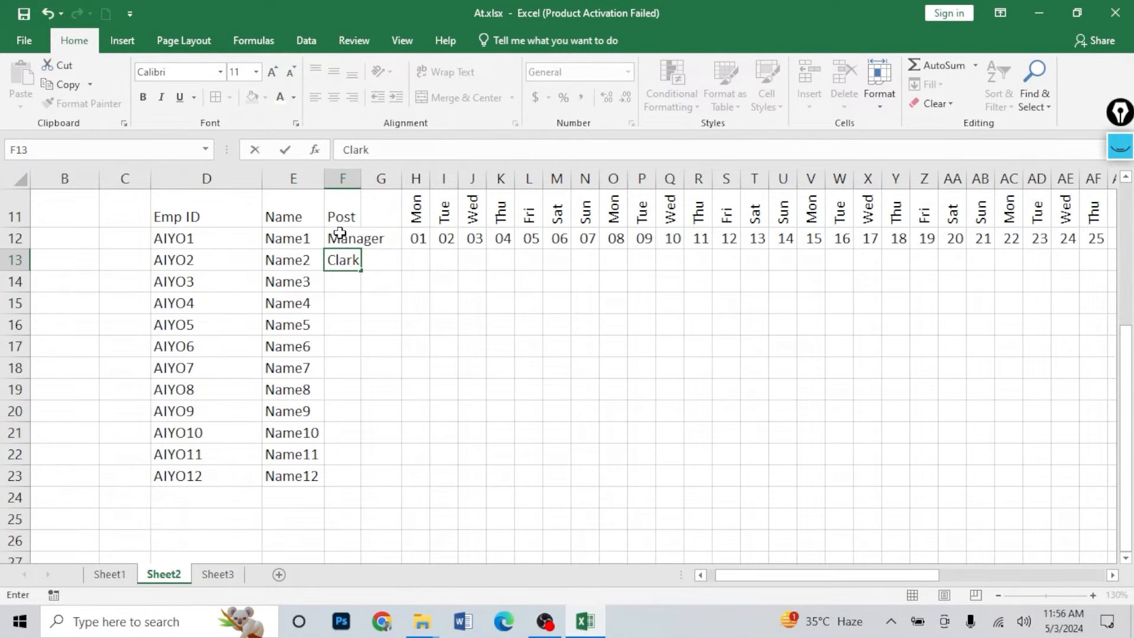
pyautogui.press('Return')
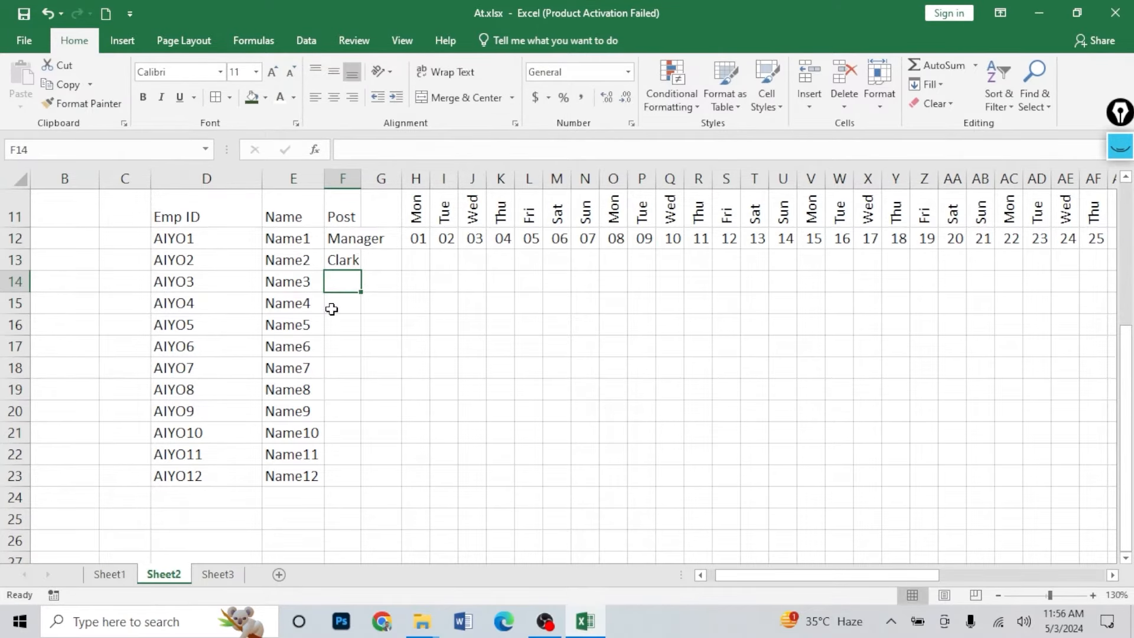
pyautogui.moveTo(362, 178); pyautogui.dragTo(390, 179)
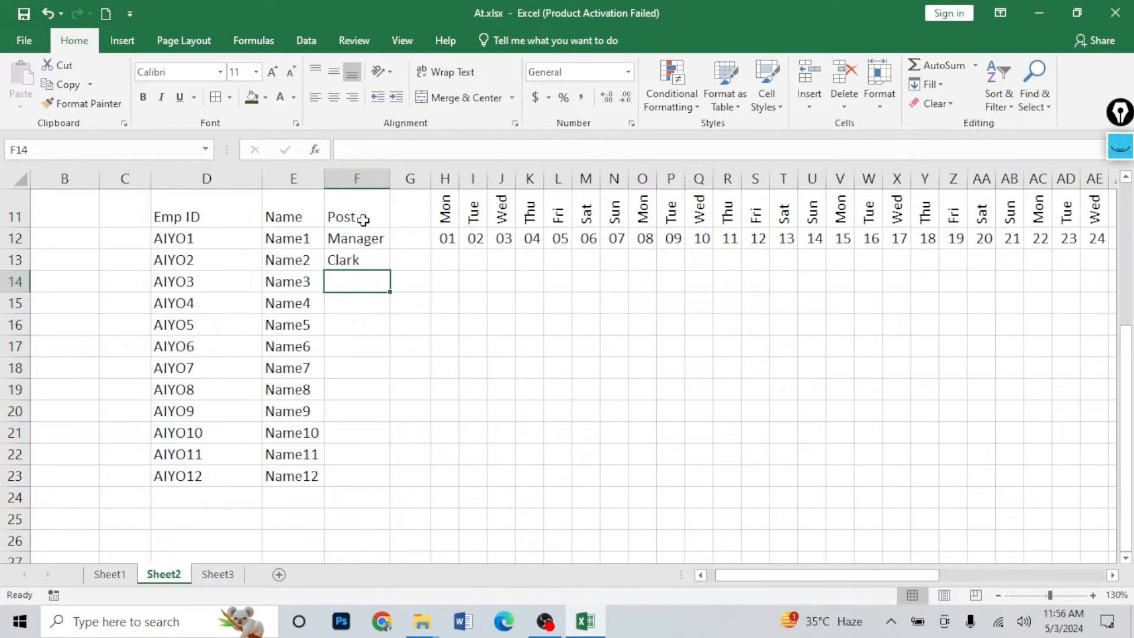
pyautogui.click(357, 239)
pyautogui.moveTo(356, 239); pyautogui.dragTo(380, 482)
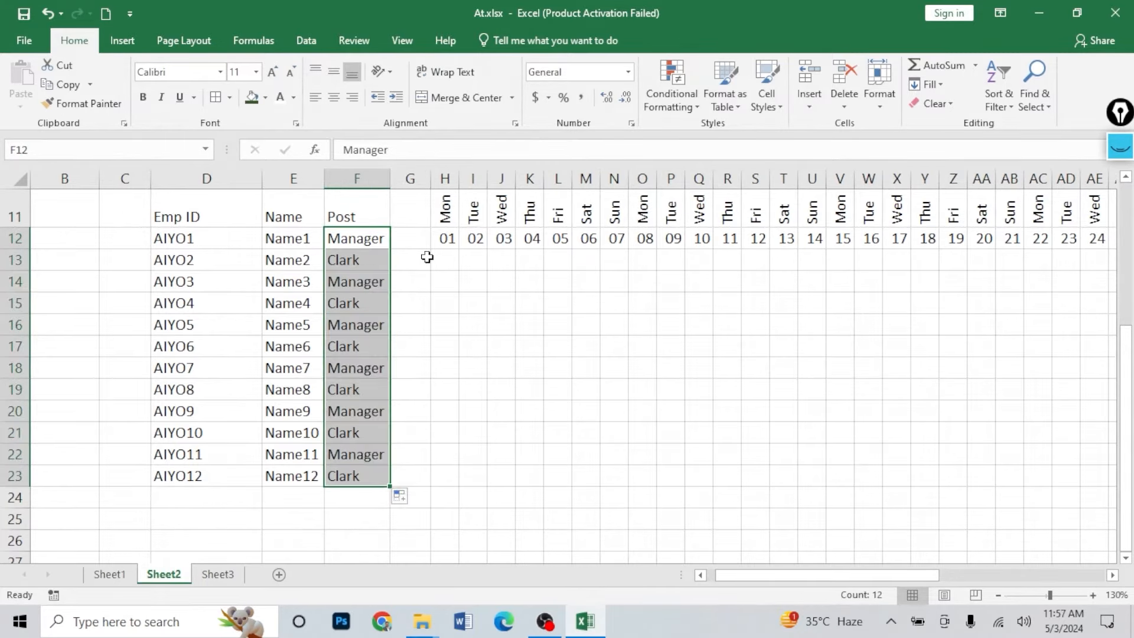
# - Move the employee data in D12:F23 down one row so it starts at D13
pyautogui.scroll(3, 422, 246)
pyautogui.keyDown('ctrl'); pyautogui.scroll(-1, 443, 310); pyautogui.keyUp('ctrl')
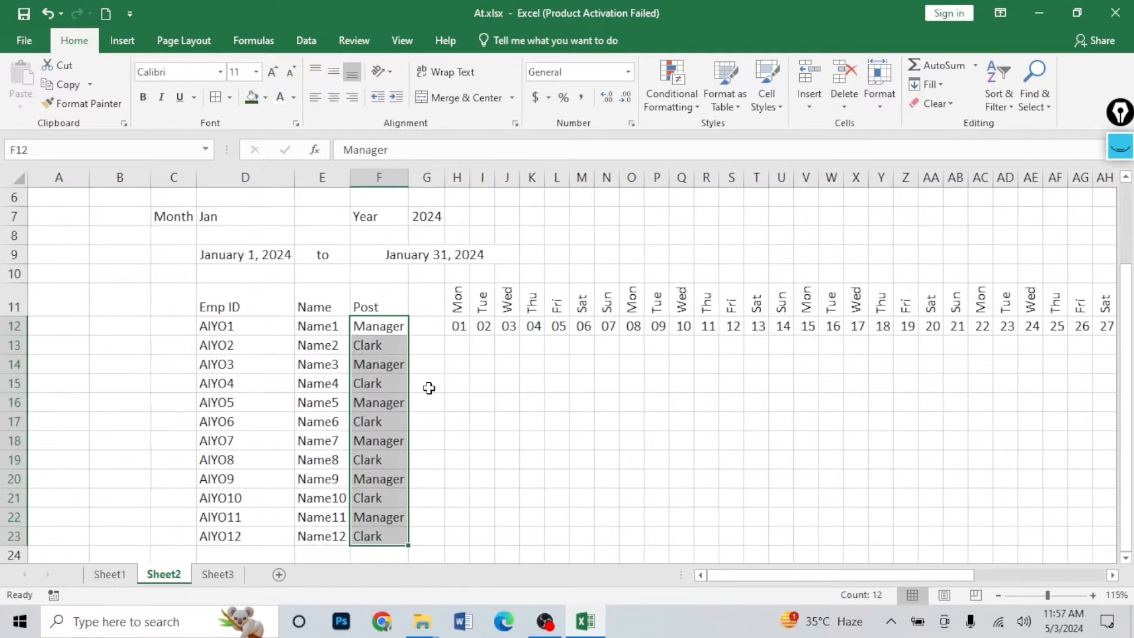
pyautogui.click(429, 388)
pyautogui.moveTo(210, 322); pyautogui.dragTo(379, 536)
pyautogui.scroll(-1, 349, 467)
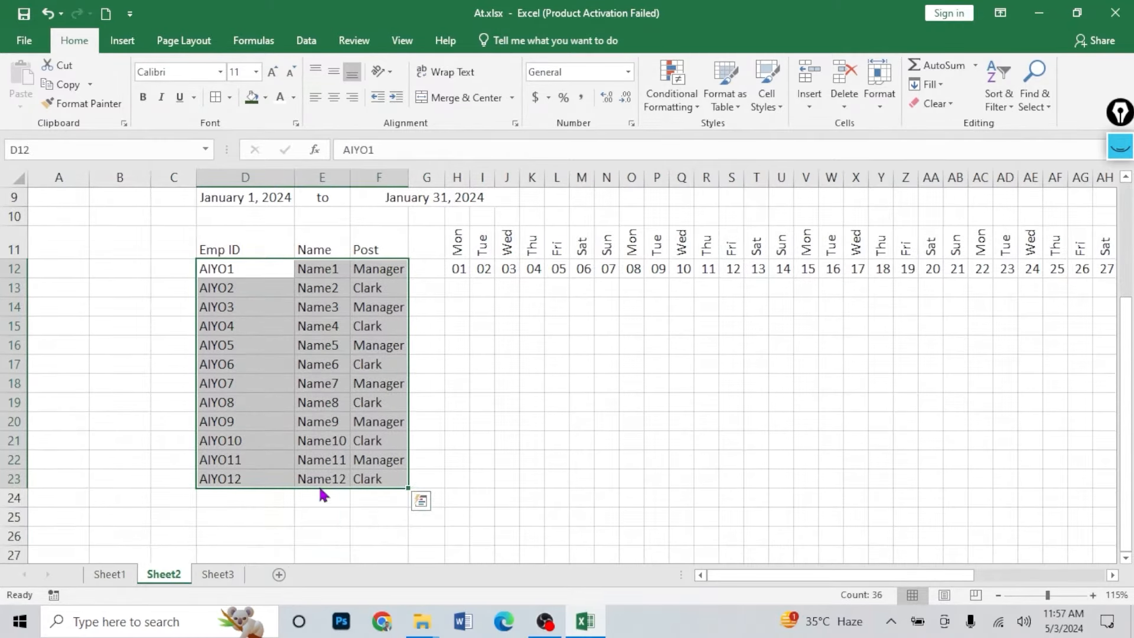
pyautogui.moveTo(320, 489); pyautogui.dragTo(319, 499)
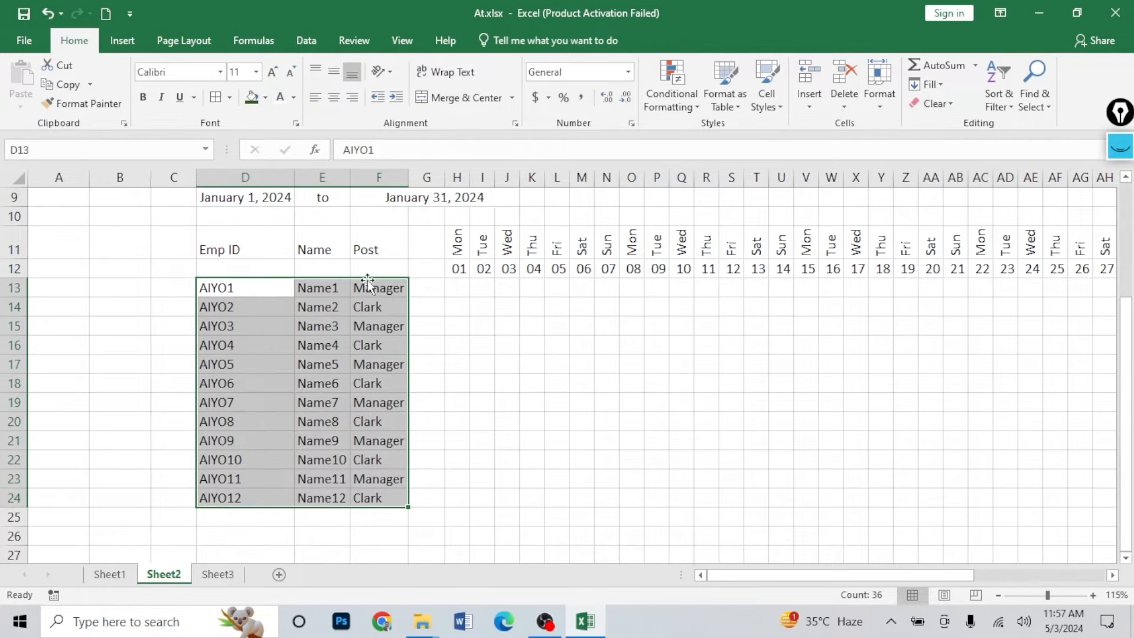
# - Merge and center the Emp ID, Name and Post headers, each across rows 11 and 12
pyautogui.moveTo(232, 249); pyautogui.dragTo(239, 263)
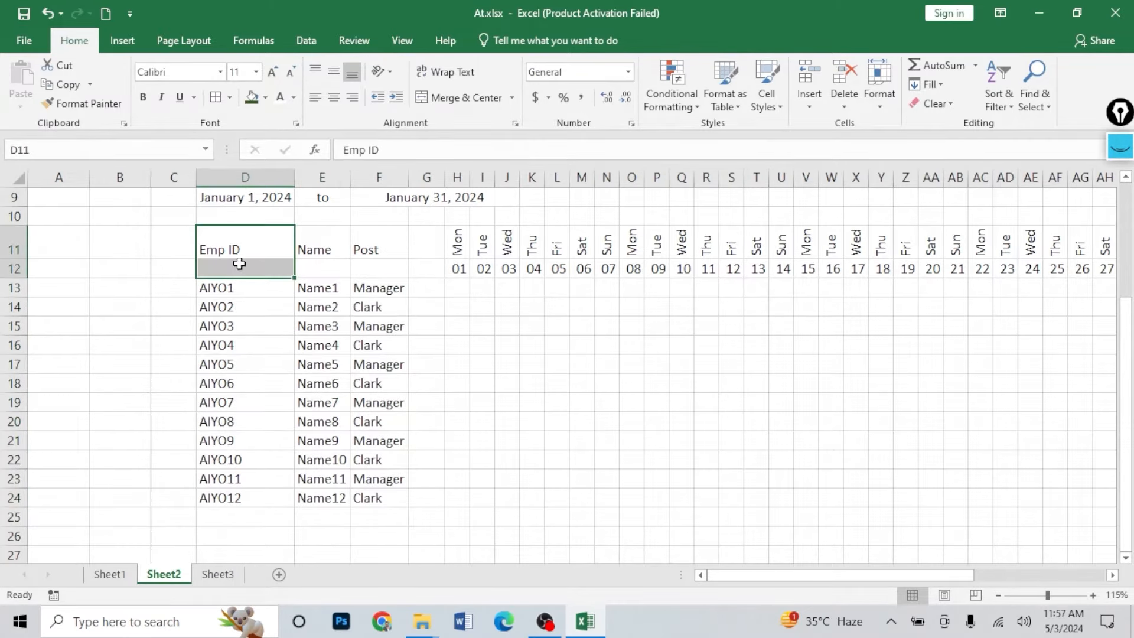
pyautogui.click(455, 97)
pyautogui.moveTo(322, 249); pyautogui.dragTo(375, 267)
pyautogui.click(442, 98)
pyautogui.click(446, 99)
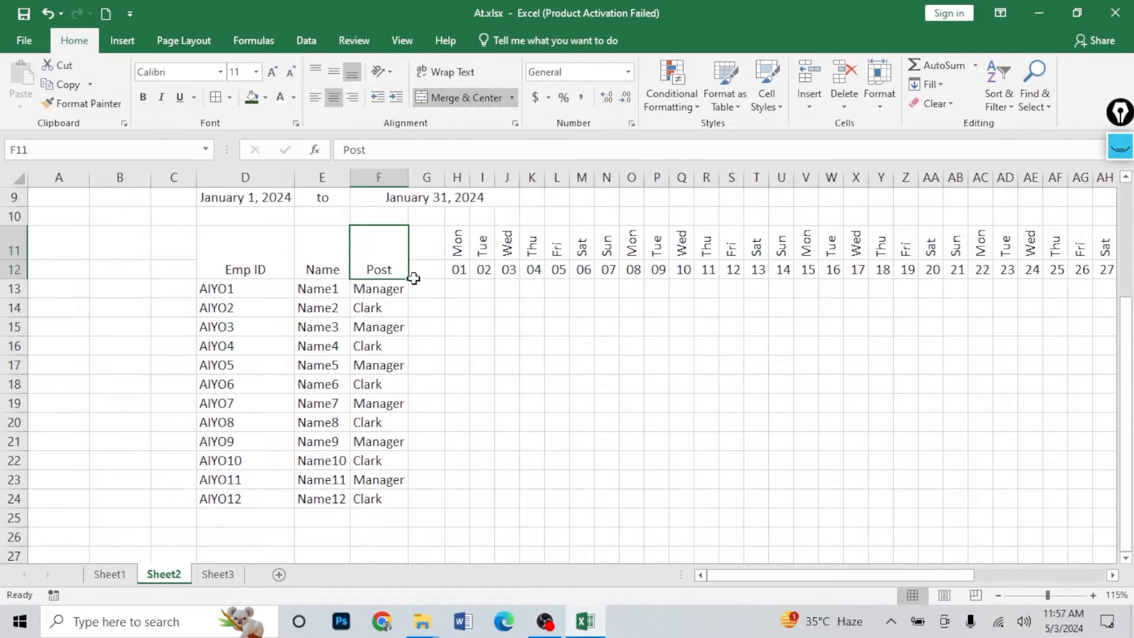
# - Middle-align the merged Emp ID, Name and Post headers vertically and remove their horizontal centering
pyautogui.moveTo(246, 251); pyautogui.dragTo(378, 260)
pyautogui.click(316, 69)
pyautogui.click(334, 71)
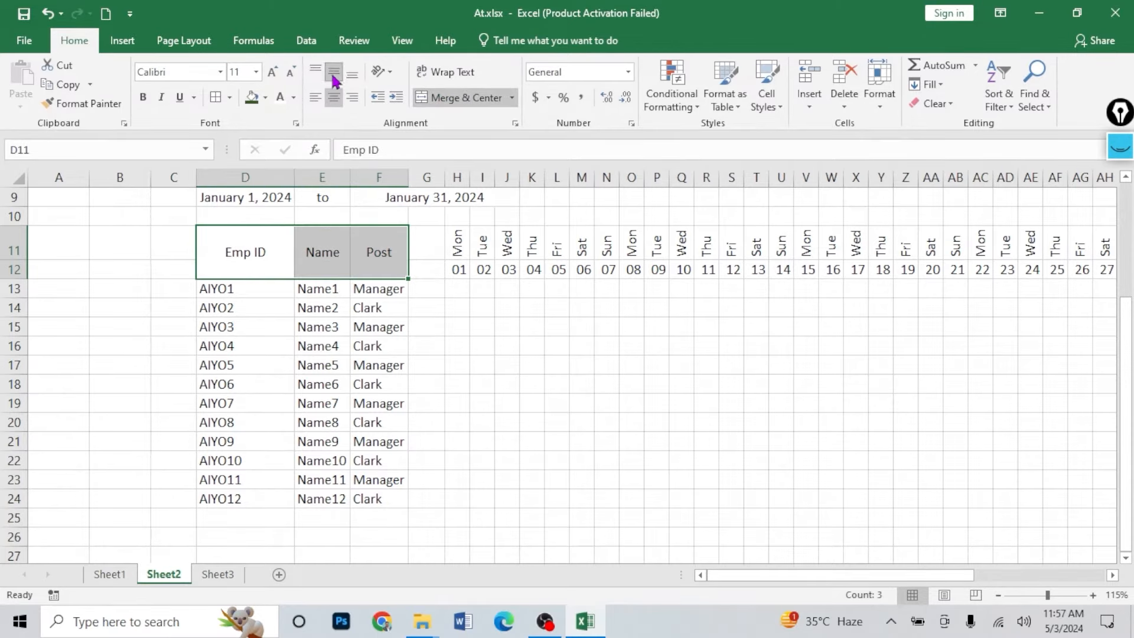
pyautogui.click(334, 98)
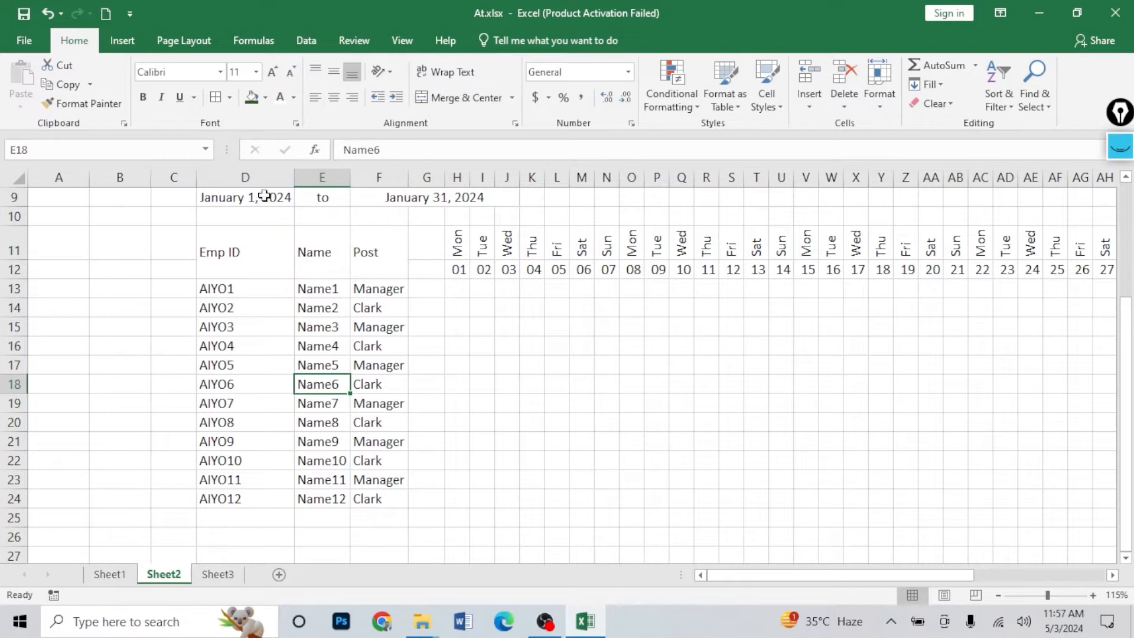
# - Merge and center cells AN11:AN12 beyond the day columns
pyautogui.moveTo(712, 575); pyautogui.dragTo(754, 577)
pyautogui.click(135, 243)
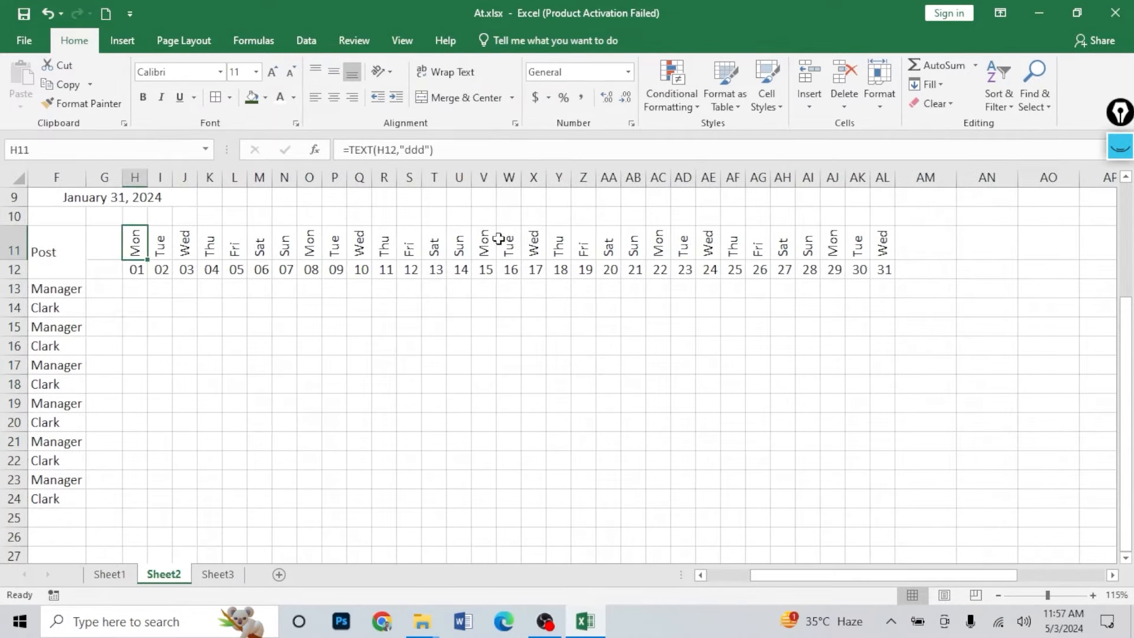
pyautogui.scroll(1, 436, 387)
pyautogui.keyDown('ctrl'); pyautogui.scroll(-2, 476, 367); pyautogui.keyUp('ctrl')
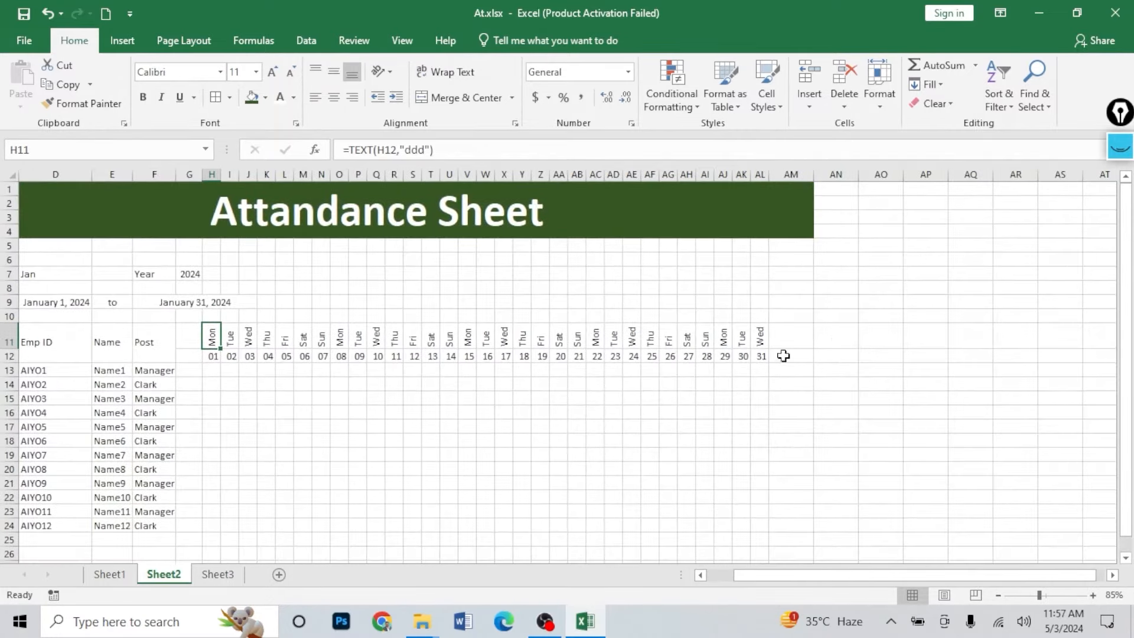
pyautogui.click(843, 338)
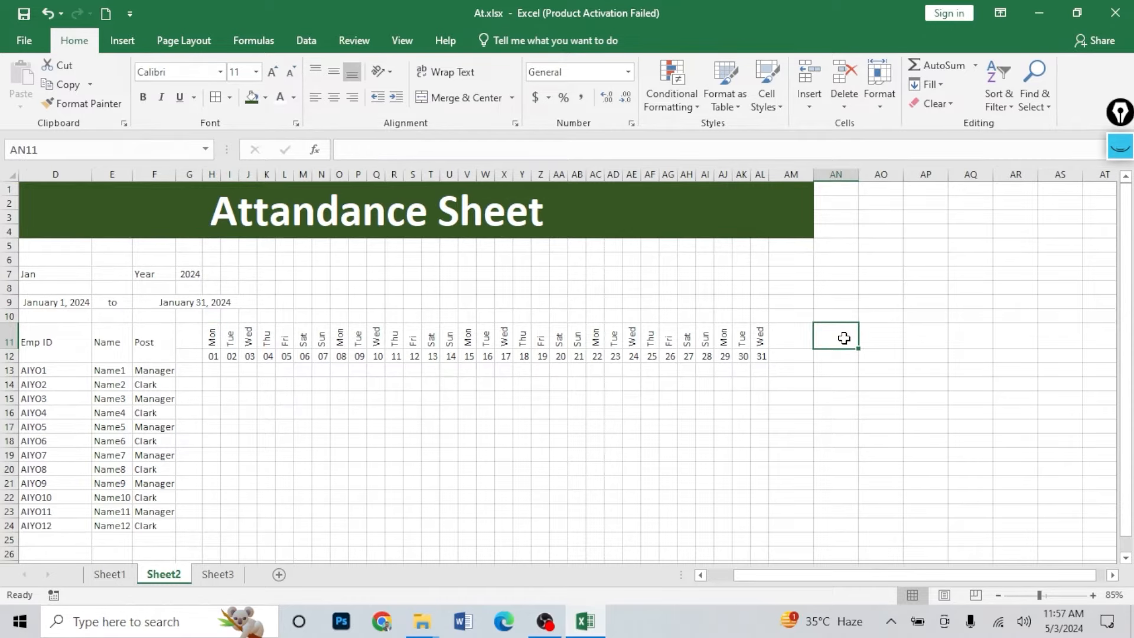
pyautogui.keyDown('ctrl'); pyautogui.scroll(1, 896, 368); pyautogui.keyUp('ctrl')
pyautogui.moveTo(770, 334); pyautogui.dragTo(778, 356)
pyautogui.click(469, 99)
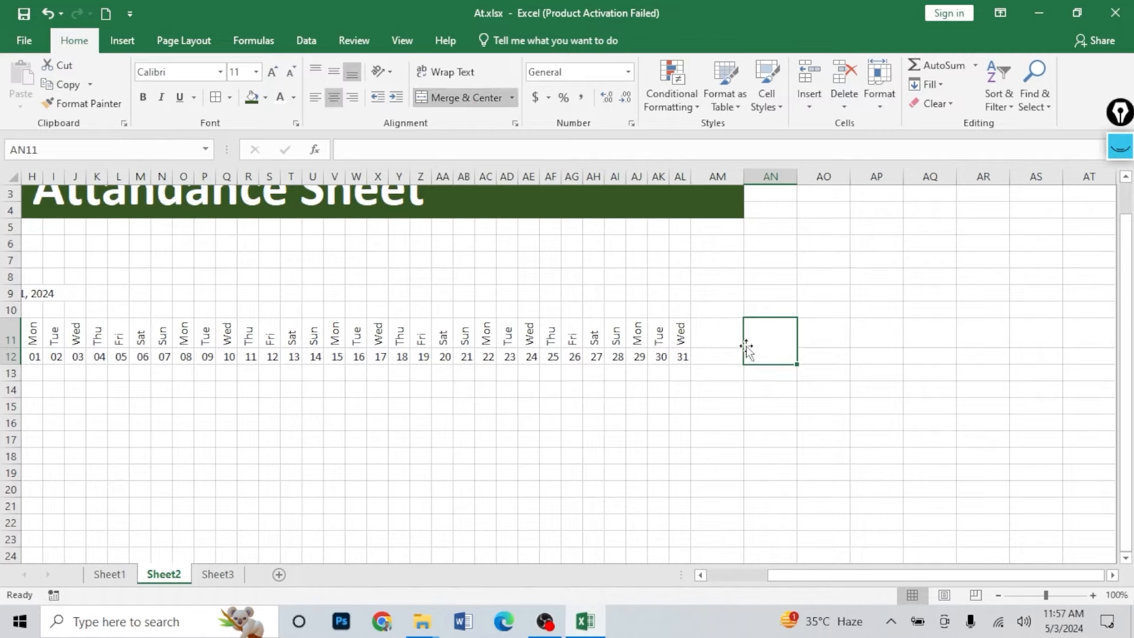
# - Enter the header Total Days of Month in the merged cell AN11
pyautogui.write('T')
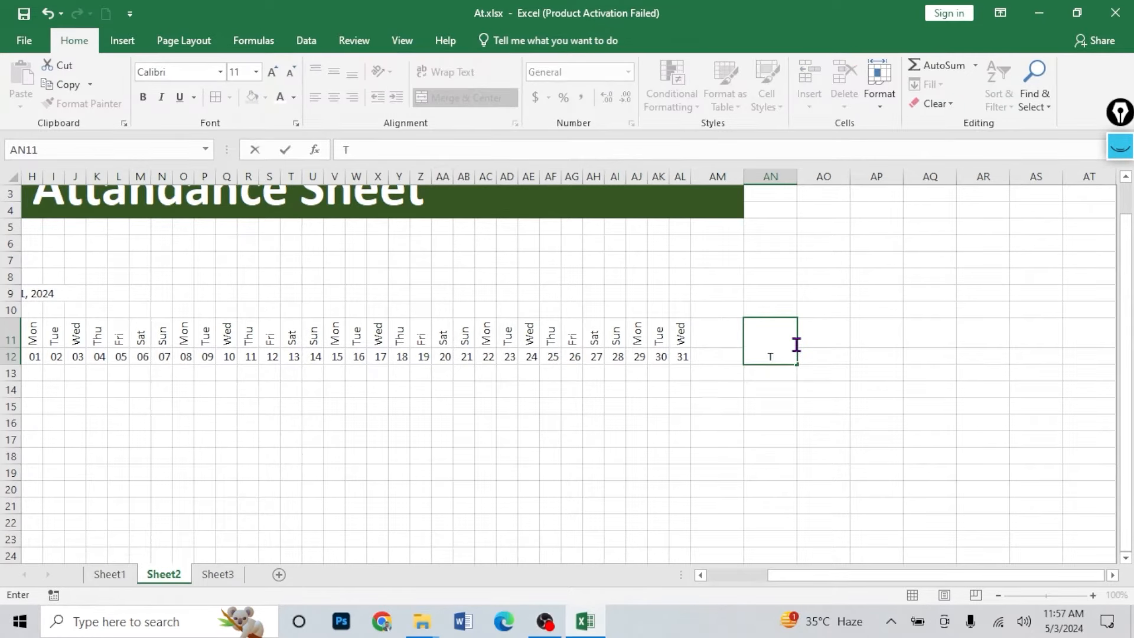
pyautogui.write('otal Days of')
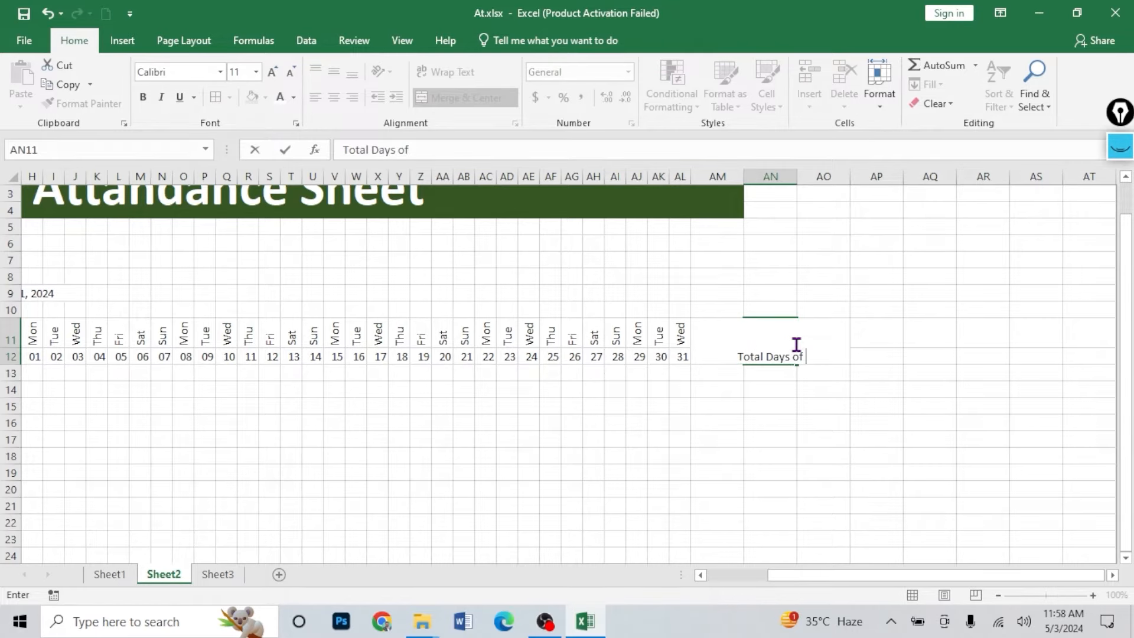
pyautogui.write(' Month')
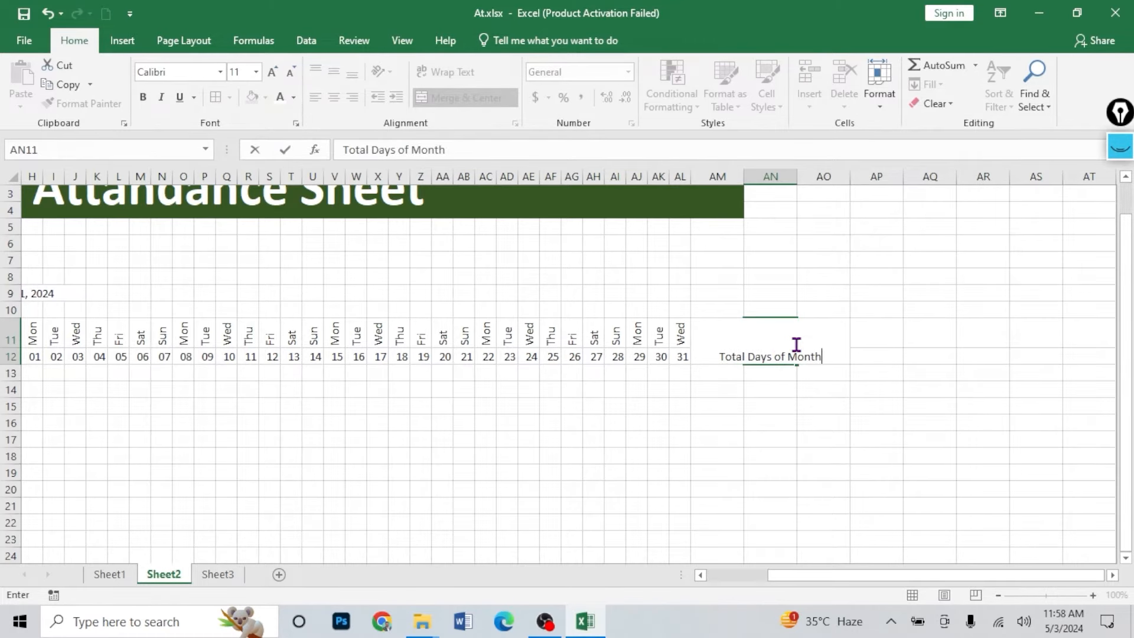
pyautogui.press('Return')
# - Wrap the Total Days of Month header onto two lines by widening column AN, and middle-align it vertically
pyautogui.click(777, 357)
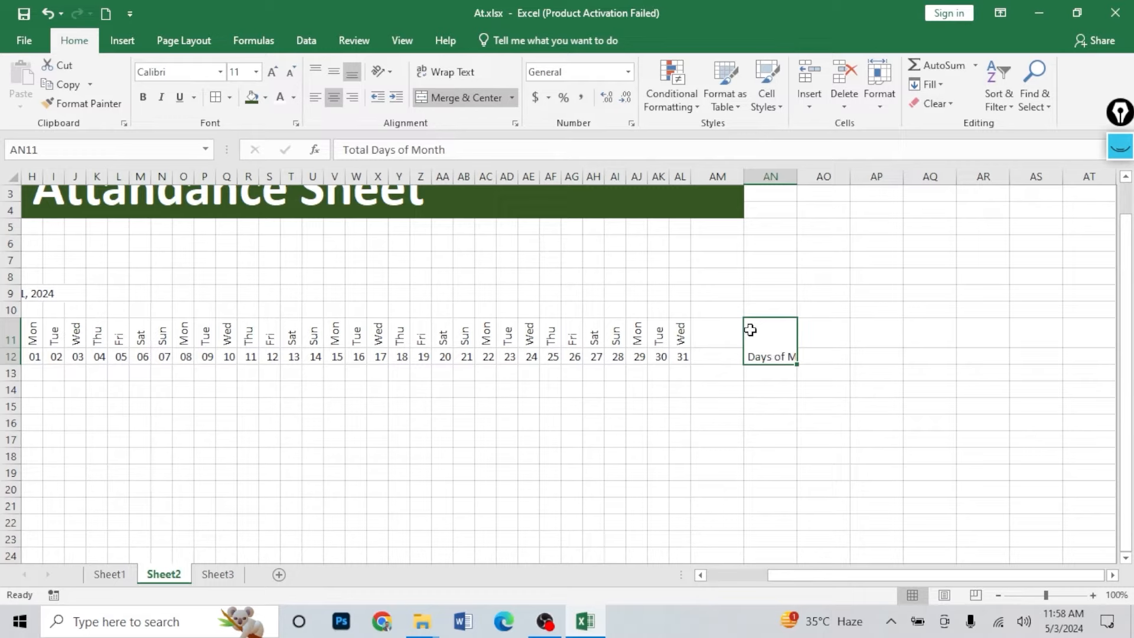
pyautogui.click(447, 74)
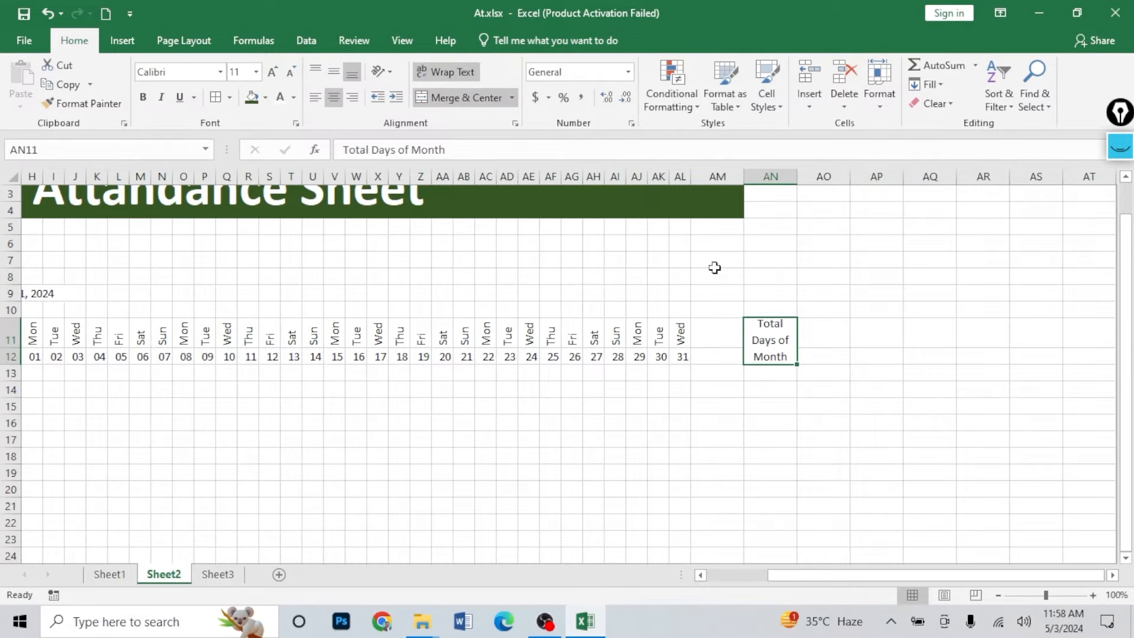
pyautogui.moveTo(797, 180); pyautogui.dragTo(813, 182)
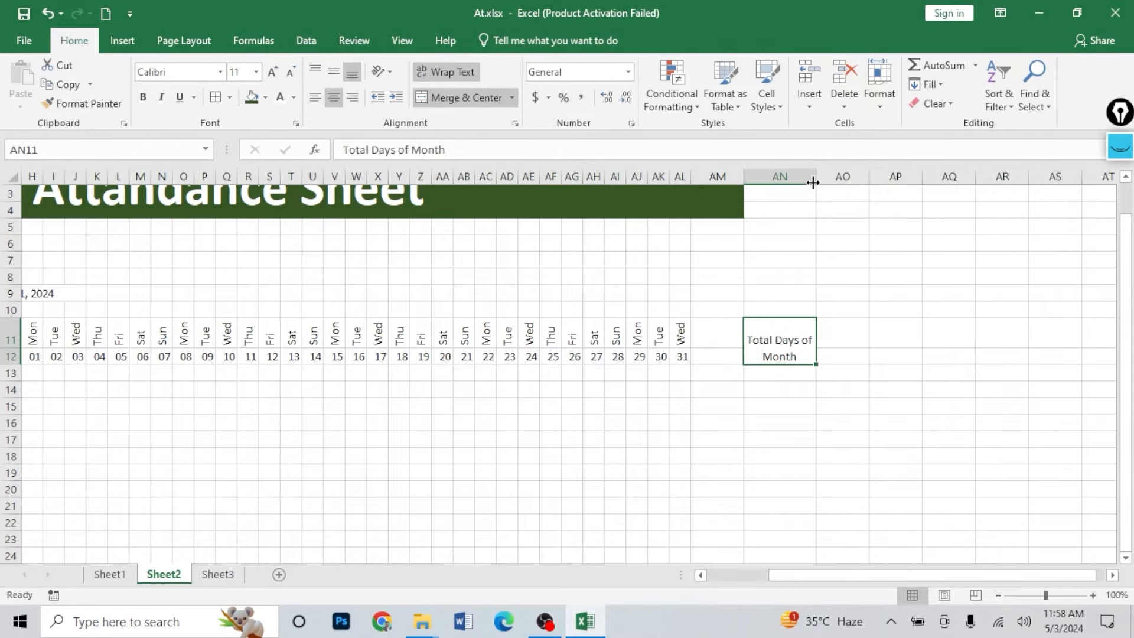
pyautogui.click(333, 71)
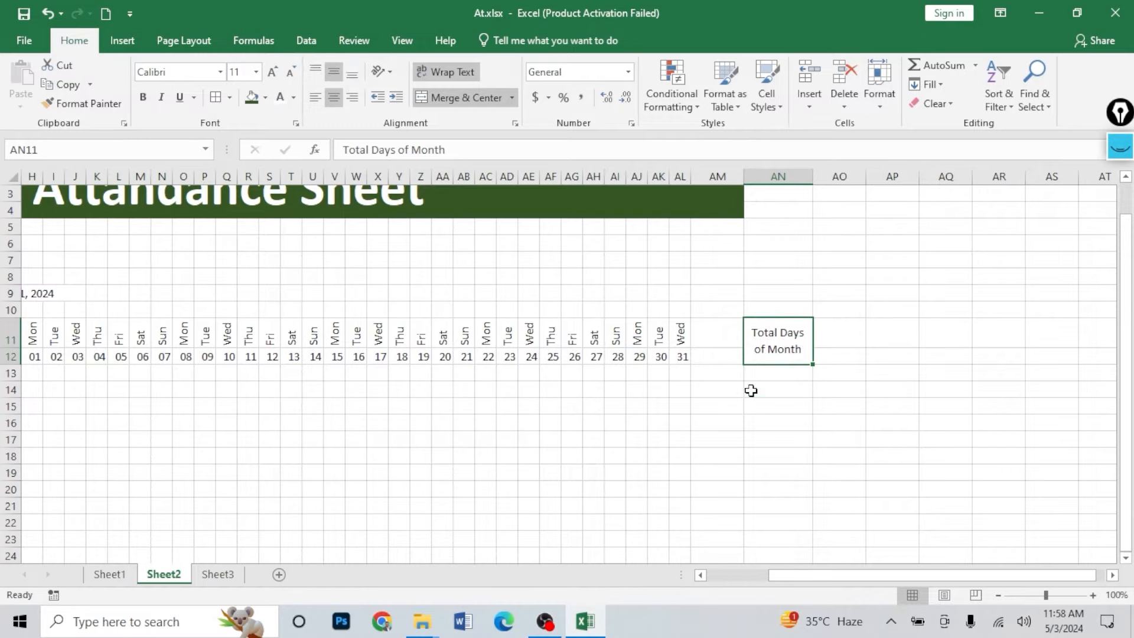
pyautogui.click(751, 390)
# - Merge and center AO11:AO12 and AP11:AP12, and enter Allowed Leave in AO11 with wrapped text
pyautogui.moveTo(838, 331); pyautogui.dragTo(843, 352)
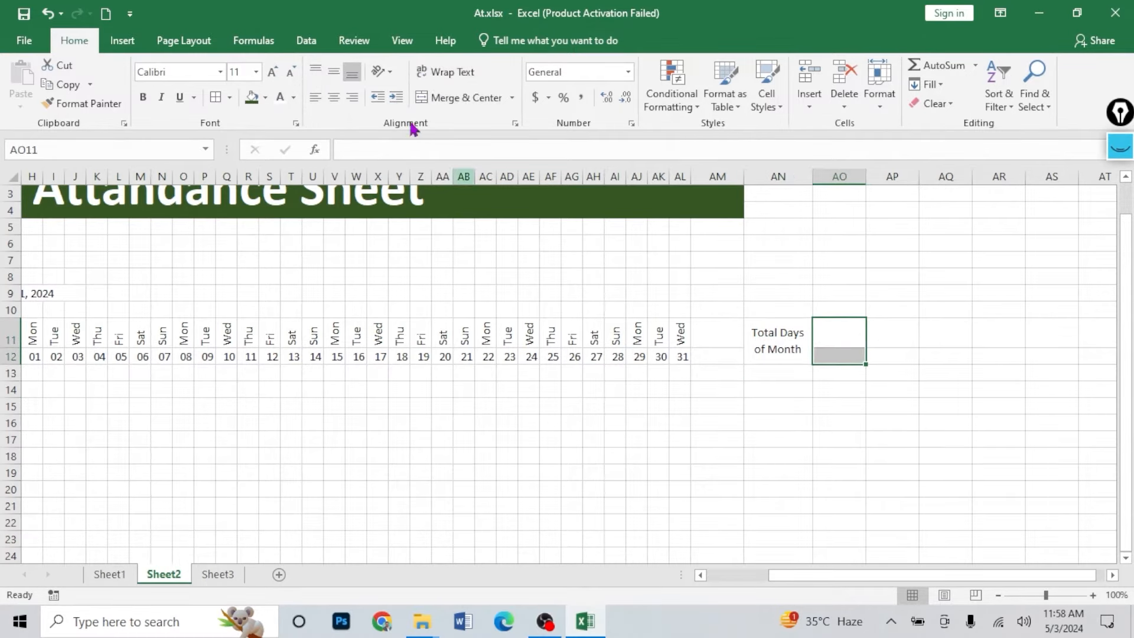
pyautogui.click(467, 97)
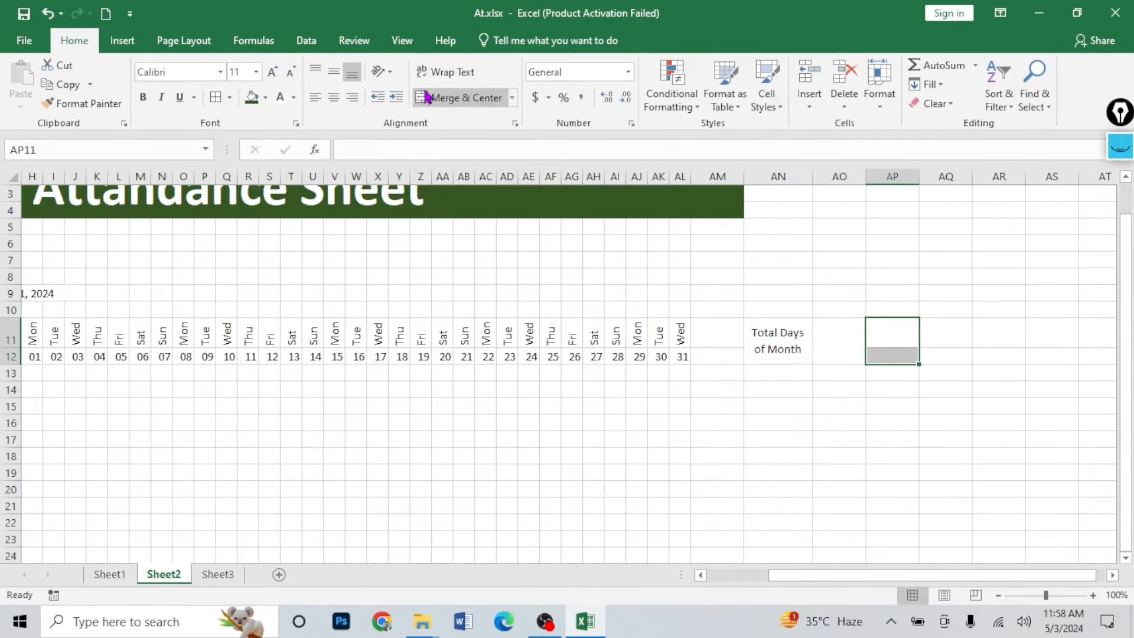
pyautogui.doubleClick(828, 352)
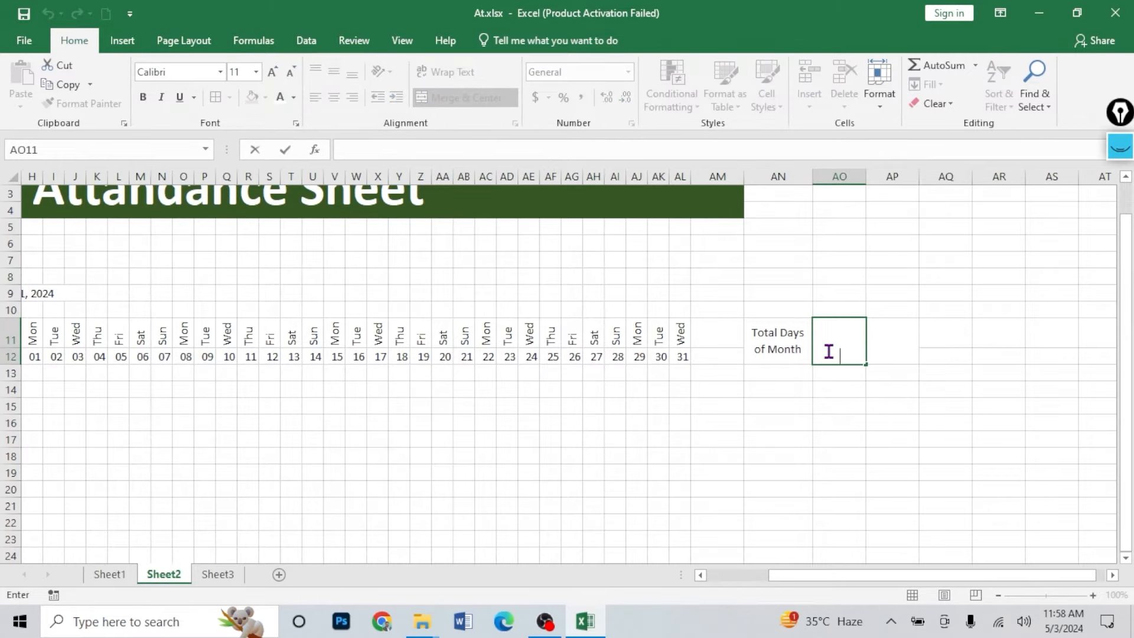
pyautogui.write('Allowed Leave')
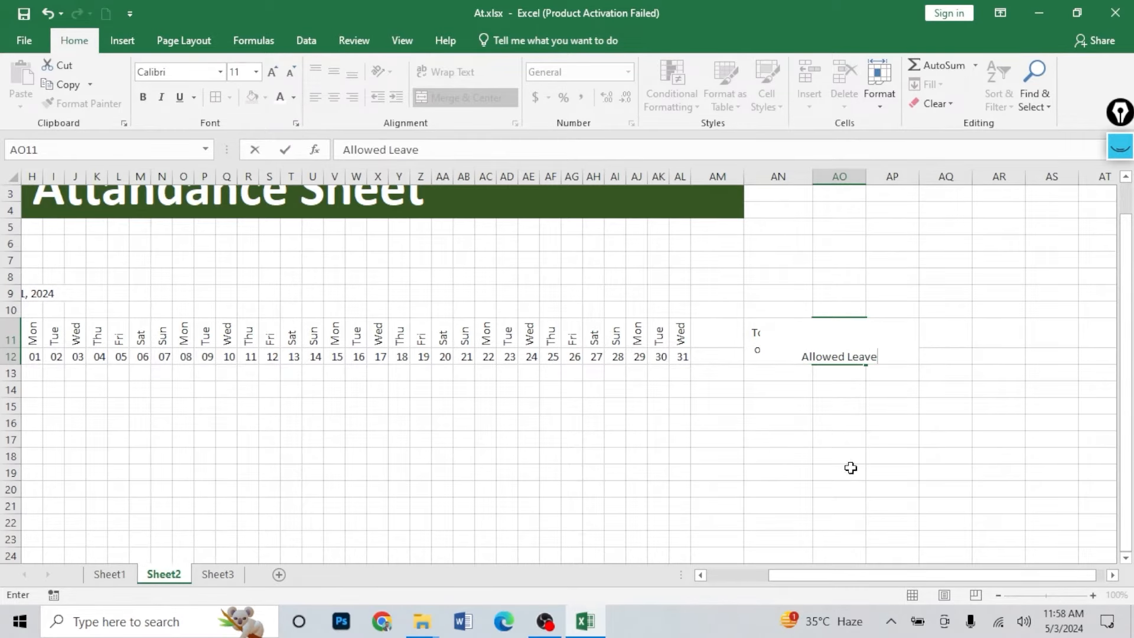
pyautogui.click(848, 459)
pyautogui.click(828, 347)
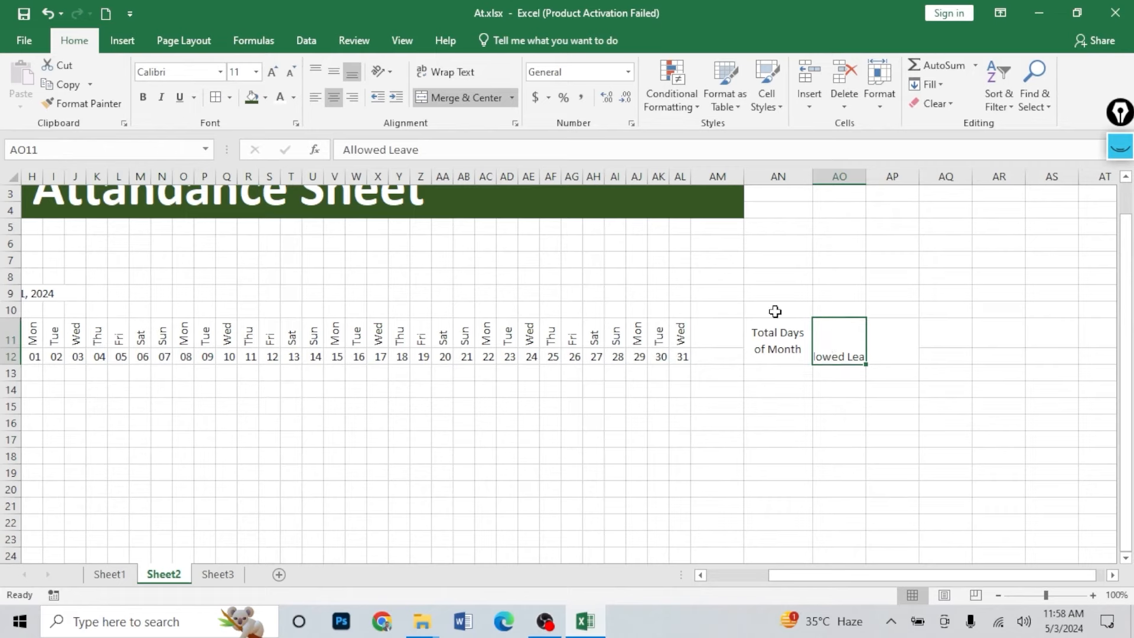
pyautogui.click(448, 73)
# - Enter the header Leave Taken in the merged cell AP11 and wrap its text
pyautogui.click(883, 344)
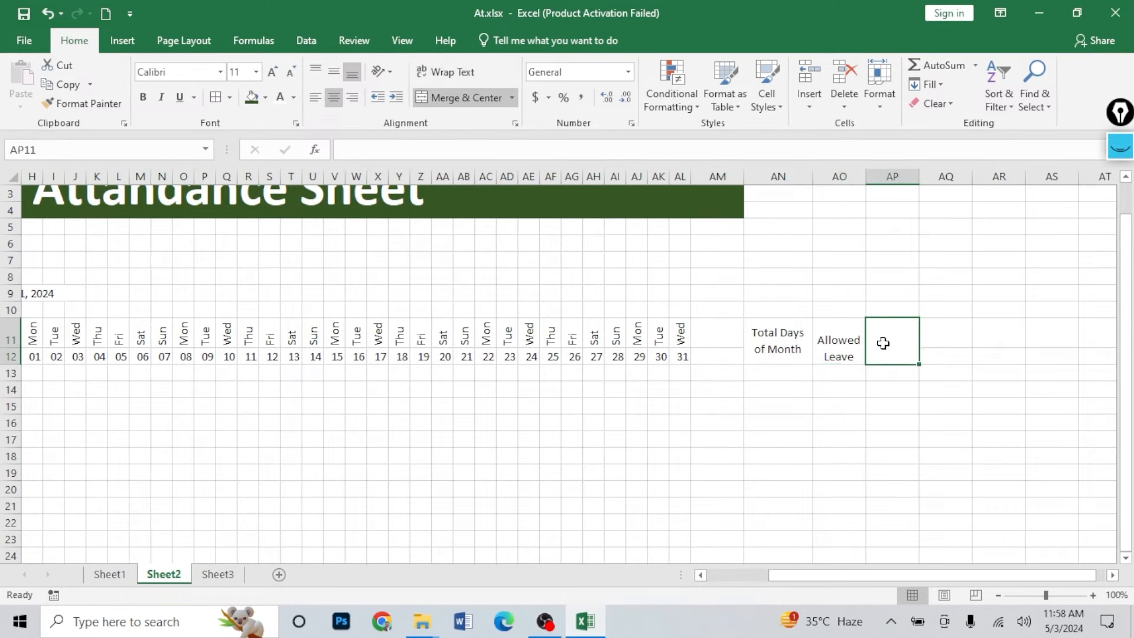
pyautogui.write('Leave')
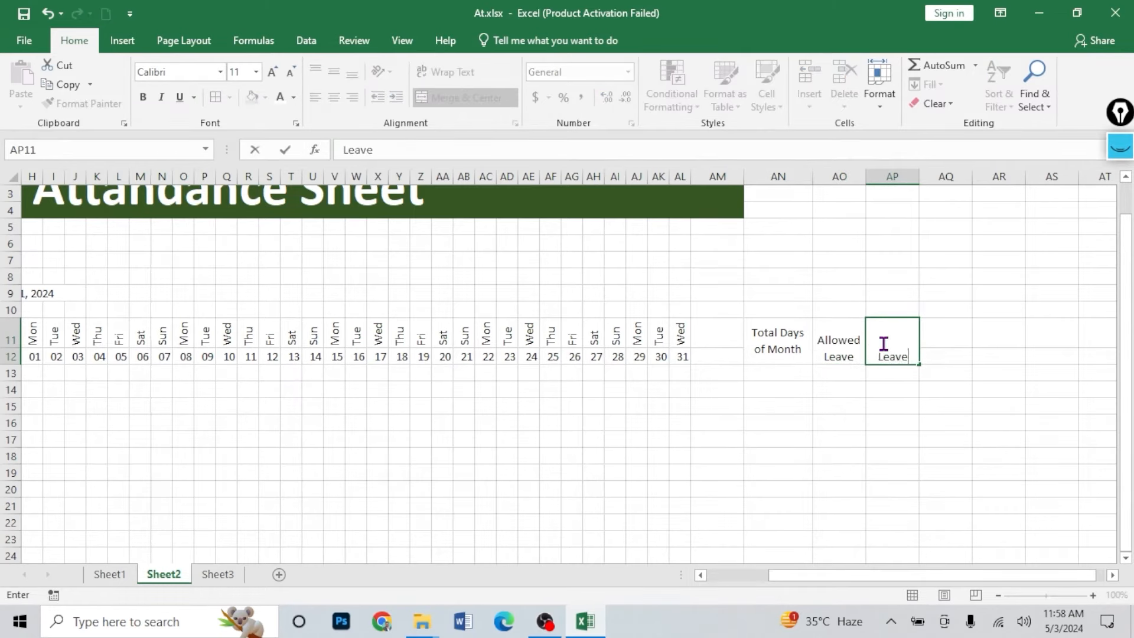
pyautogui.write(' Taken')
pyautogui.press('Return')
pyautogui.click(892, 343)
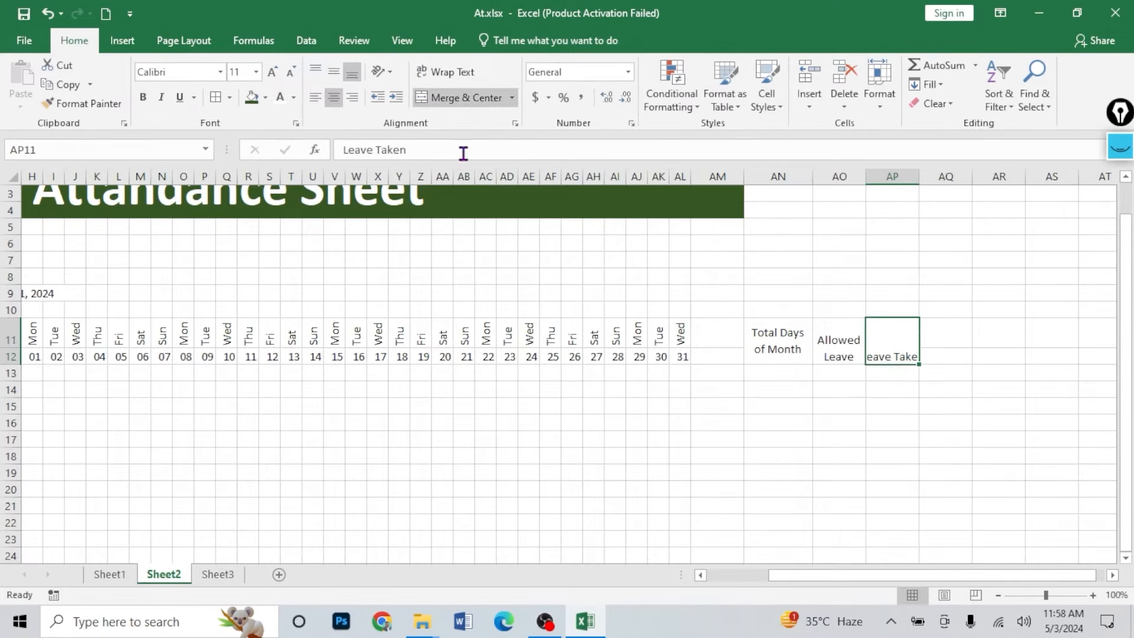
pyautogui.click(446, 71)
# - Merge and center cells AQ11:AQ12 beside the Leave Taken header
pyautogui.click(938, 329)
pyautogui.moveTo(938, 328); pyautogui.dragTo(944, 357)
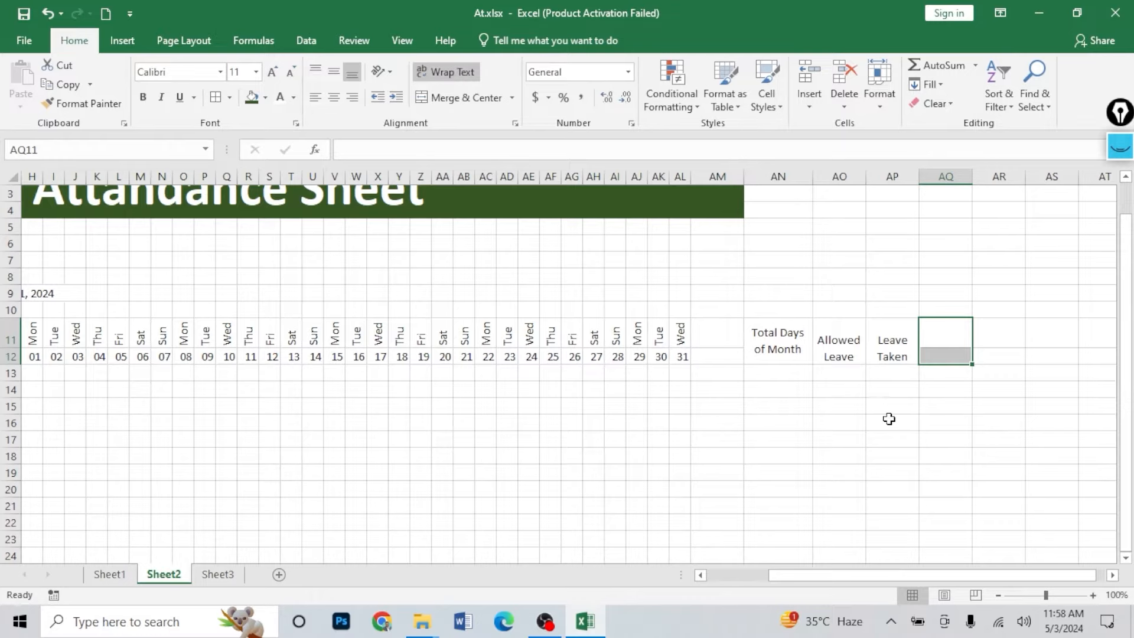
pyautogui.click(835, 369)
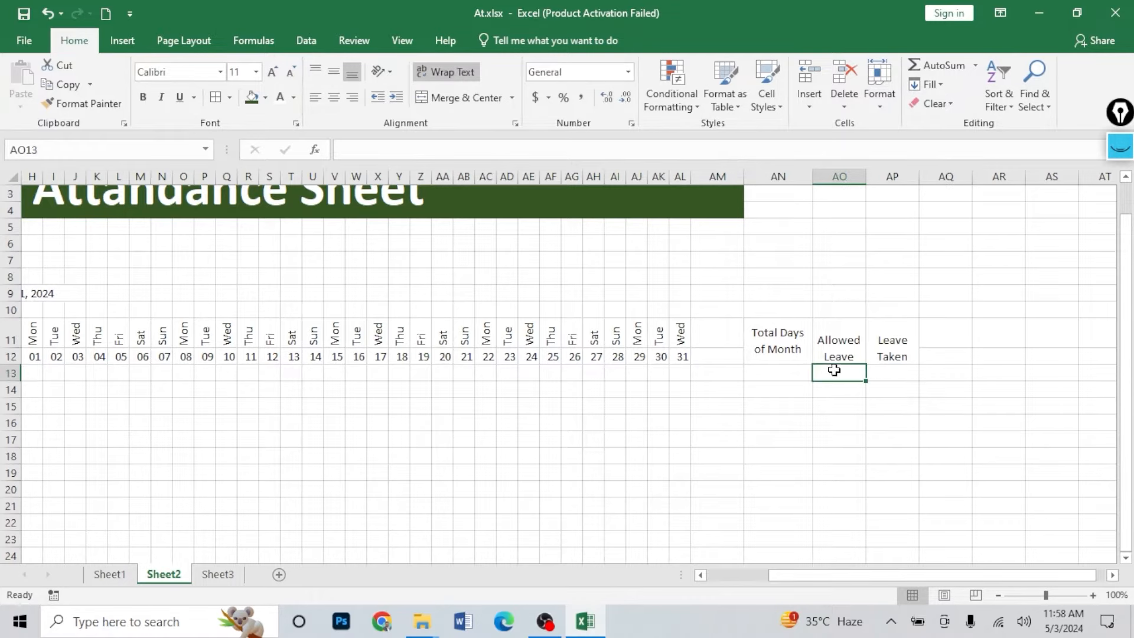
pyautogui.click(889, 352)
pyautogui.moveTo(962, 334); pyautogui.dragTo(957, 354)
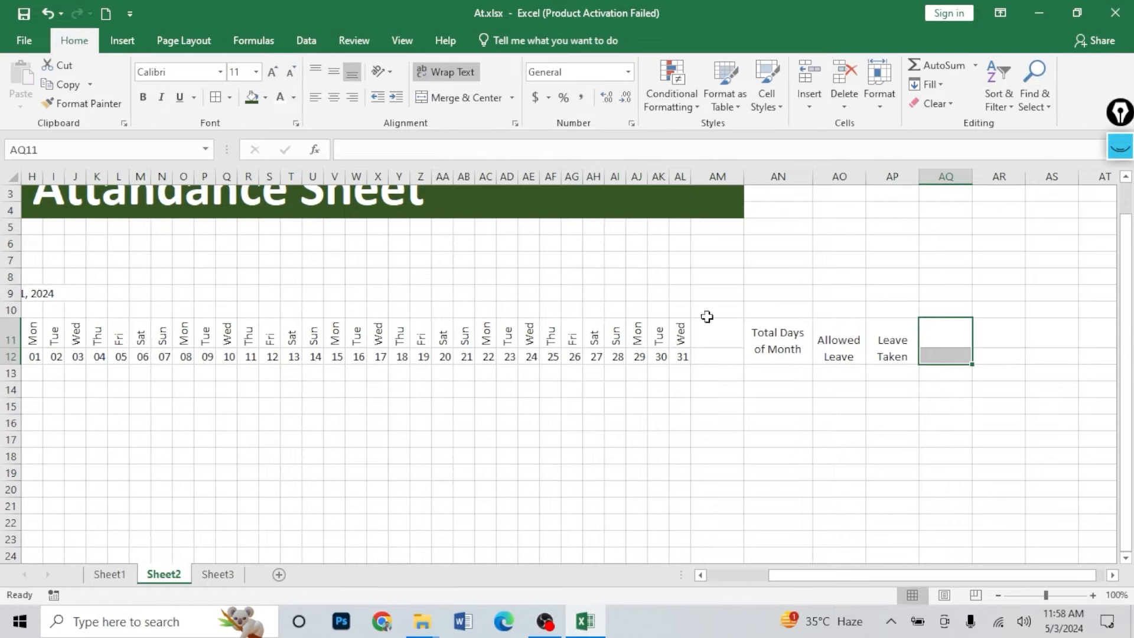
pyautogui.click(464, 98)
# - Enter the header Total Payable Days in the merged cell AQ11 and widen column AQ so it wraps onto two lines
pyautogui.doubleClick(947, 337)
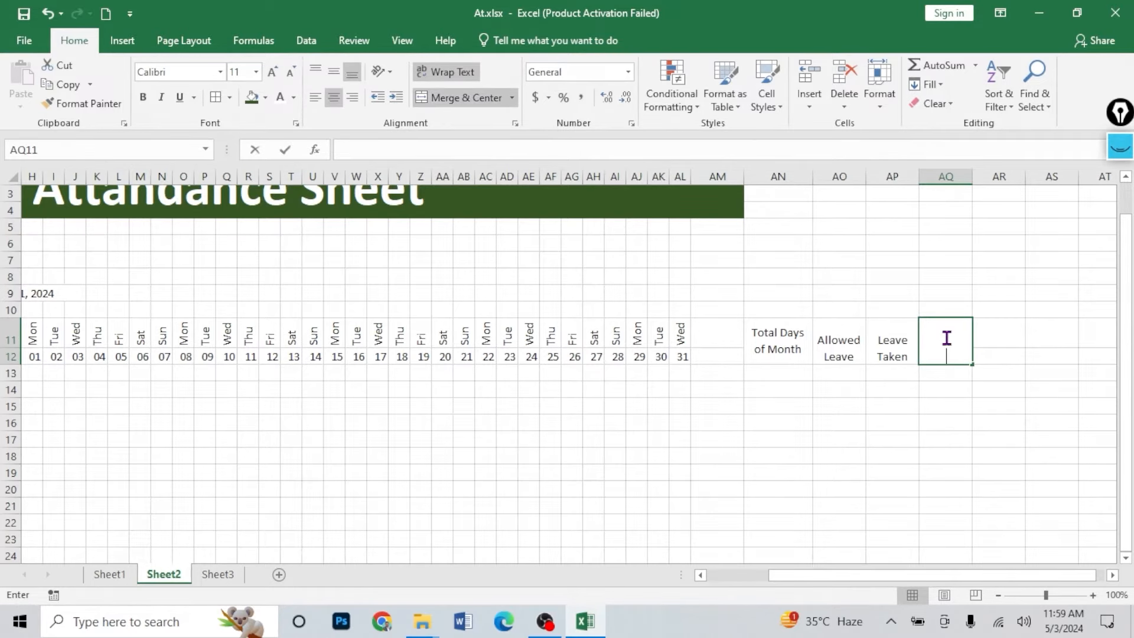
pyautogui.write('Tota')
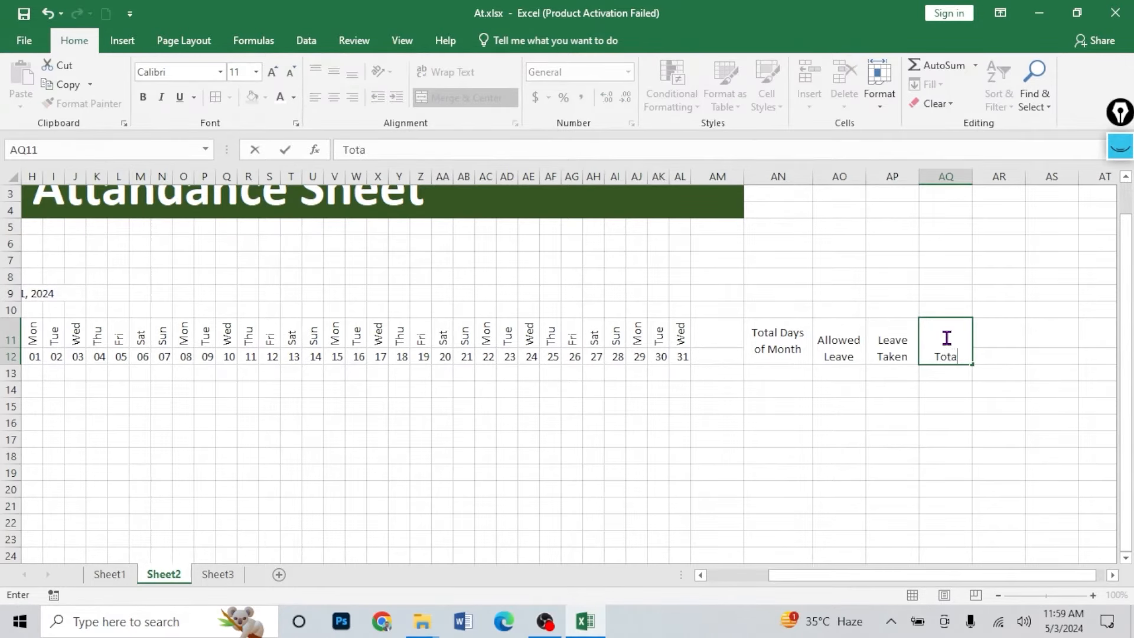
pyautogui.write('l Payable')
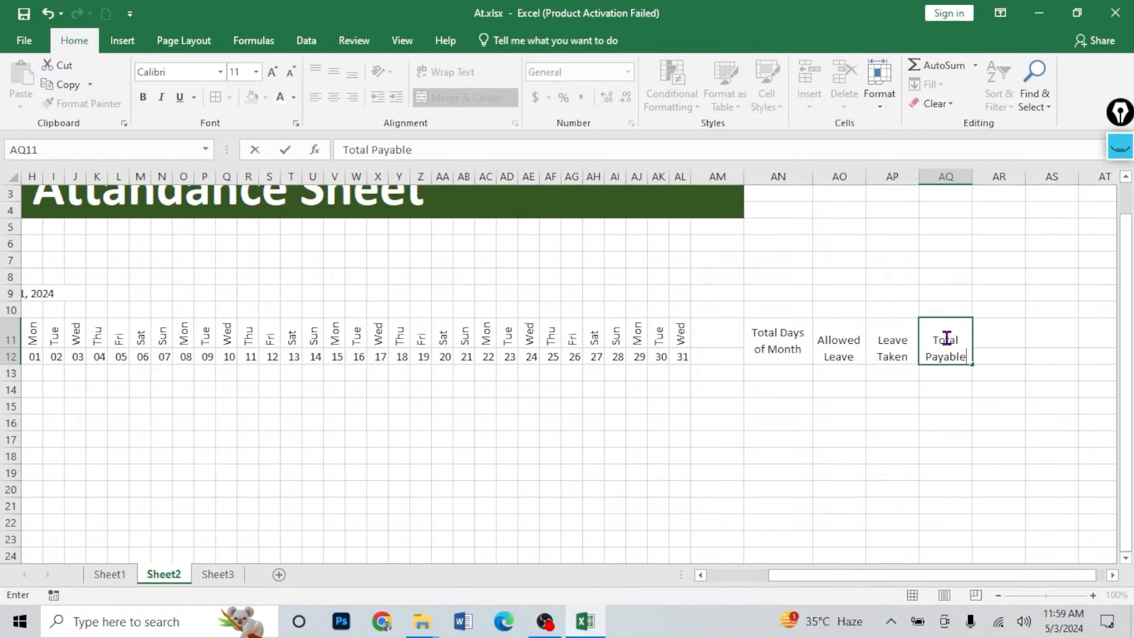
pyautogui.write(' Days')
pyautogui.press('Return')
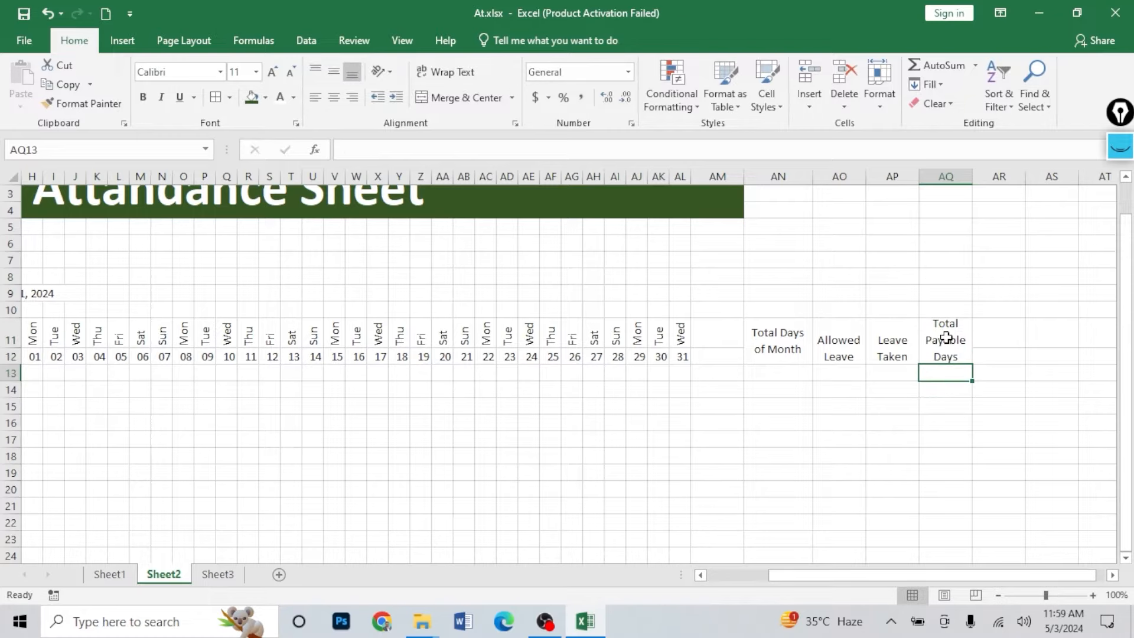
pyautogui.press('Up')
pyautogui.moveTo(967, 182); pyautogui.dragTo(999, 182)
pyautogui.click(786, 338)
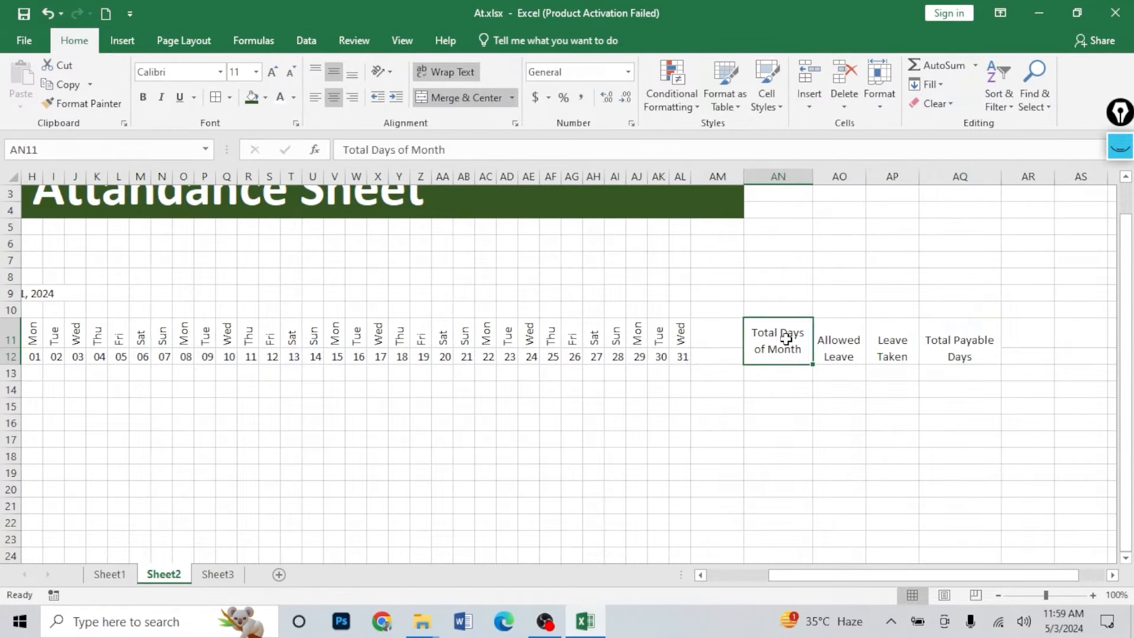
pyautogui.click(684, 357)
pyautogui.click(774, 371)
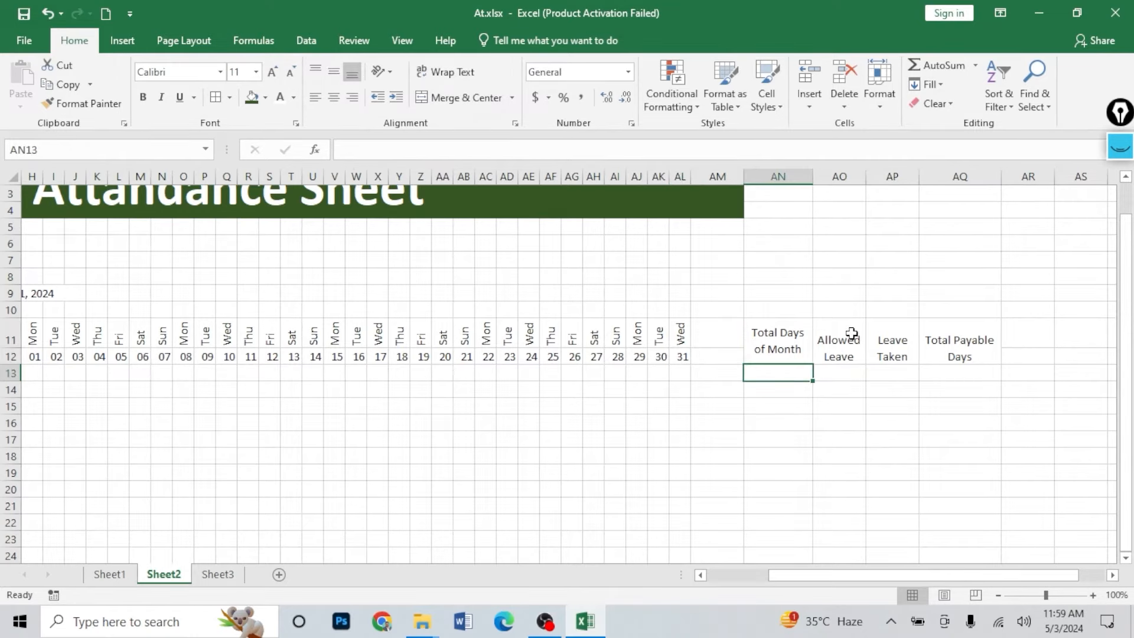
pyautogui.click(853, 361)
pyautogui.click(853, 378)
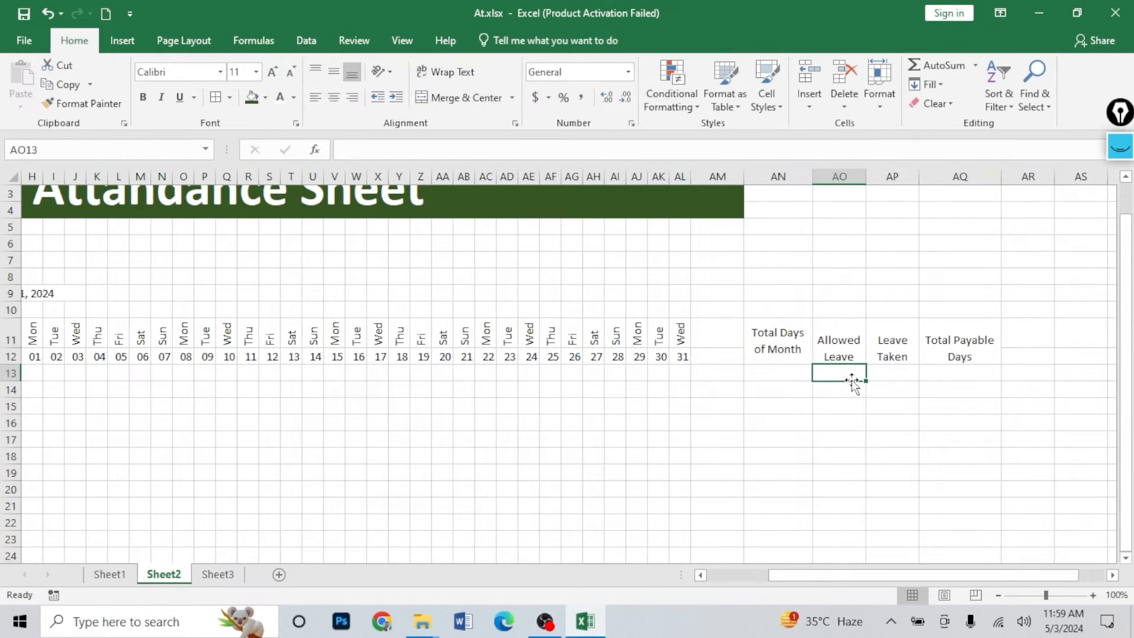
pyautogui.moveTo(898, 330); pyautogui.dragTo(896, 413)
pyautogui.click(896, 370)
# - Enter 4 in AO13 under Allowed Leave as a trial and remove it again
pyautogui.click(825, 338)
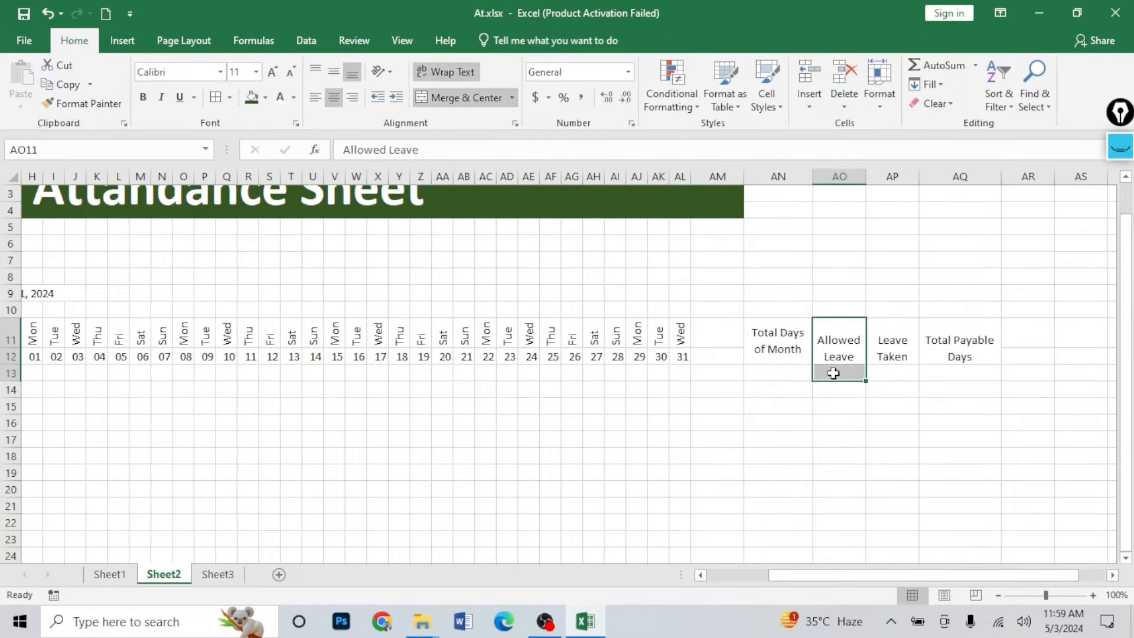
pyautogui.click(834, 373)
pyautogui.write('4')
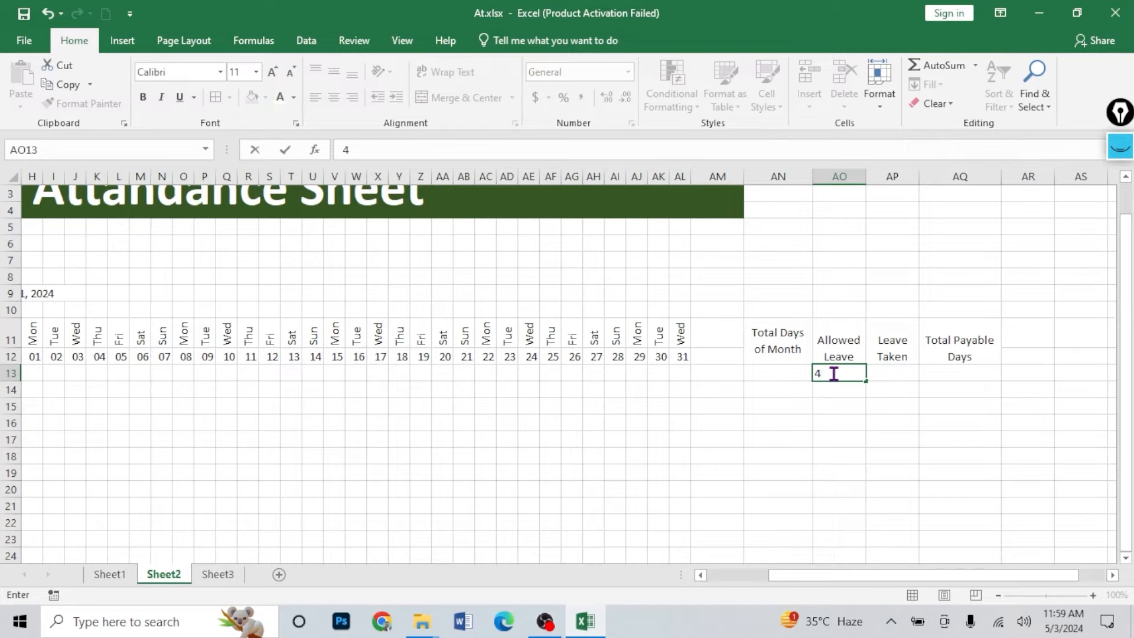
pyautogui.press('Return')
pyautogui.click(833, 373)
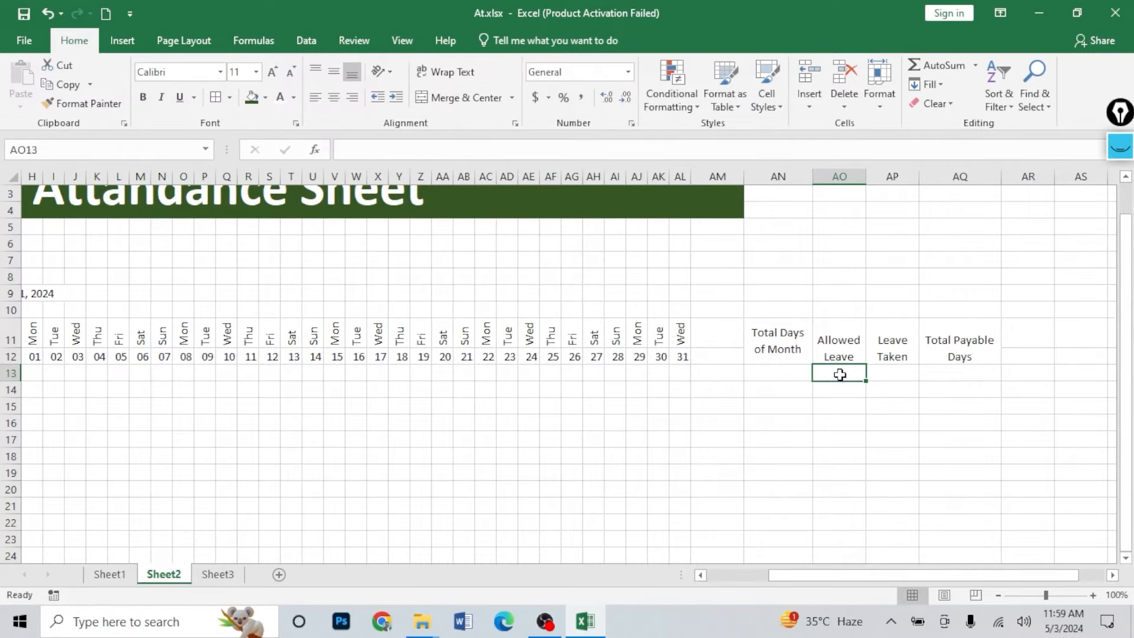
pyautogui.click(840, 386)
pyautogui.click(842, 372)
pyautogui.click(895, 376)
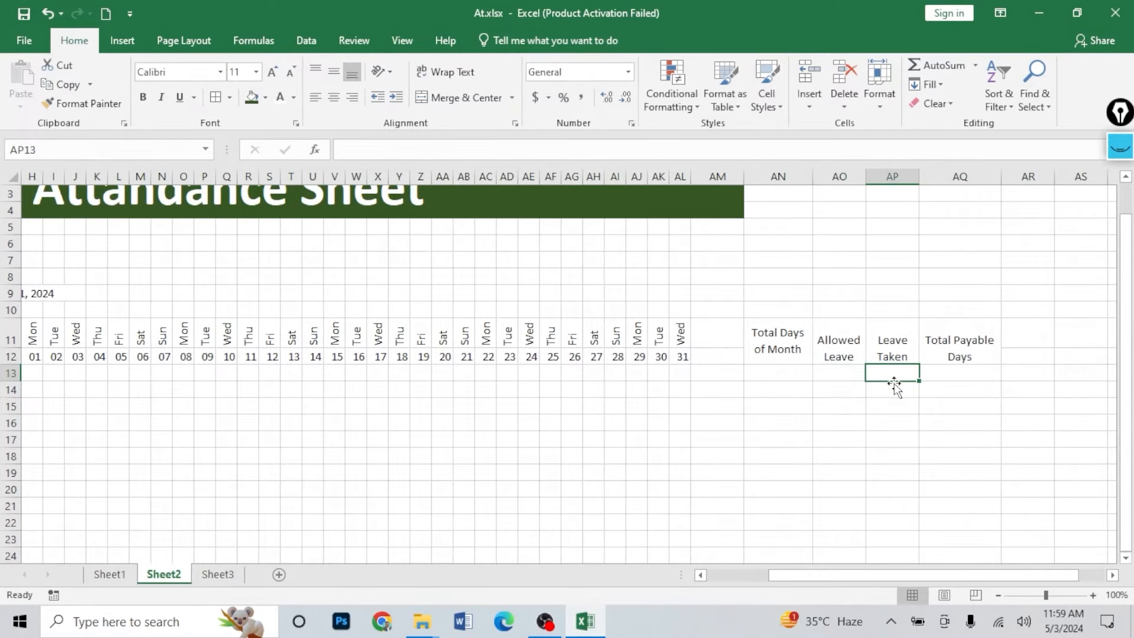
pyautogui.moveTo(892, 389); pyautogui.dragTo(890, 420)
pyautogui.click(888, 376)
pyautogui.moveTo(767, 377); pyautogui.dragTo(955, 555)
pyautogui.scroll(1, 957, 478)
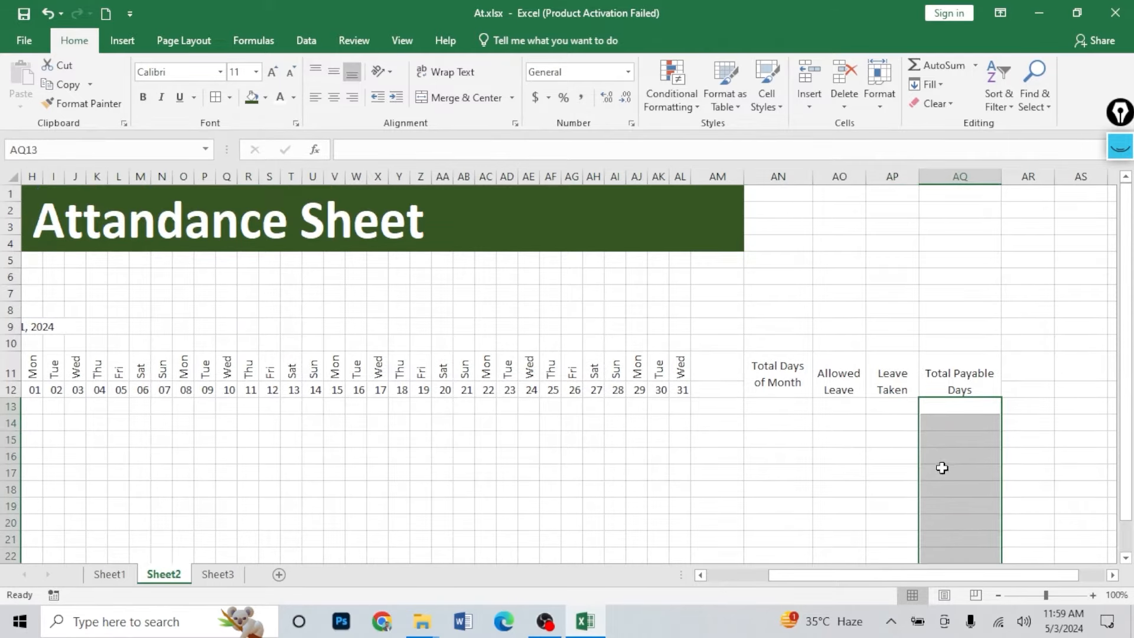
pyautogui.scroll(-1, 762, 476)
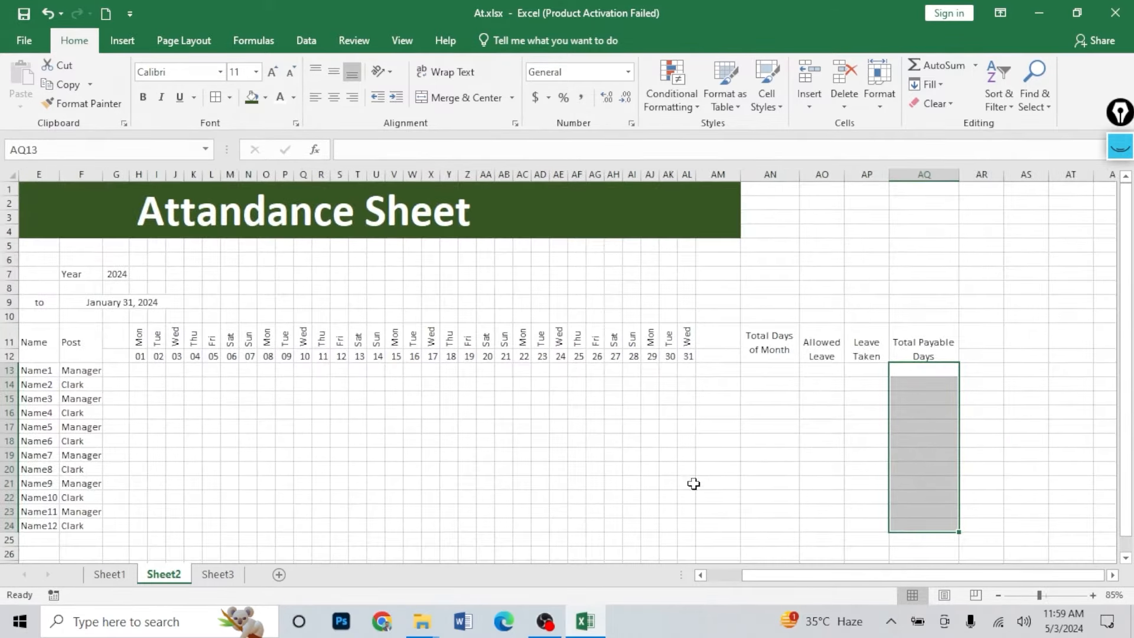
pyautogui.moveTo(774, 572); pyautogui.dragTo(730, 573)
pyautogui.scroll(-1, 590, 464)
pyautogui.scroll(1, 554, 420)
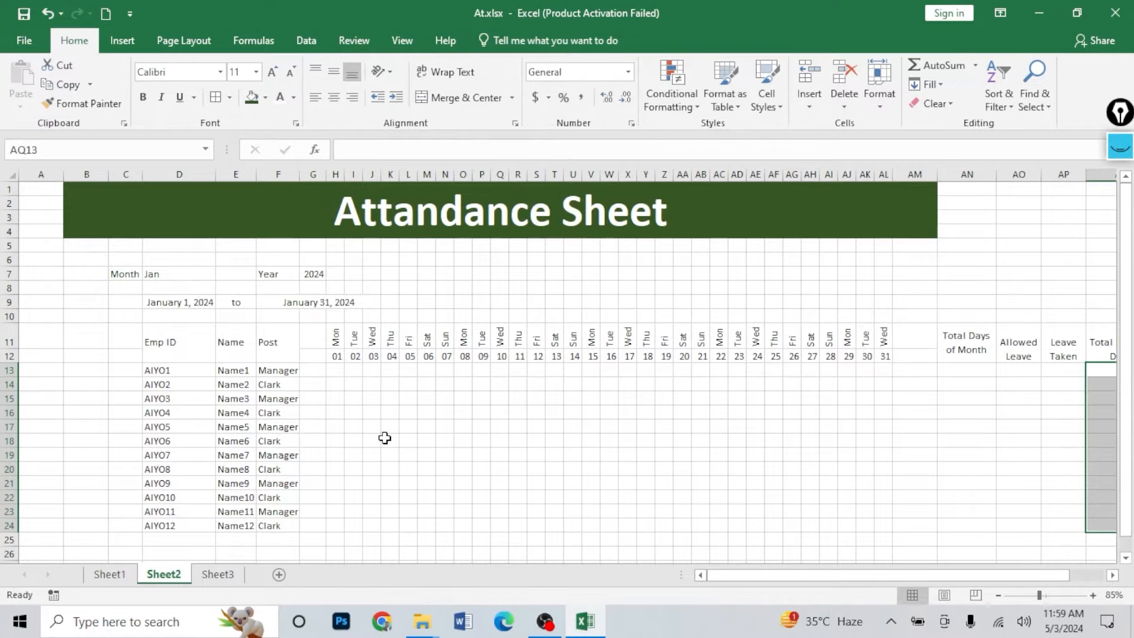
pyautogui.click(278, 527)
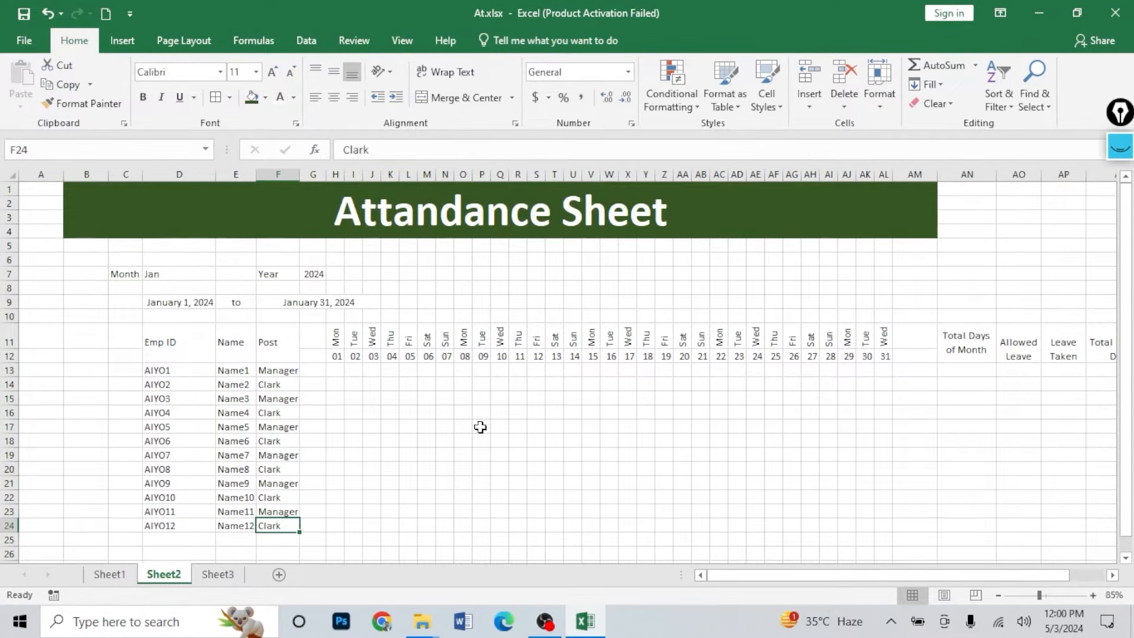
# - Widen column C slightly and fill the Month label cell C7 with yellow
pyautogui.click(121, 277)
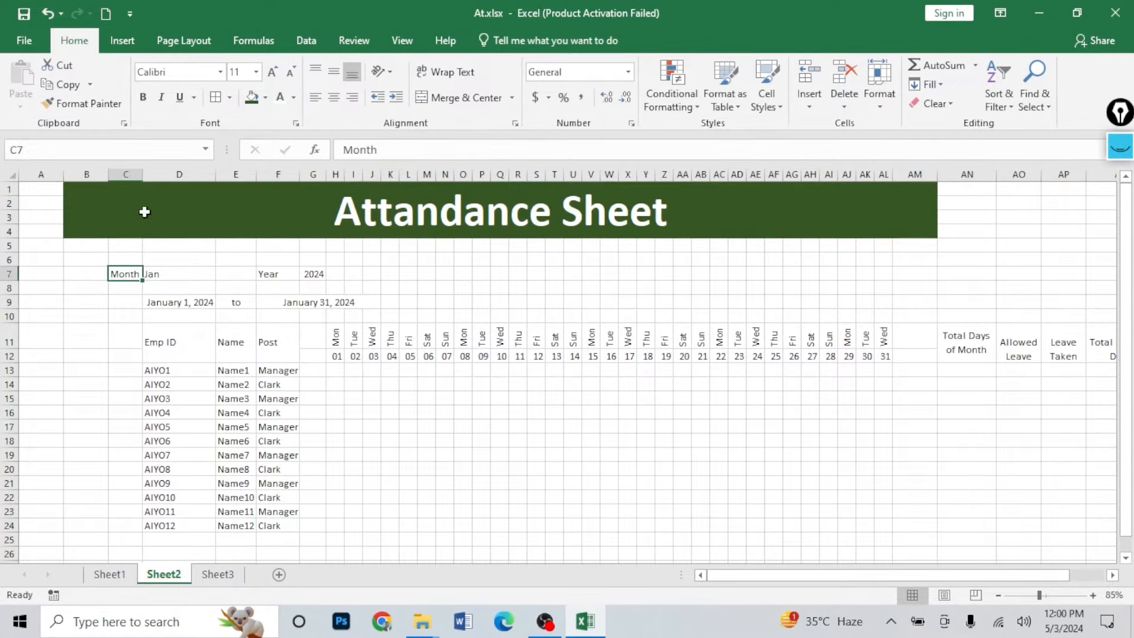
pyautogui.moveTo(147, 174); pyautogui.dragTo(150, 174)
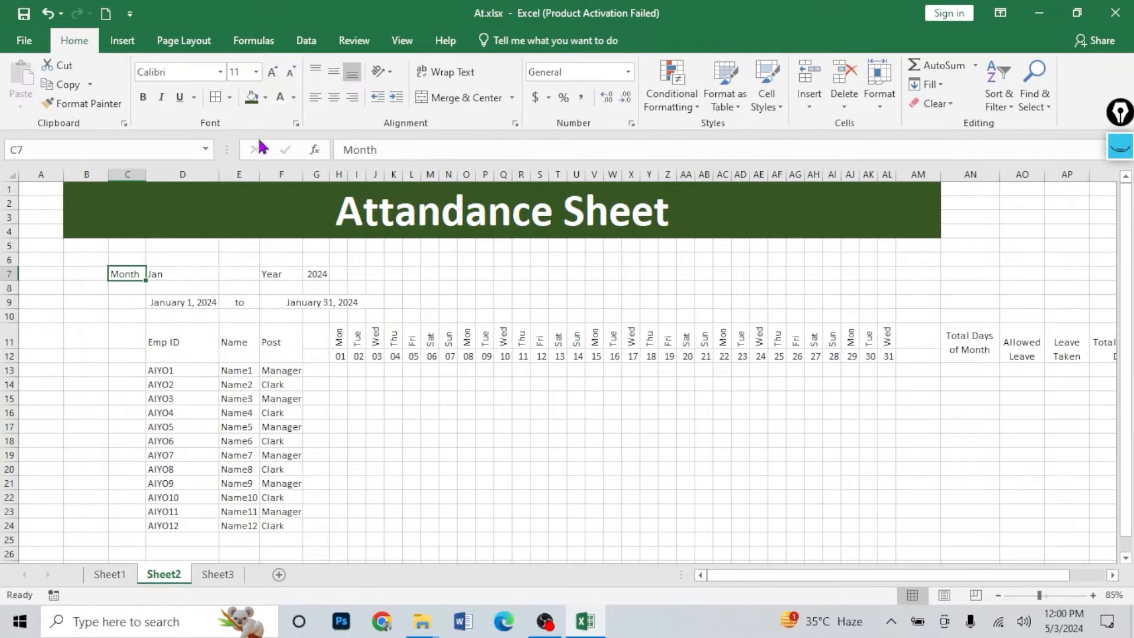
pyautogui.click(267, 99)
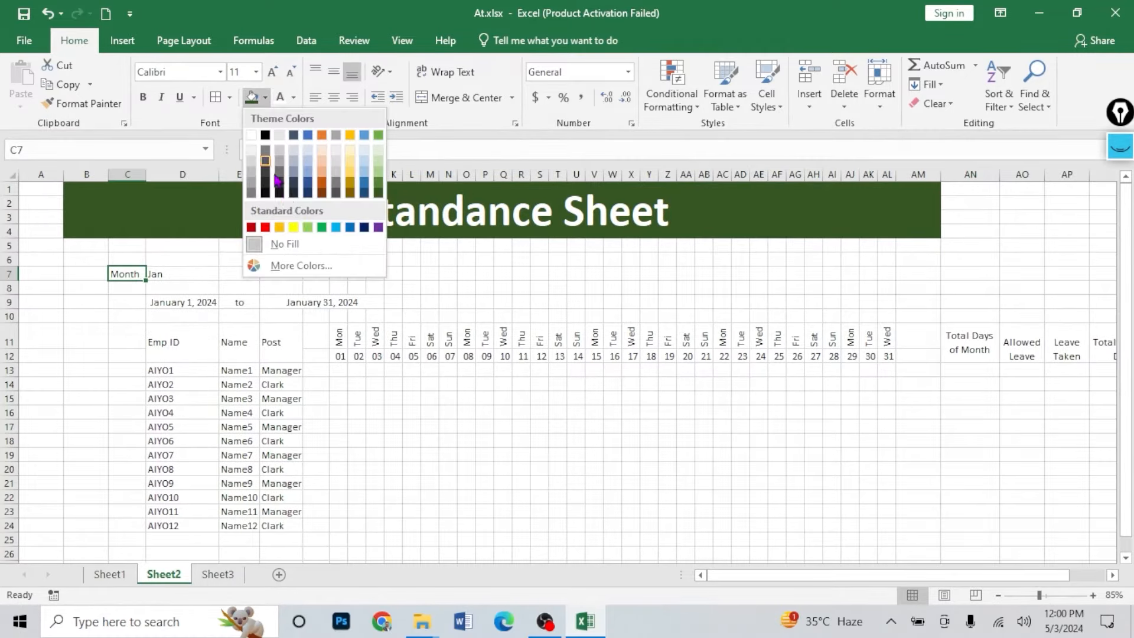
pyautogui.click(296, 228)
# - Increase the font size of the entire sheet to 14
pyautogui.scroll(4, 119, 238)
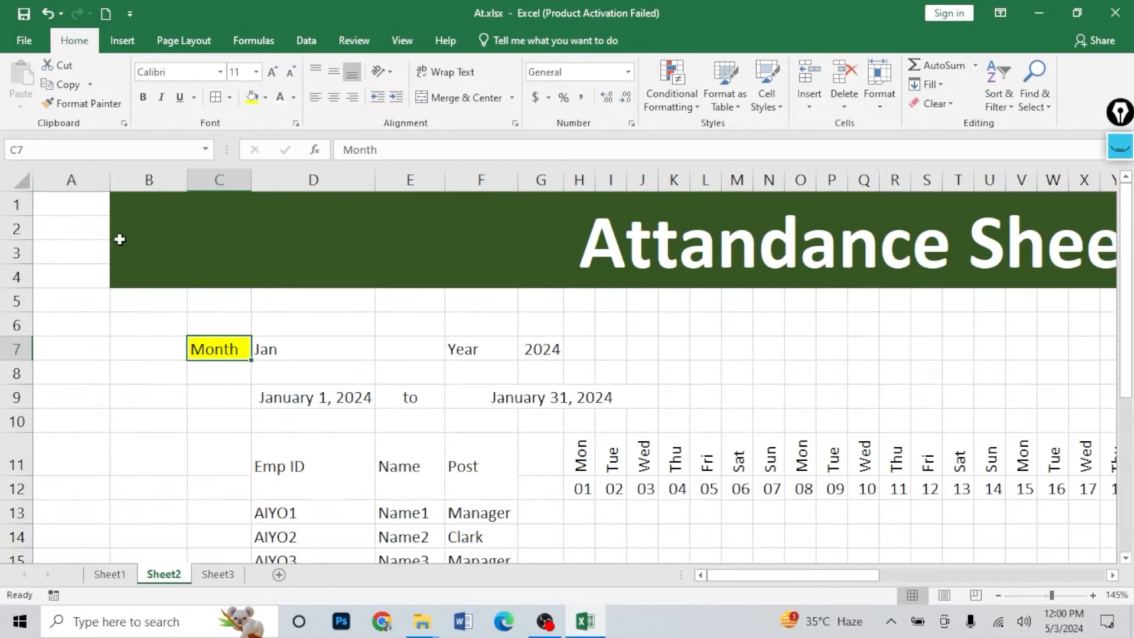
pyautogui.click(23, 182)
pyautogui.click(272, 72)
pyautogui.click(272, 72)
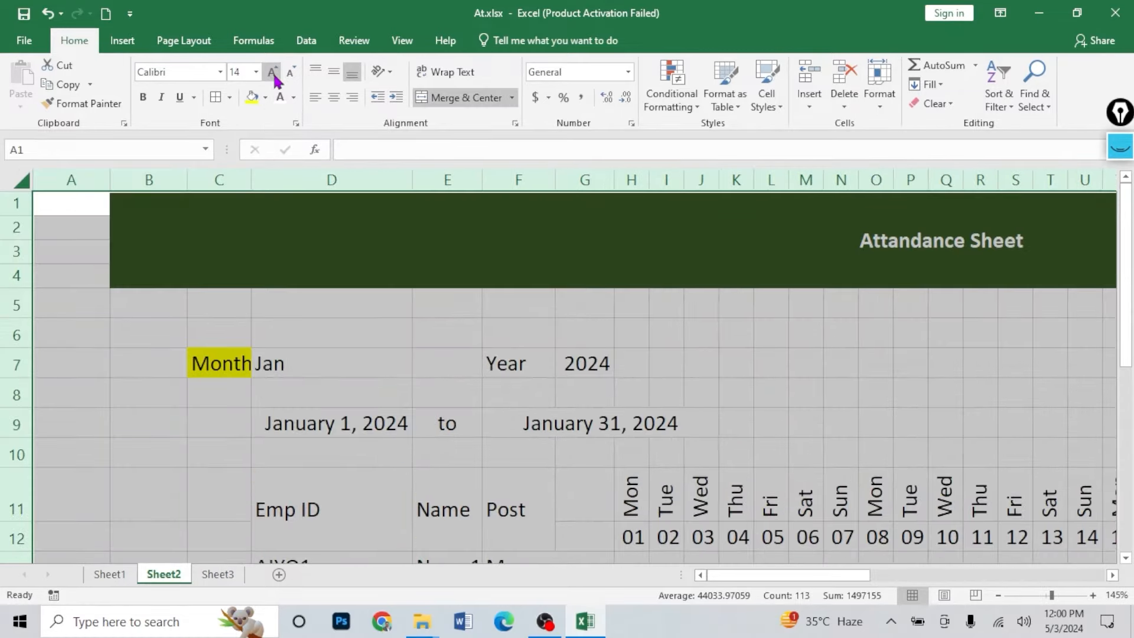
# - Fill the month dropdown cell D7 with the standard light green
pyautogui.click(299, 365)
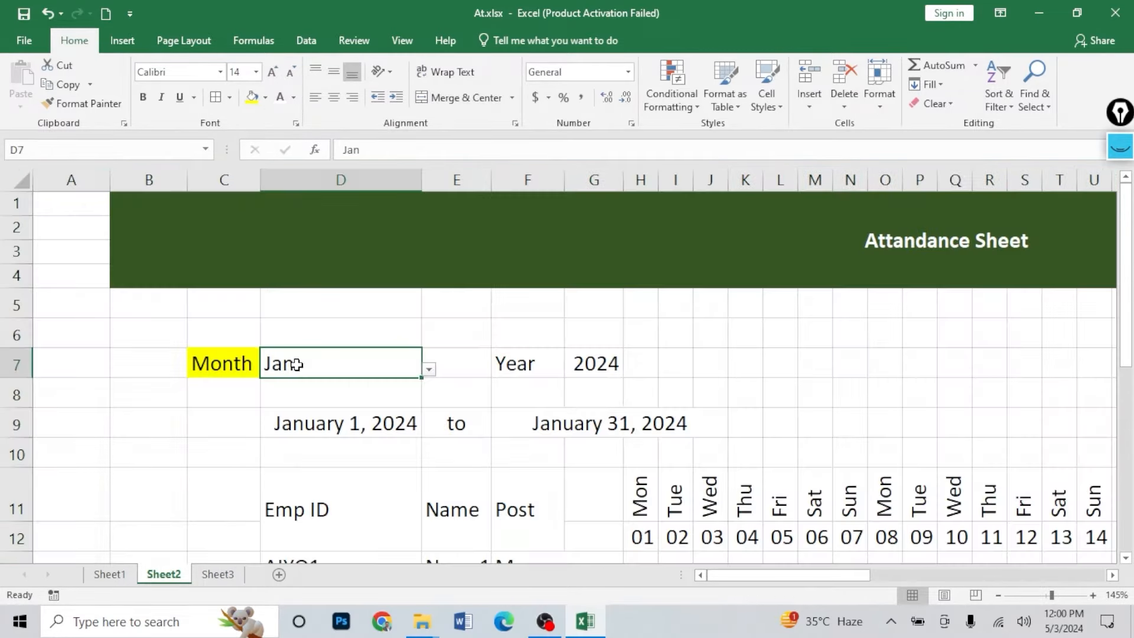
pyautogui.click(266, 100)
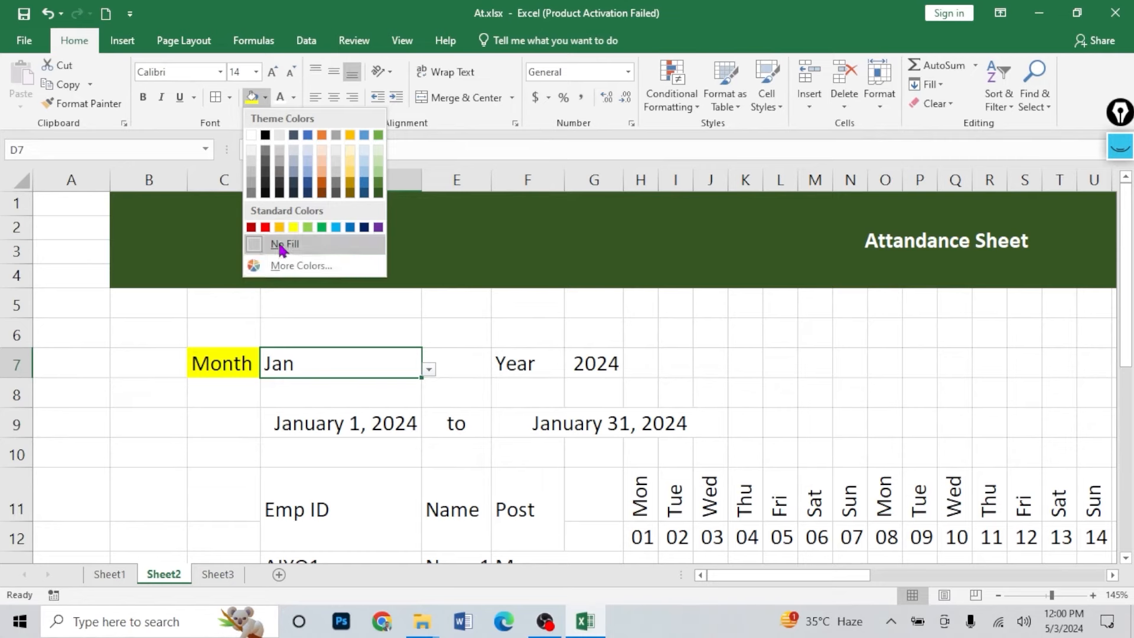
pyautogui.click(308, 228)
# - Fill the Month label cell C7 with the title banner's dark green and make its text bold and white
pyautogui.click(219, 359)
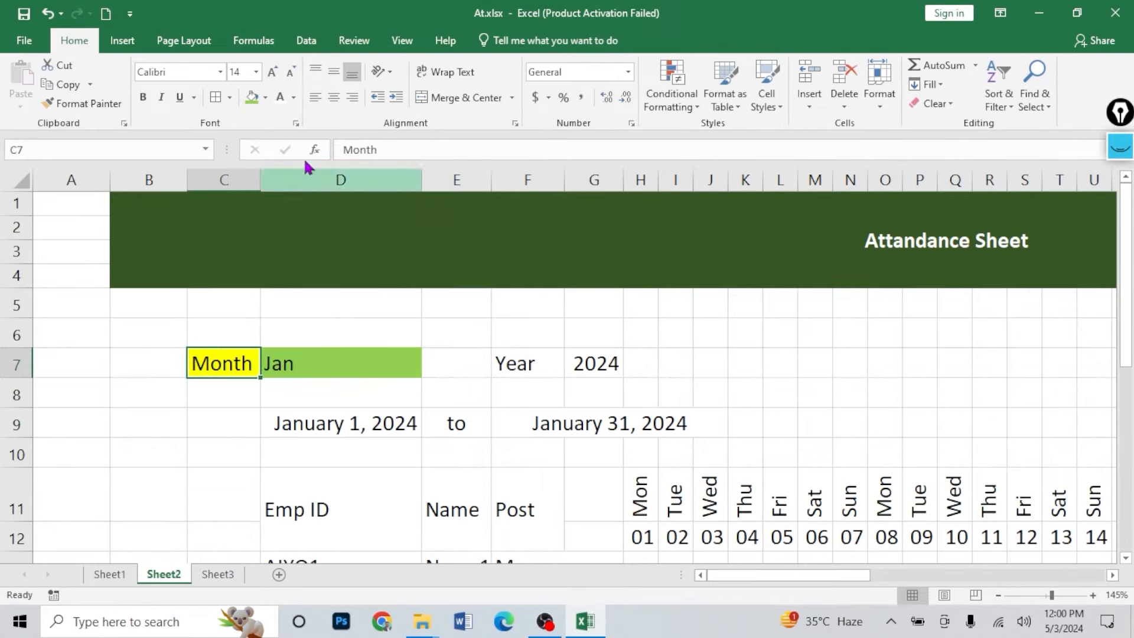
pyautogui.click(266, 98)
pyautogui.click(378, 192)
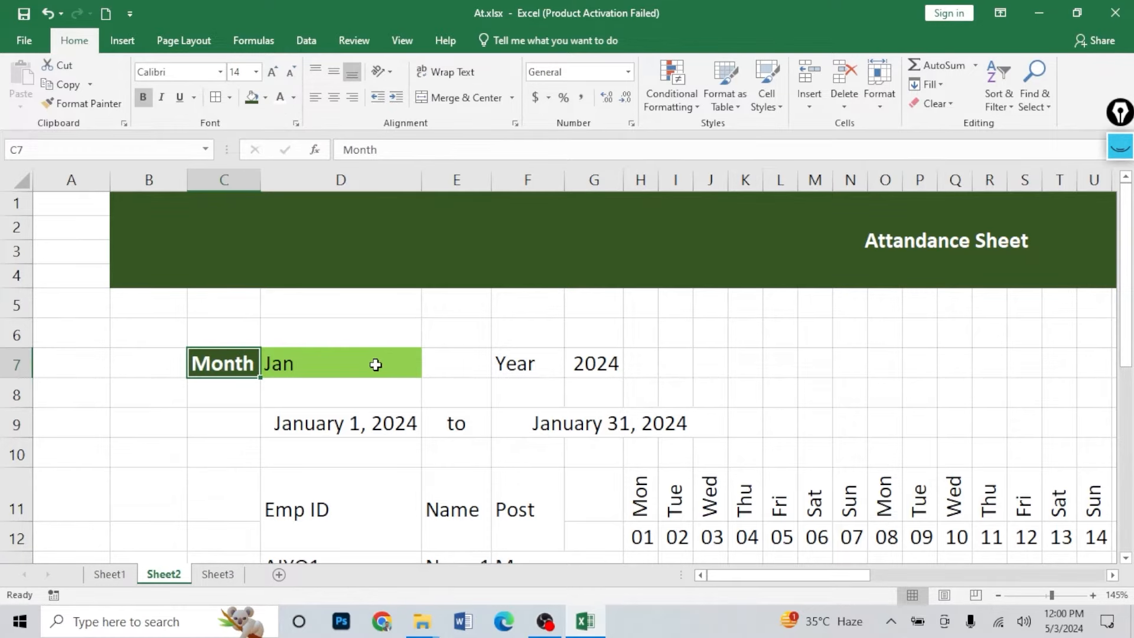
# - Fill the Year label cell F7 with the same dark green as the Month label
pyautogui.click(502, 362)
pyautogui.click(250, 98)
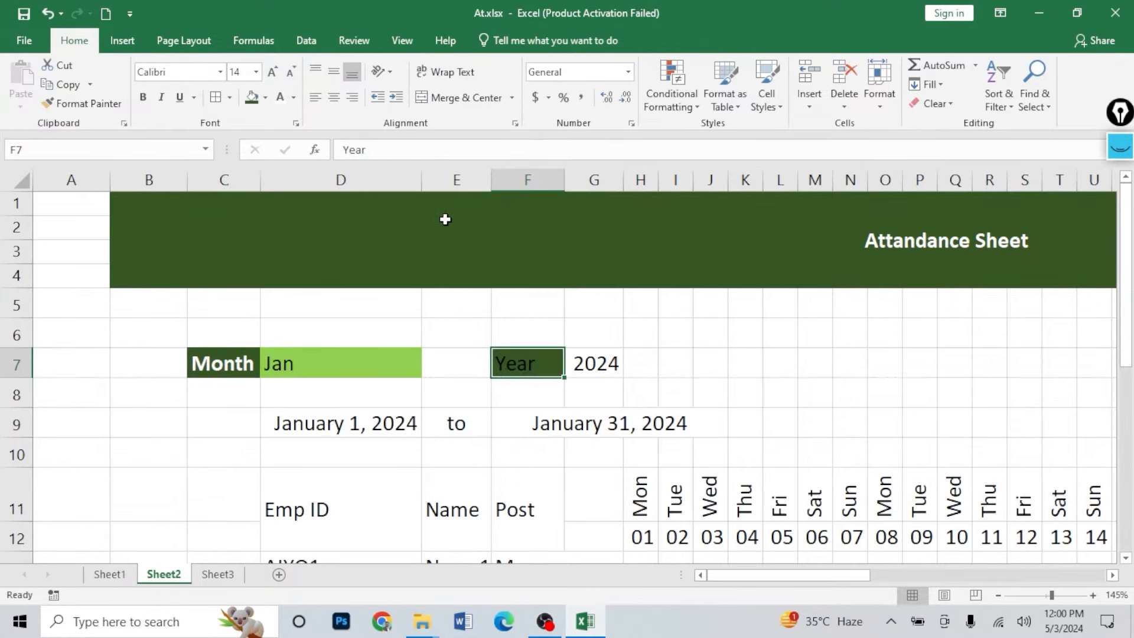
# - Make the Year label bold with white text and fill the 2024 cell beside it with light green
pyautogui.hotkey('ctrl', 'b')
pyautogui.click(280, 96)
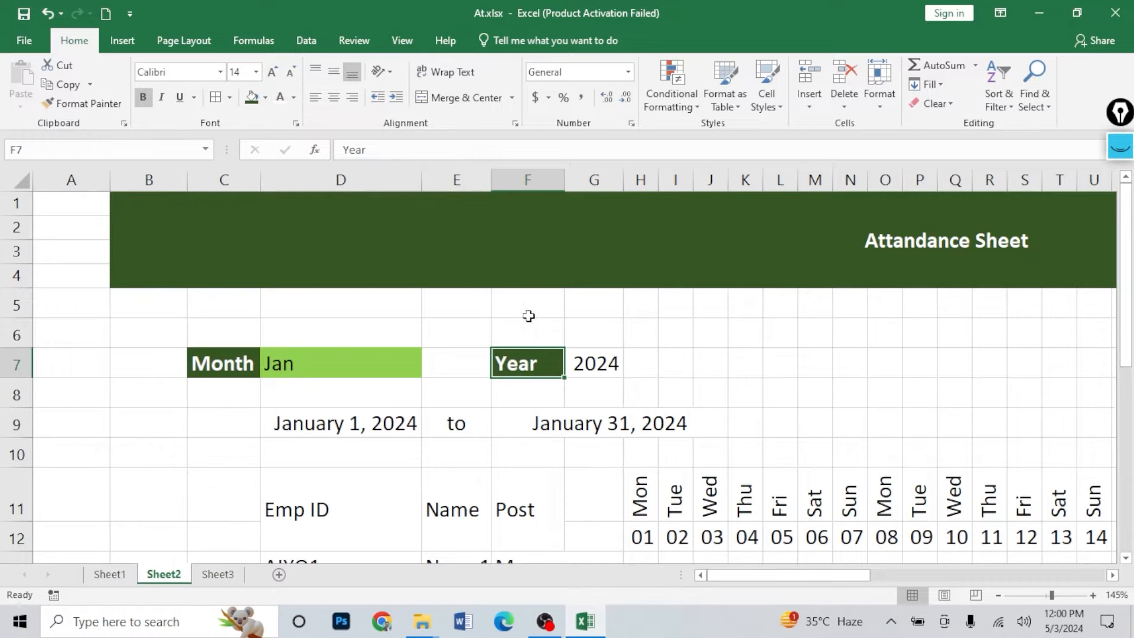
pyautogui.click(617, 364)
pyautogui.click(293, 98)
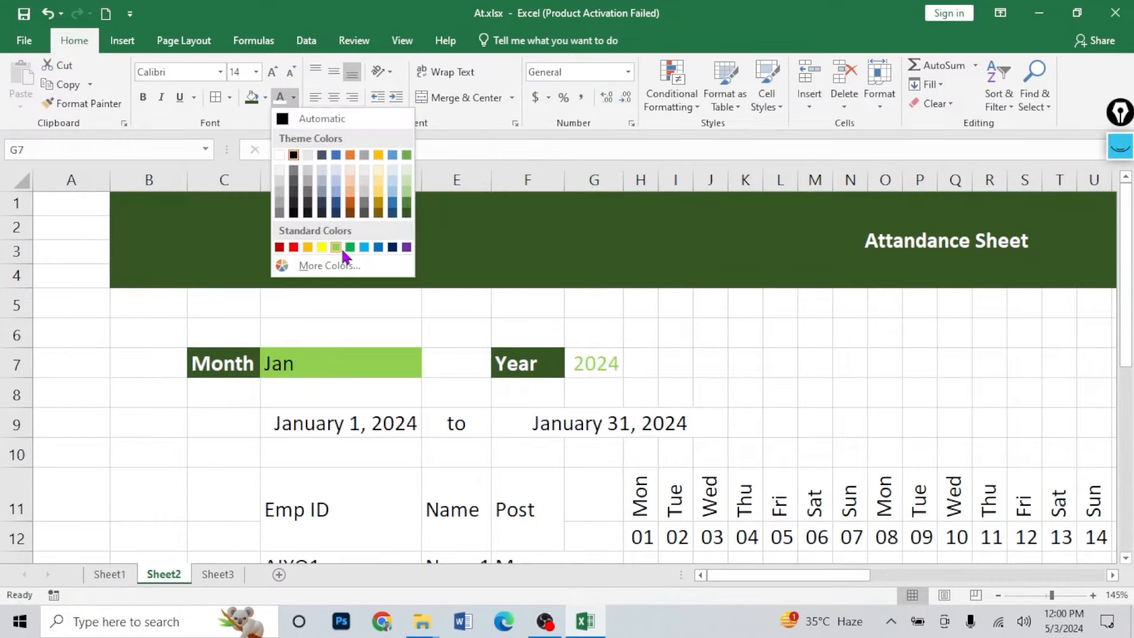
pyautogui.click(264, 97)
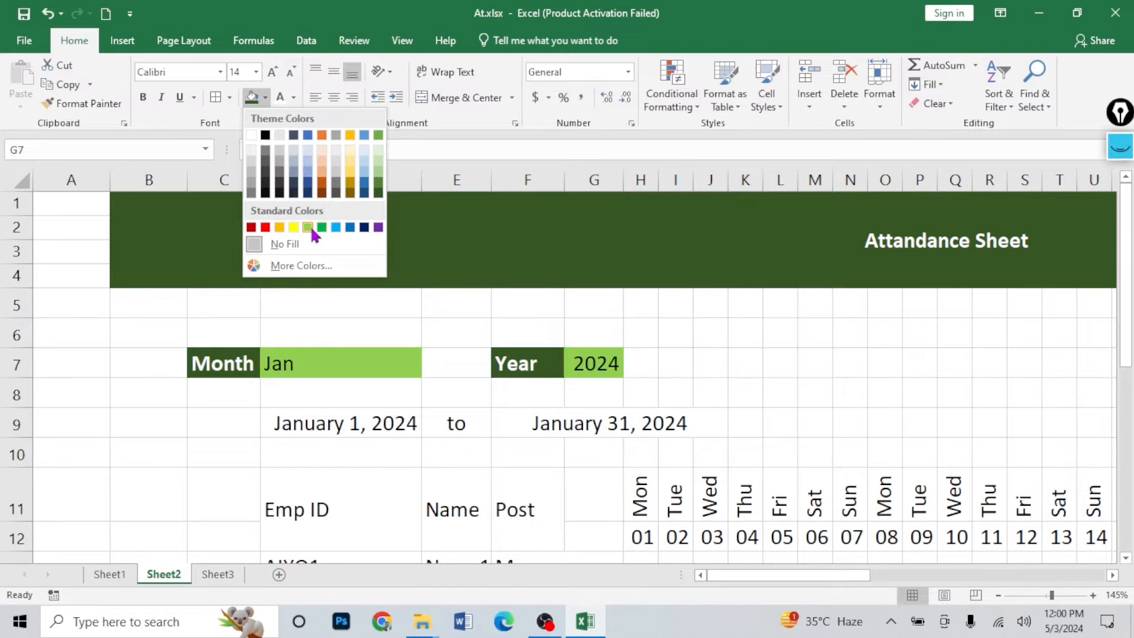
pyautogui.click(308, 228)
pyautogui.scroll(-3, 638, 361)
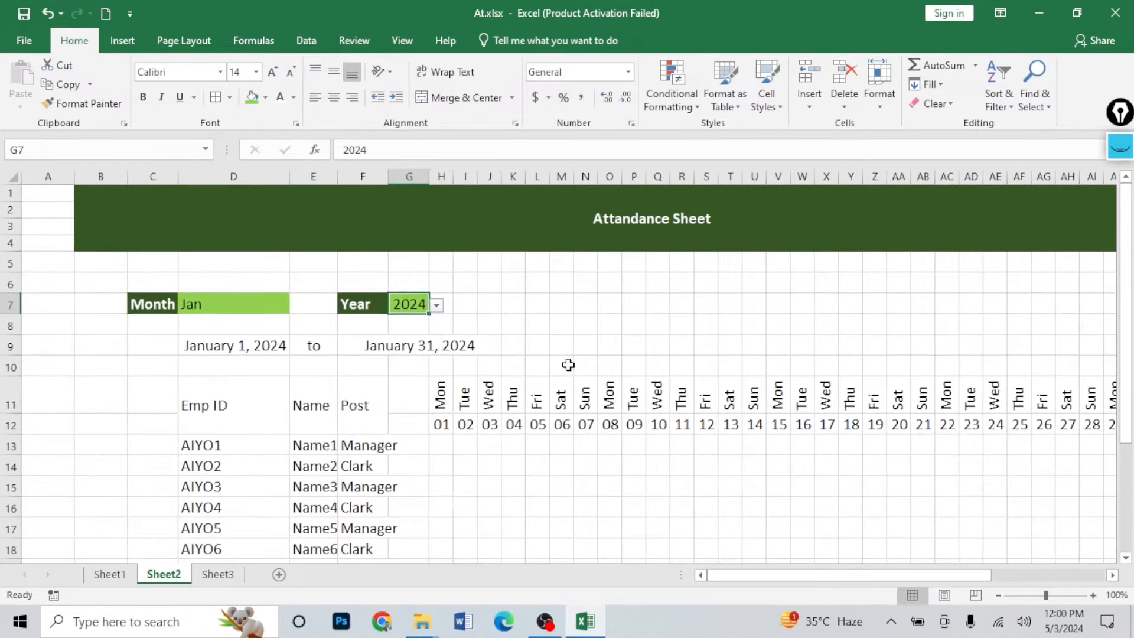
# - Format the start date in D9 with a dark blue fill and bold white text
pyautogui.click(268, 346)
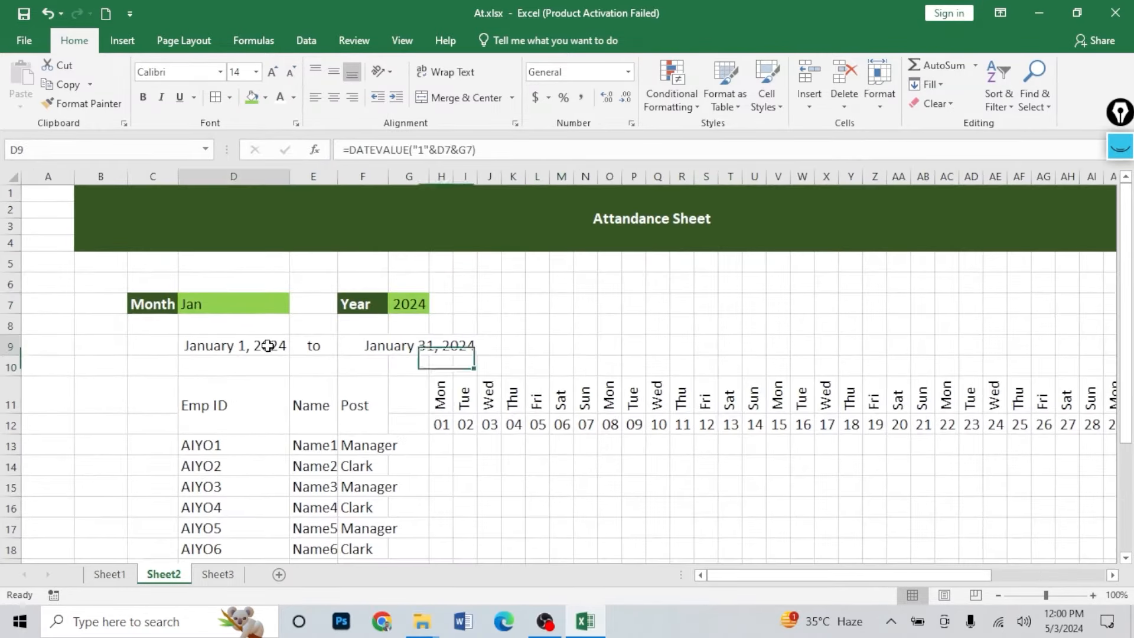
pyautogui.click(264, 97)
pyautogui.click(308, 193)
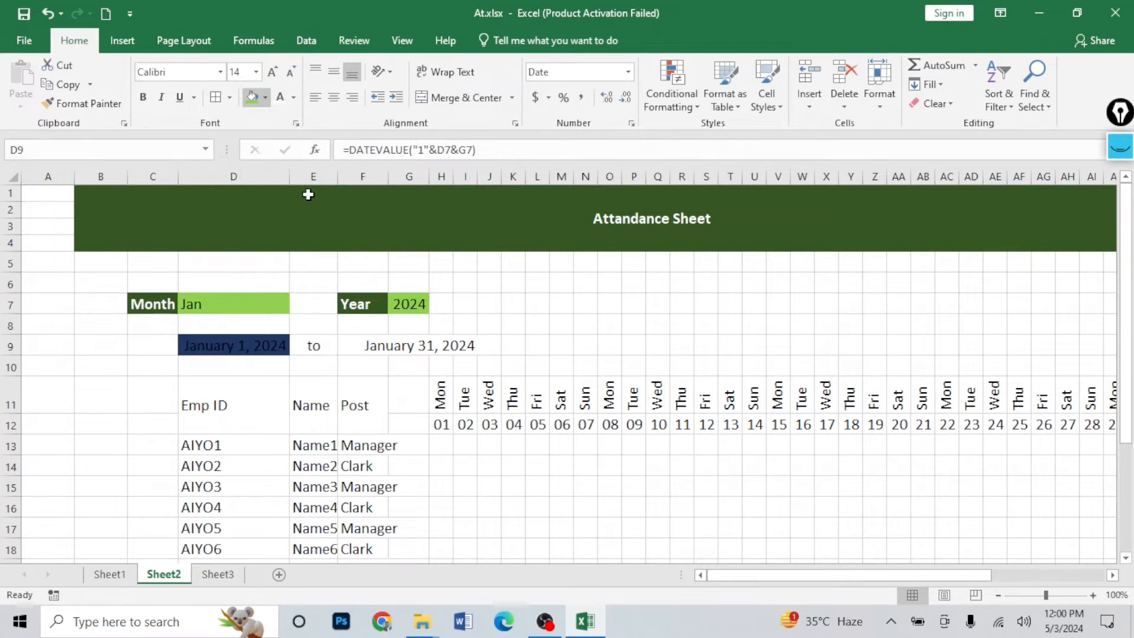
pyautogui.click(280, 97)
pyautogui.hotkey('ctrl', 'b')
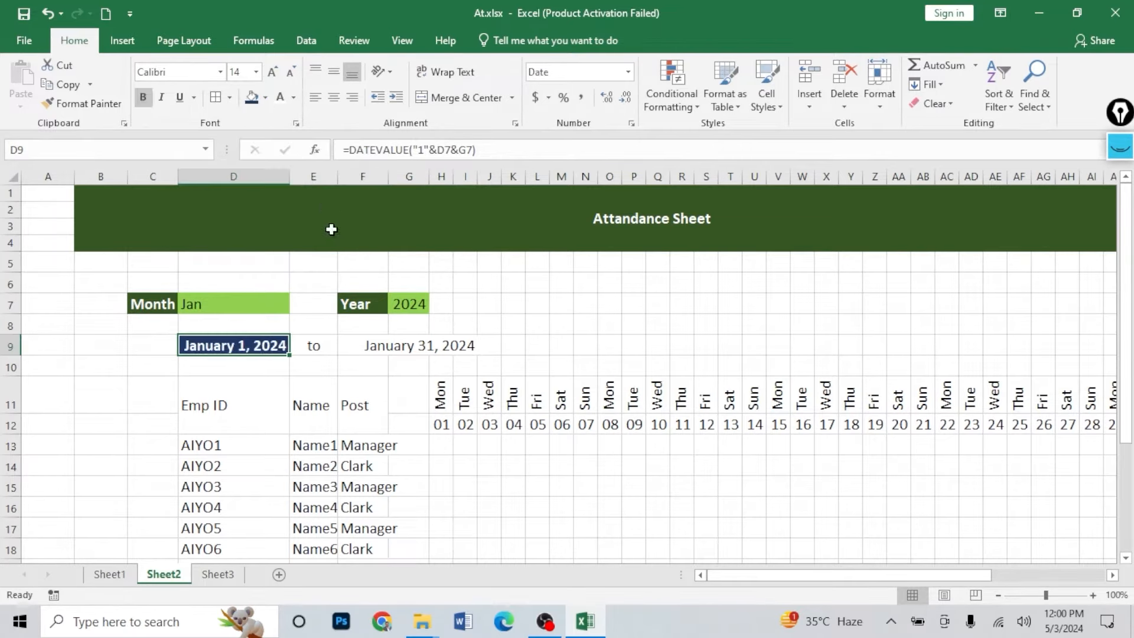
# - Copy the start date's formatting to the end date in F9 and merge and center that date across F9:J9
pyautogui.click(402, 344)
pyautogui.click(248, 346)
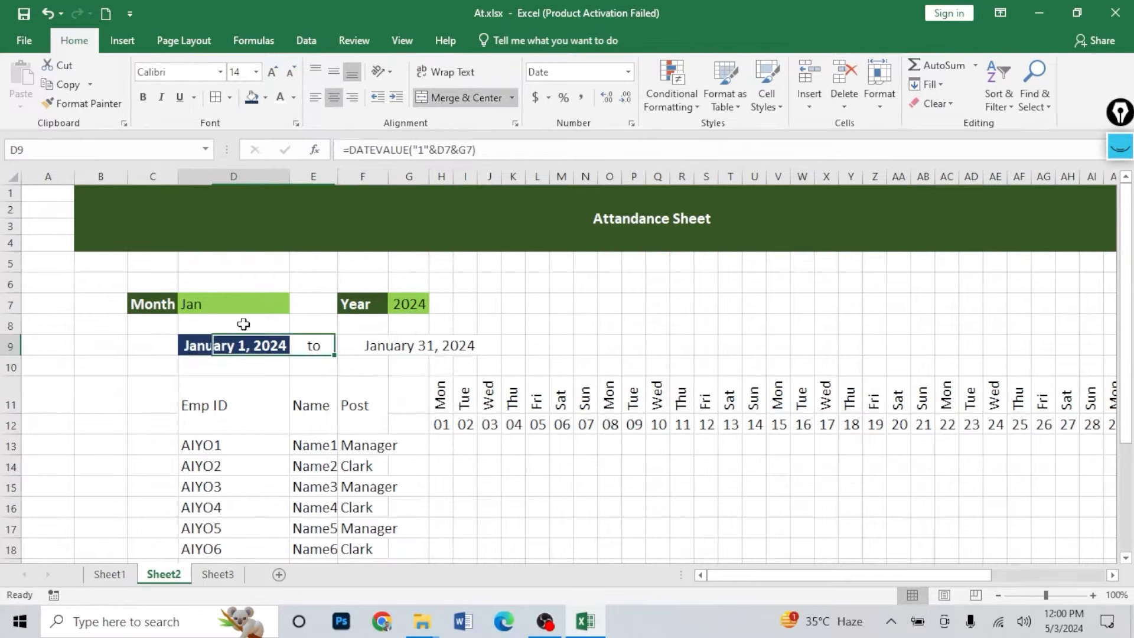
pyautogui.click(82, 104)
pyautogui.click(399, 347)
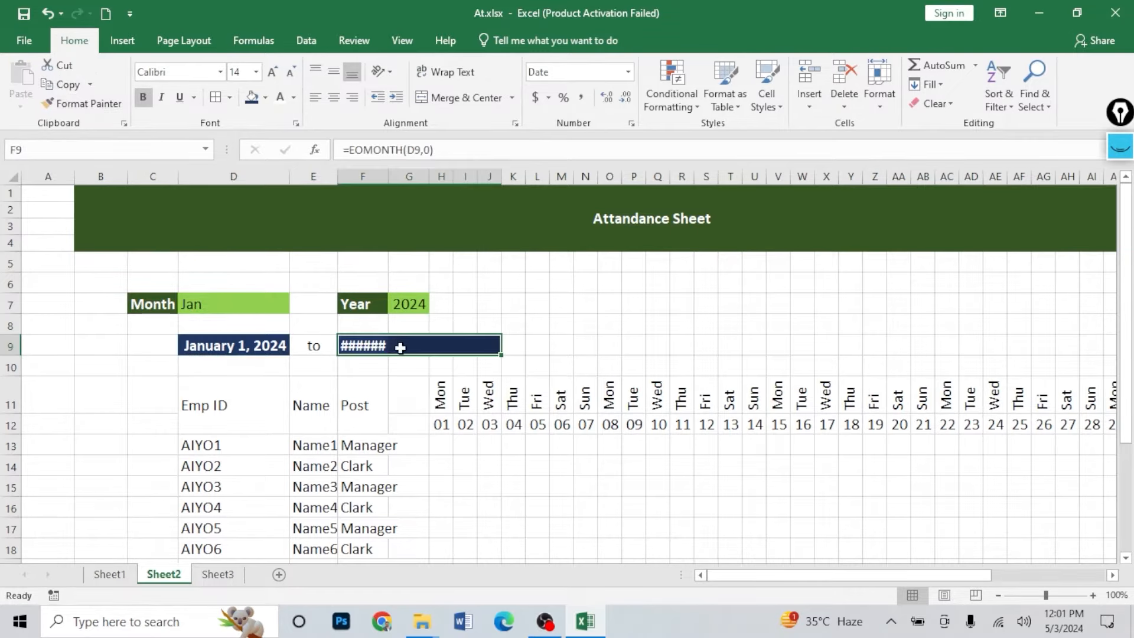
pyautogui.click(434, 100)
# - Format E9 between the dates with a dark orange-brown fill and bold white text, and change its text to "To"
pyautogui.click(311, 343)
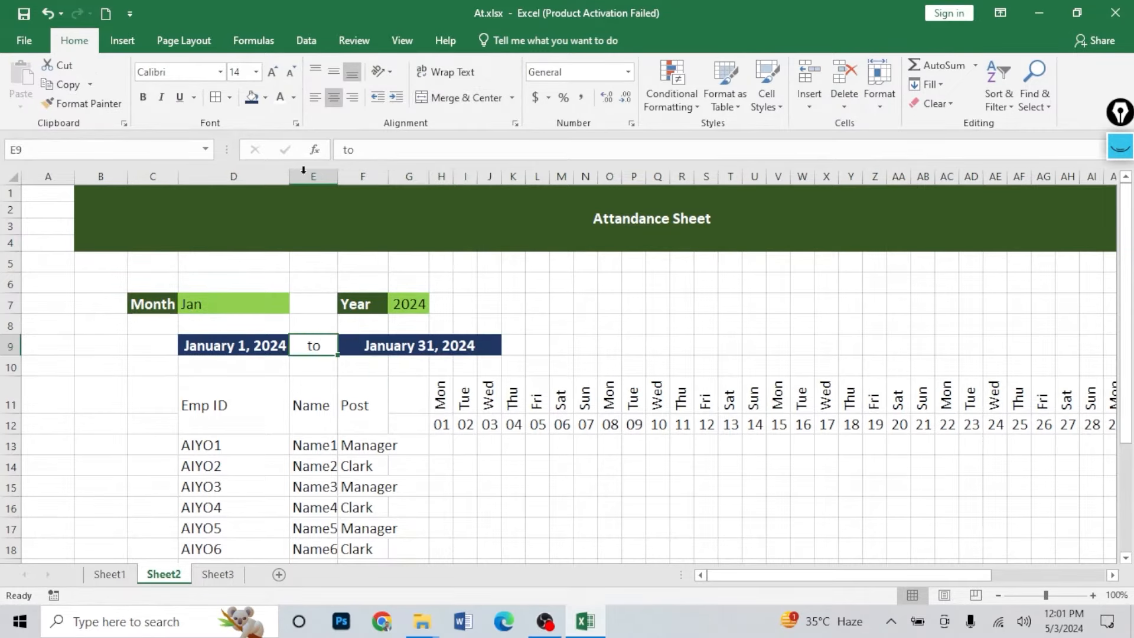
pyautogui.click(265, 99)
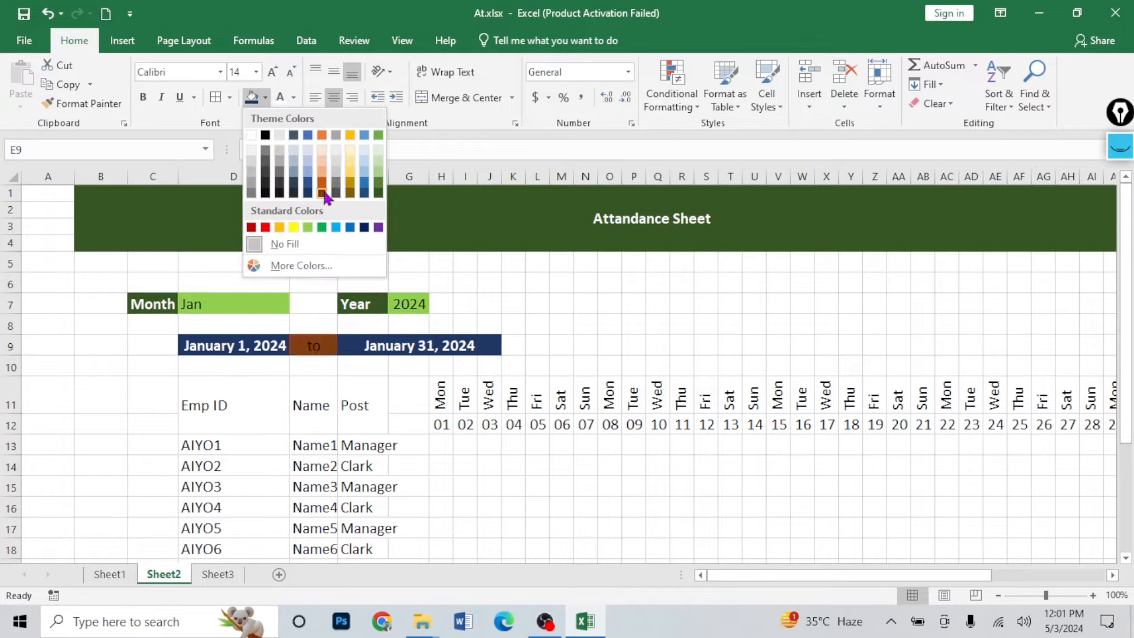
pyautogui.click(322, 194)
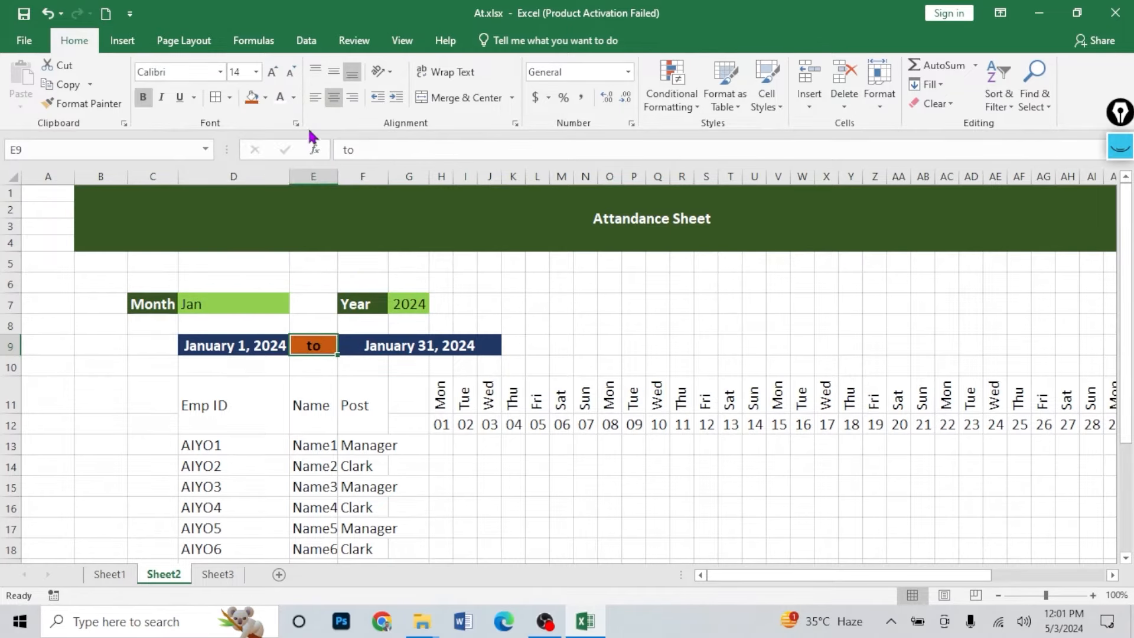
pyautogui.click(265, 99)
pyautogui.click(317, 192)
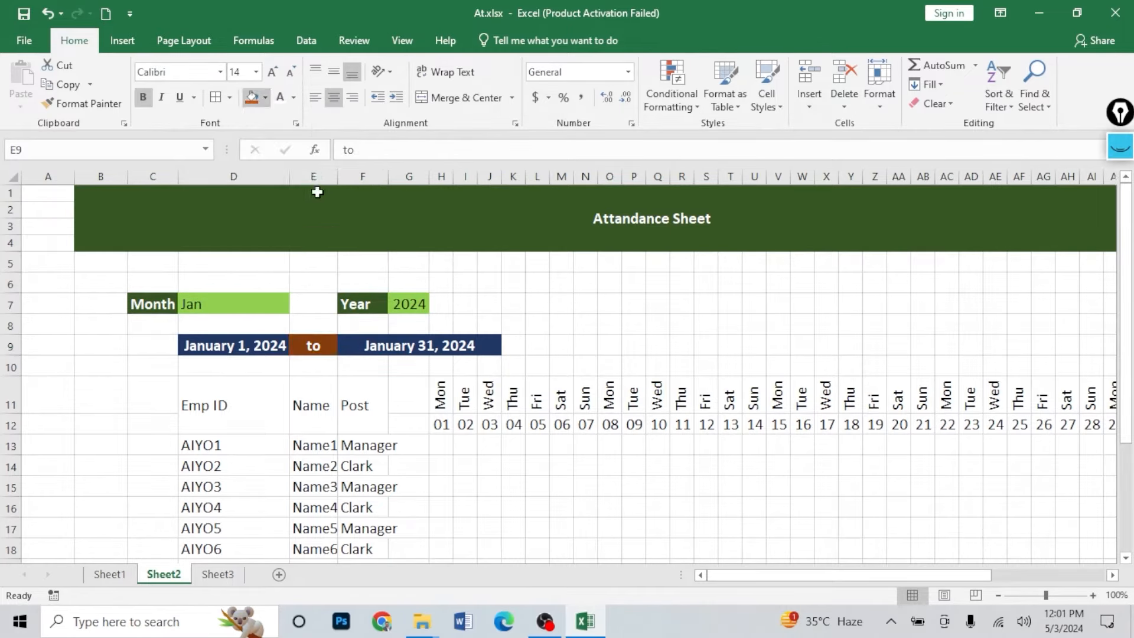
pyautogui.write('To')
pyautogui.click(399, 425)
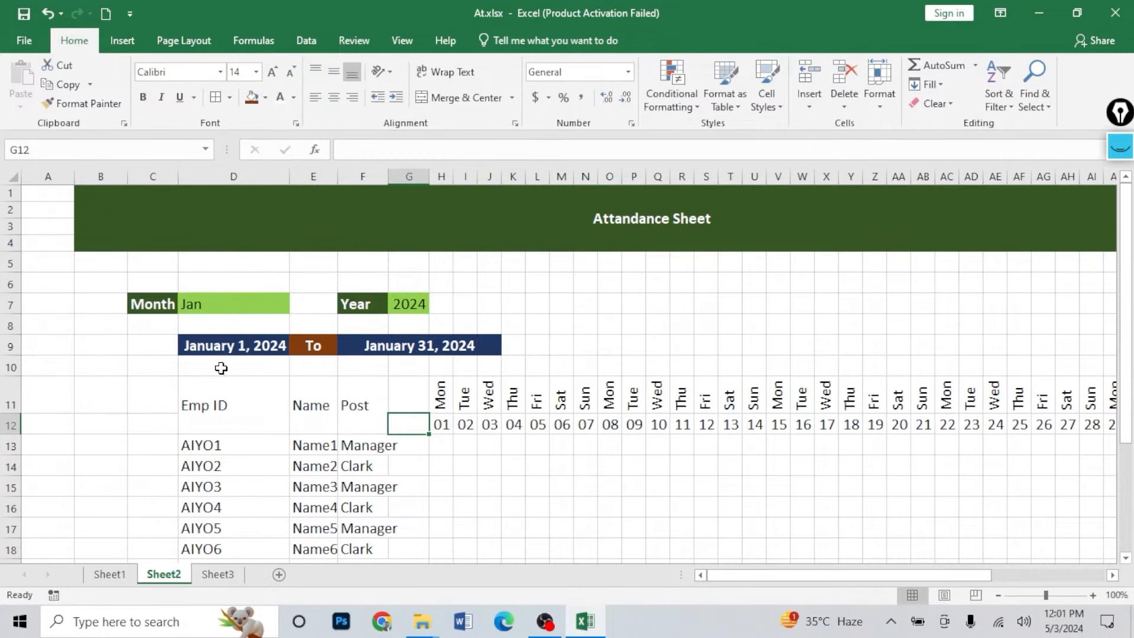
# - Fill the Emp ID, Name and Post header cells with orange and add borders around each of them
pyautogui.click(221, 368)
pyautogui.moveTo(220, 407); pyautogui.dragTo(354, 414)
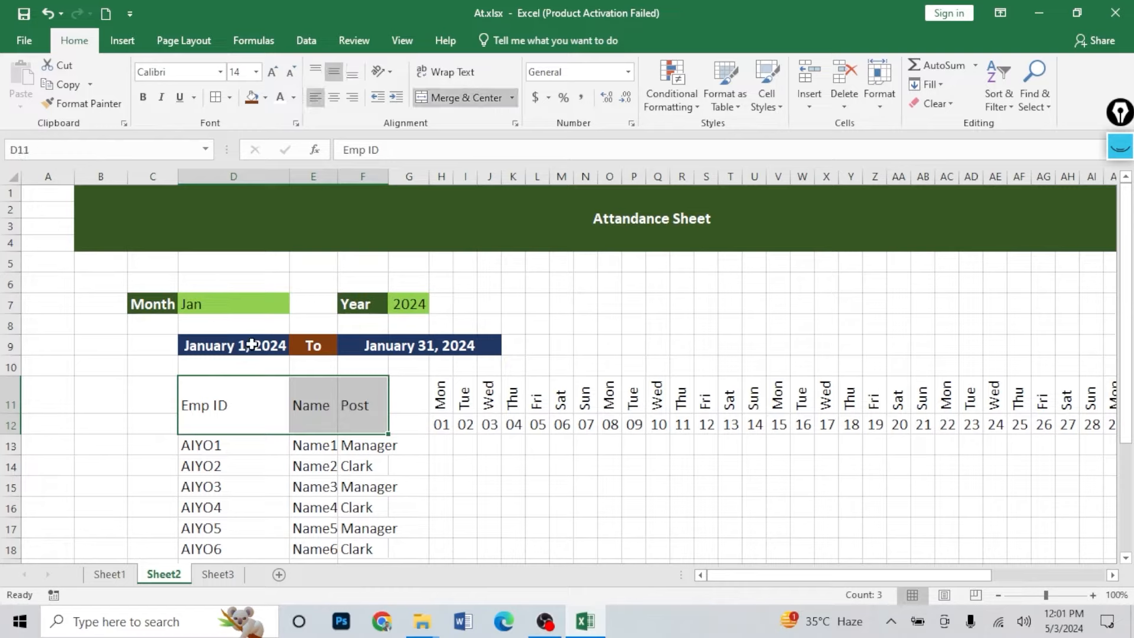
pyautogui.click(266, 98)
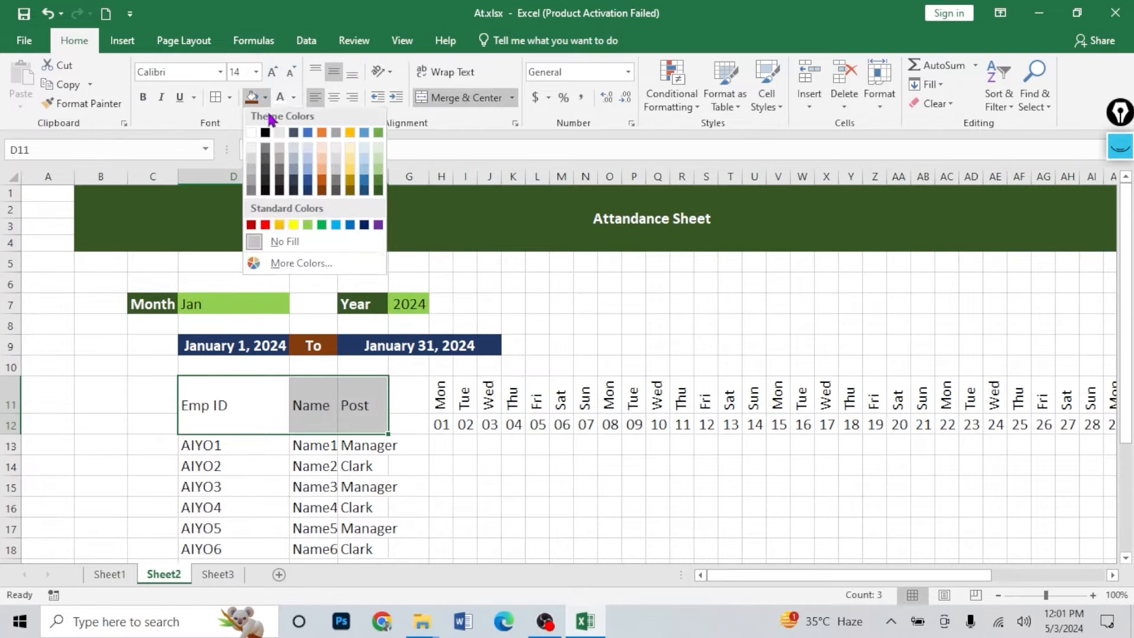
pyautogui.click(279, 228)
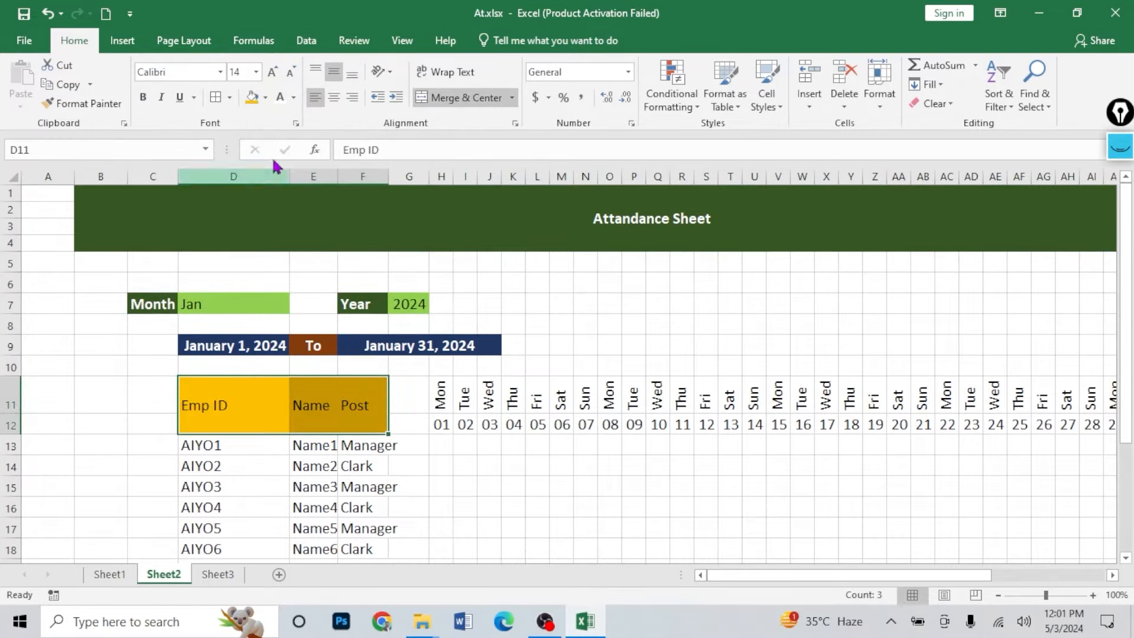
pyautogui.click(215, 98)
pyautogui.click(313, 528)
# - Add borders to all cells of the employee list D13:F24 and widen the Post column to fit its entries
pyautogui.scroll(-1, 259, 441)
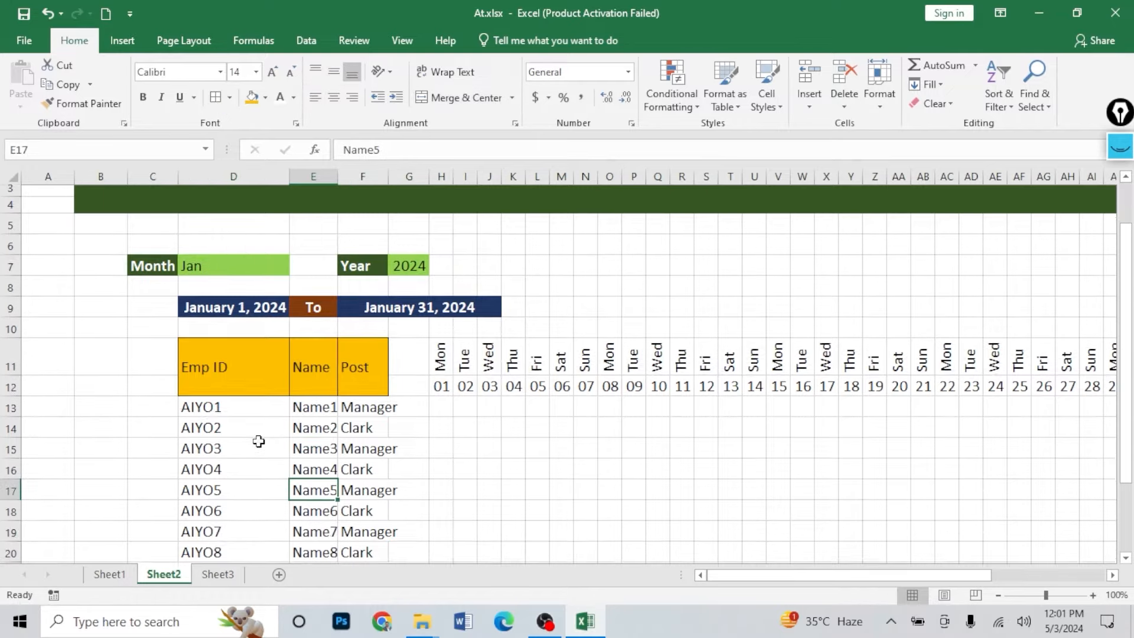
pyautogui.moveTo(218, 395); pyautogui.dragTo(365, 546)
pyautogui.click(216, 98)
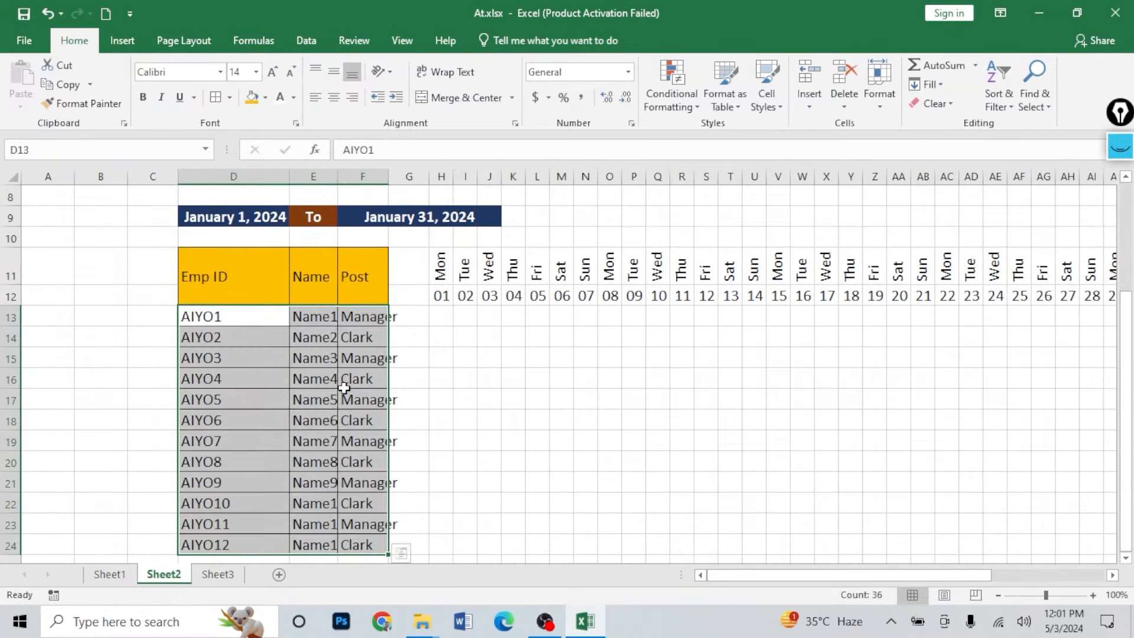
pyautogui.moveTo(388, 177); pyautogui.dragTo(403, 177)
pyautogui.scroll(2, 388, 362)
pyautogui.click(372, 384)
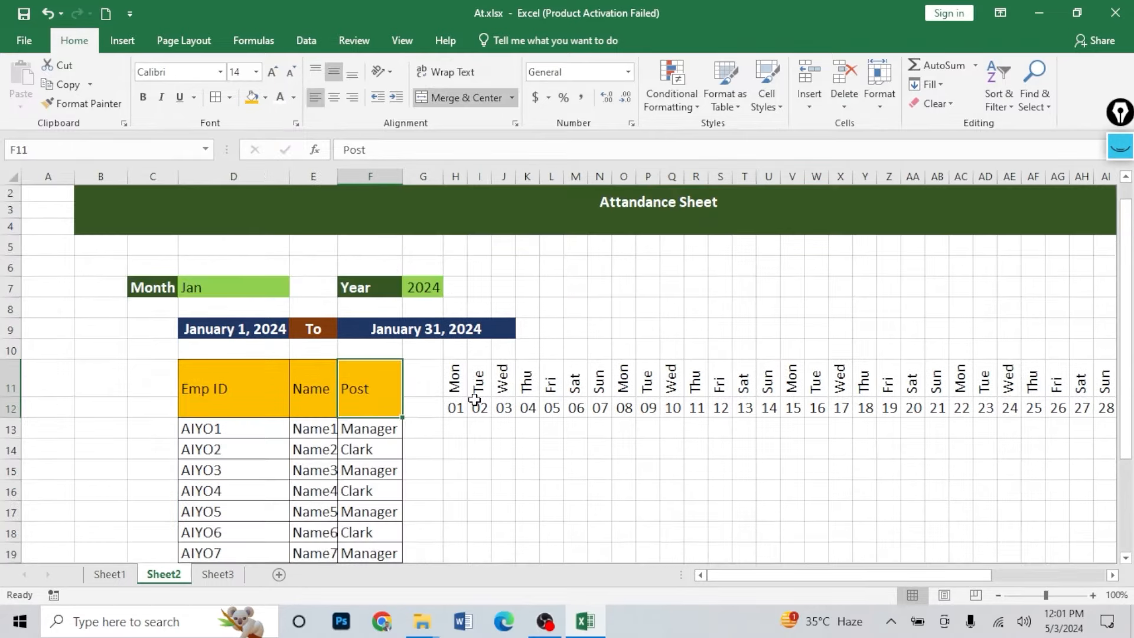
# - Start a new formula-based conditional formatting rule for the range H11:AQ24
pyautogui.keyDown('ctrl'); pyautogui.scroll(-2, 474, 401); pyautogui.keyUp('ctrl')
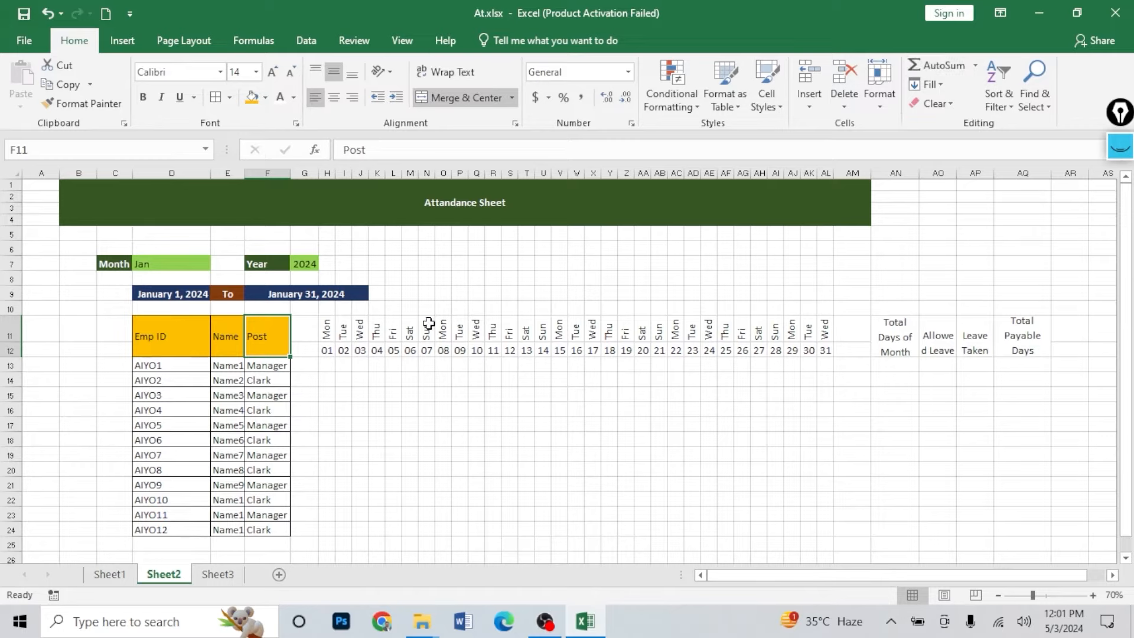
pyautogui.moveTo(323, 331); pyautogui.dragTo(1069, 527)
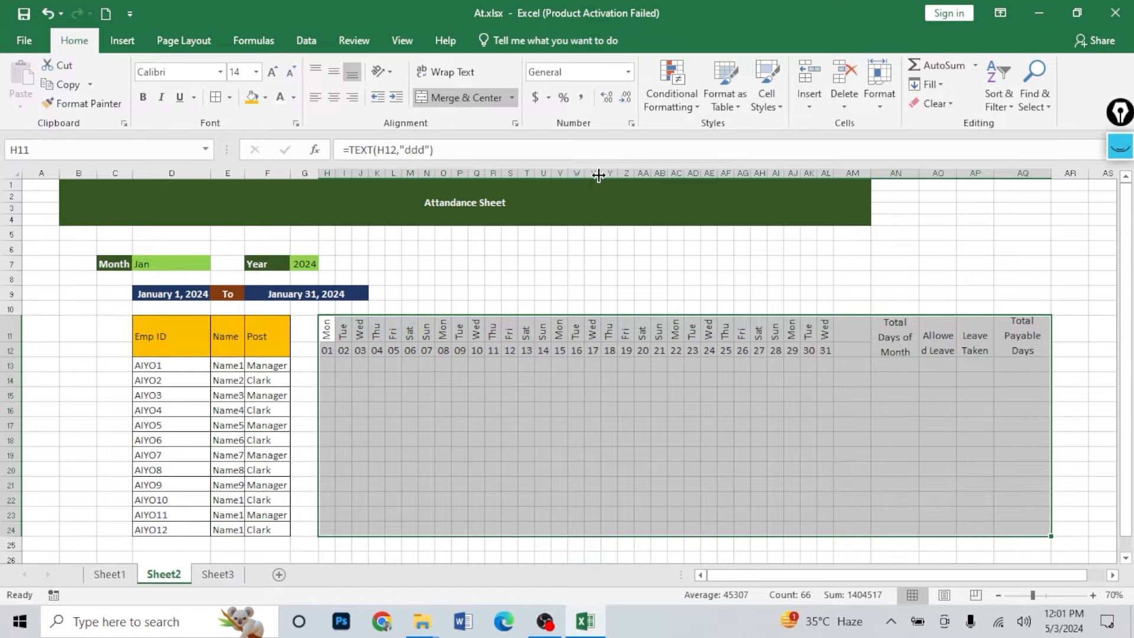
pyautogui.click(674, 104)
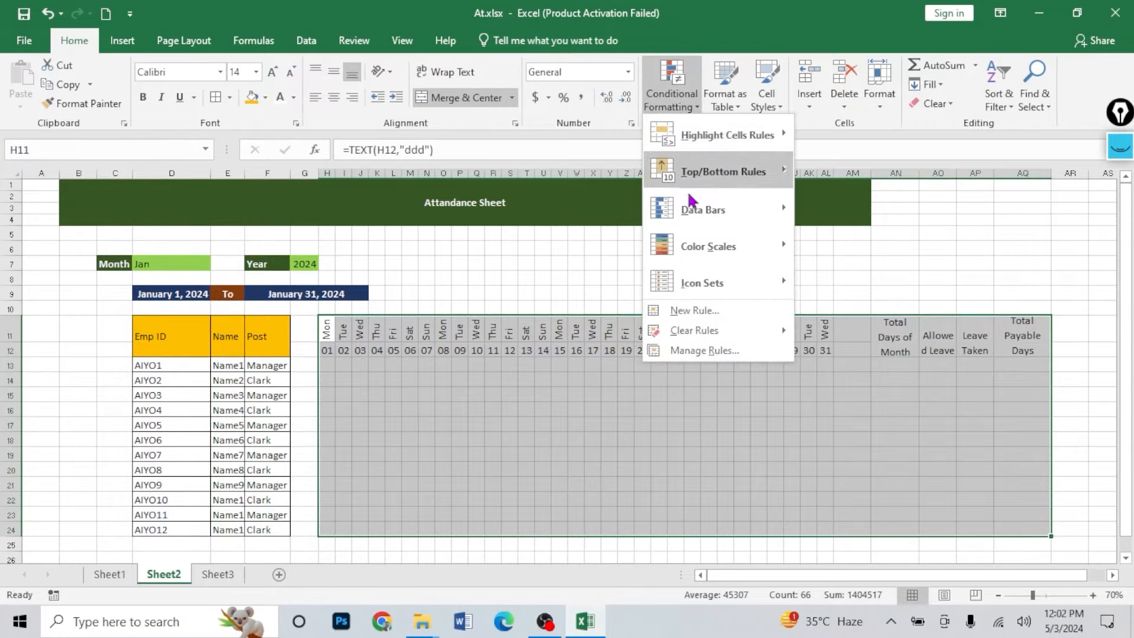
pyautogui.click(694, 310)
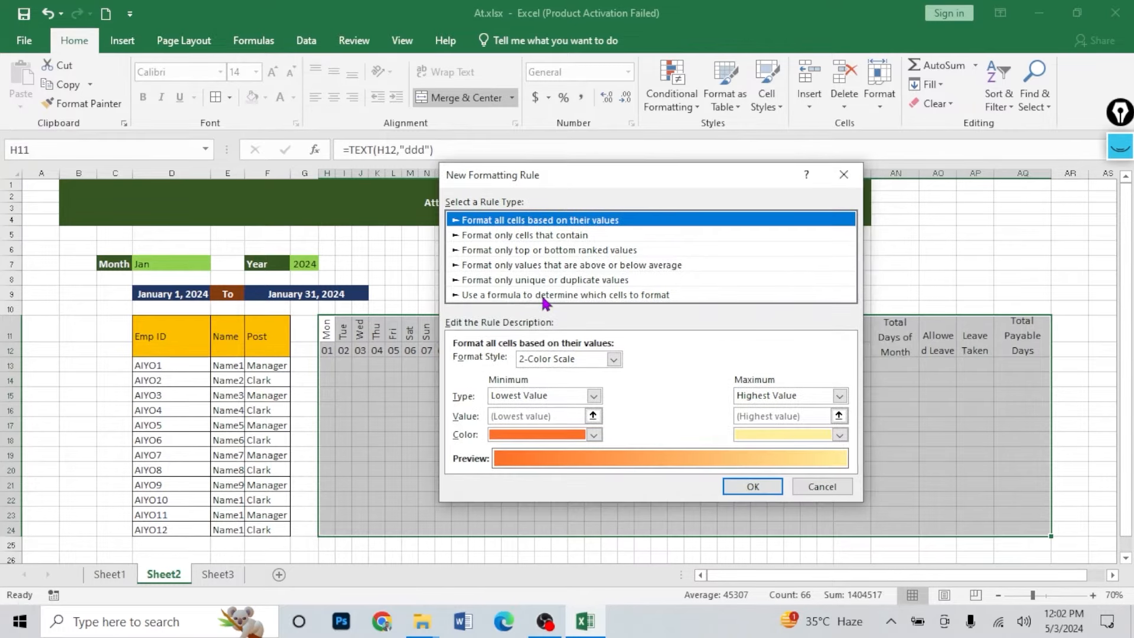
pyautogui.click(642, 297)
pyautogui.click(479, 364)
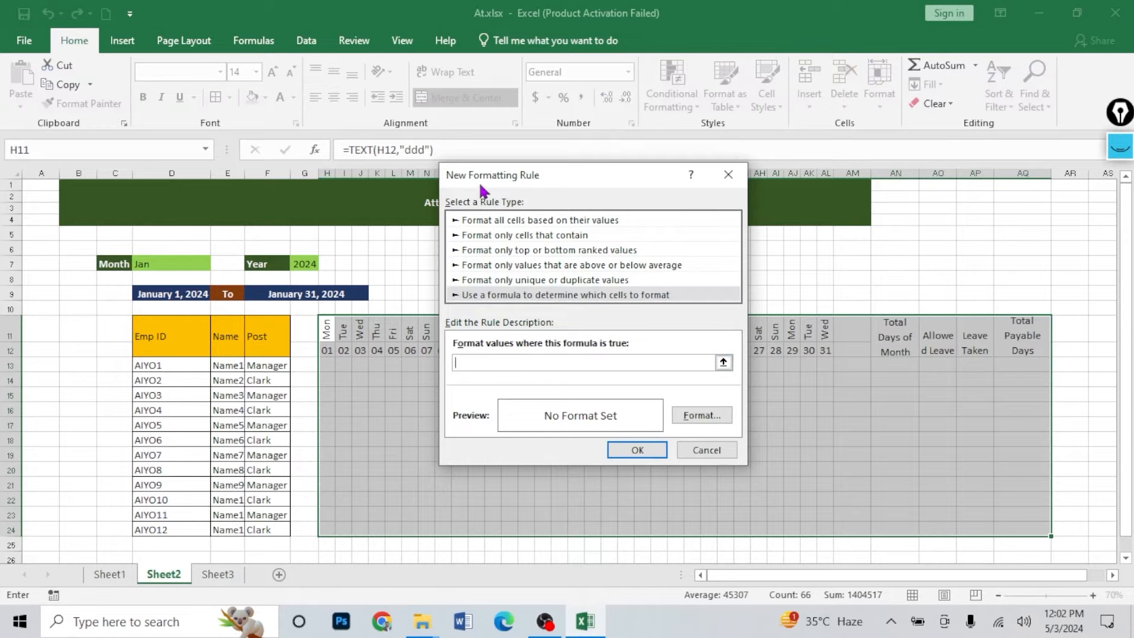
pyautogui.moveTo(482, 169); pyautogui.dragTo(507, 168)
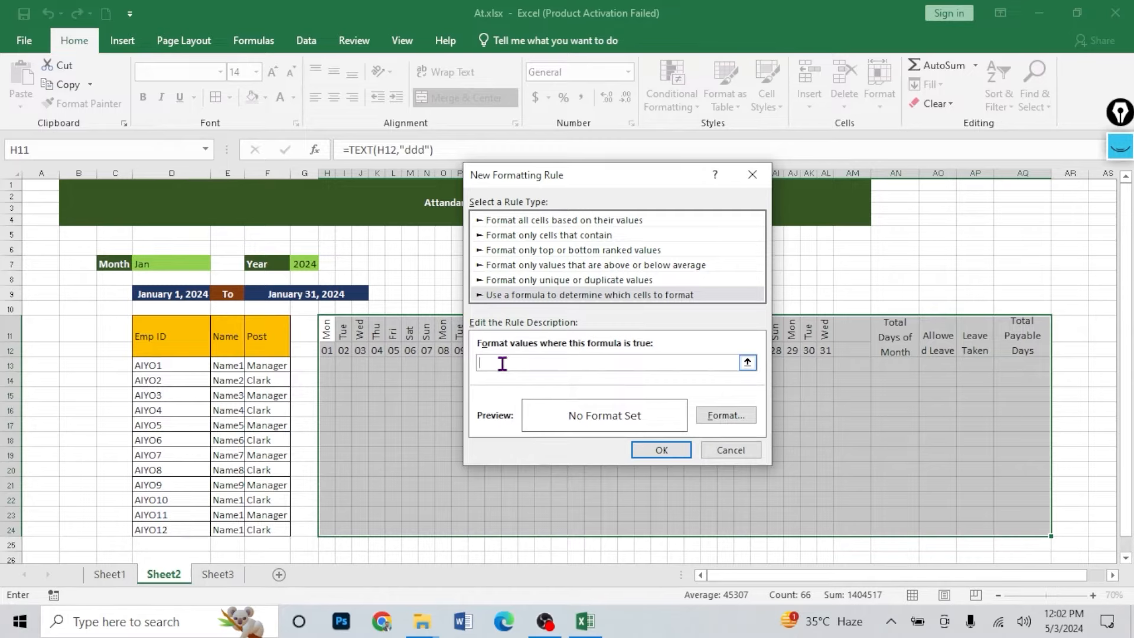
# - Enter the rule formula =H$11<>"" with the column left relative and the row absolute
pyautogui.write('=')
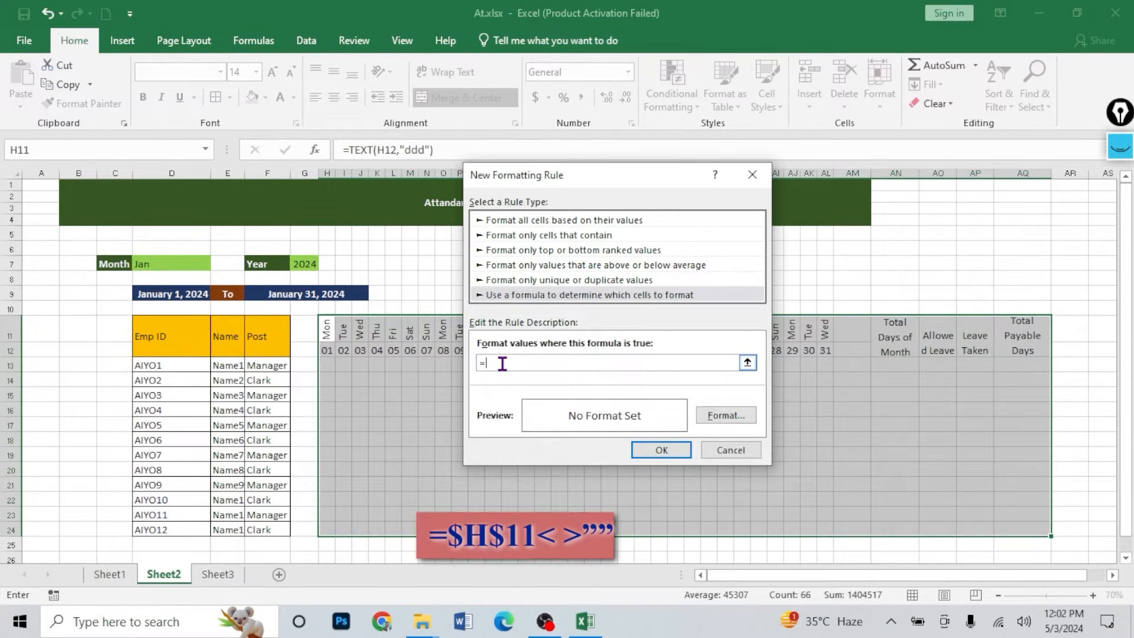
pyautogui.click(328, 337)
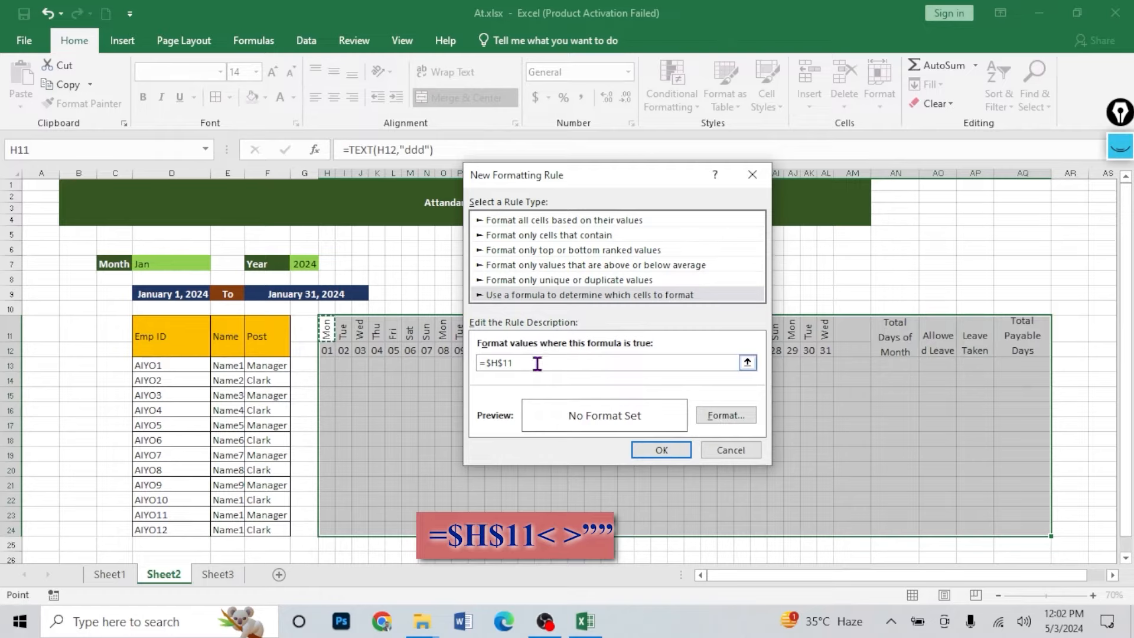
pyautogui.write('<')
pyautogui.press('super+plus')
pyautogui.press('super+minus')
pyautogui.press('super+minus')
pyautogui.press('super+minus')
pyautogui.moveTo(513, 363); pyautogui.dragTo(526, 364)
pyautogui.press('BackSpace')
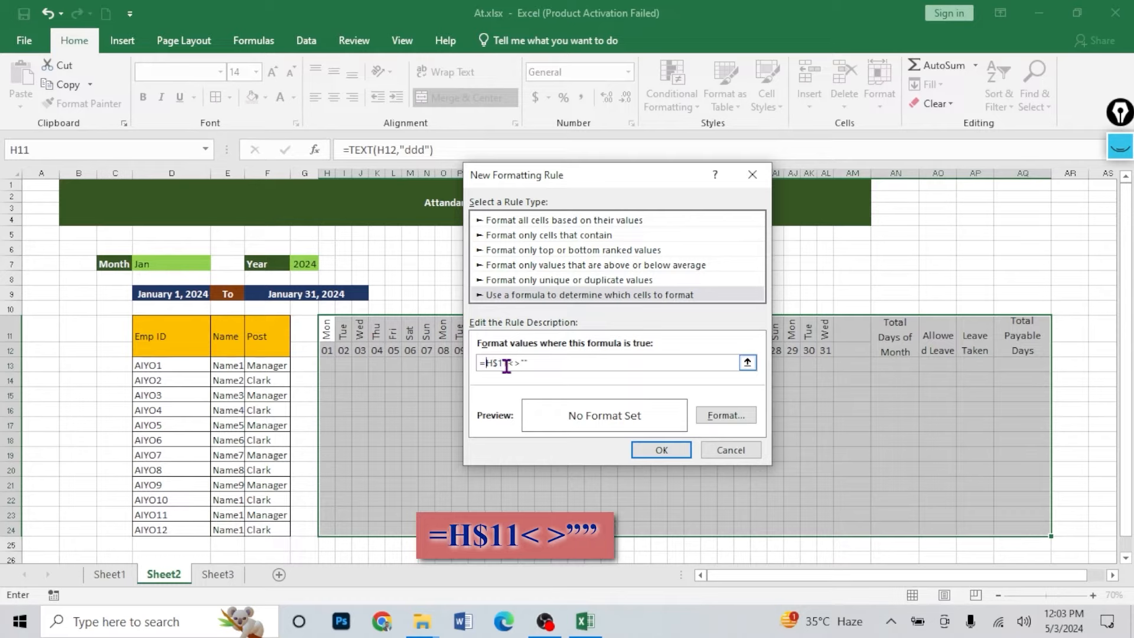
pyautogui.click(536, 364)
# - Set the rule's format to an outline border and apply the rule to the attendance grid
pyautogui.click(730, 417)
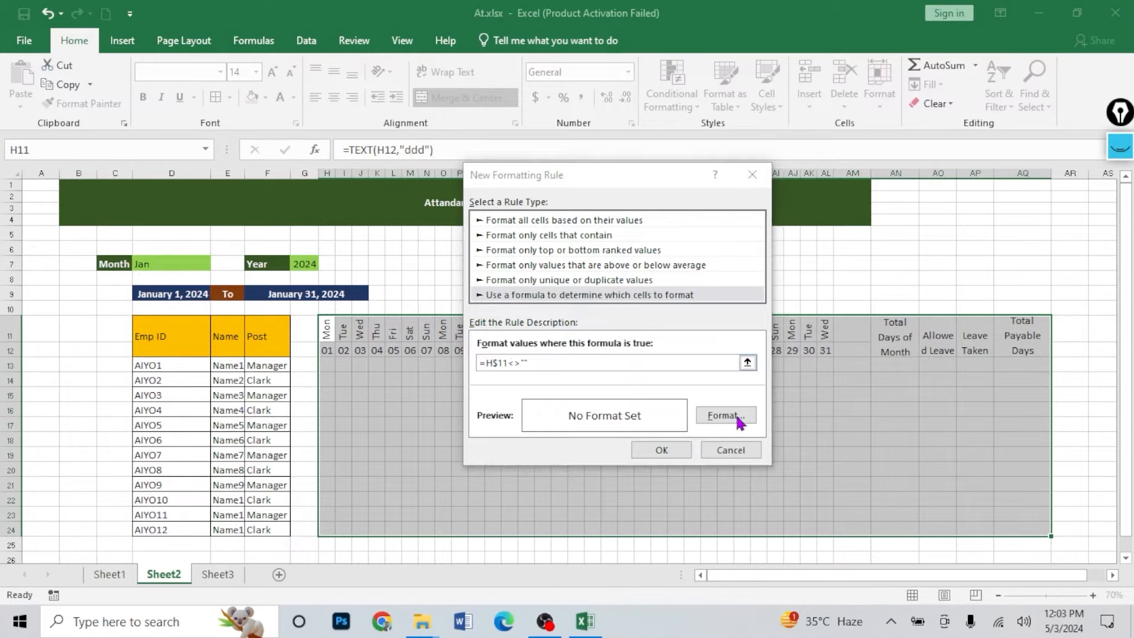
pyautogui.click(602, 140)
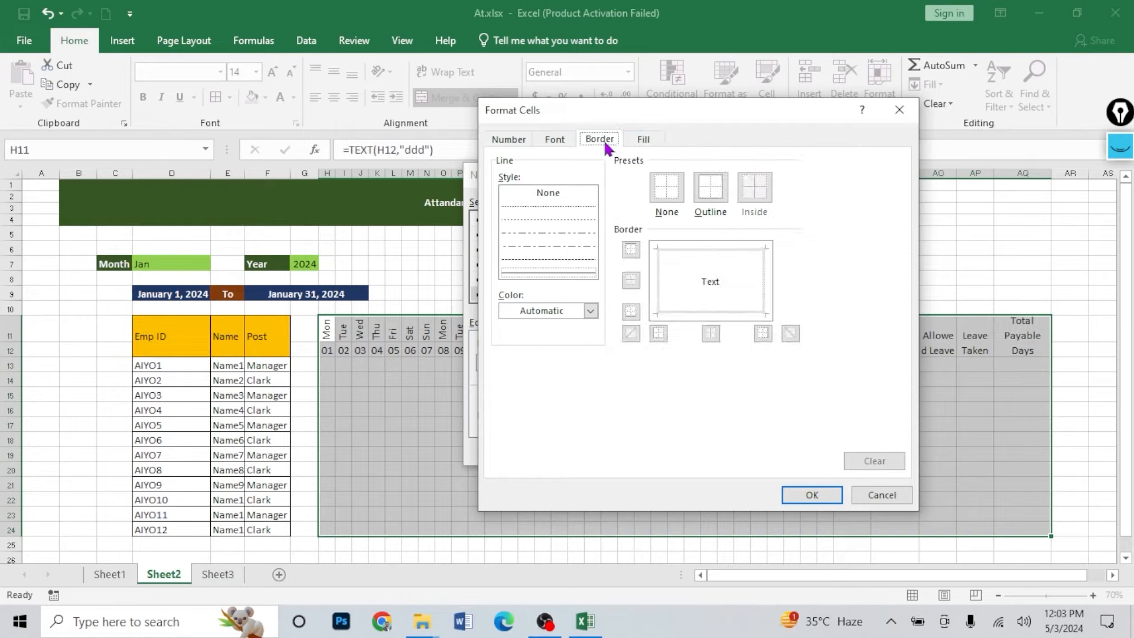
pyautogui.click(715, 187)
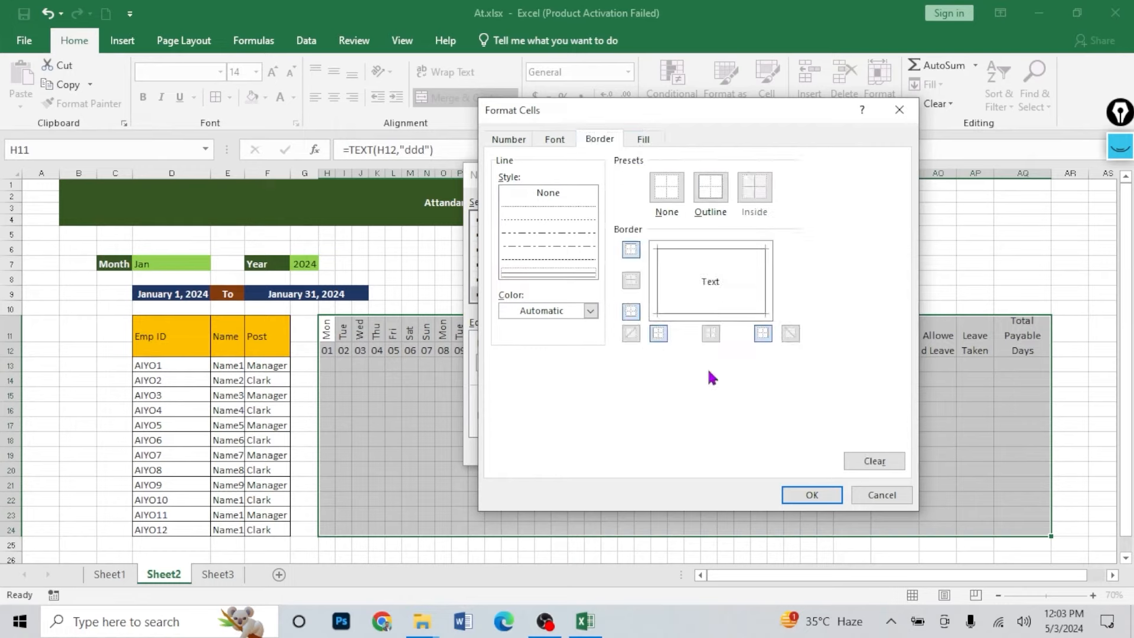
pyautogui.click(810, 496)
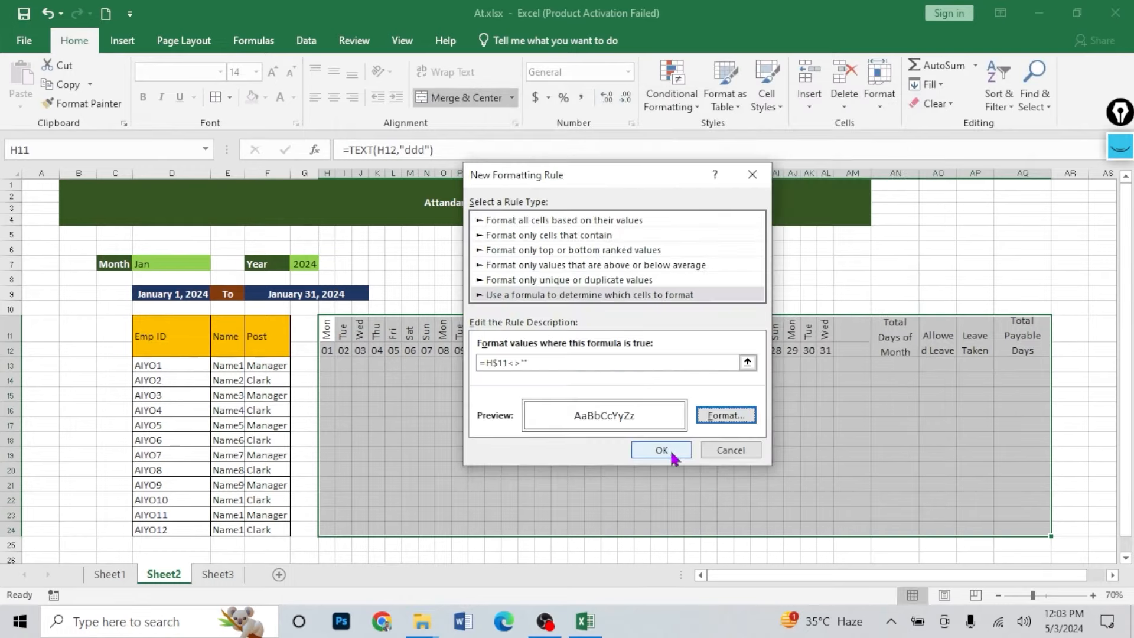
pyautogui.click(672, 454)
pyautogui.click(843, 364)
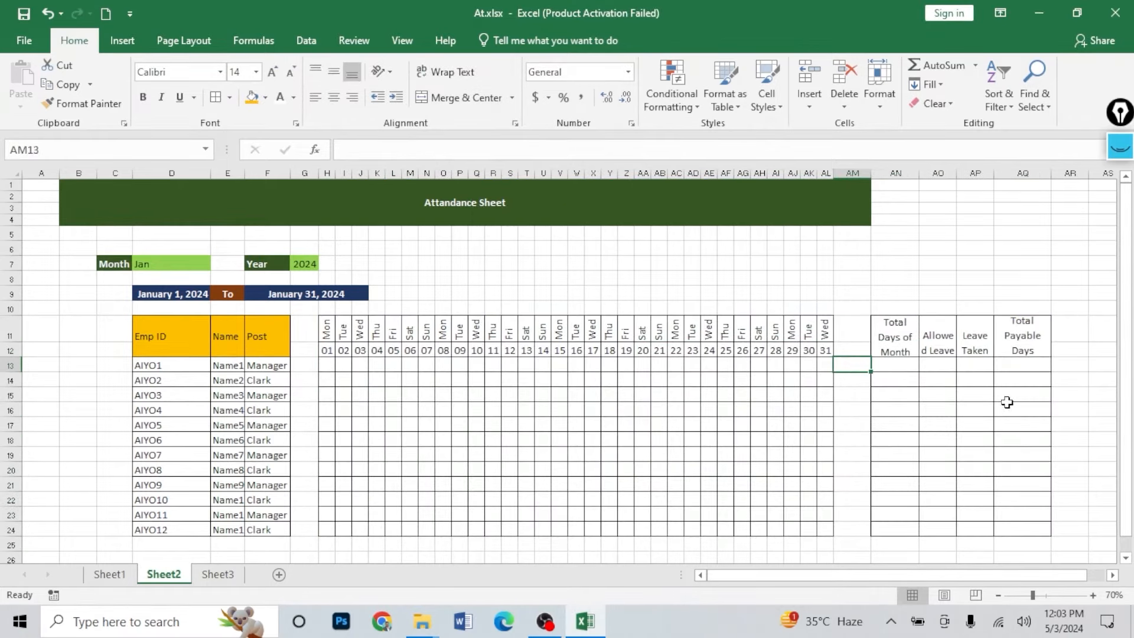
pyautogui.click(850, 422)
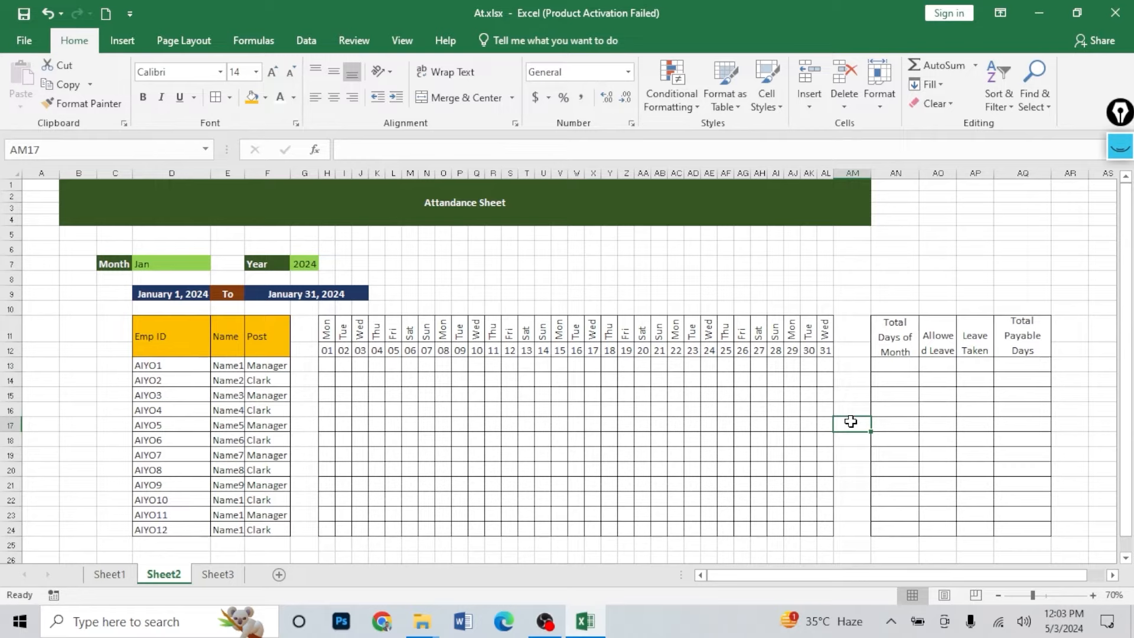
# - Test the conditional borders in the blank column AM by entering 4 in AM17 and AM11, clearing each entry again
pyautogui.write('4')
pyautogui.press('Return')
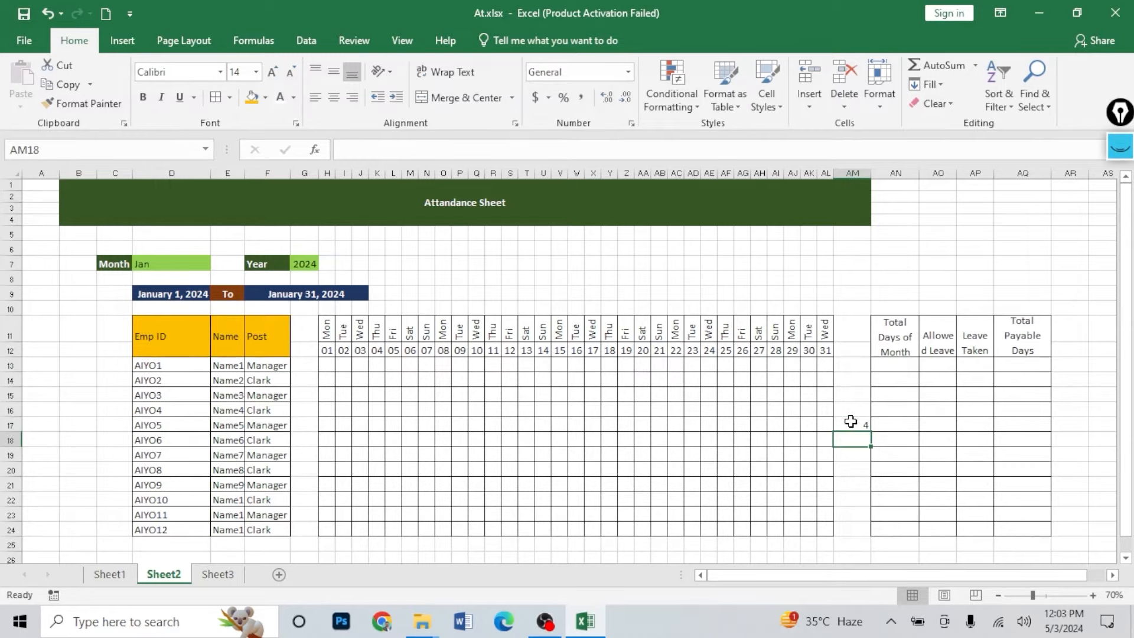
pyautogui.click(851, 422)
pyautogui.press('Delete')
pyautogui.click(844, 329)
pyautogui.write('4')
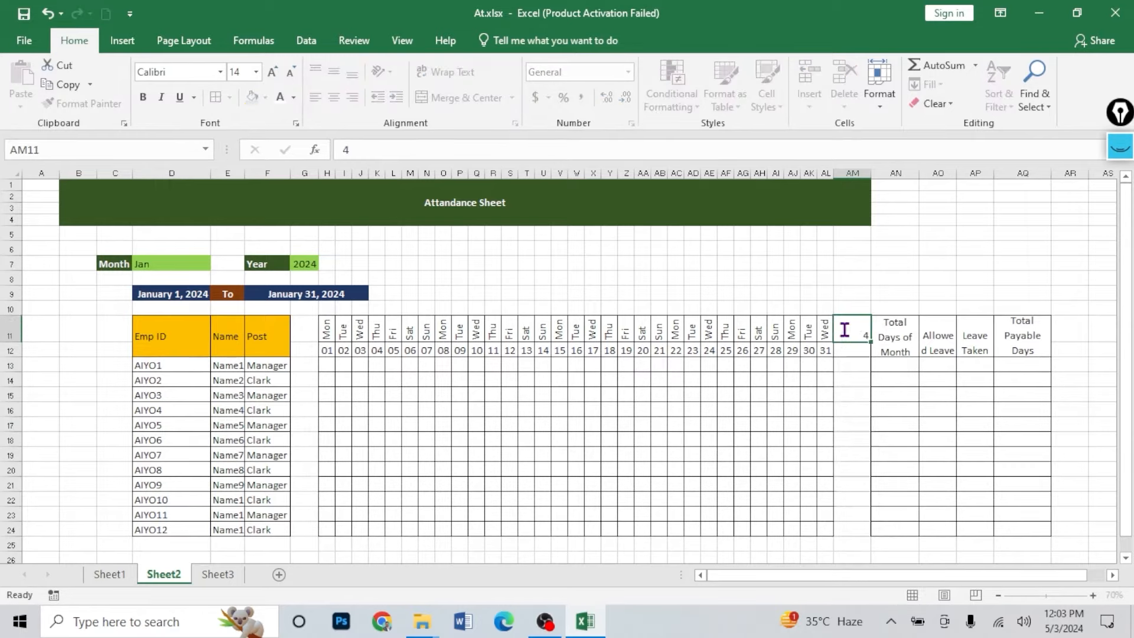
pyautogui.press('Return')
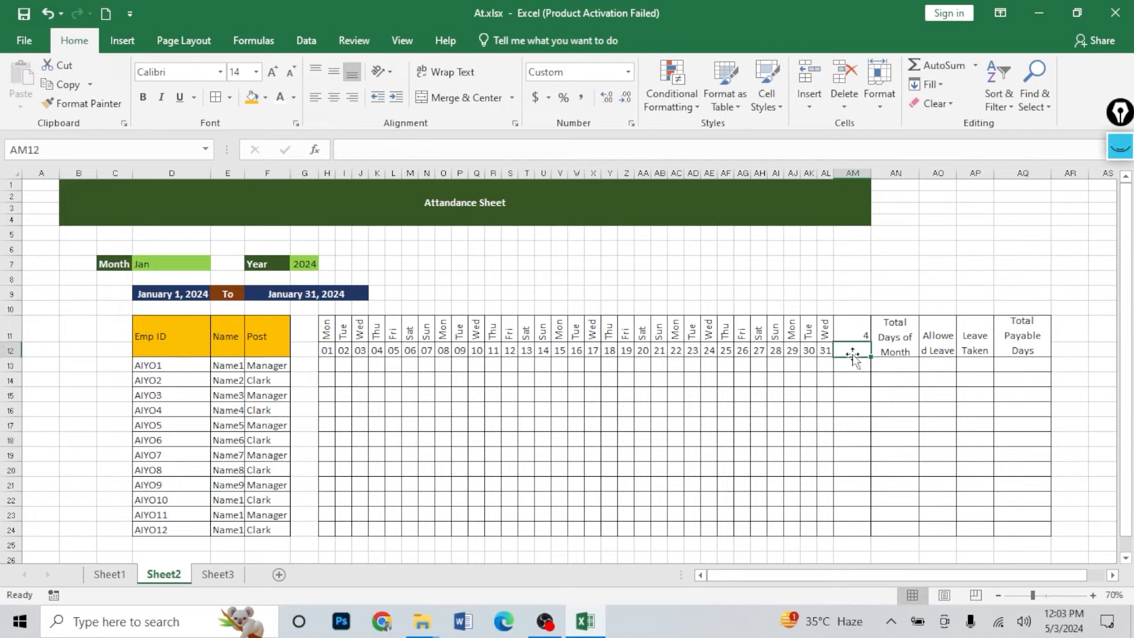
pyautogui.click(855, 327)
pyautogui.press('Delete')
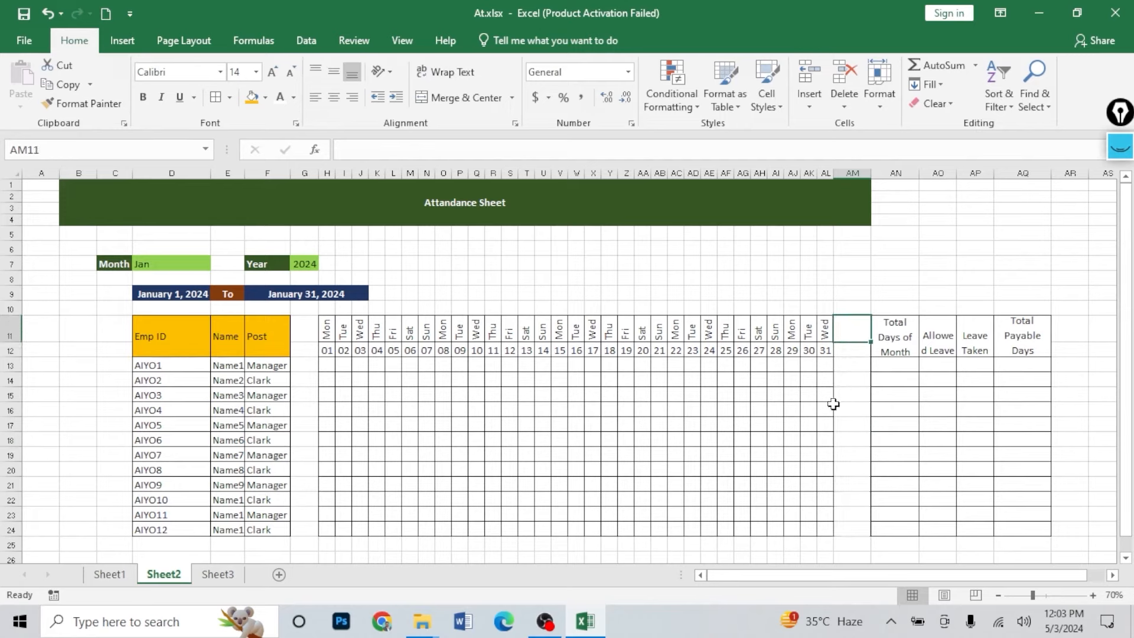
pyautogui.click(849, 404)
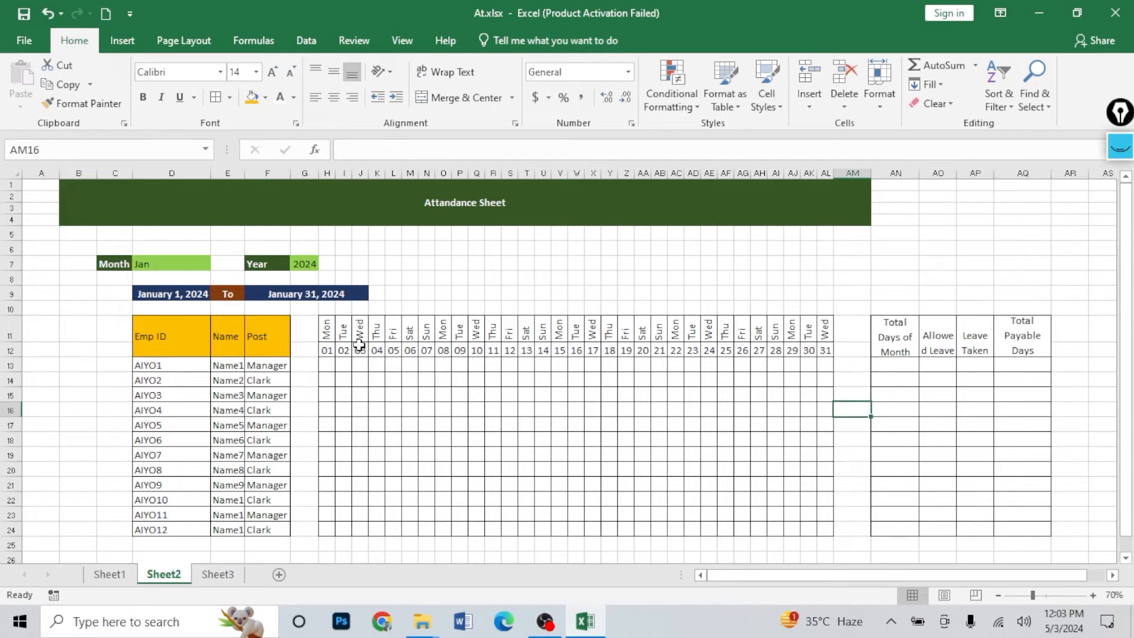
# - Check the day columns for a shorter month by switching the month to Feb and back to Jan
pyautogui.scroll(1, 609, 325)
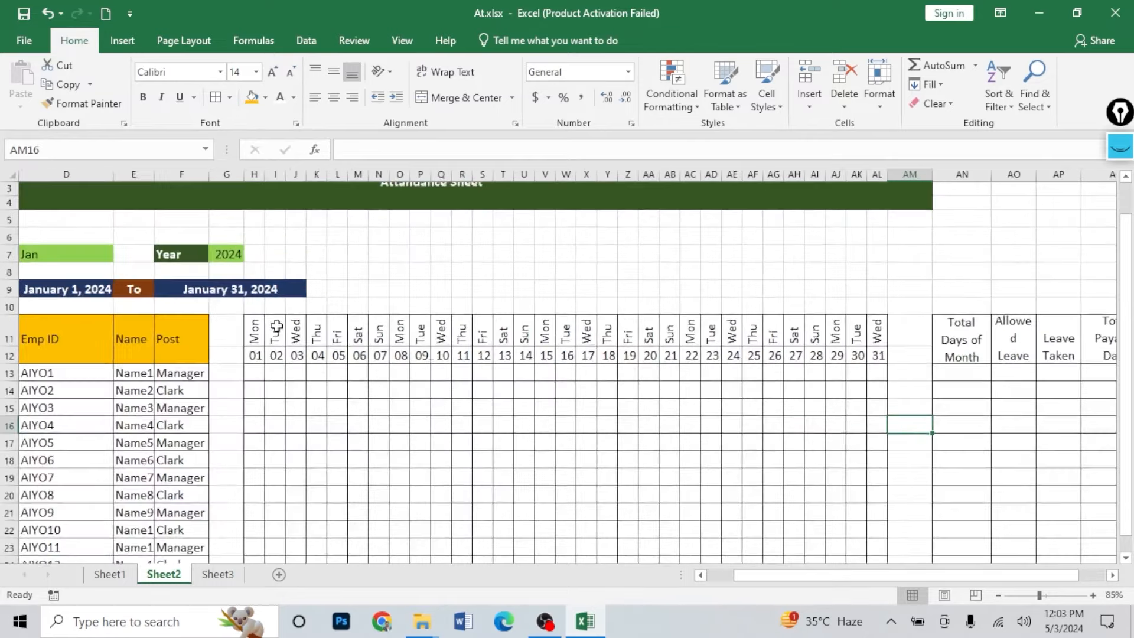
pyautogui.moveTo(731, 575); pyautogui.dragTo(706, 575)
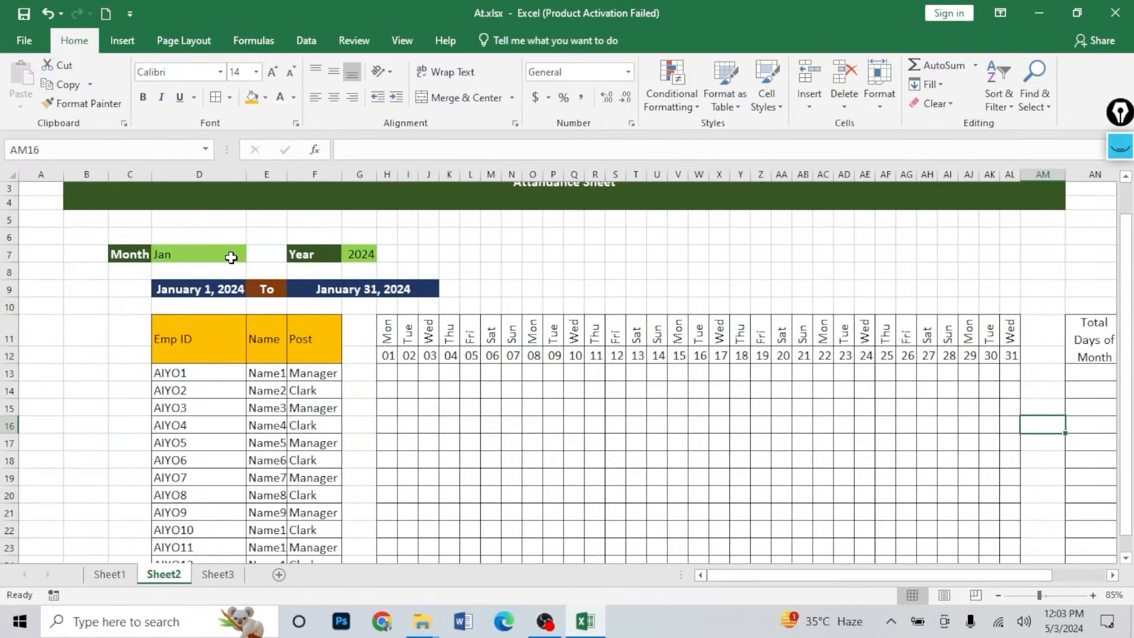
pyautogui.click(230, 257)
pyautogui.click(253, 254)
pyautogui.click(198, 273)
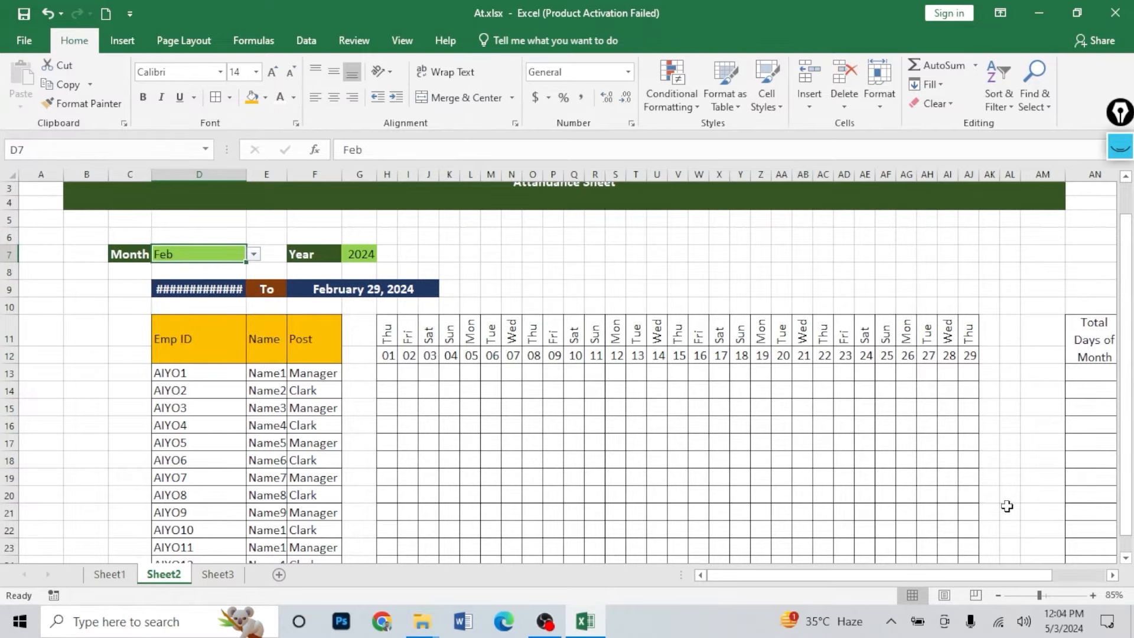
pyautogui.click(253, 254)
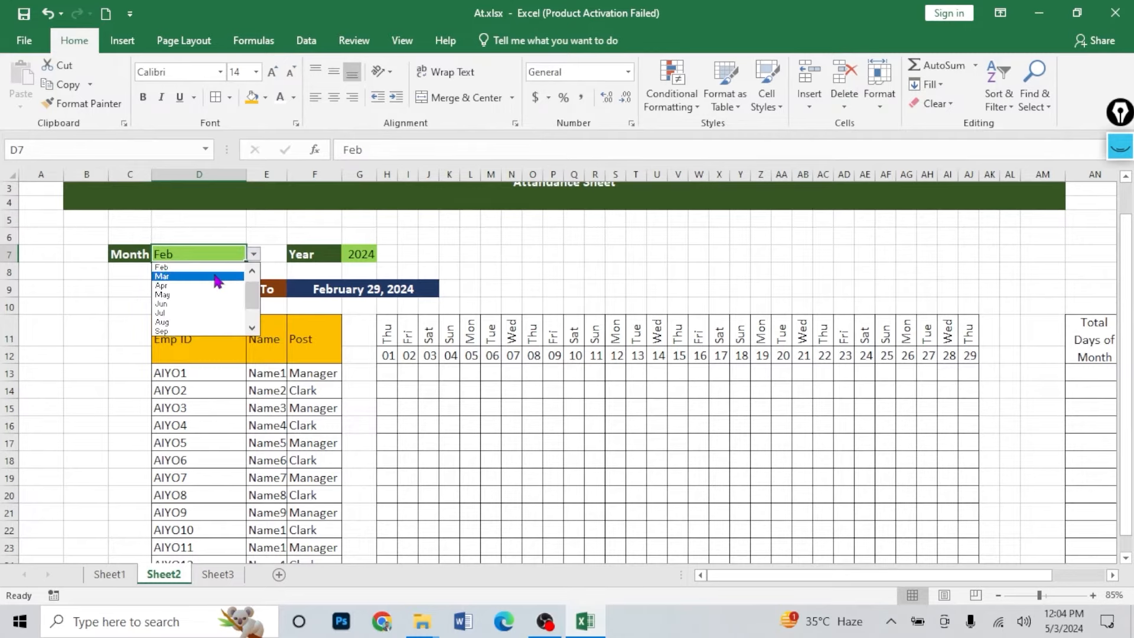
pyautogui.scroll(1, 260, 298)
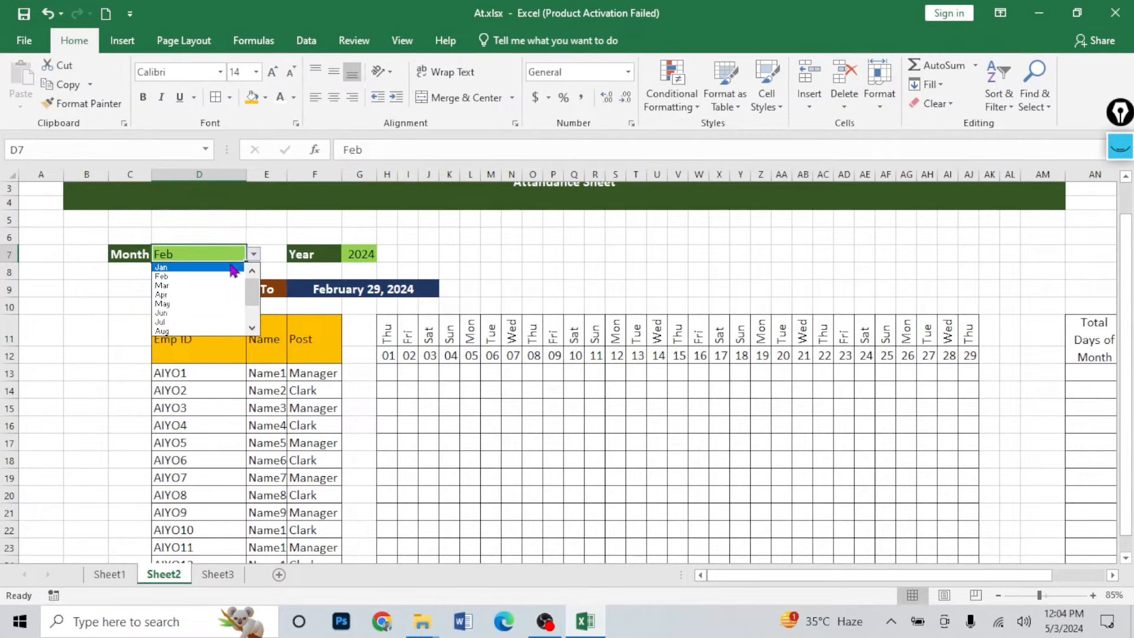
pyautogui.click(235, 267)
# - Widen the Name column to fit its entries
pyautogui.scroll(-1, 899, 349)
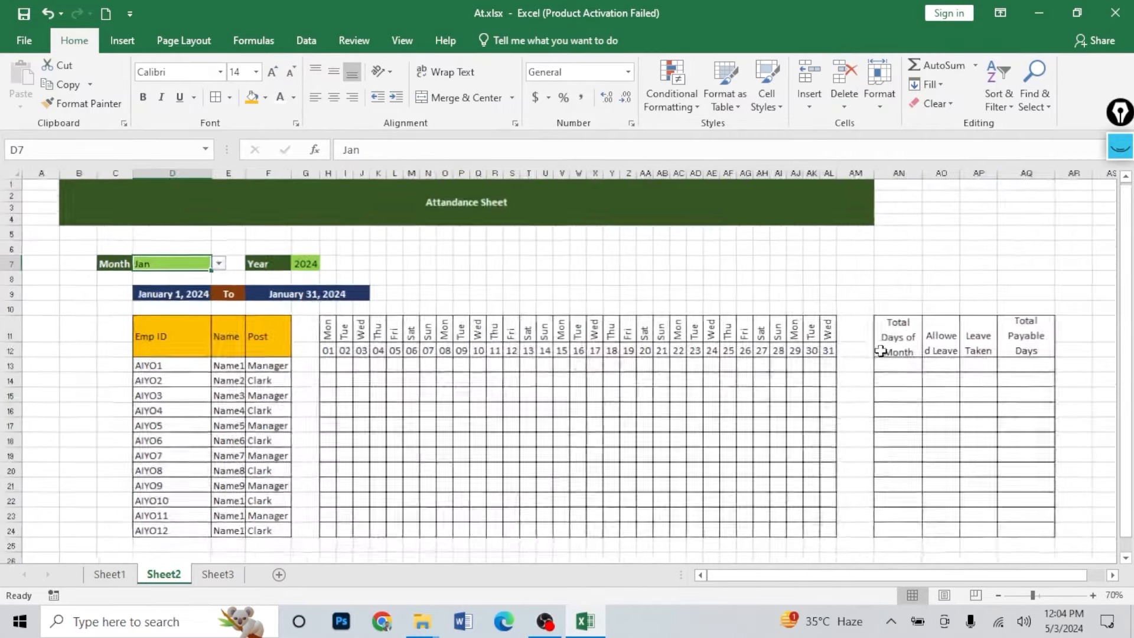
pyautogui.doubleClick(245, 173)
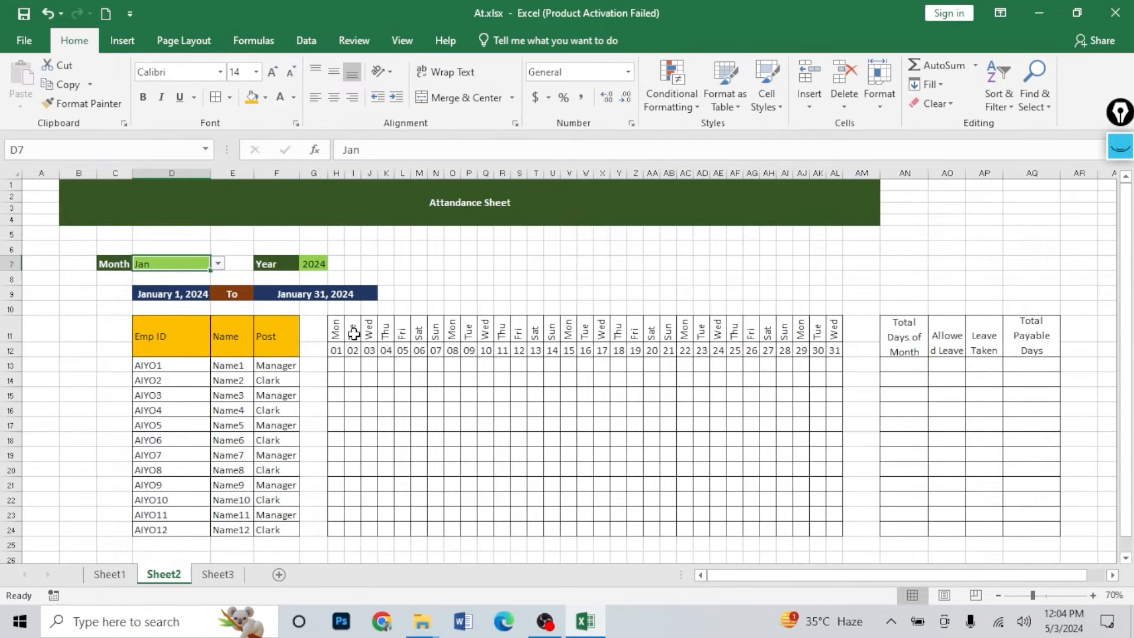
pyautogui.click(452, 364)
# - Create a conditional formatting rule for the day and date headers H11:AL12 that formats only cells containing No Blanks
pyautogui.moveTo(338, 325); pyautogui.dragTo(837, 351)
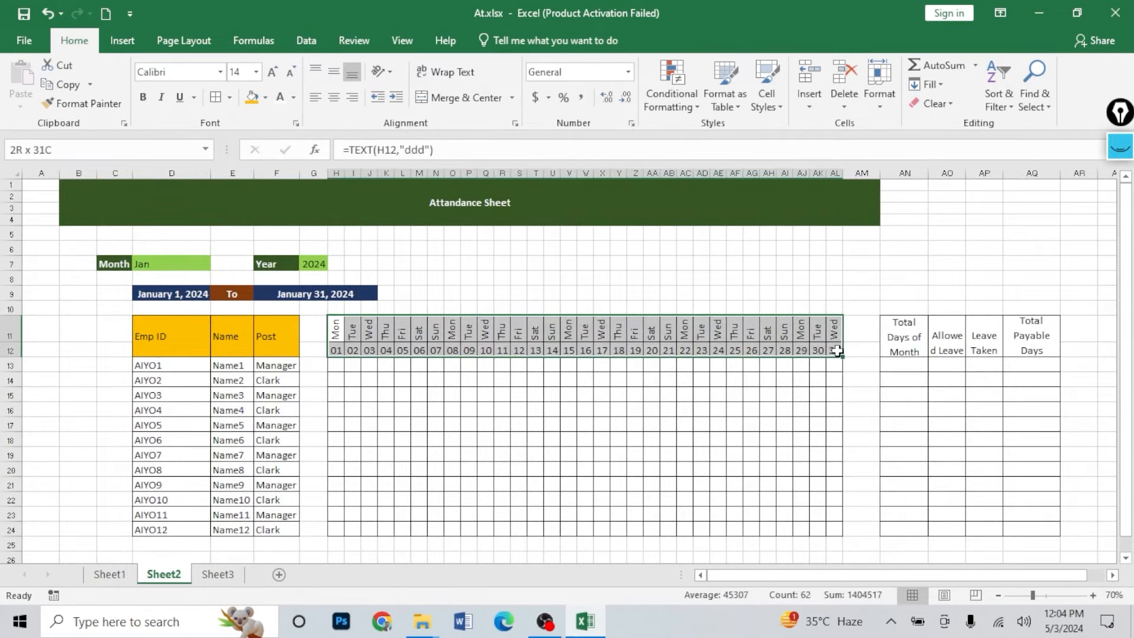
pyautogui.click(672, 107)
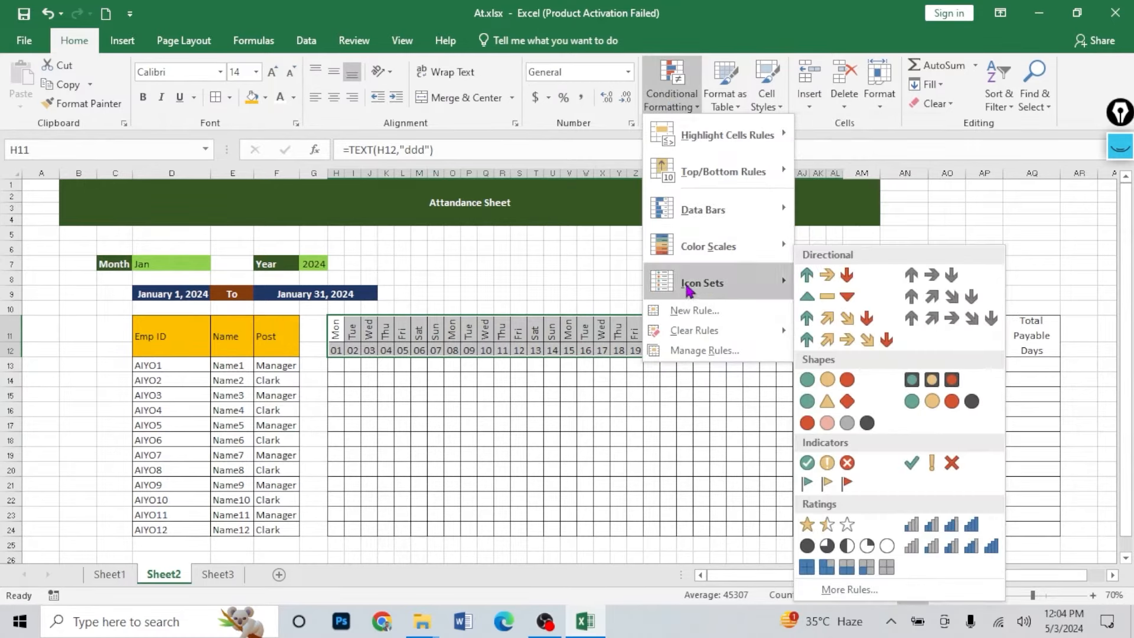
pyautogui.click(703, 310)
pyautogui.moveTo(610, 142); pyautogui.dragTo(772, 92)
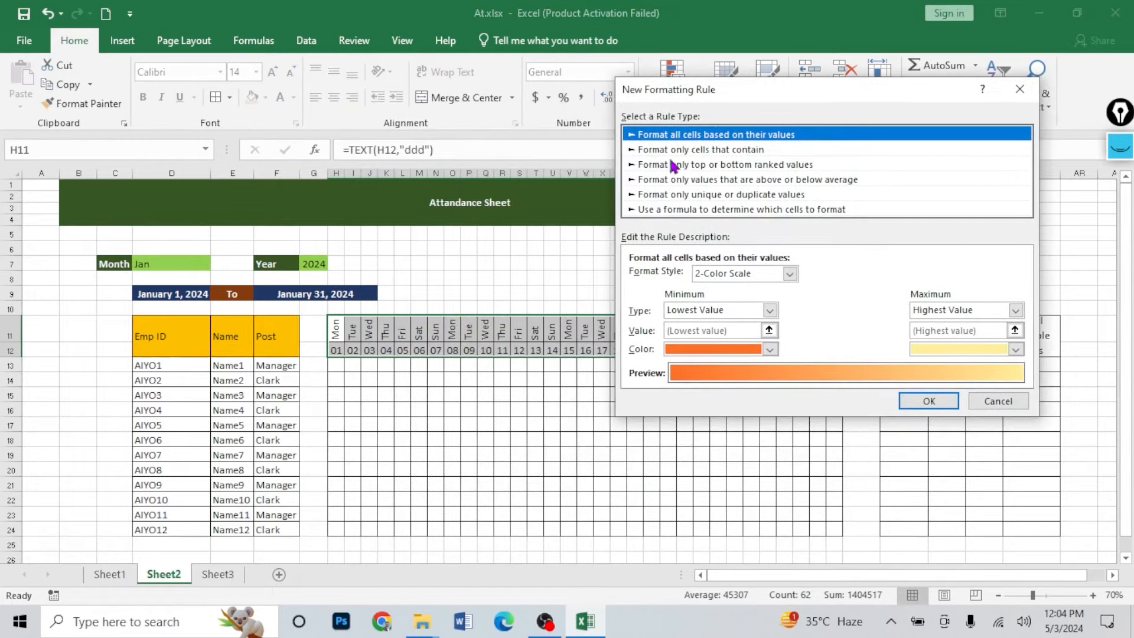
pyautogui.click(719, 151)
pyautogui.click(714, 277)
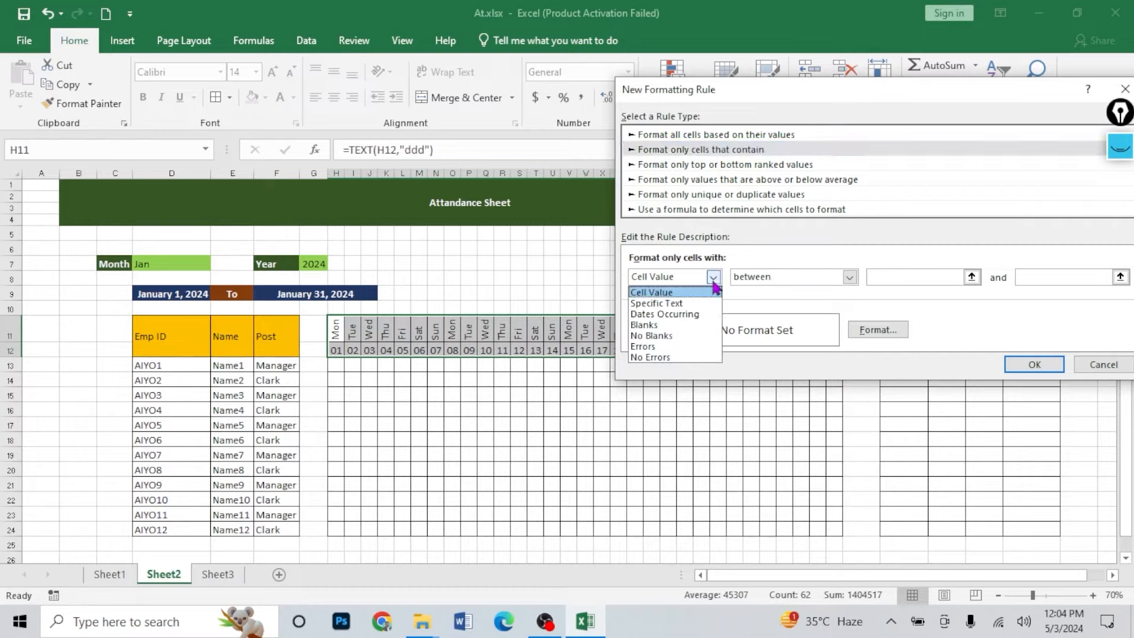
pyautogui.click(680, 335)
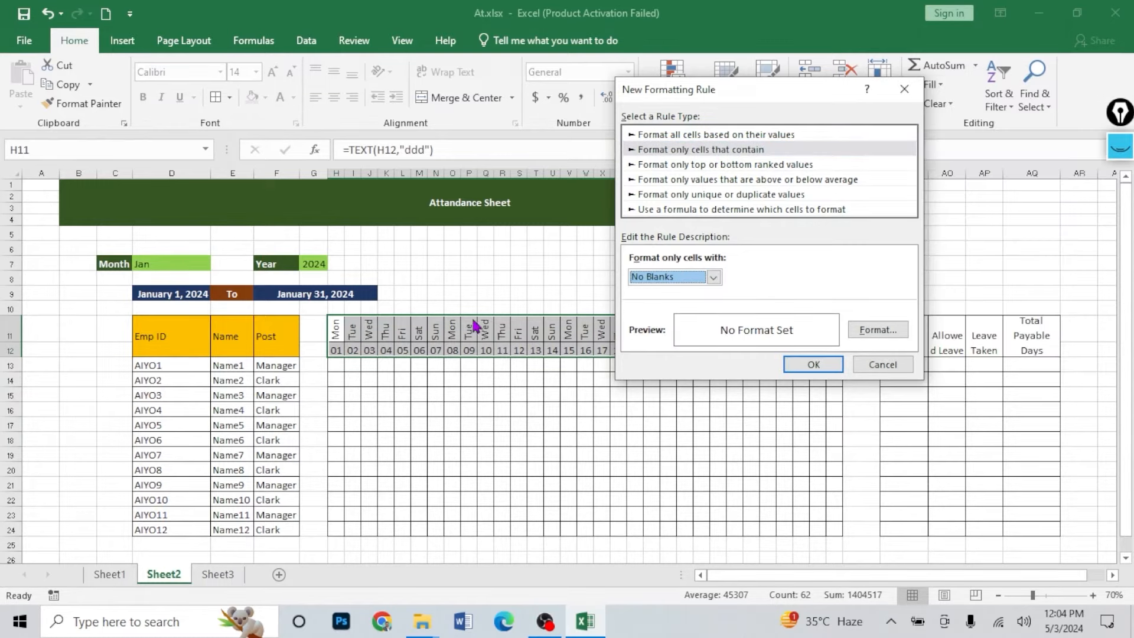
# - Apply the No Blanks rule with a green fill and make the day and date headers bold
pyautogui.click(864, 333)
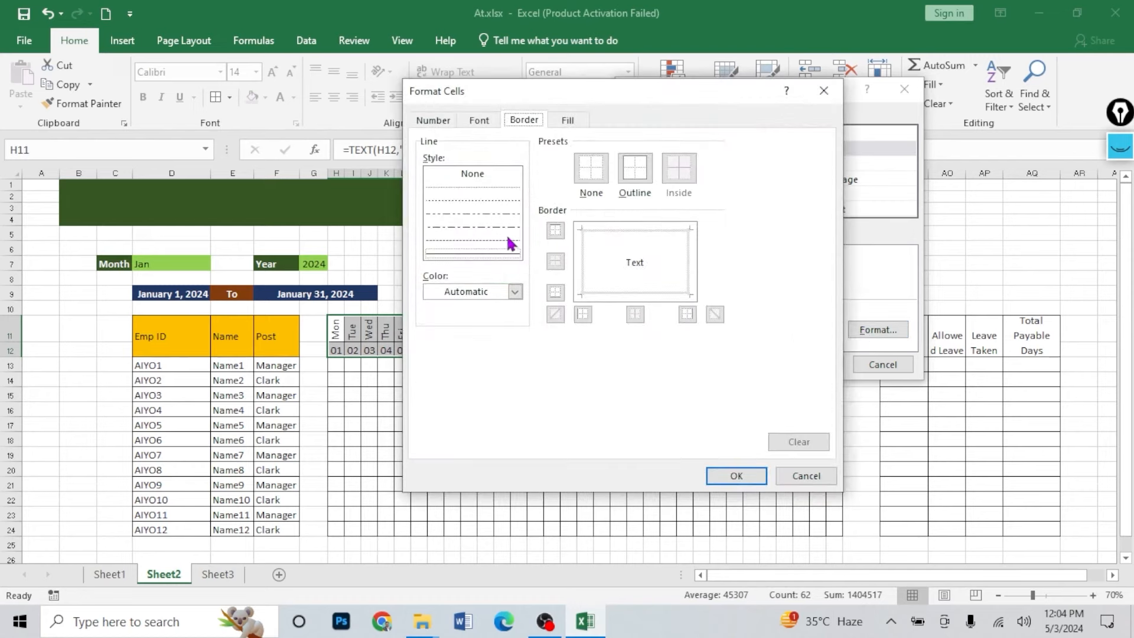
pyautogui.click(566, 123)
pyautogui.moveTo(599, 94); pyautogui.dragTo(870, 118)
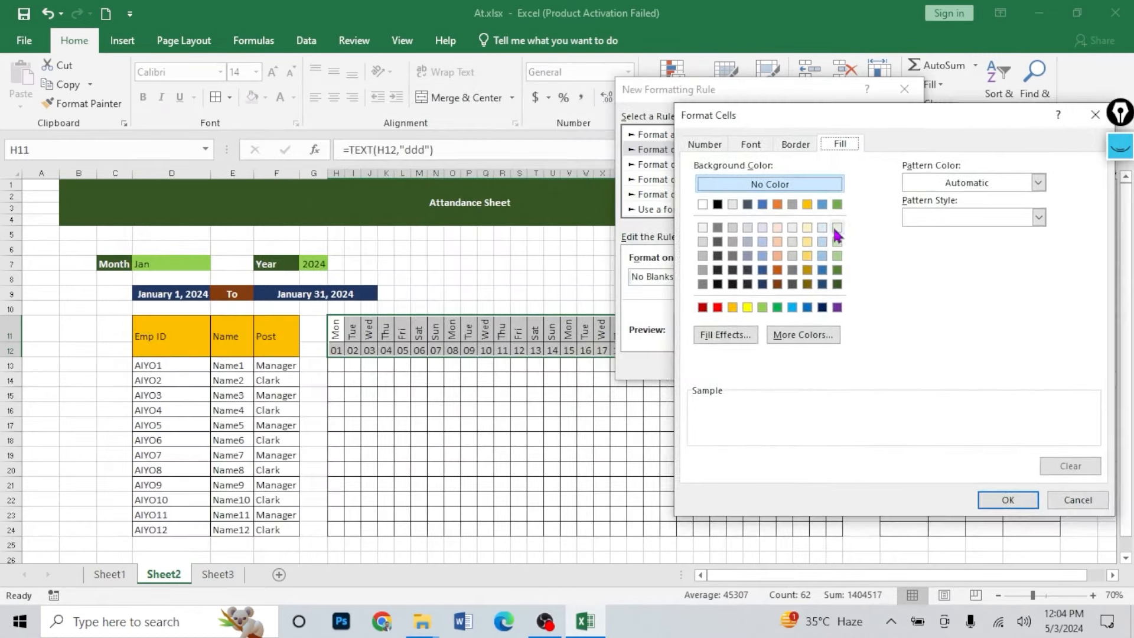
pyautogui.click(837, 204)
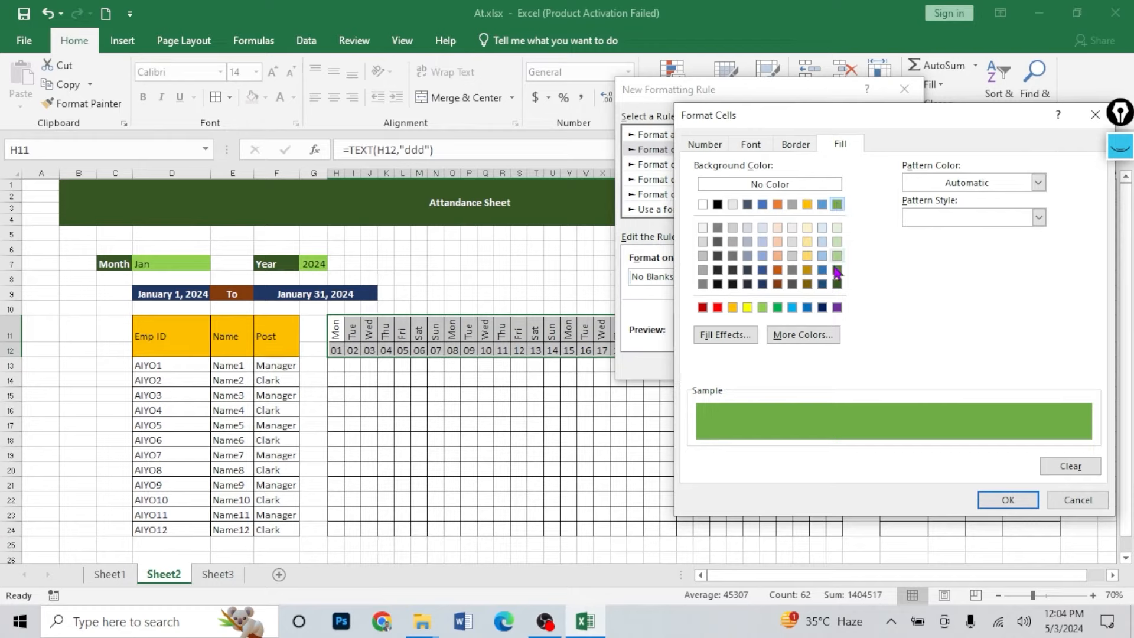
pyautogui.click(1007, 500)
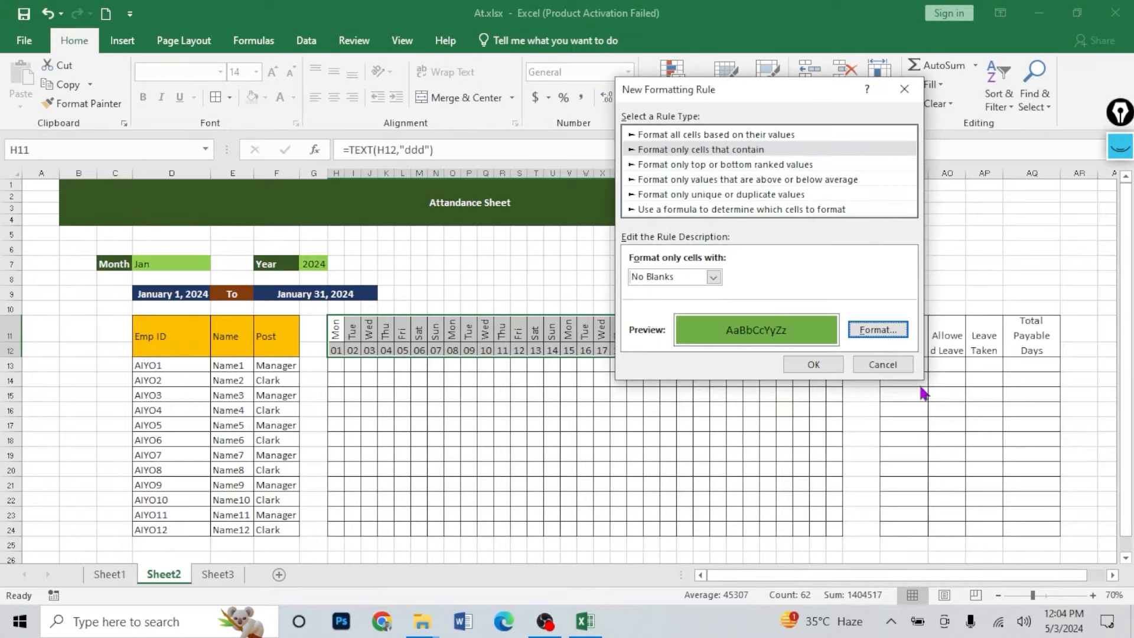
pyautogui.click(816, 366)
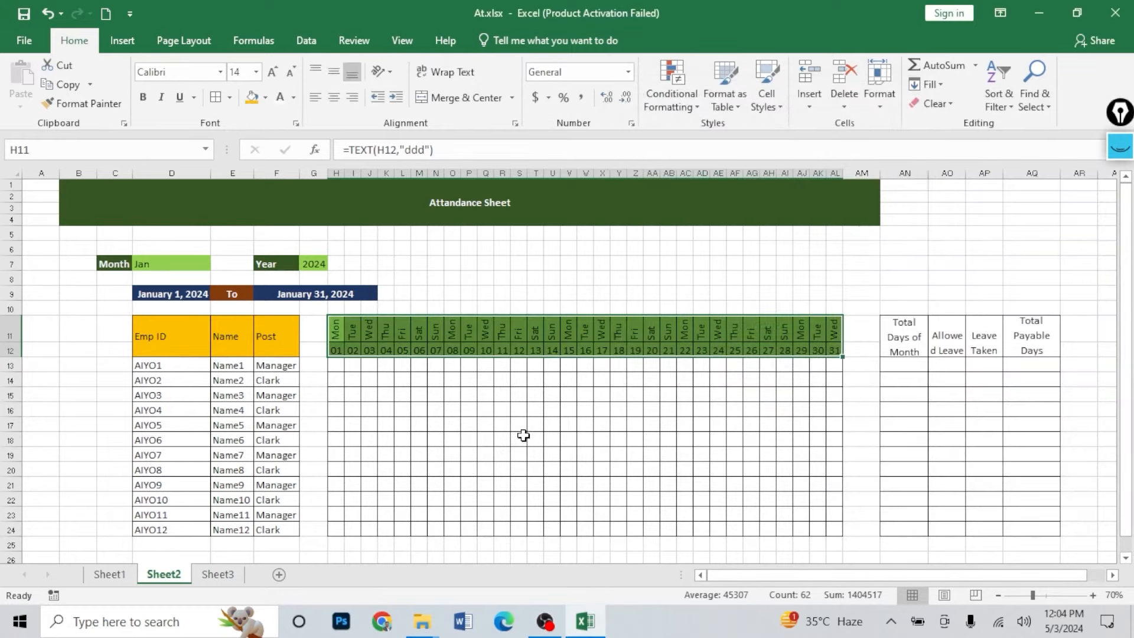
pyautogui.hotkey('ctrl', 'b')
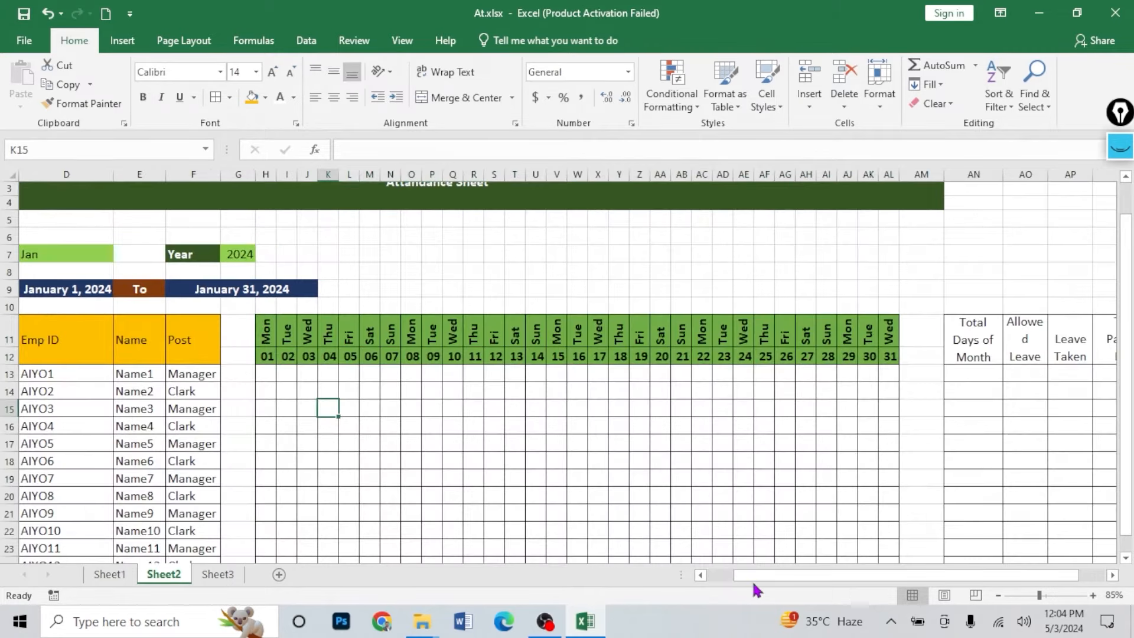
# - Switch the month to Feb and widen column D to fit the full start date
pyautogui.moveTo(753, 580); pyautogui.dragTo(635, 551)
pyautogui.click(233, 254)
pyautogui.click(253, 254)
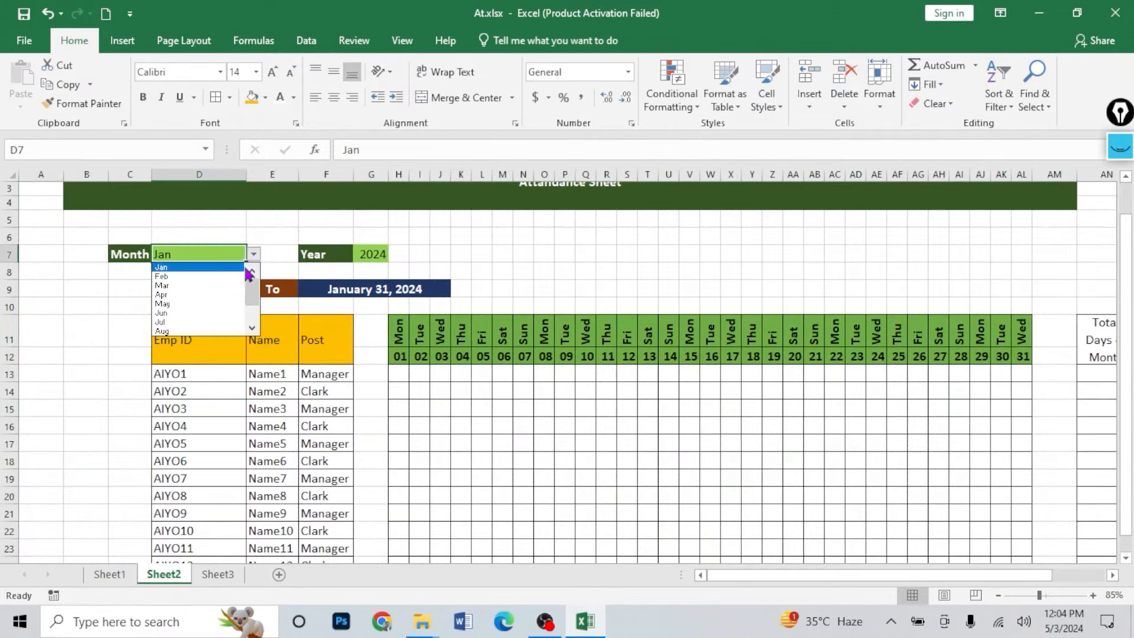
pyautogui.click(223, 279)
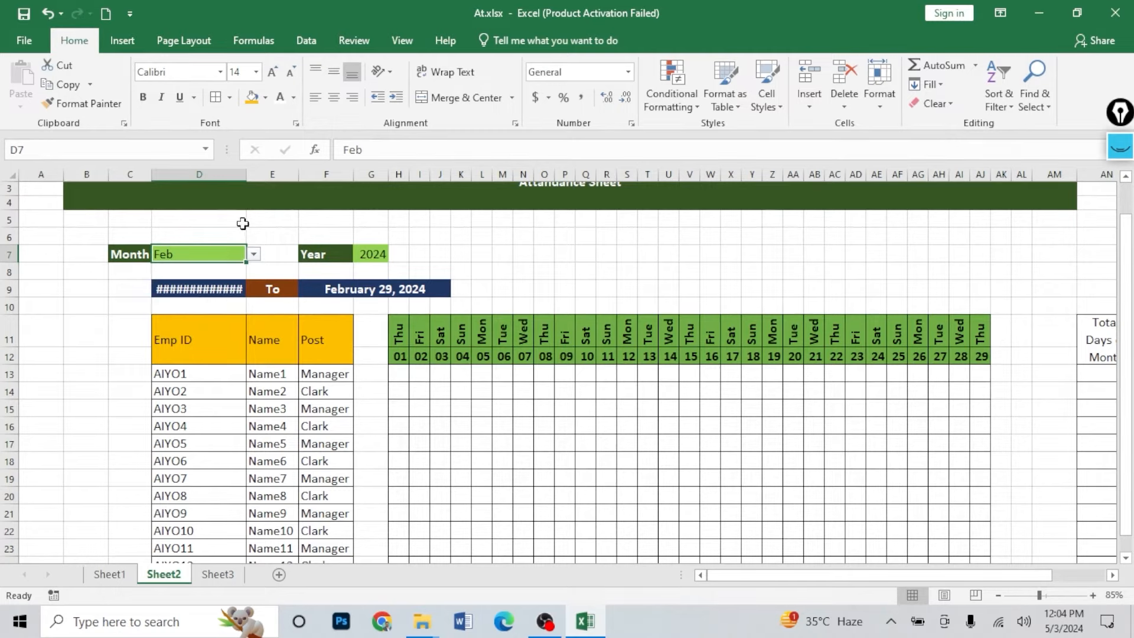
pyautogui.doubleClick(247, 180)
# - Set the month back to Jan
pyautogui.click(261, 254)
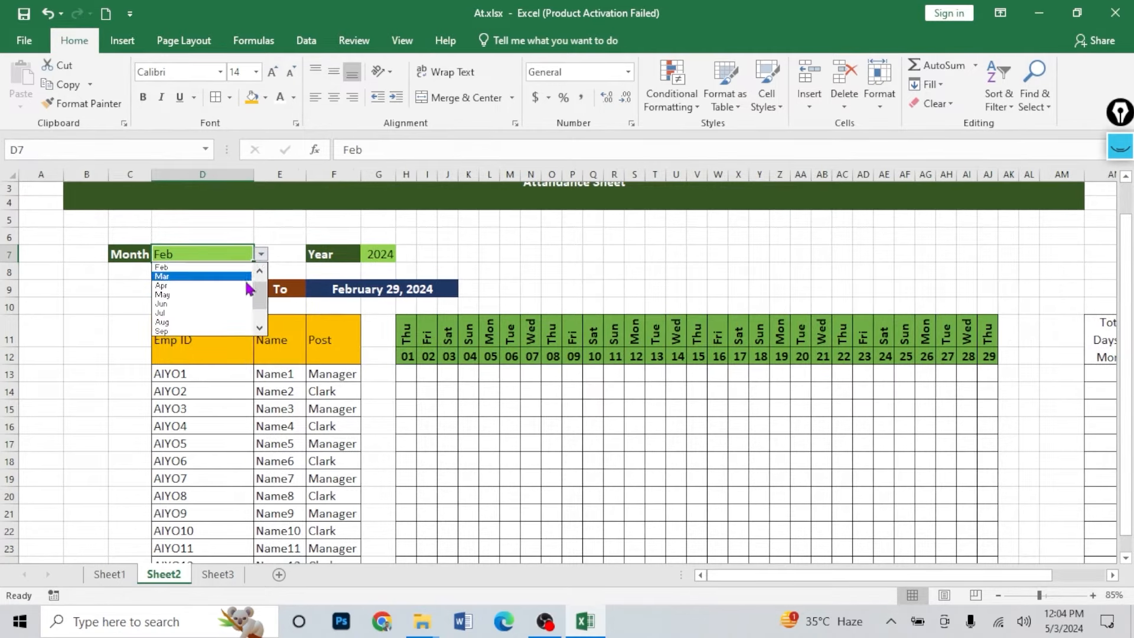
pyautogui.click(195, 269)
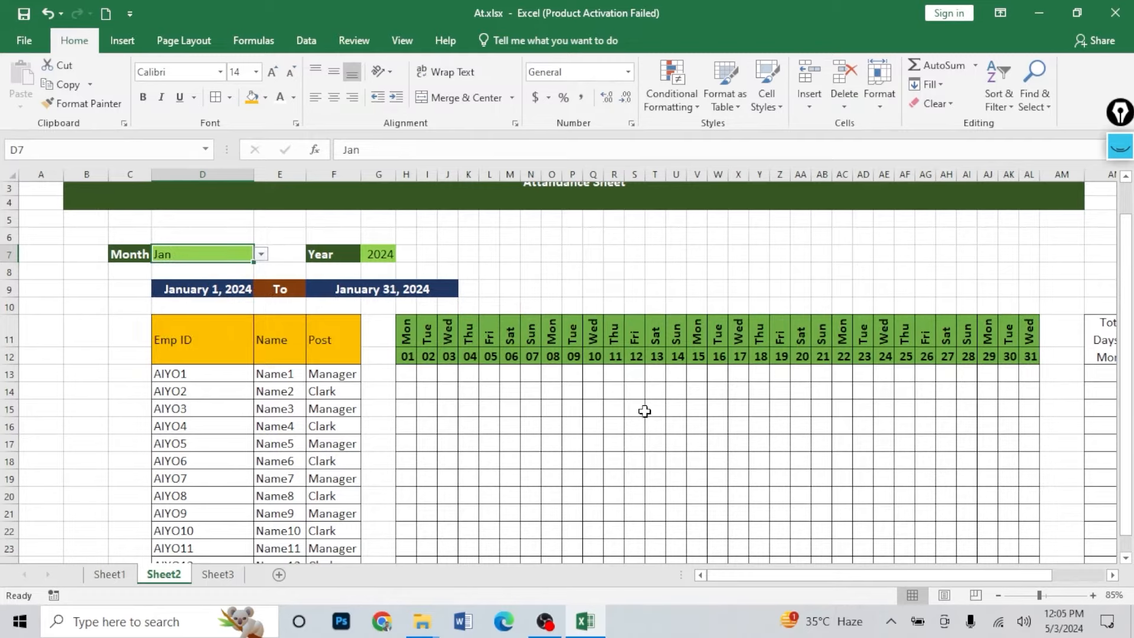
pyautogui.keyDown('ctrl'); pyautogui.scroll(-1, 640, 409); pyautogui.keyUp('ctrl')
pyautogui.click(655, 355)
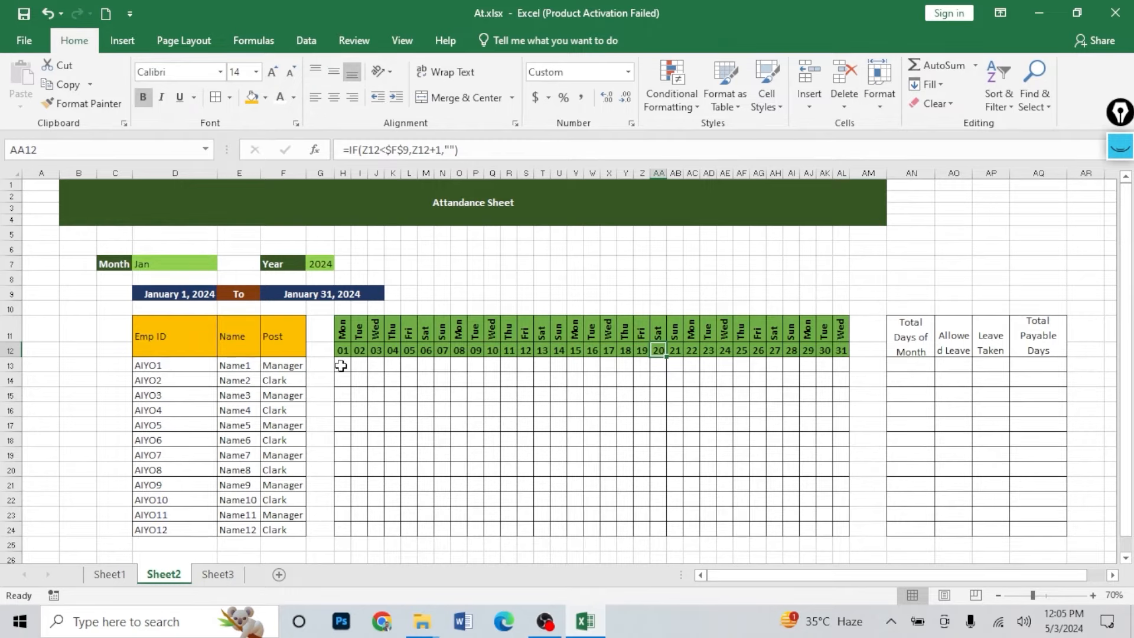
# - Start a new formula-based conditional formatting rule for the attendance cells H13:AL24
pyautogui.moveTo(341, 365); pyautogui.dragTo(840, 530)
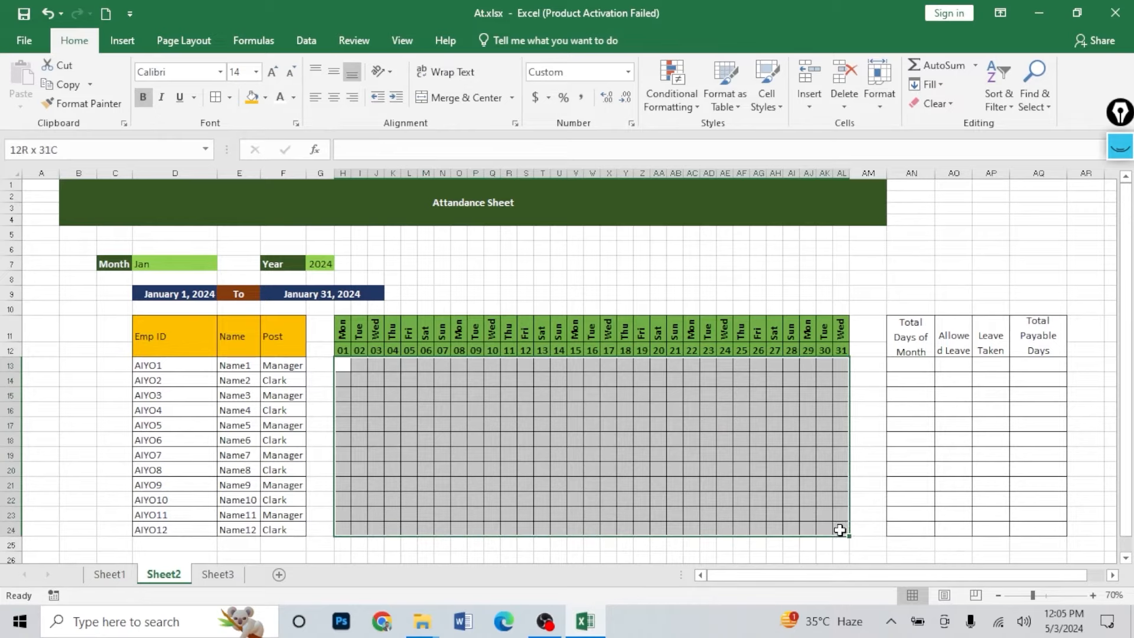
pyautogui.click(671, 106)
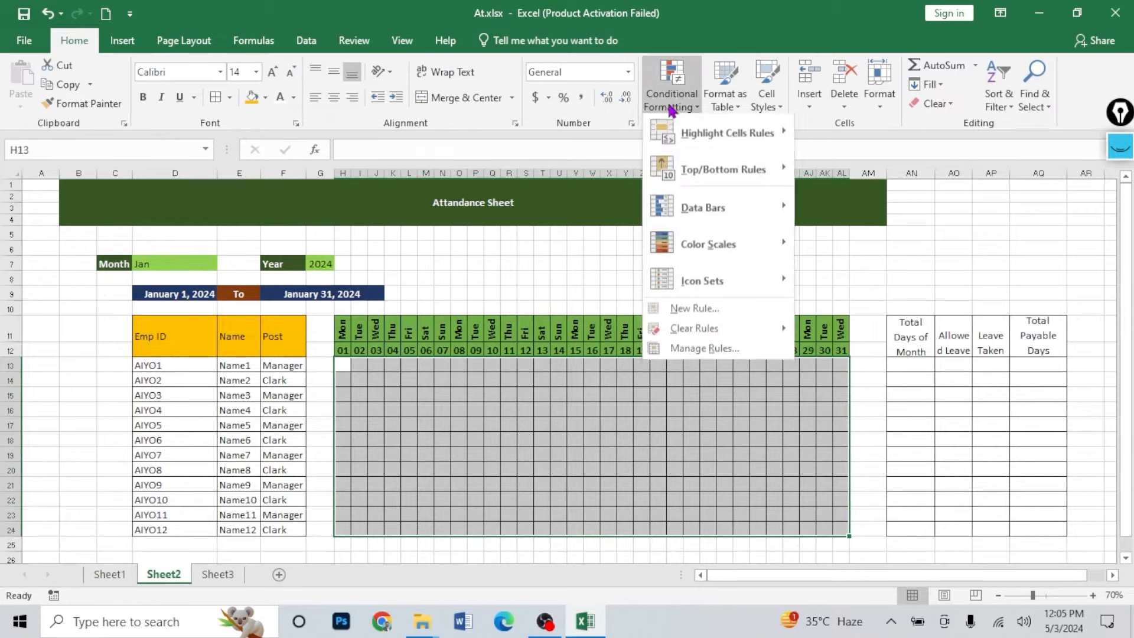
pyautogui.click(700, 309)
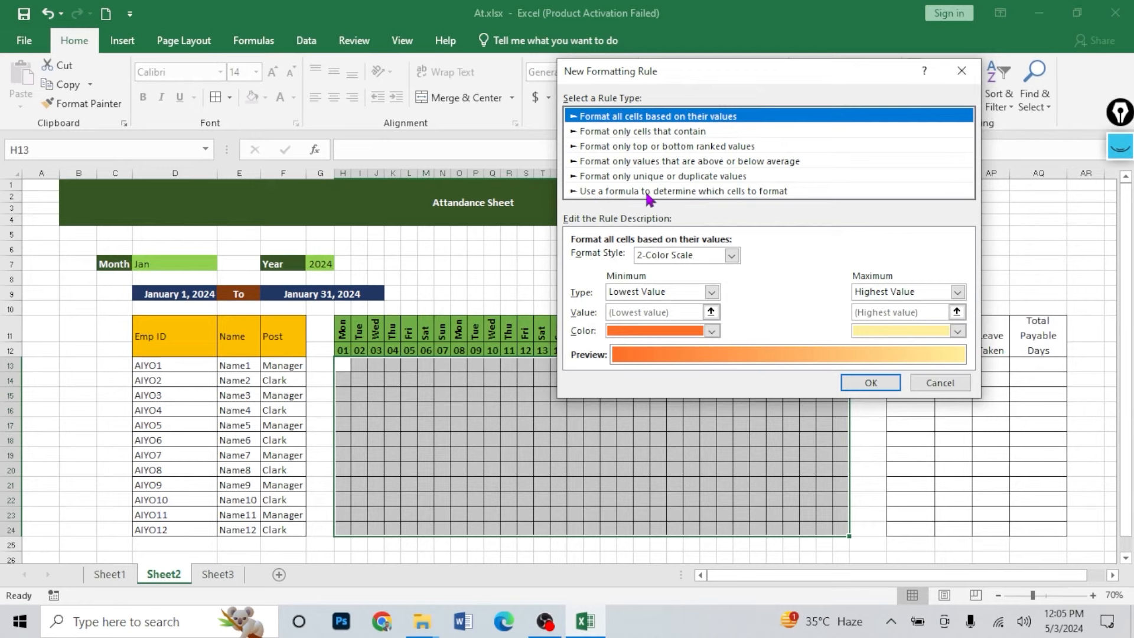
pyautogui.click(732, 191)
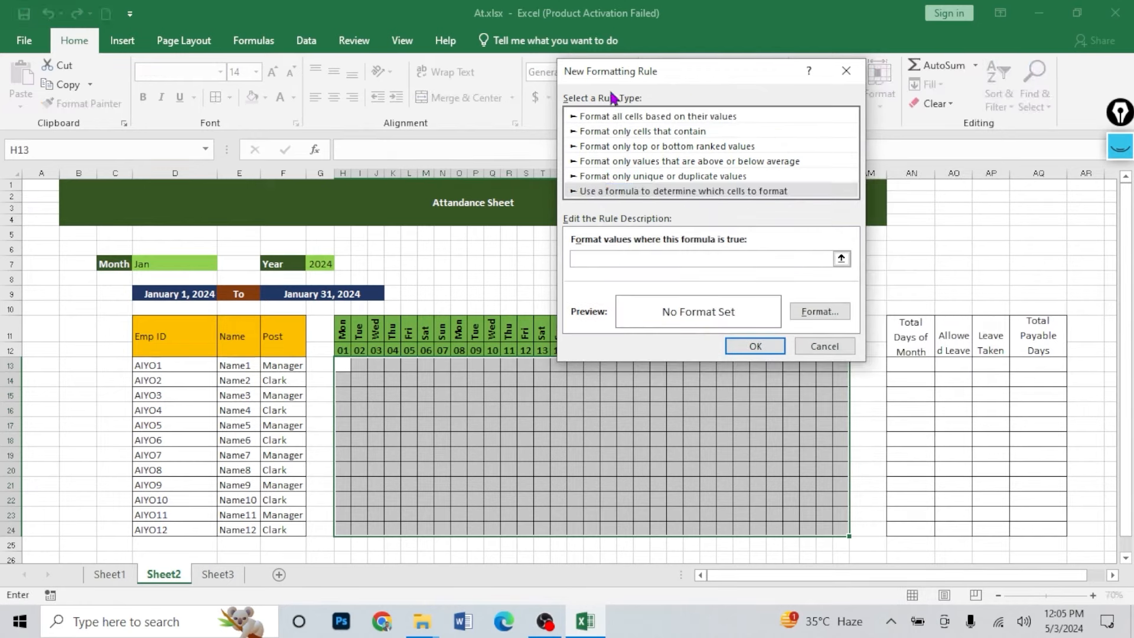
pyautogui.moveTo(611, 76); pyautogui.dragTo(608, 140)
# - Enter =H$11="sun" as the new rule's formula, keeping the column relative and row 11 absolute
pyautogui.write('=')
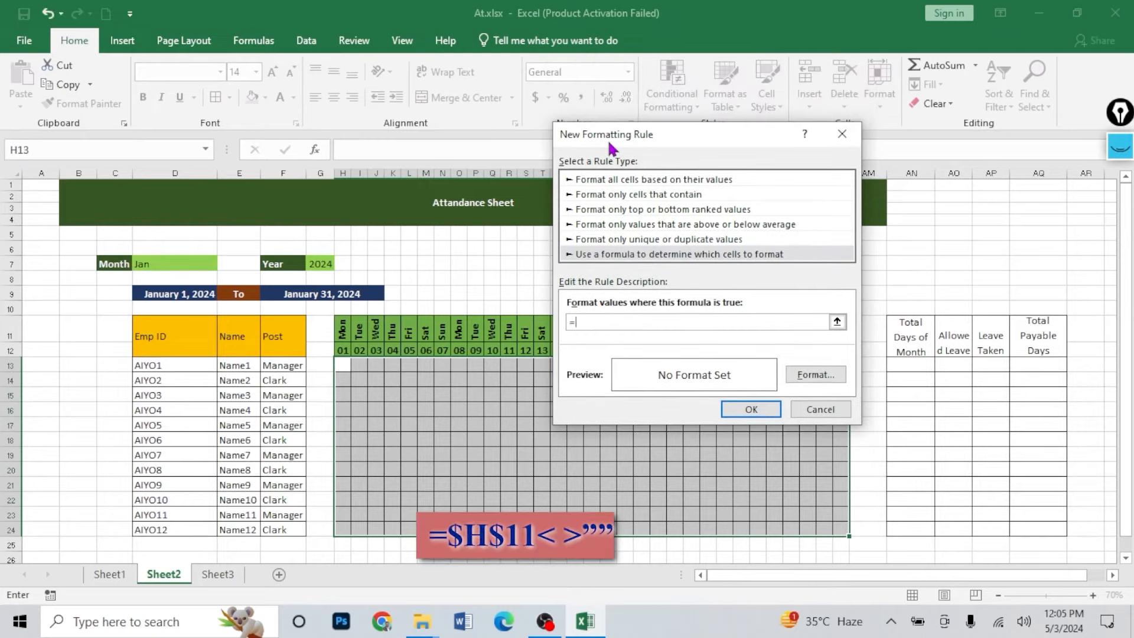
pyautogui.click(345, 334)
pyautogui.press('F4')
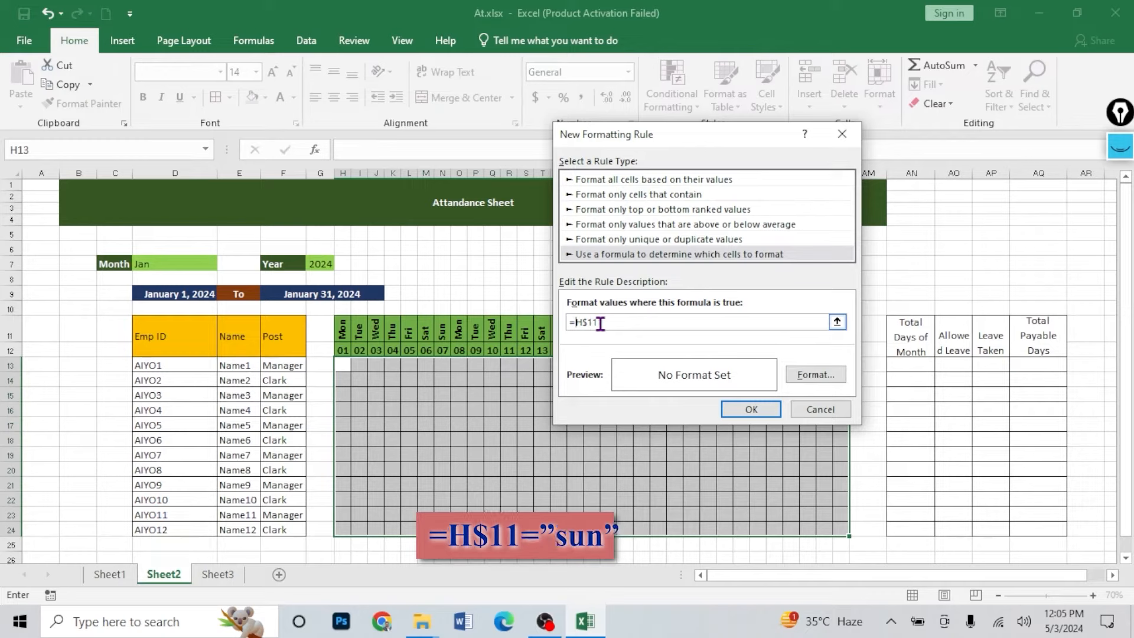
pyautogui.click(609, 324)
# - Give the Sunday rule an orange fill and apply it to the attendance cells
pyautogui.click(814, 376)
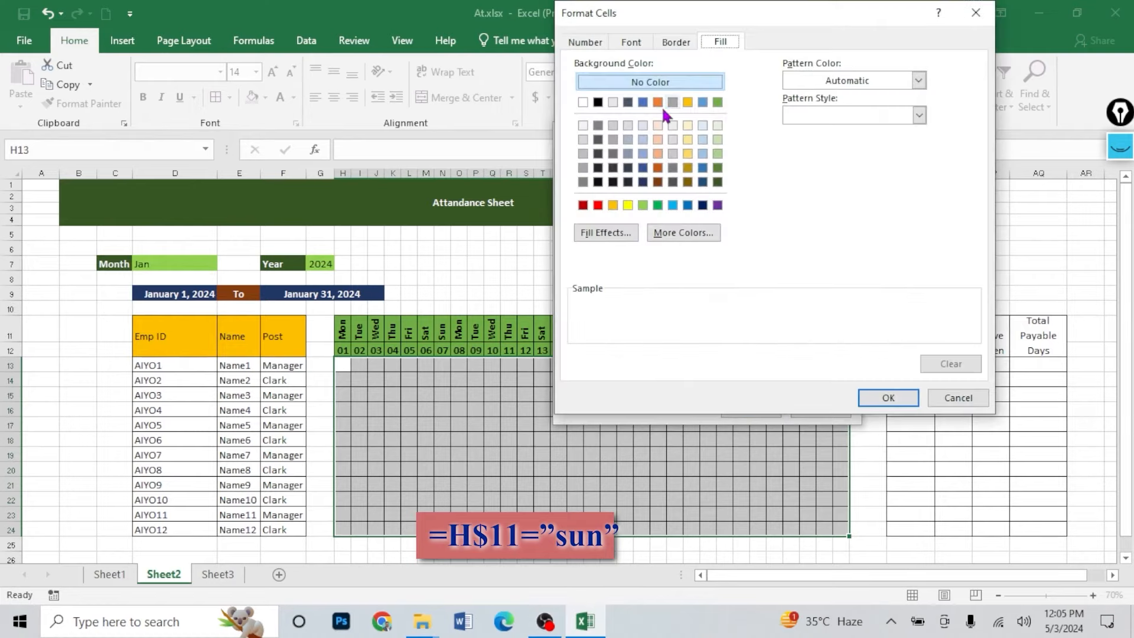
pyautogui.click(657, 103)
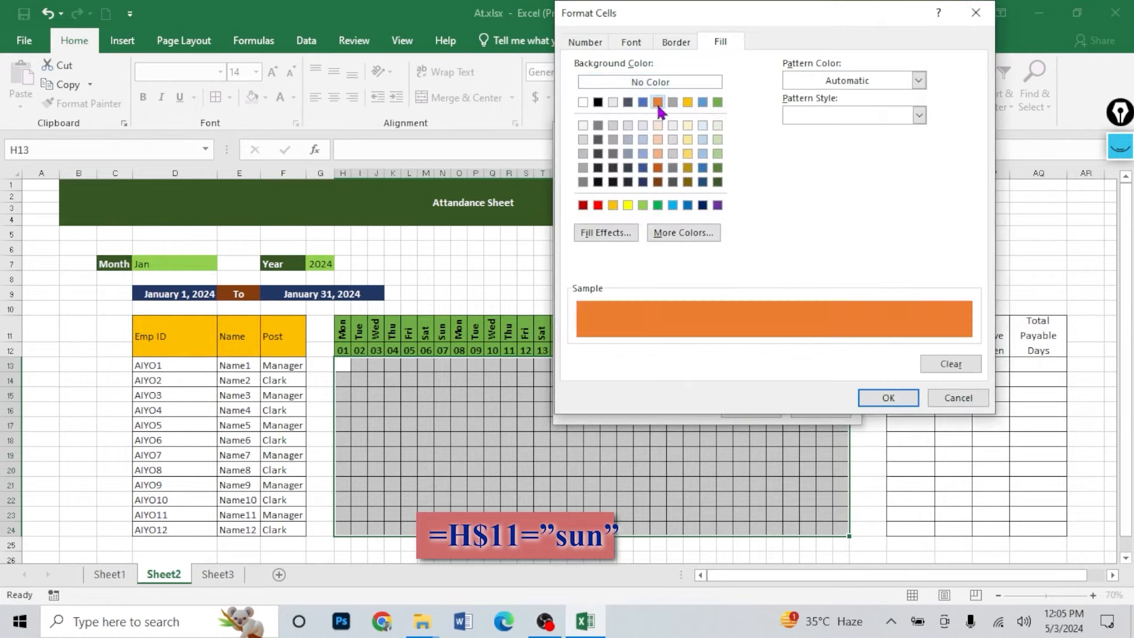
pyautogui.click(888, 398)
pyautogui.click(759, 410)
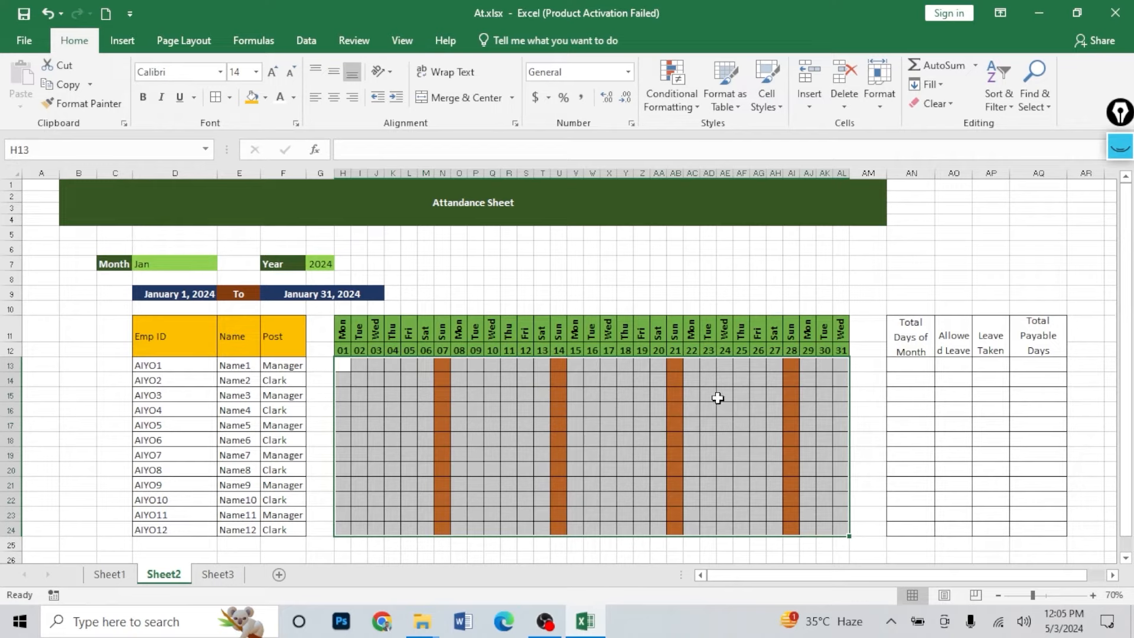
pyautogui.click(621, 424)
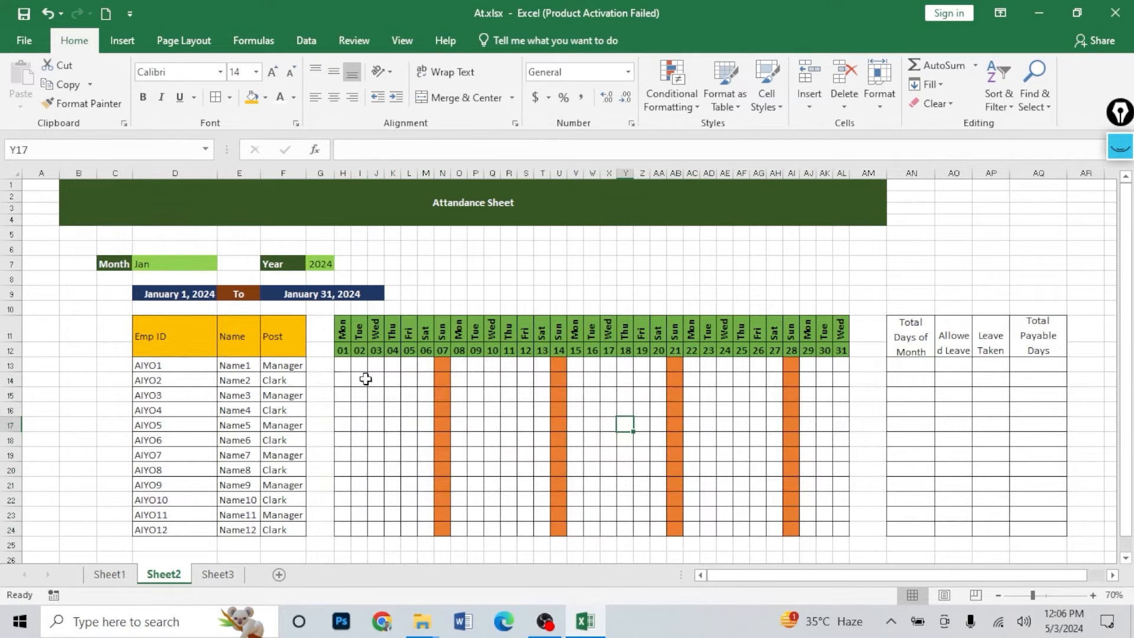
# - Edit the =H$11="sun" rule for H13:AL24 to use a vertical two-color gradient fill with black edges and a blue center
pyautogui.moveTo(344, 366); pyautogui.dragTo(842, 530)
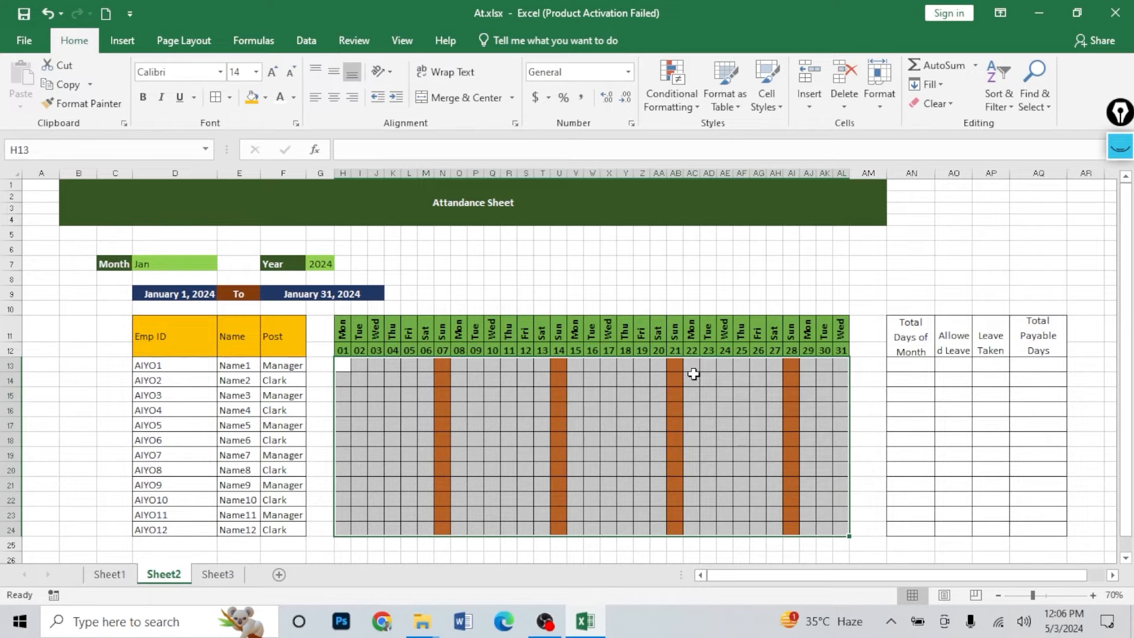
pyautogui.click(668, 107)
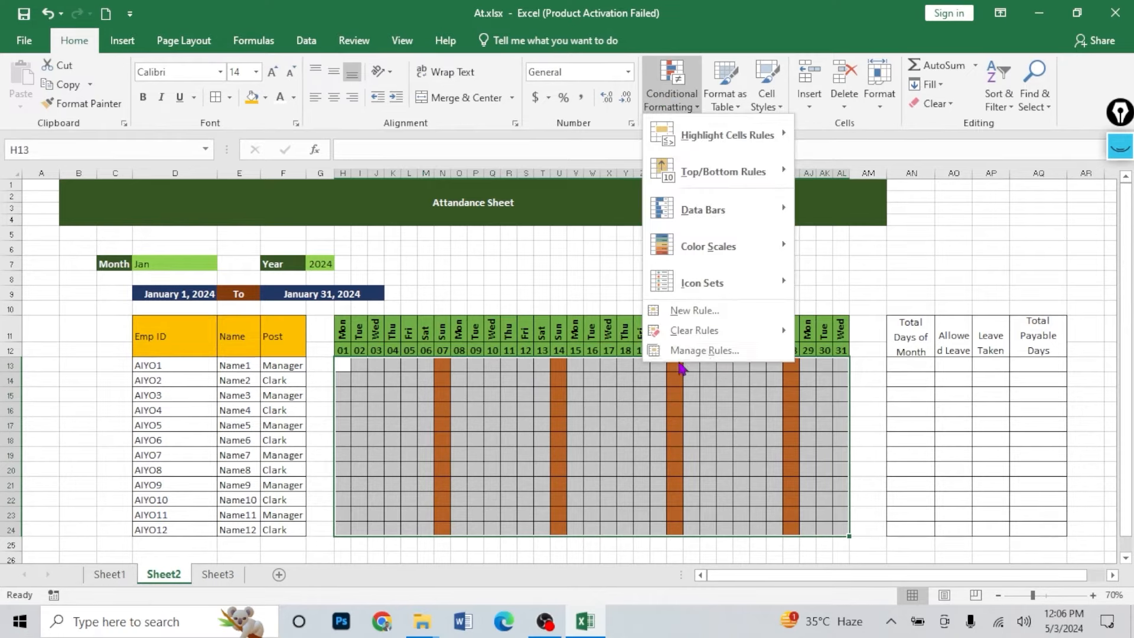
pyautogui.click(708, 352)
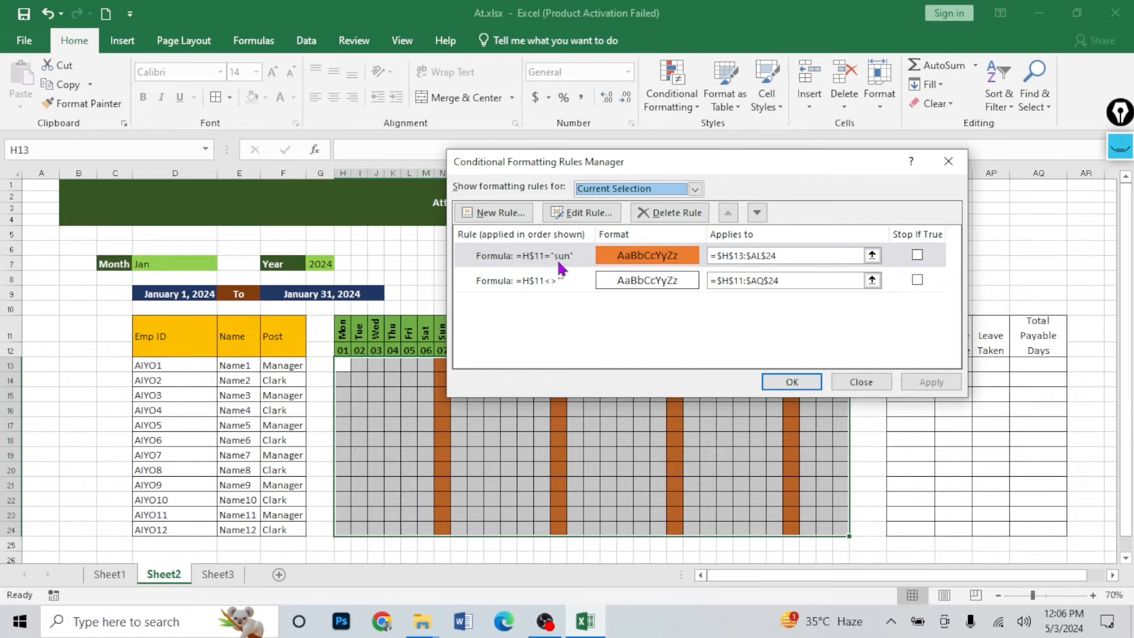
pyautogui.click(644, 261)
pyautogui.click(585, 213)
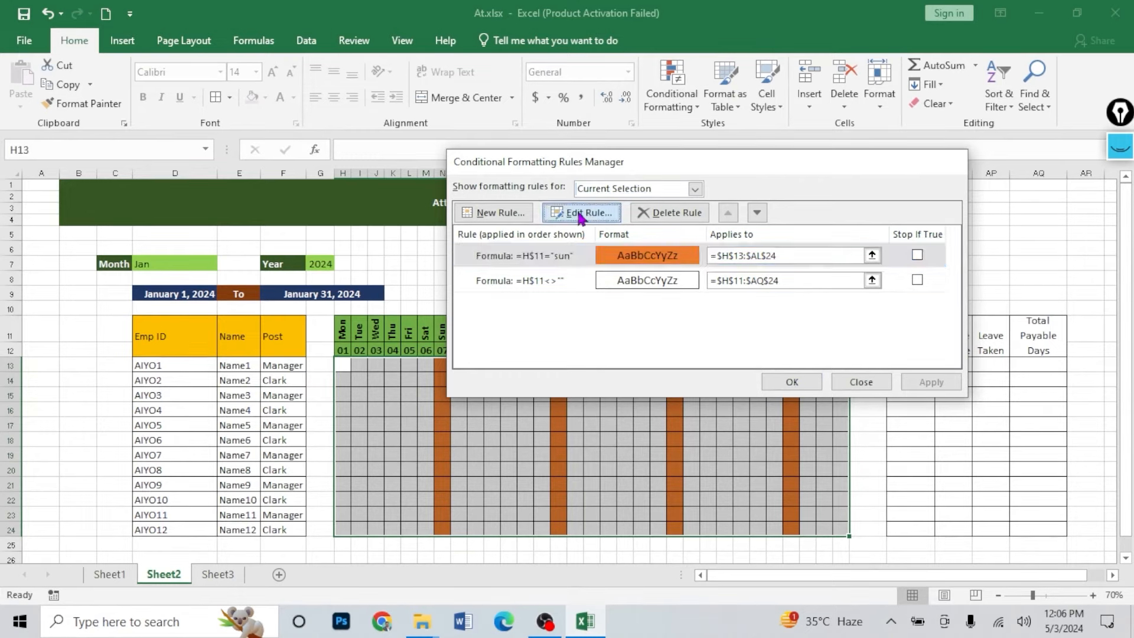
pyautogui.click(818, 376)
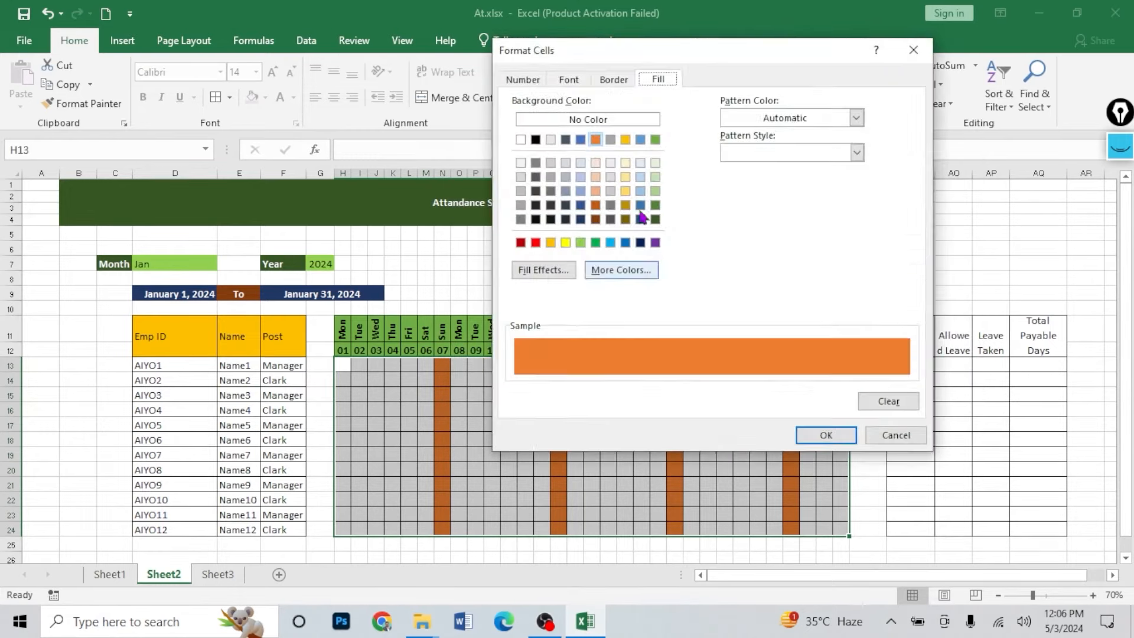
pyautogui.click(554, 272)
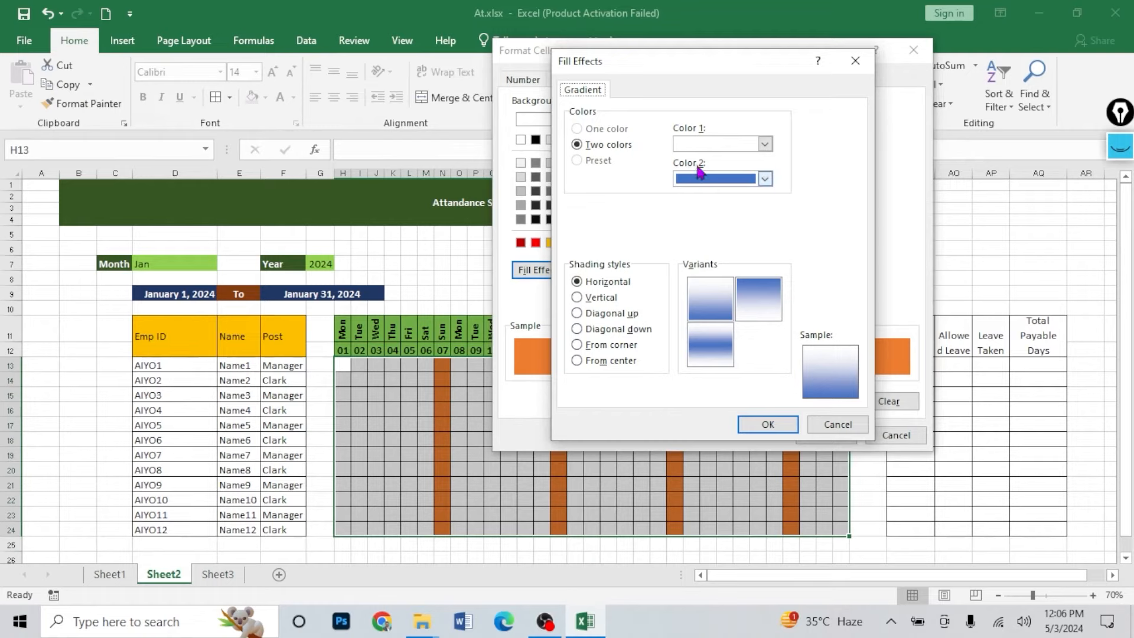
pyautogui.click(764, 145)
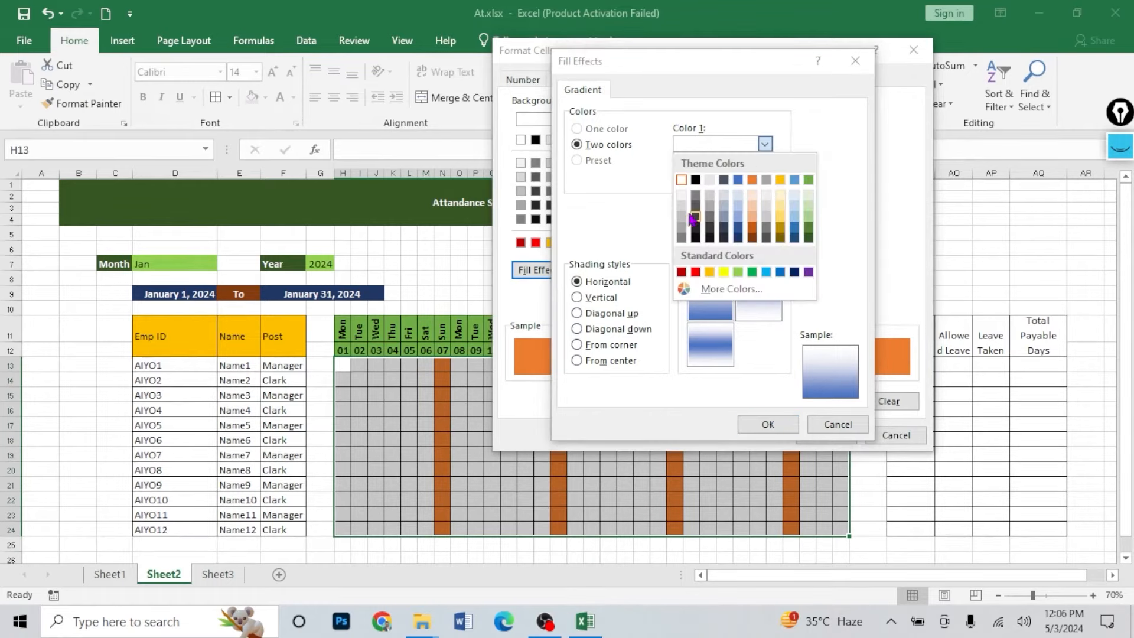
pyautogui.click(698, 180)
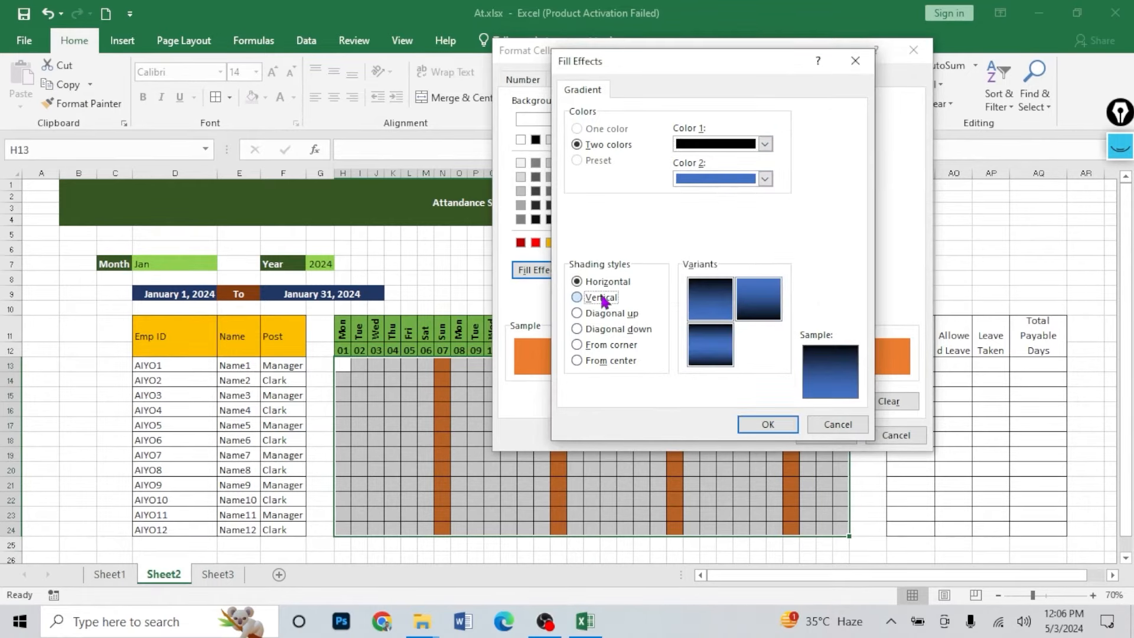
pyautogui.click(577, 297)
pyautogui.click(702, 352)
pyautogui.click(768, 424)
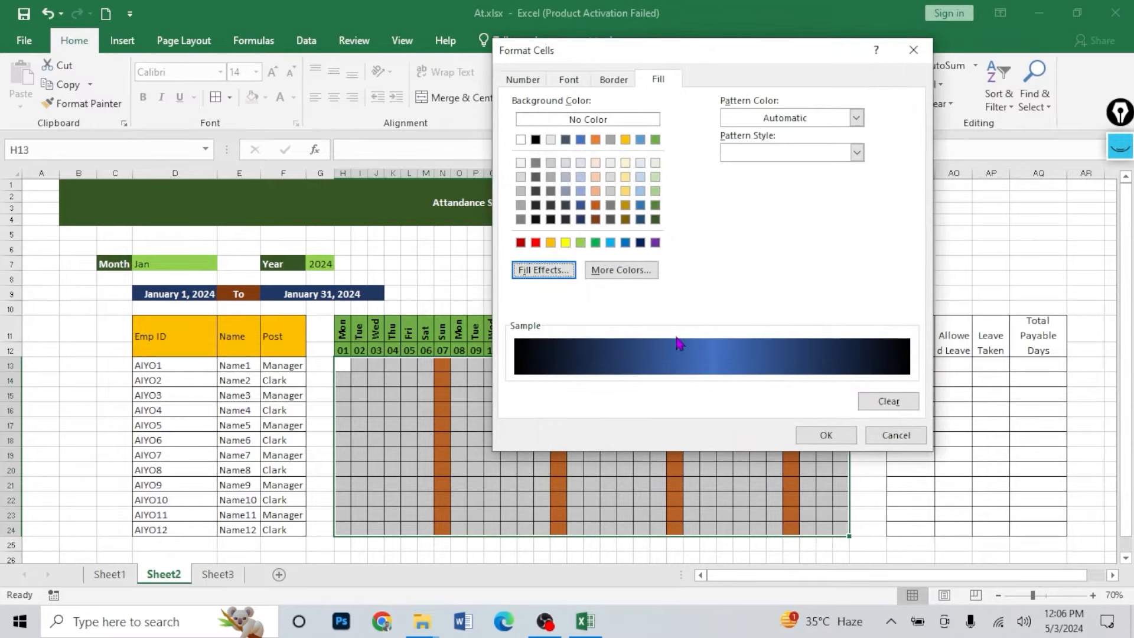
# - Set the Sunday rule's font style to bold, choose a font color and apply the rule changes
pyautogui.click(567, 80)
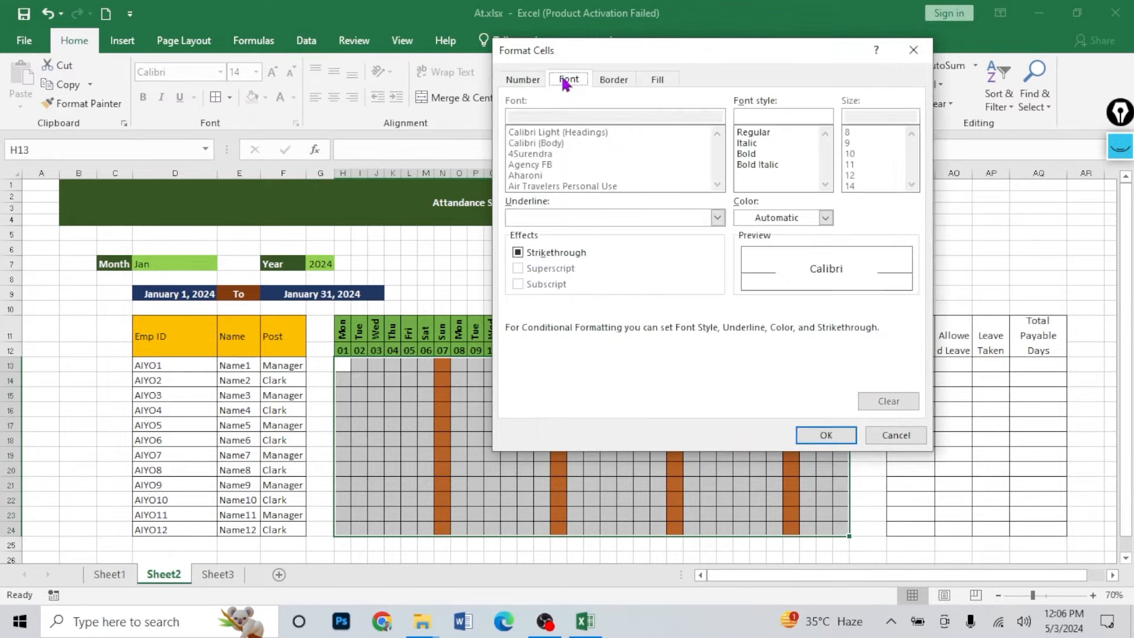
pyautogui.click(748, 155)
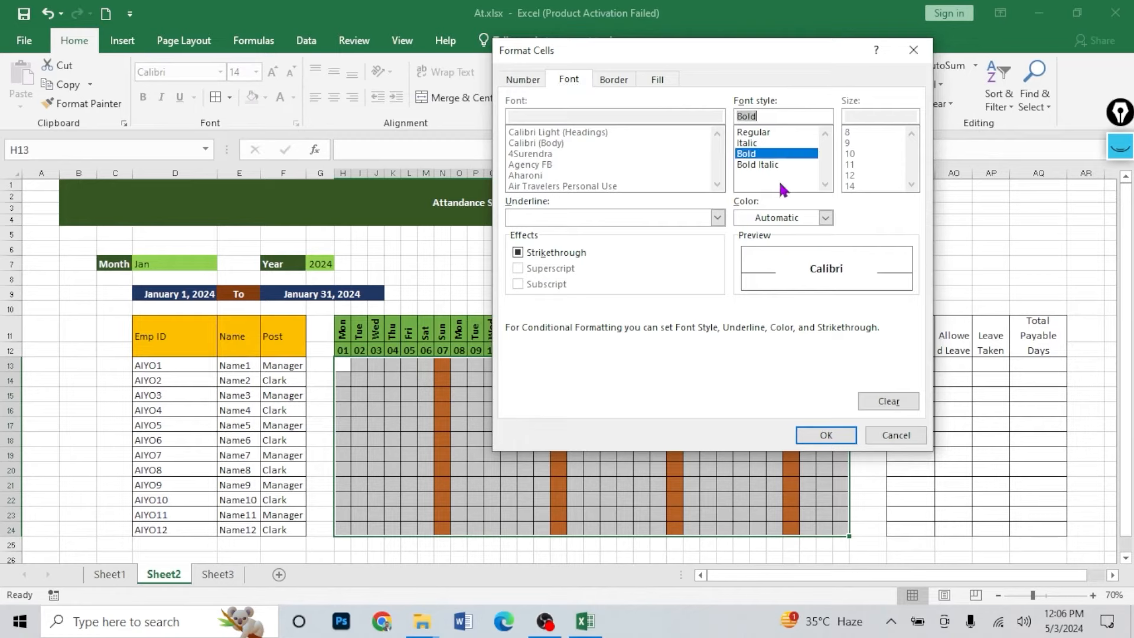
pyautogui.click(781, 218)
pyautogui.click(742, 275)
pyautogui.click(826, 434)
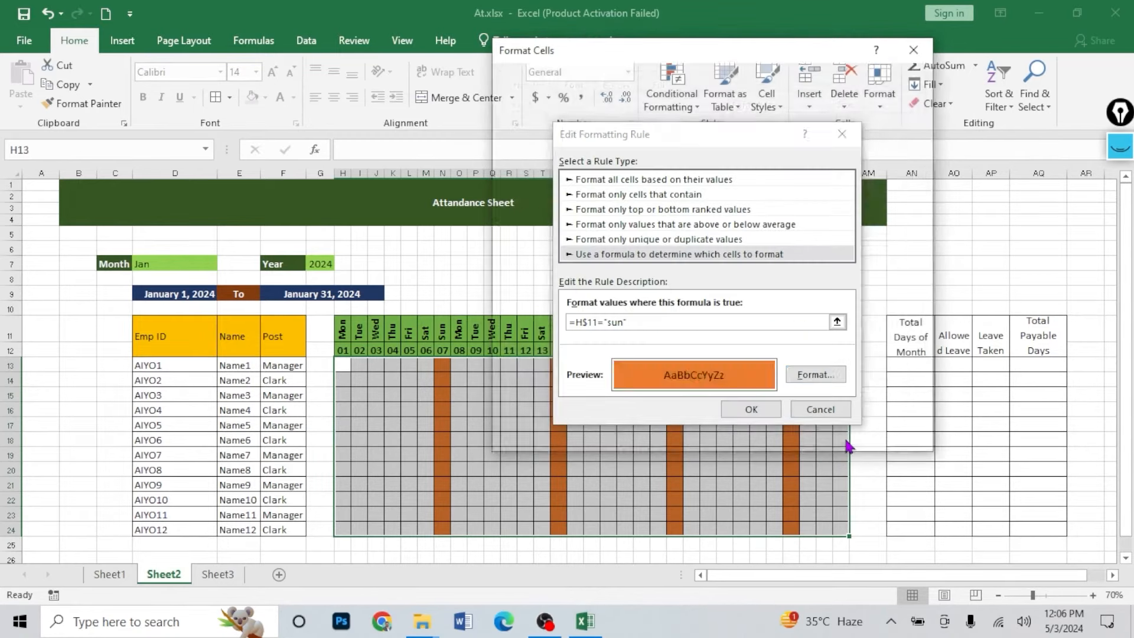
pyautogui.click(758, 415)
pyautogui.click(780, 383)
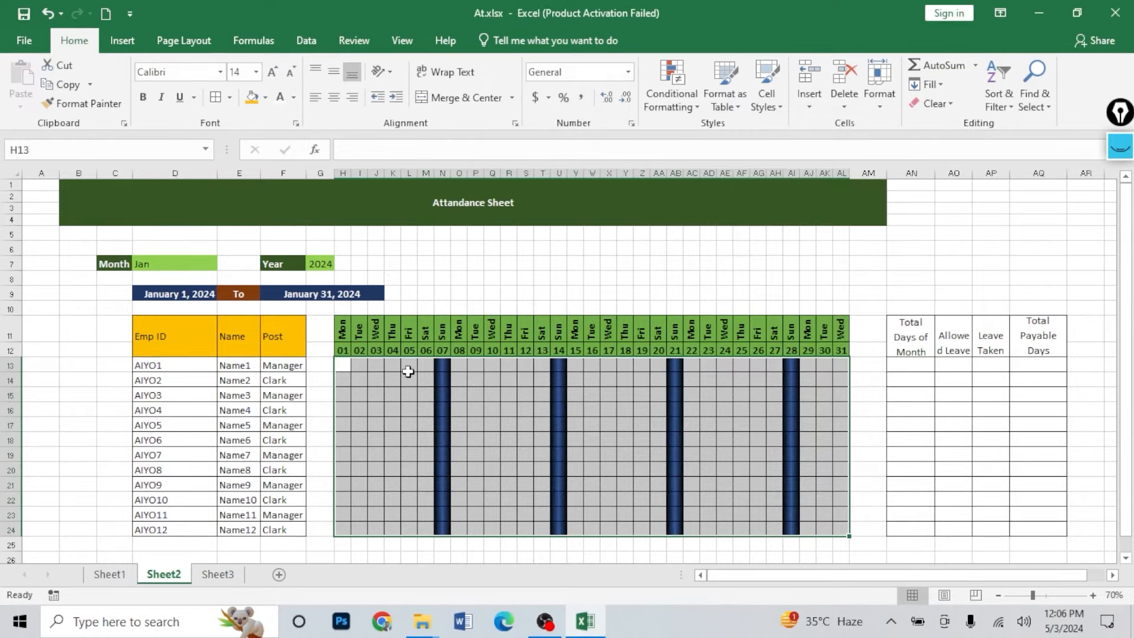
pyautogui.click(610, 393)
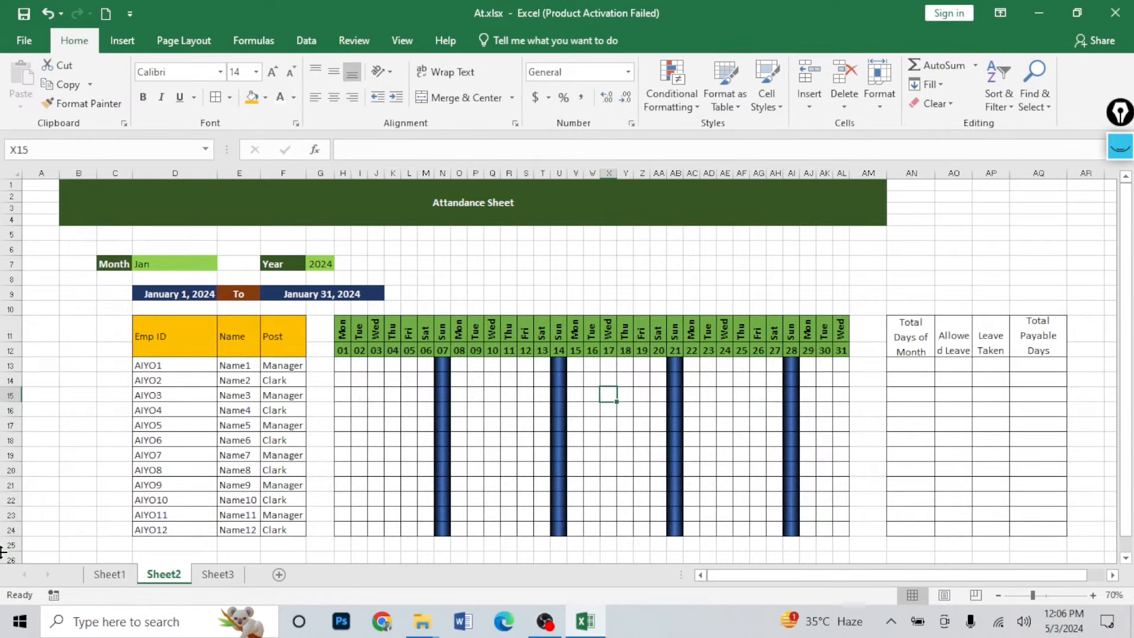
# - Format the summary headers AN11:AQ12 with orange fill and bold, top-aligned text, and widen column AQ to fit Total Payable Days on two lines
pyautogui.moveTo(925, 341); pyautogui.dragTo(1037, 352)
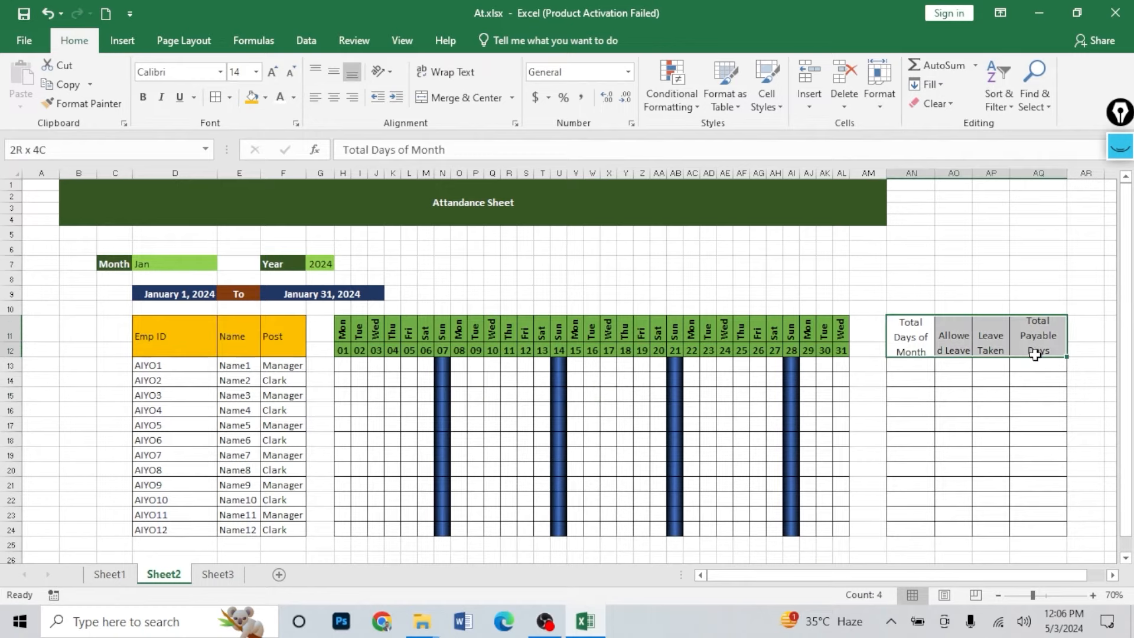
pyautogui.click(265, 97)
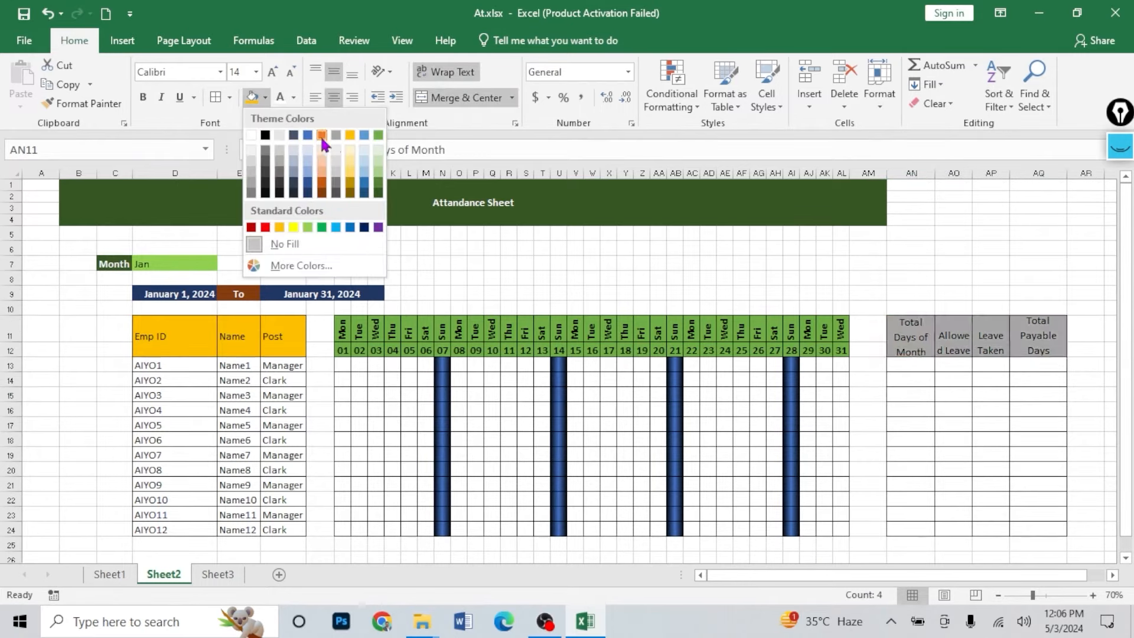
pyautogui.click(321, 136)
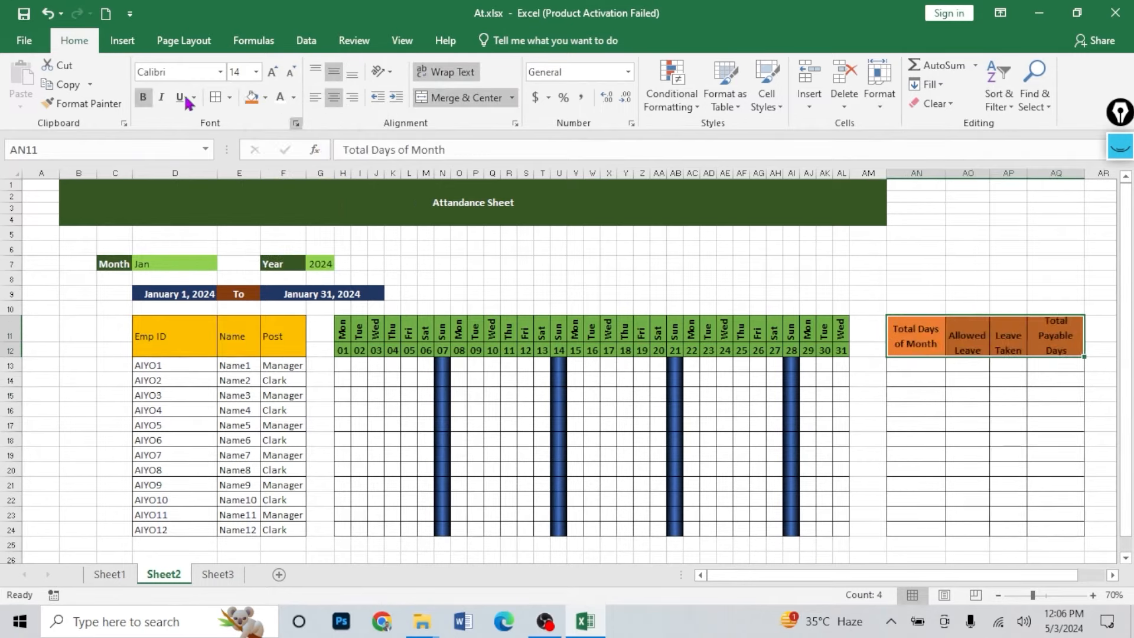
pyautogui.click(315, 71)
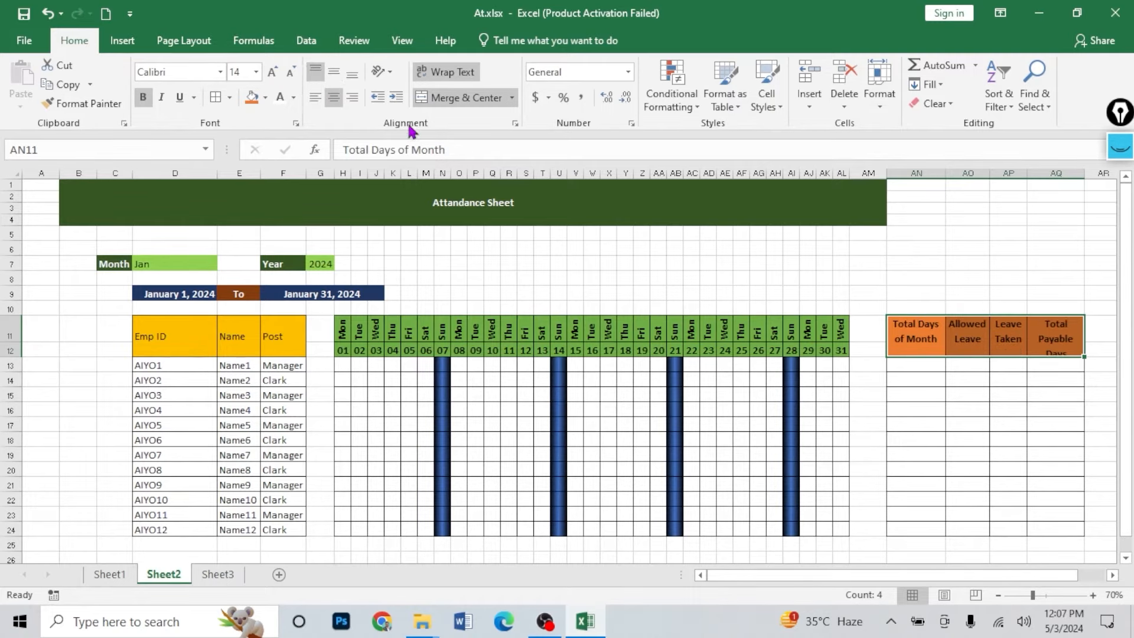
pyautogui.moveTo(1084, 174); pyautogui.dragTo(1096, 177)
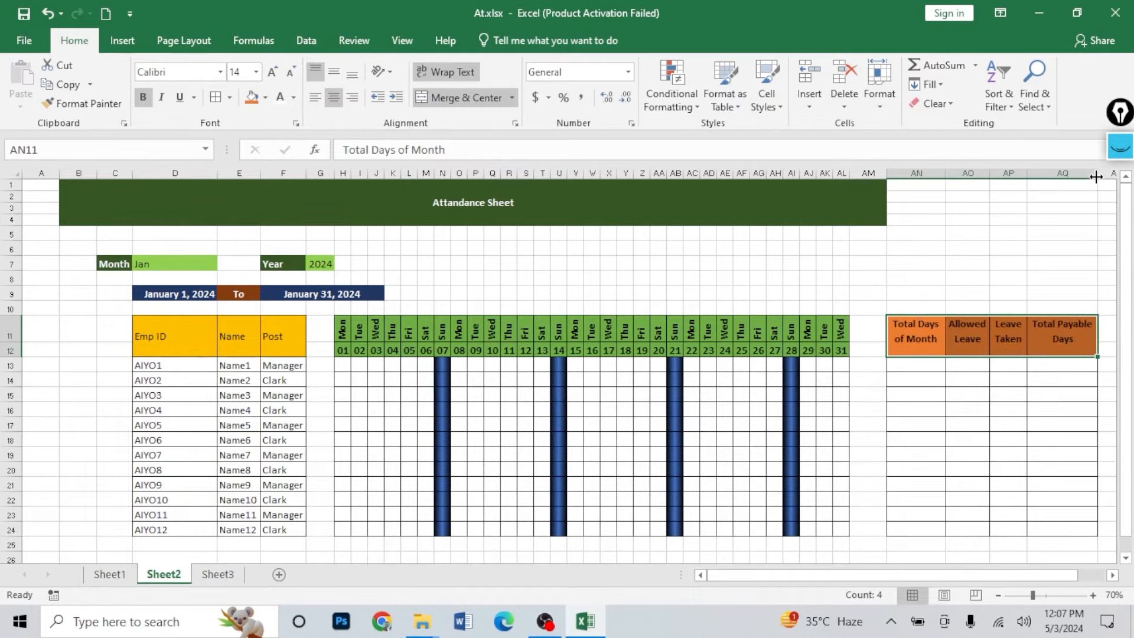
# - Examine the formatted attendance sheet, from the month and year cells and employee list to the Sunday columns and summary headers
pyautogui.click(1113, 575)
pyautogui.click(1113, 575)
pyautogui.click(567, 454)
pyautogui.moveTo(278, 386); pyautogui.dragTo(371, 440)
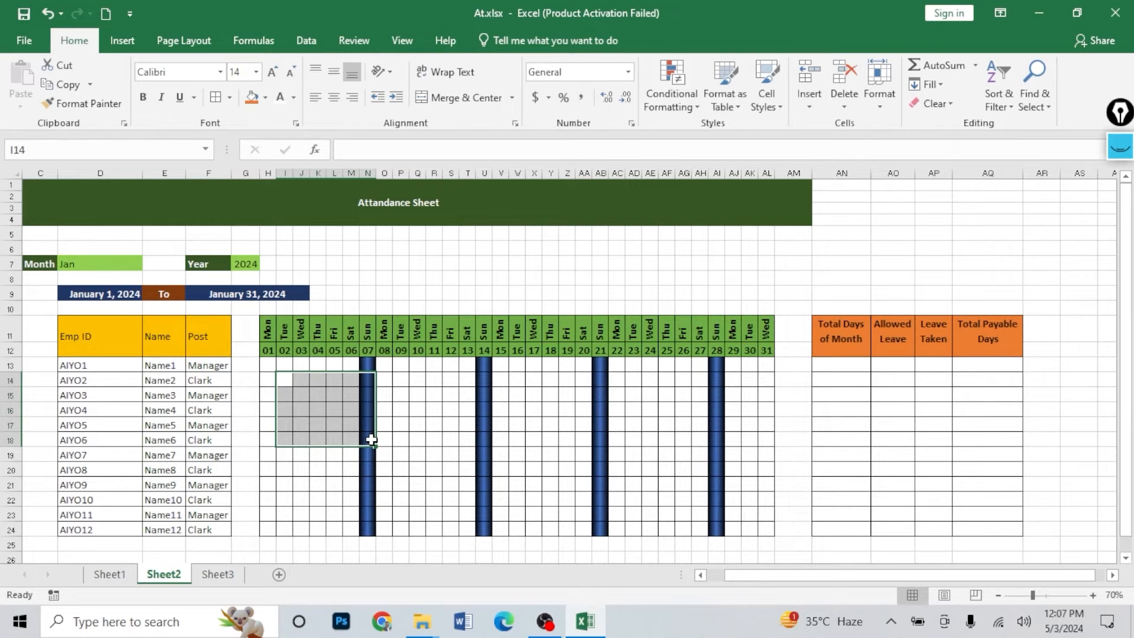
pyautogui.click(333, 413)
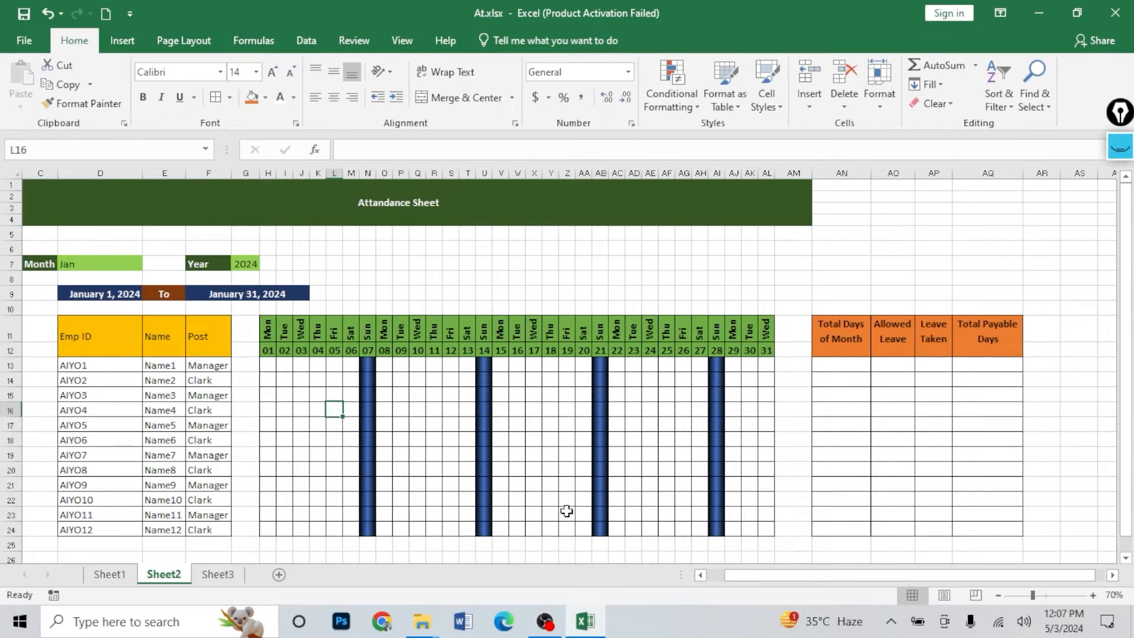
pyautogui.keyDown('ctrl'); pyautogui.scroll(1, 521, 483); pyautogui.keyUp('ctrl')
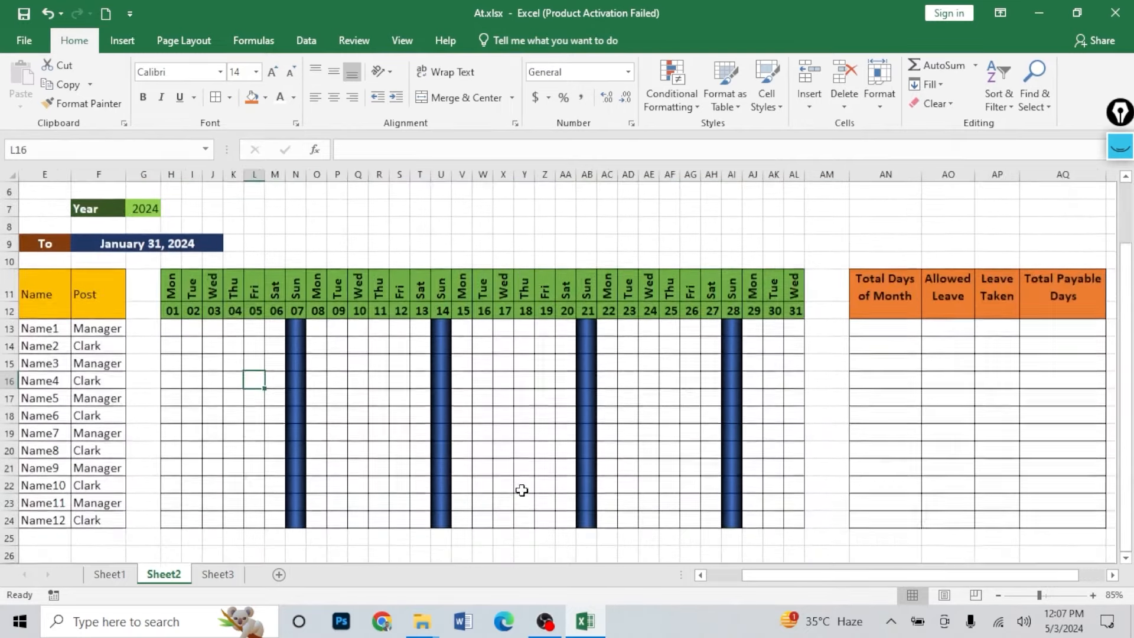
pyautogui.keyDown('ctrl'); pyautogui.scroll(1, 502, 501); pyautogui.keyUp('ctrl')
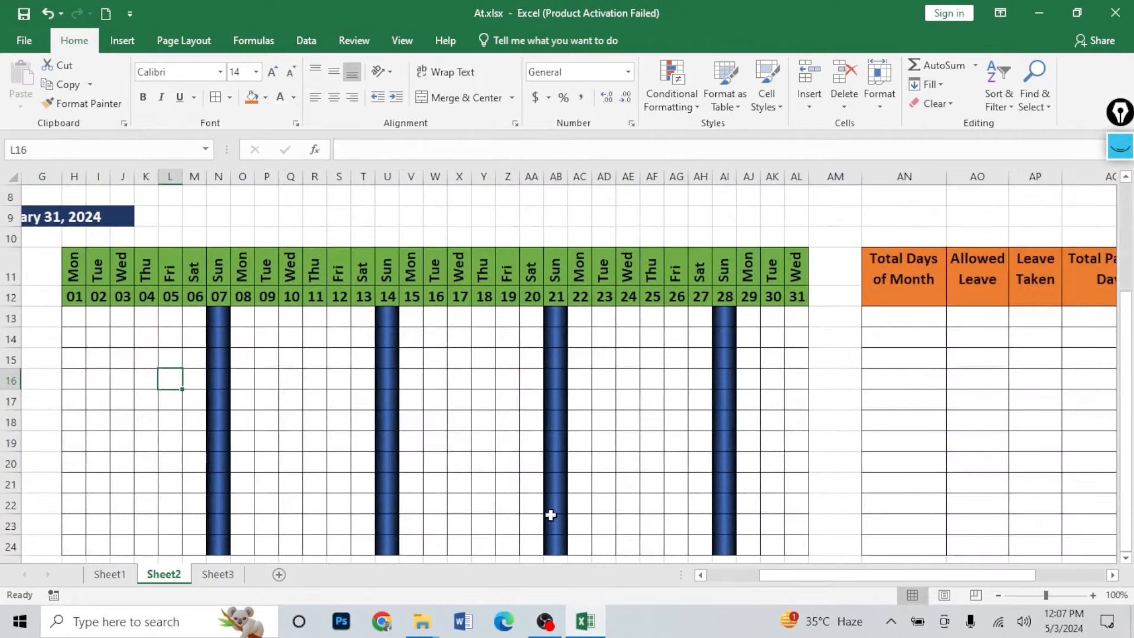
pyautogui.moveTo(795, 576); pyautogui.dragTo(724, 573)
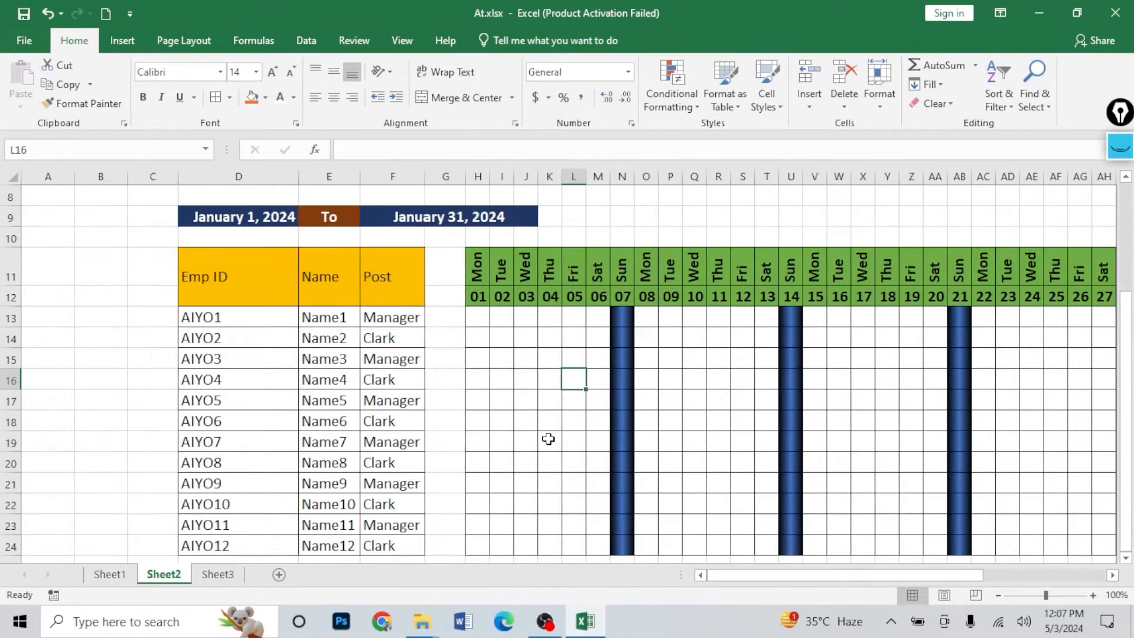
pyautogui.keyDown('ctrl'); pyautogui.scroll(-1, 548, 439); pyautogui.keyUp('ctrl')
pyautogui.scroll(-1, 537, 434)
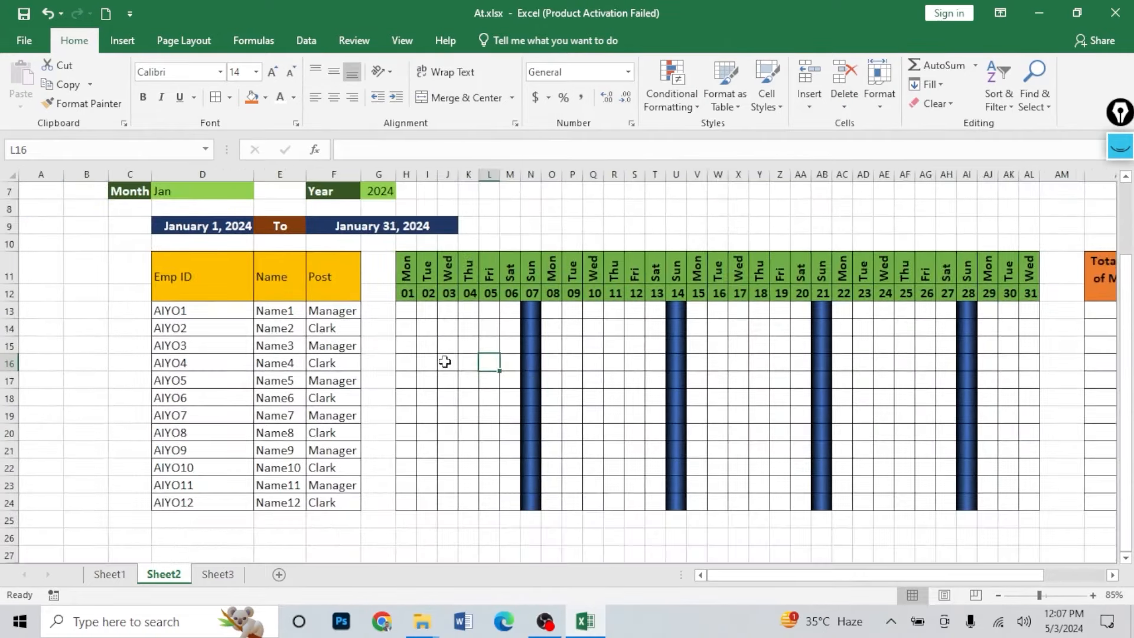
pyautogui.click(383, 192)
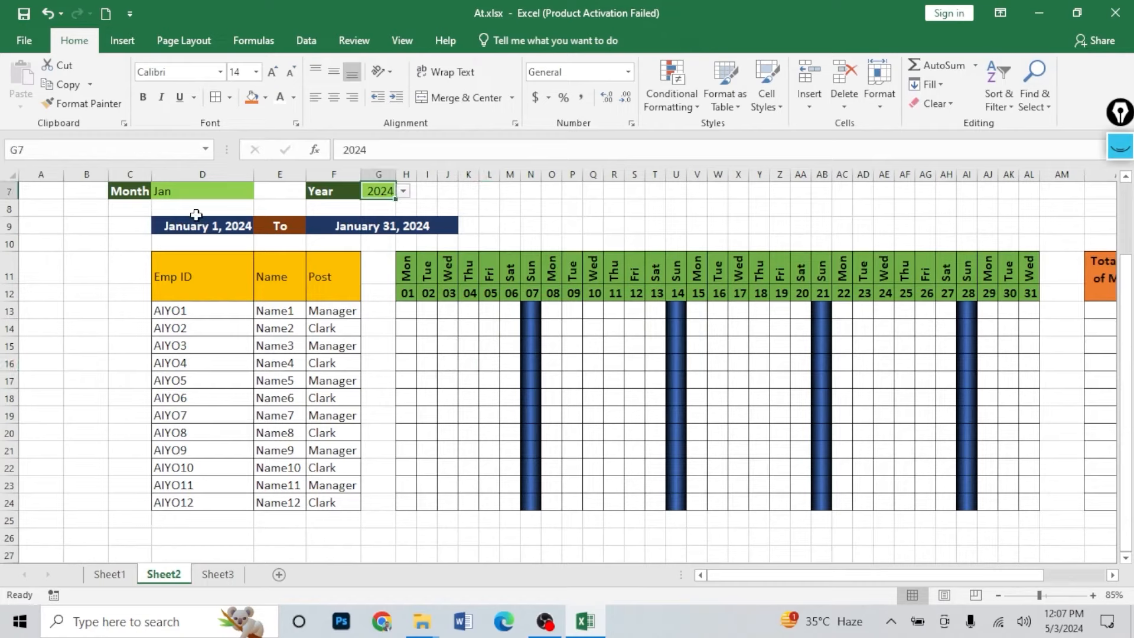
pyautogui.click(200, 190)
pyautogui.click(486, 365)
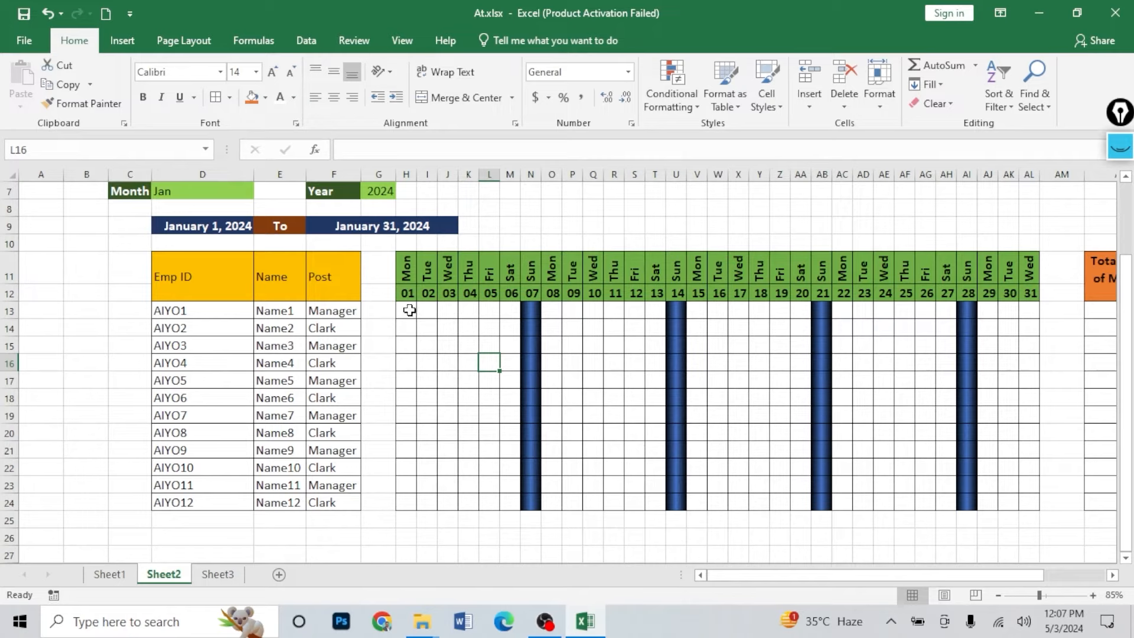
# - Add list data validation with the source P,A to the attendance cells H13:AL24
pyautogui.moveTo(407, 311); pyautogui.dragTo(1037, 507)
pyautogui.click(305, 41)
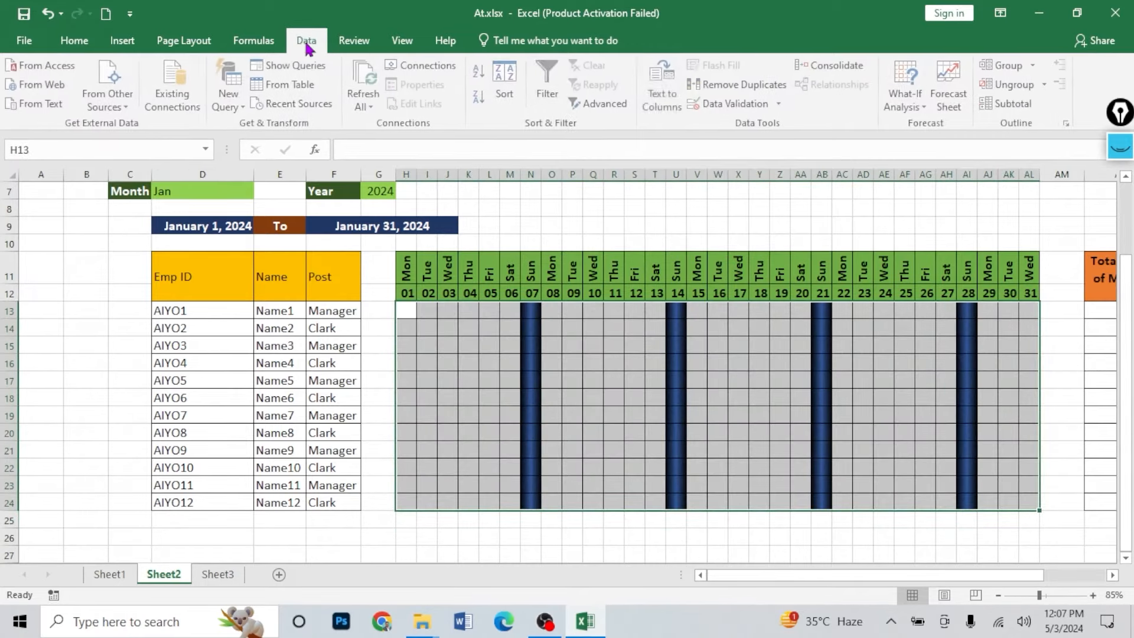
pyautogui.click(716, 107)
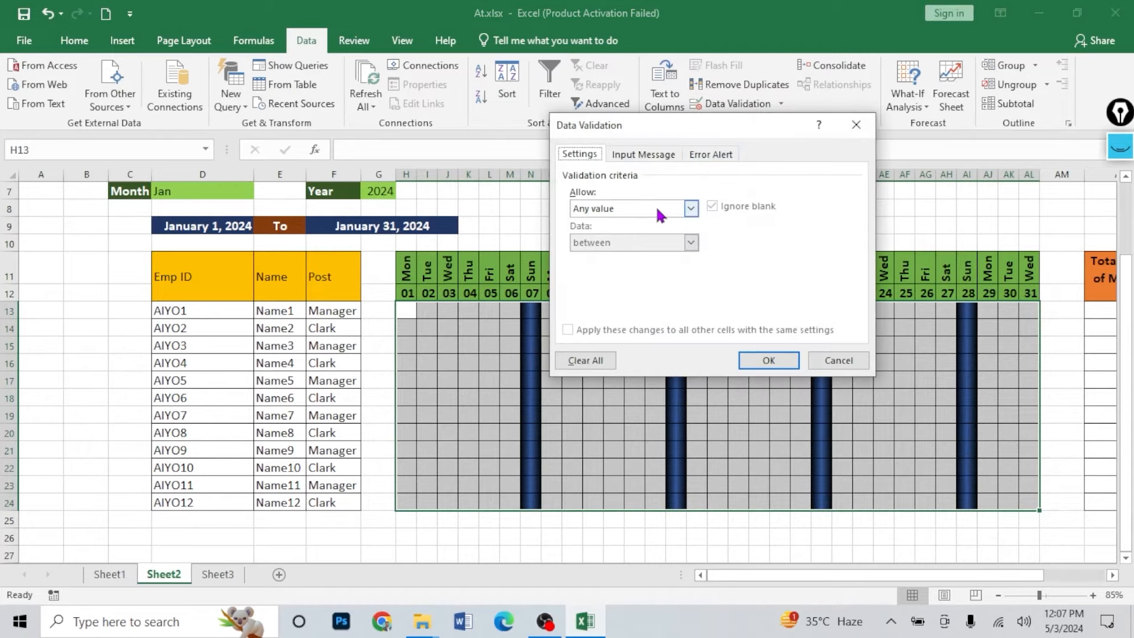
pyautogui.click(582, 213)
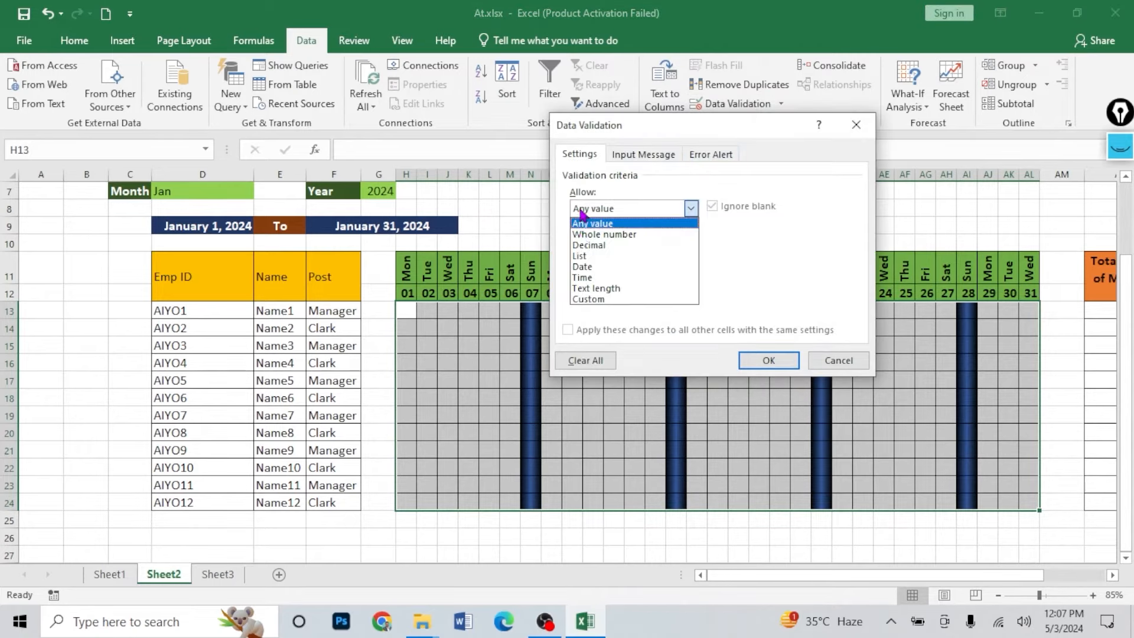
pyautogui.click(582, 259)
pyautogui.click(583, 276)
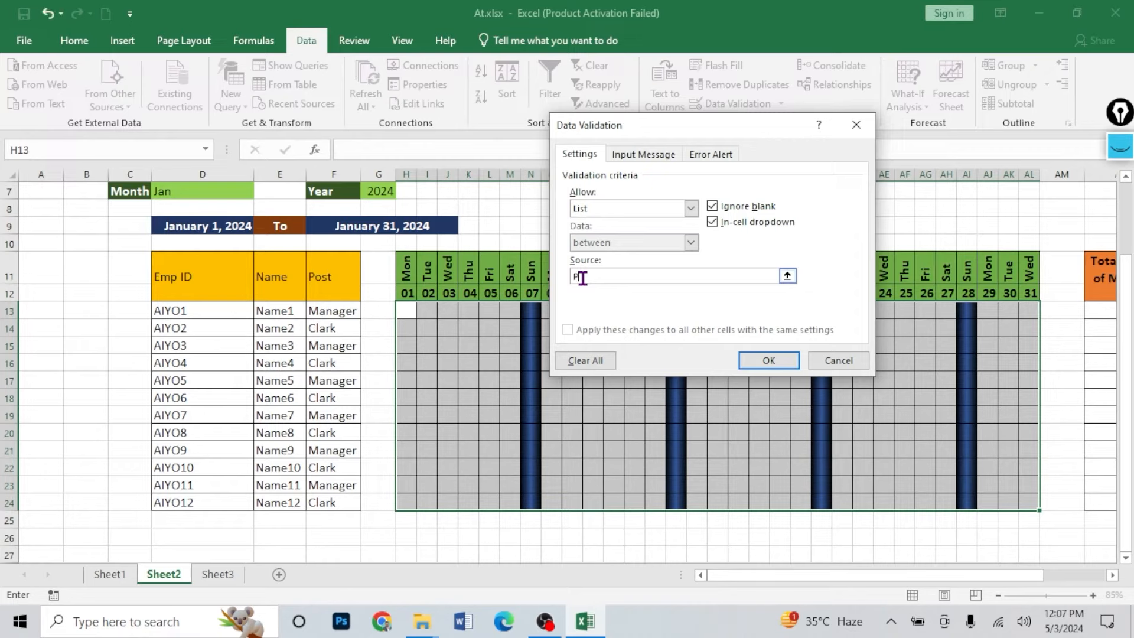
pyautogui.write('P,A')
pyautogui.click(767, 360)
# - Choose A for cell I15 and P for cell I16 from their validation lists
pyautogui.click(428, 341)
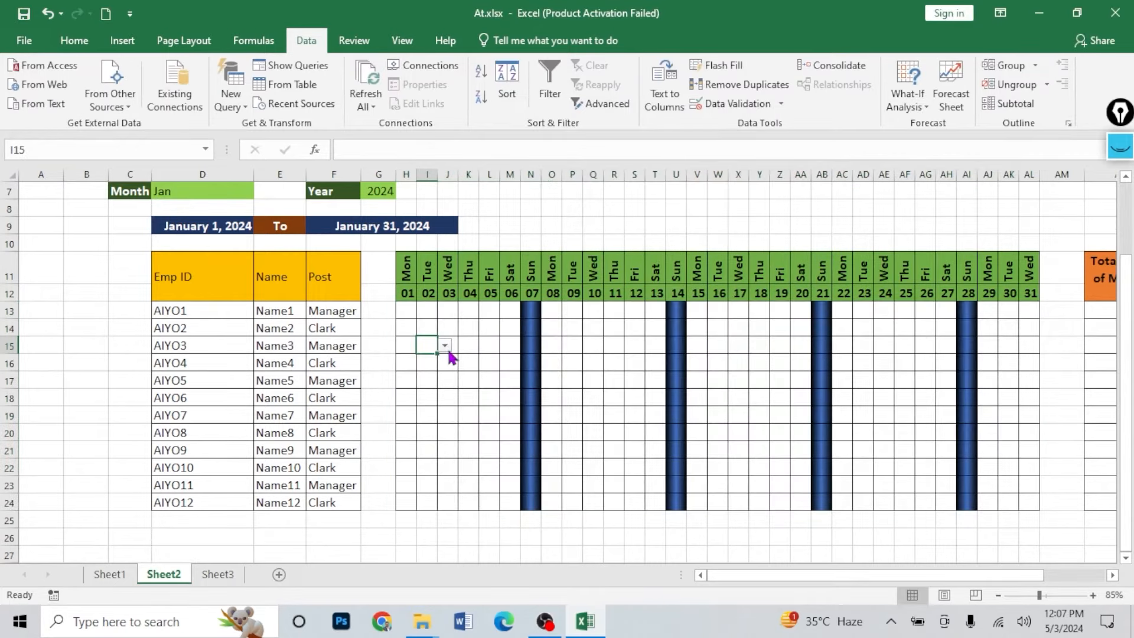
pyautogui.click(445, 347)
pyautogui.click(426, 374)
pyautogui.click(438, 364)
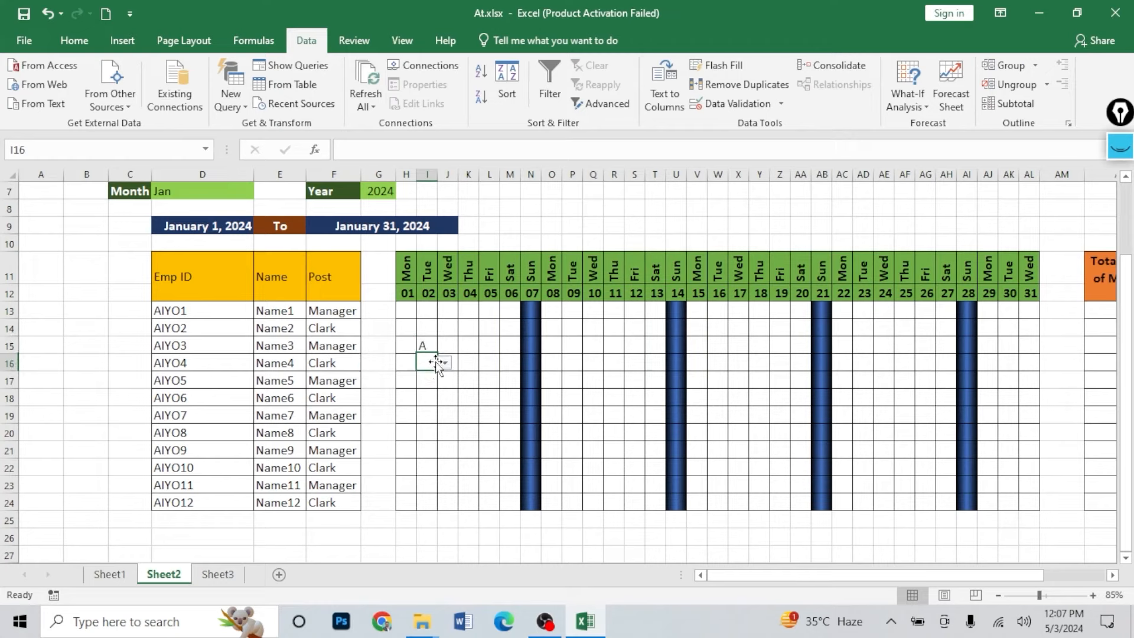
pyautogui.click(445, 363)
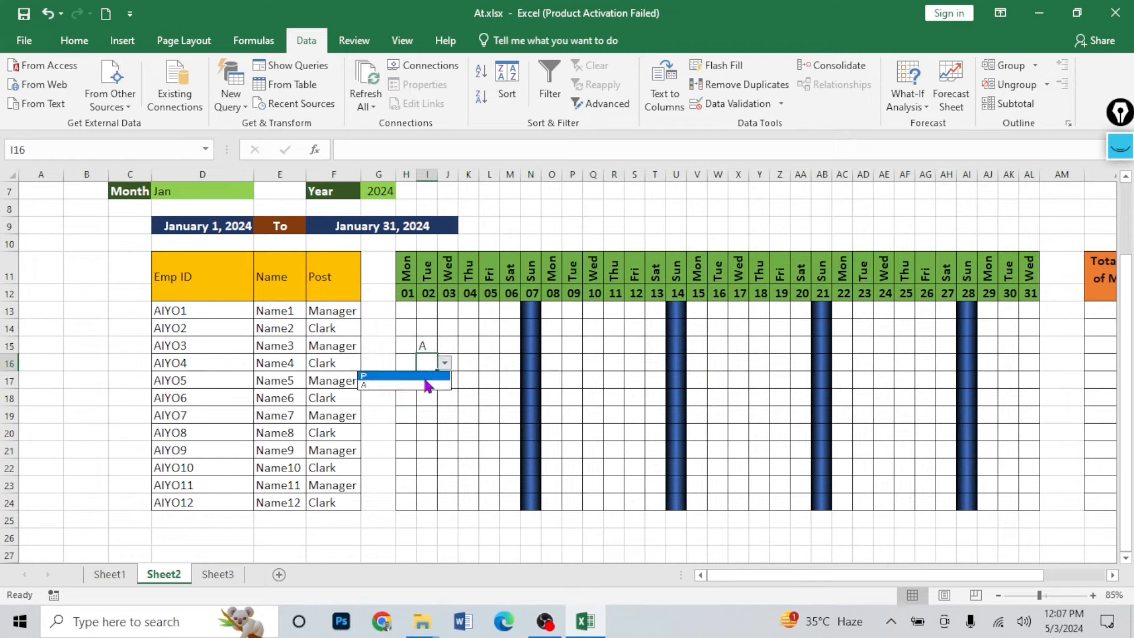
pyautogui.click(428, 377)
pyautogui.click(453, 401)
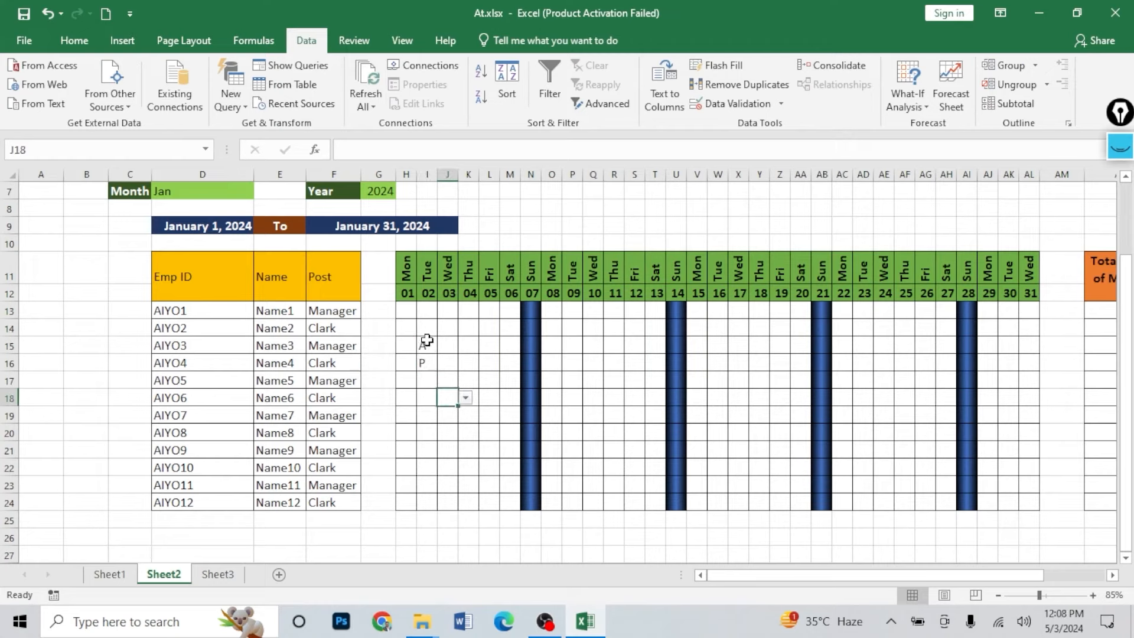
pyautogui.click(427, 343)
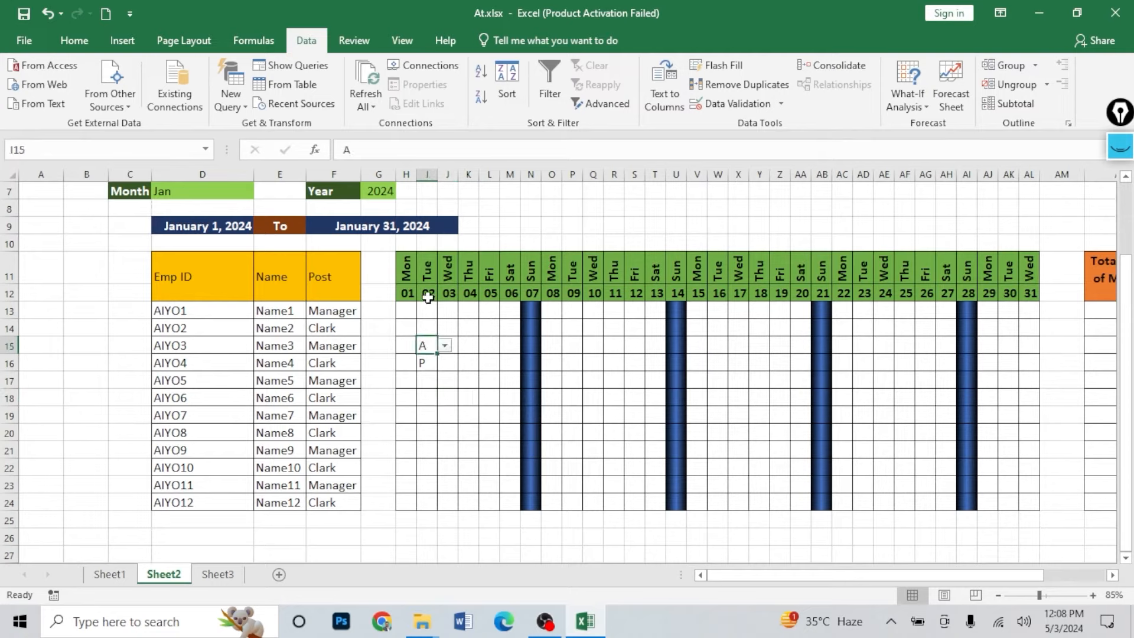
# - Highlight cells in H13:AL24 containing the text A with Light Red Fill with Dark Red Text
pyautogui.moveTo(407, 310); pyautogui.dragTo(1026, 505)
pyautogui.click(67, 43)
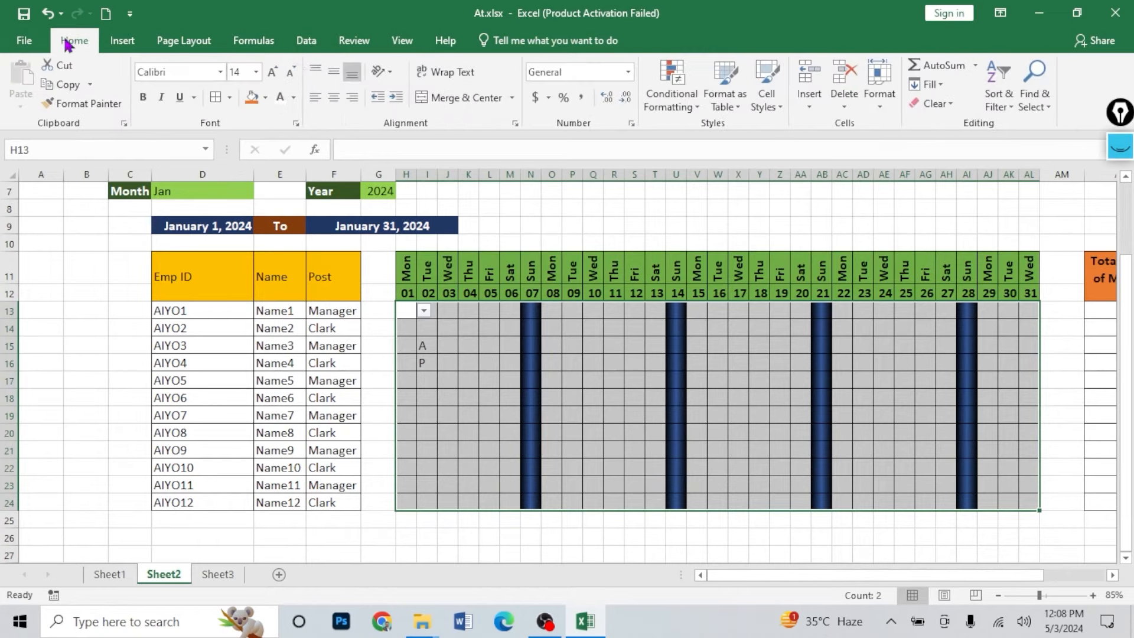
pyautogui.click(656, 112)
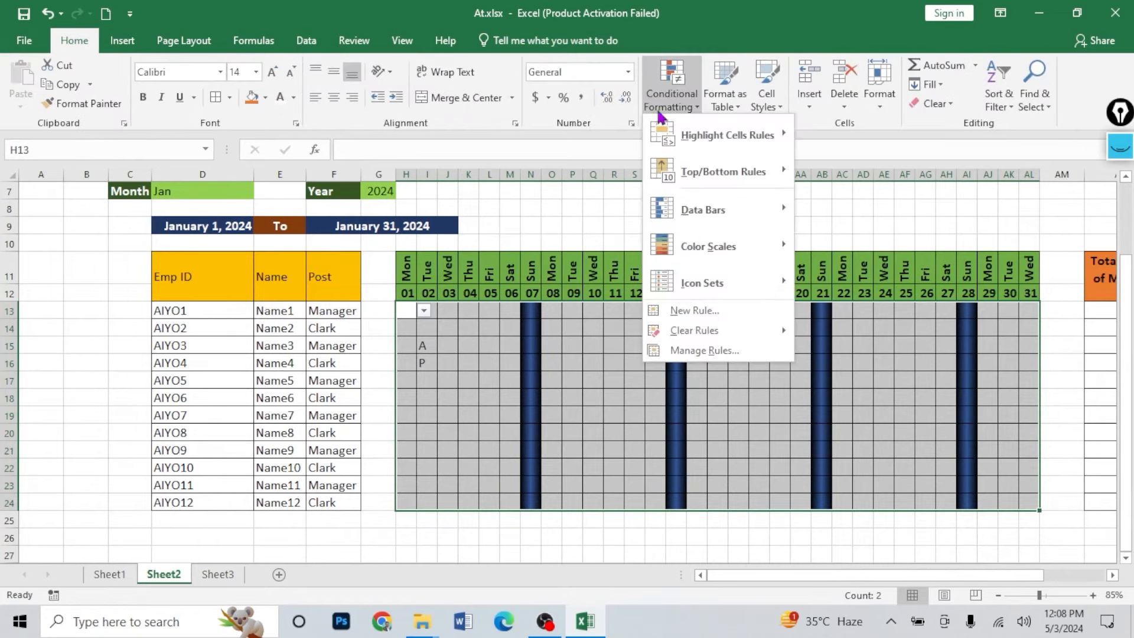
pyautogui.moveTo(716, 139)
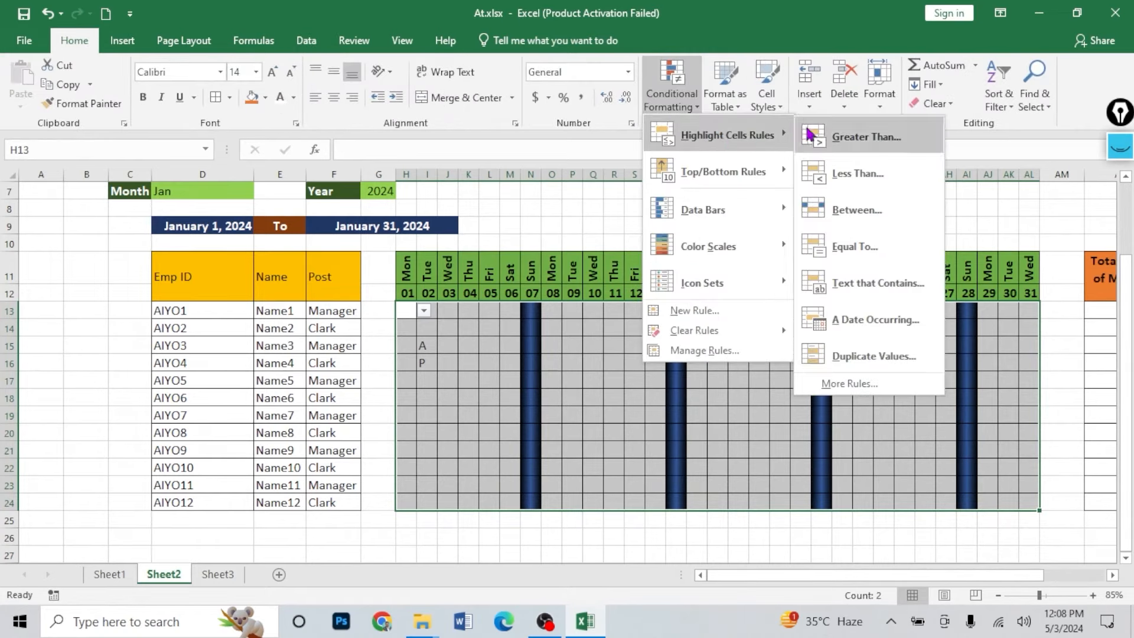
pyautogui.click(891, 293)
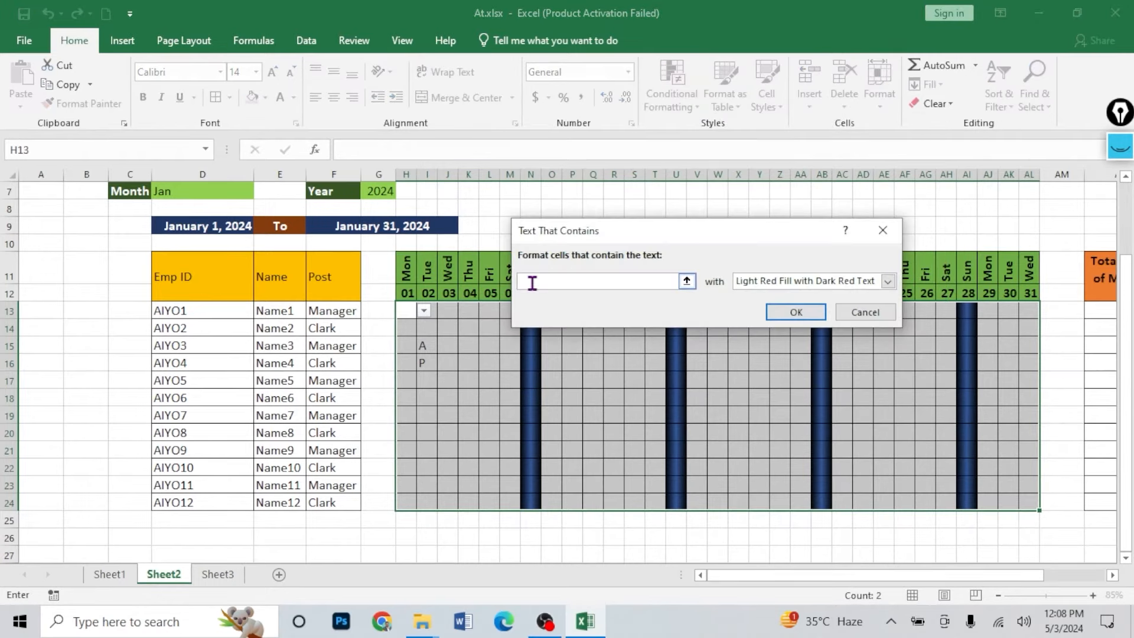
pyautogui.write('A')
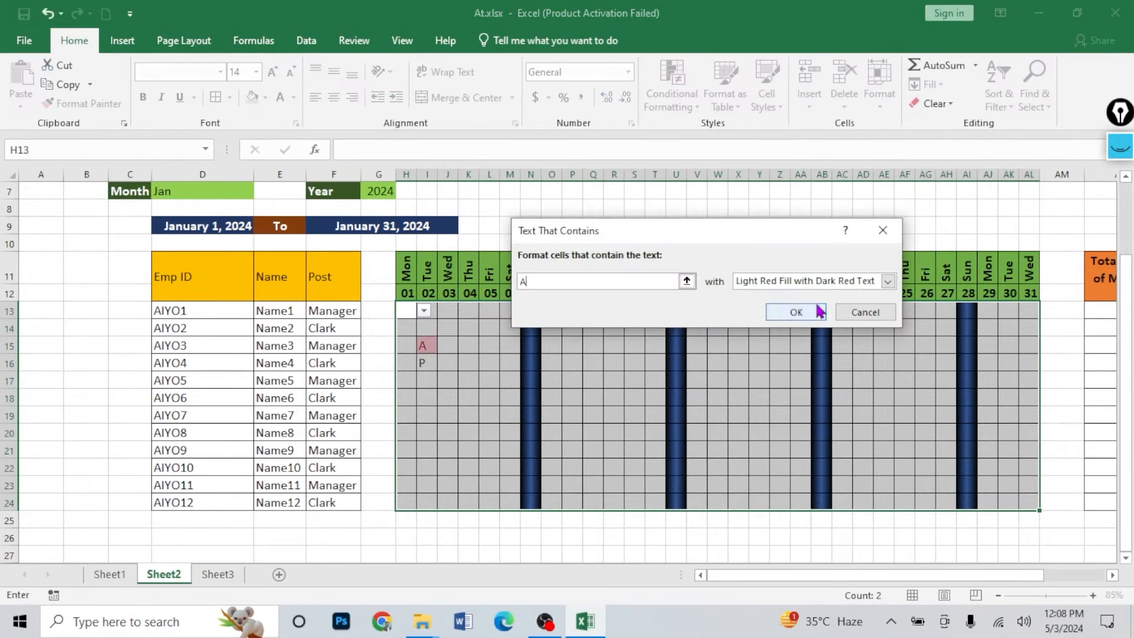
pyautogui.click(799, 313)
pyautogui.click(456, 360)
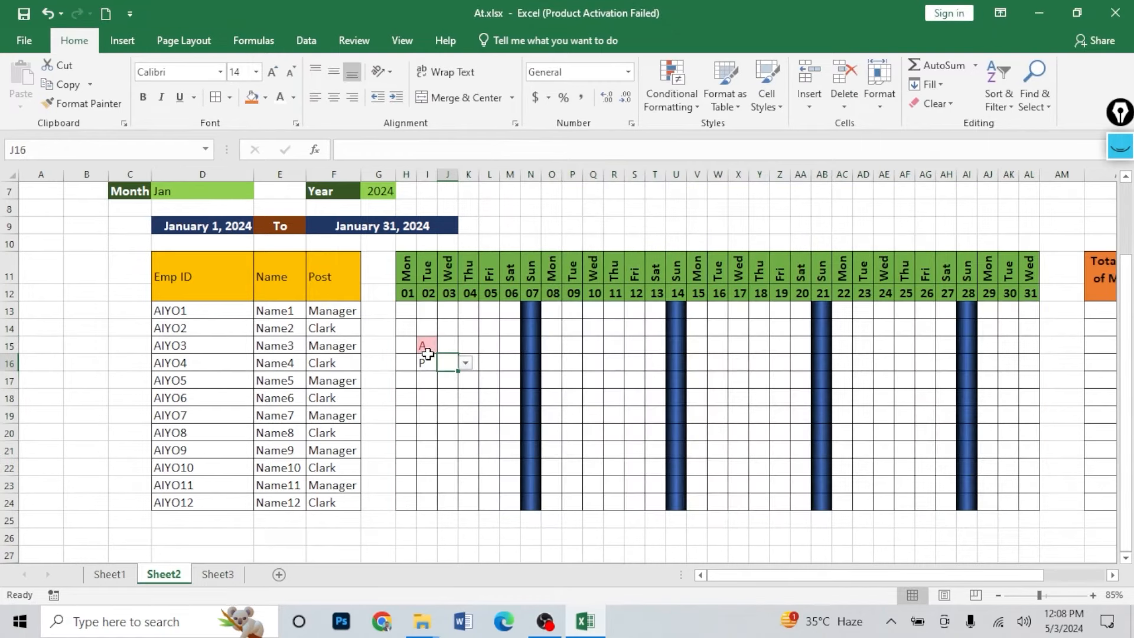
# - Choose A from the validation list in cell I14 to test the absence highlighting
pyautogui.click(430, 331)
pyautogui.click(445, 329)
pyautogui.click(426, 353)
pyautogui.click(469, 346)
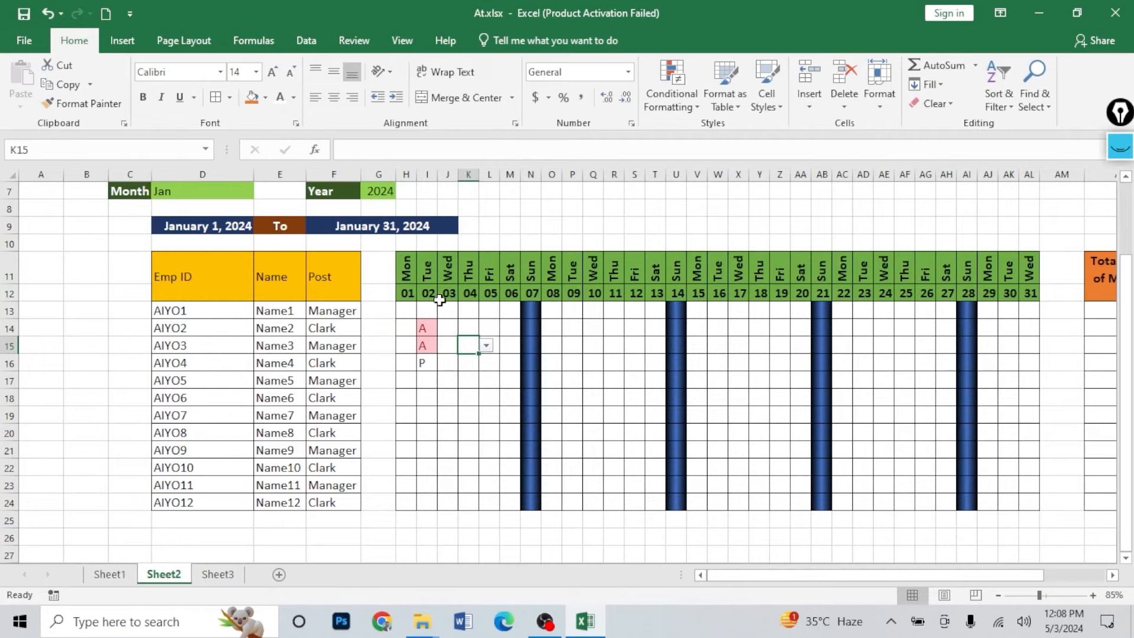
# - Enter the formula =DAY(F9) in AN13 under Total Days of Month and review its cell reference
pyautogui.moveTo(1012, 573); pyautogui.dragTo(1042, 580)
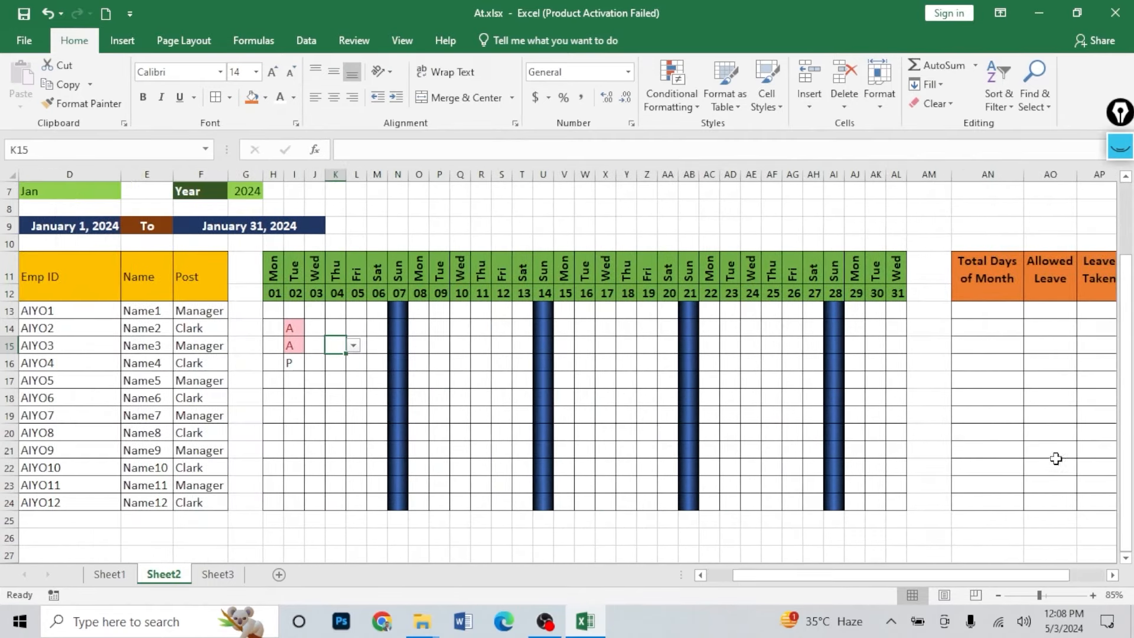
pyautogui.click(993, 311)
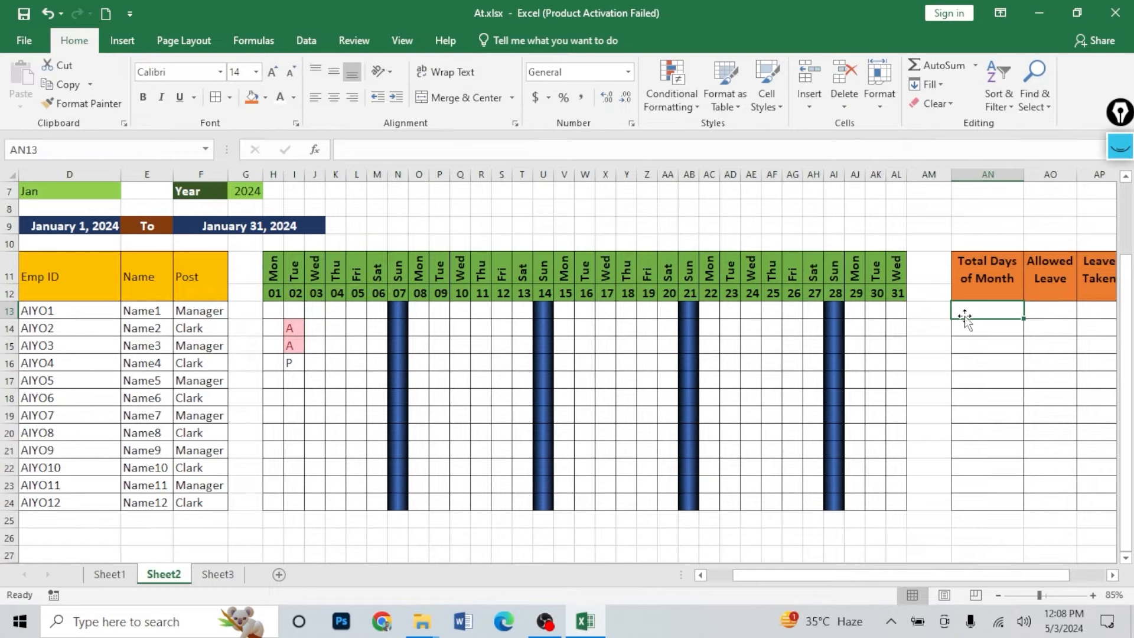
pyautogui.write('=day')
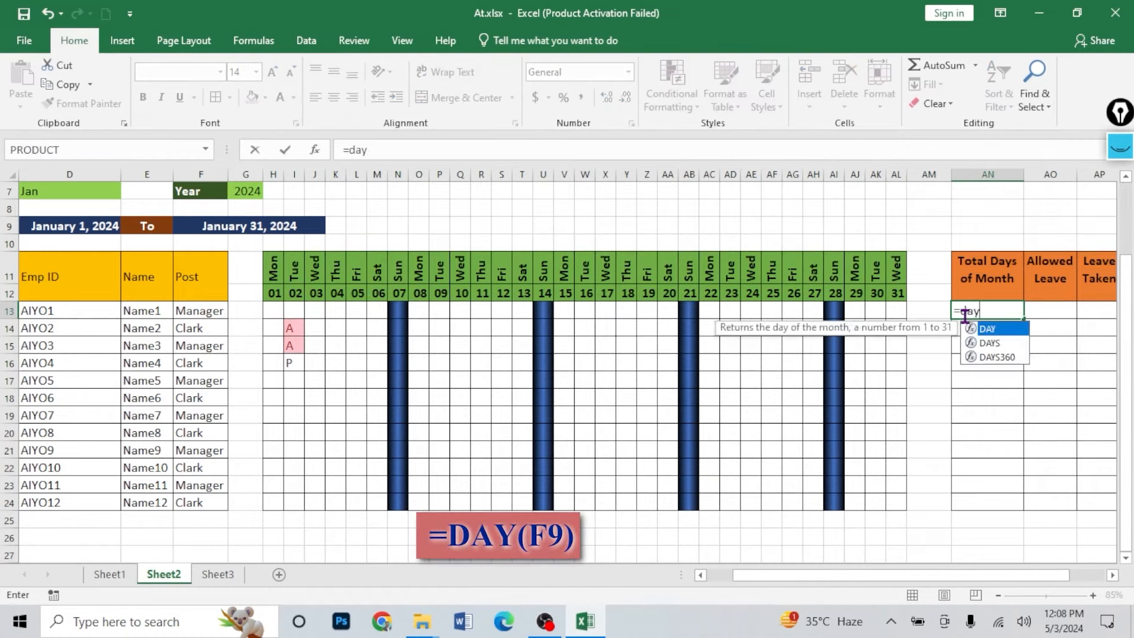
pyautogui.doubleClick(985, 328)
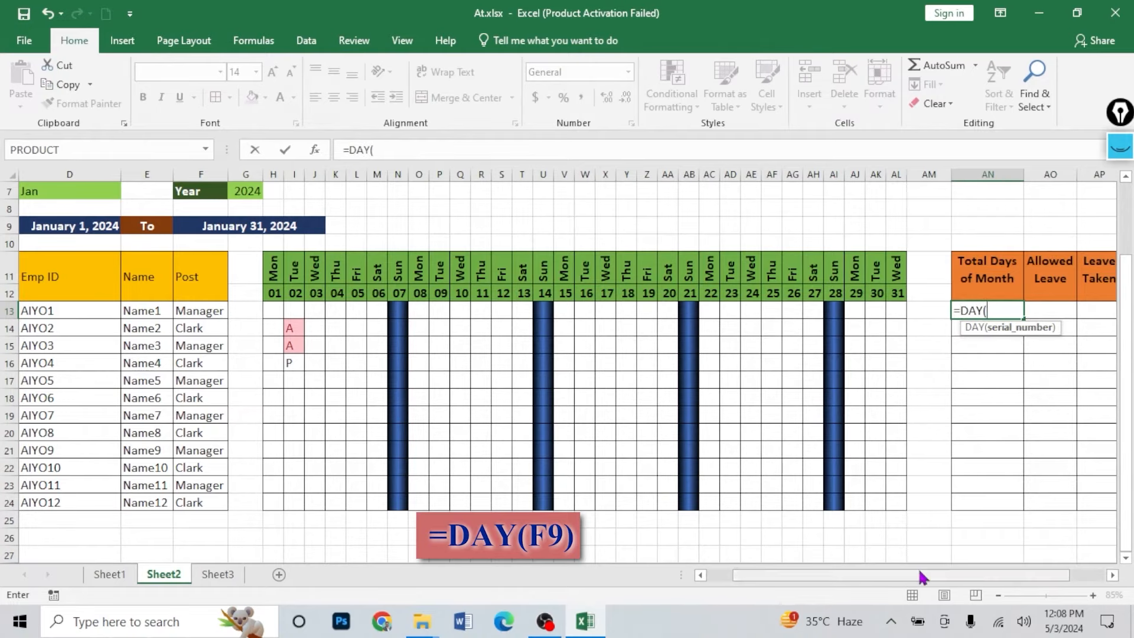
pyautogui.scroll(1, 254, 270)
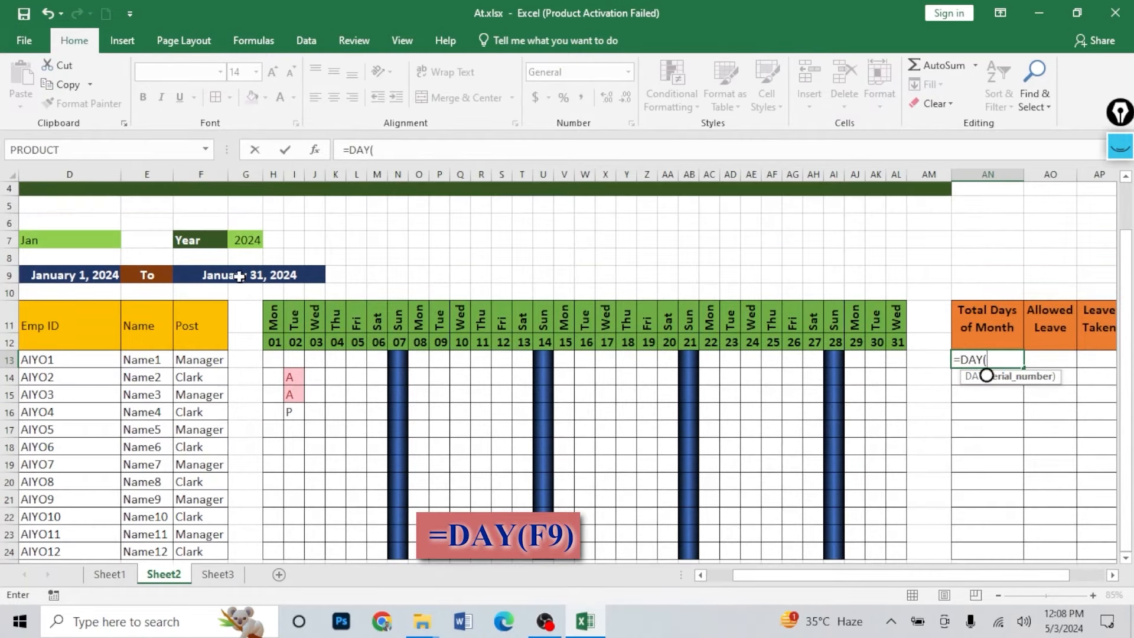
pyautogui.click(284, 272)
pyautogui.write(')')
pyautogui.press('Return')
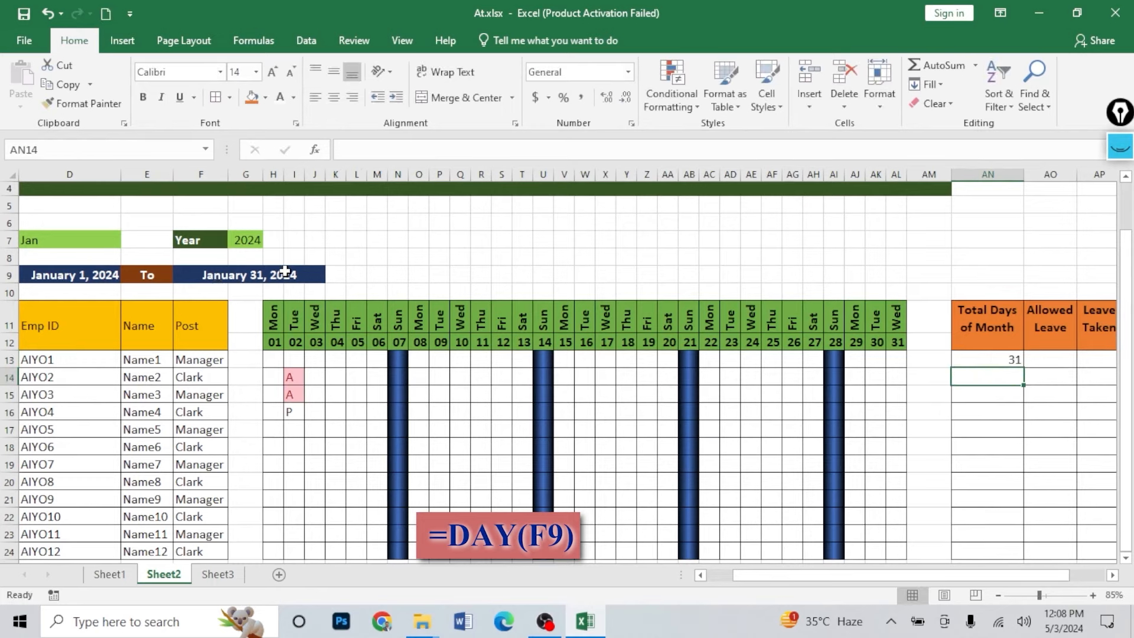
pyautogui.doubleClick(972, 360)
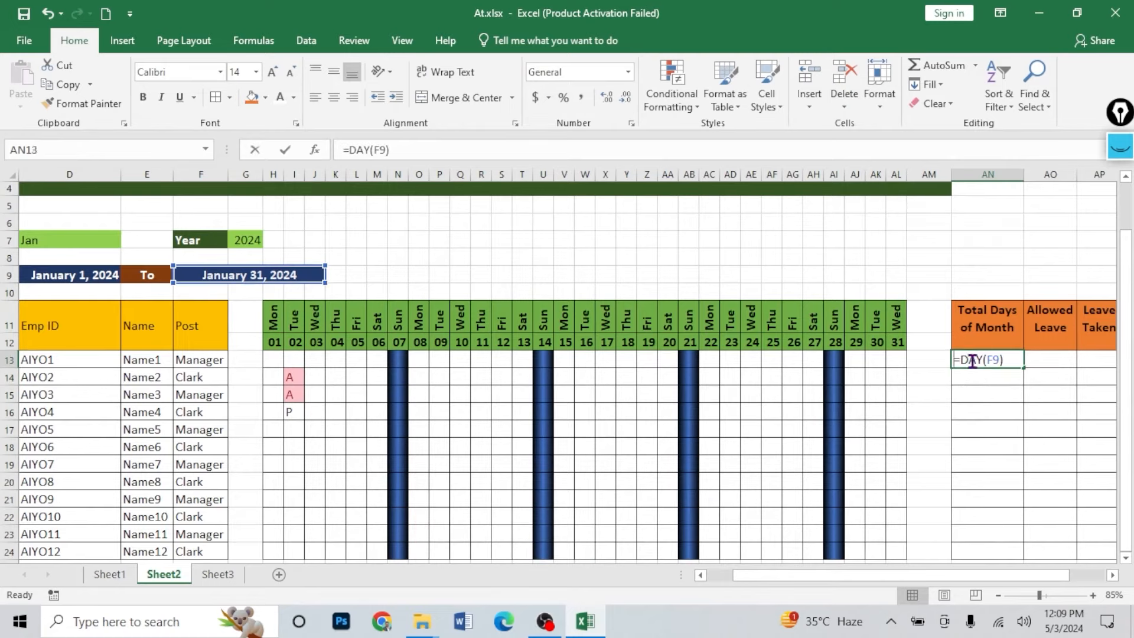
pyautogui.press('Return')
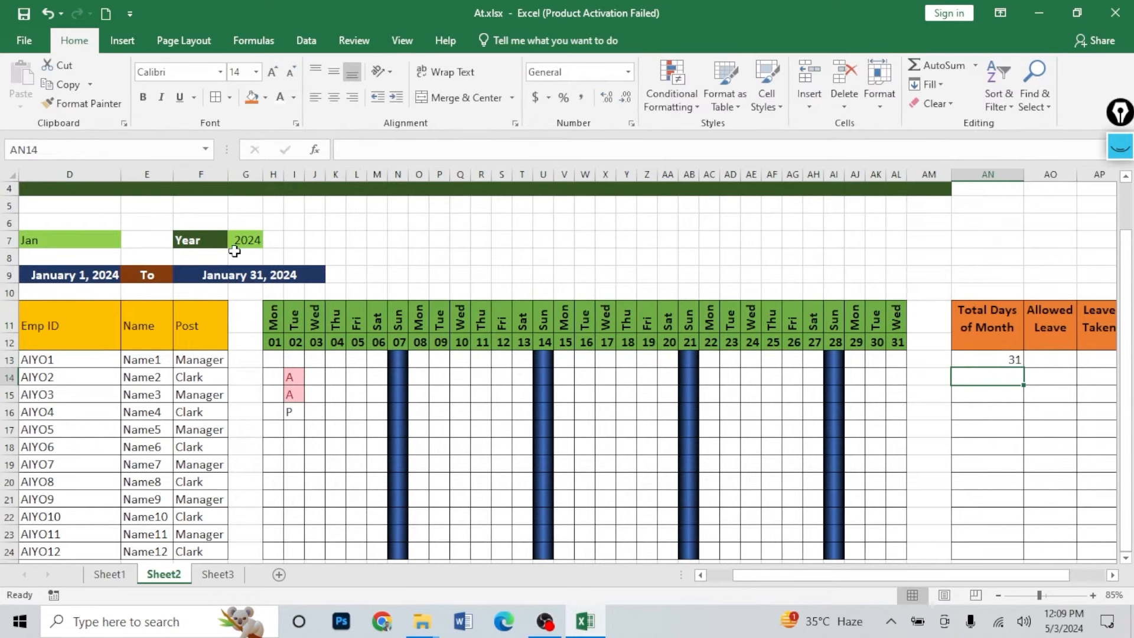
# - Switch the month in D7 to Feb and back to Jan to test the total days formula
pyautogui.click(102, 240)
pyautogui.click(128, 241)
pyautogui.click(98, 263)
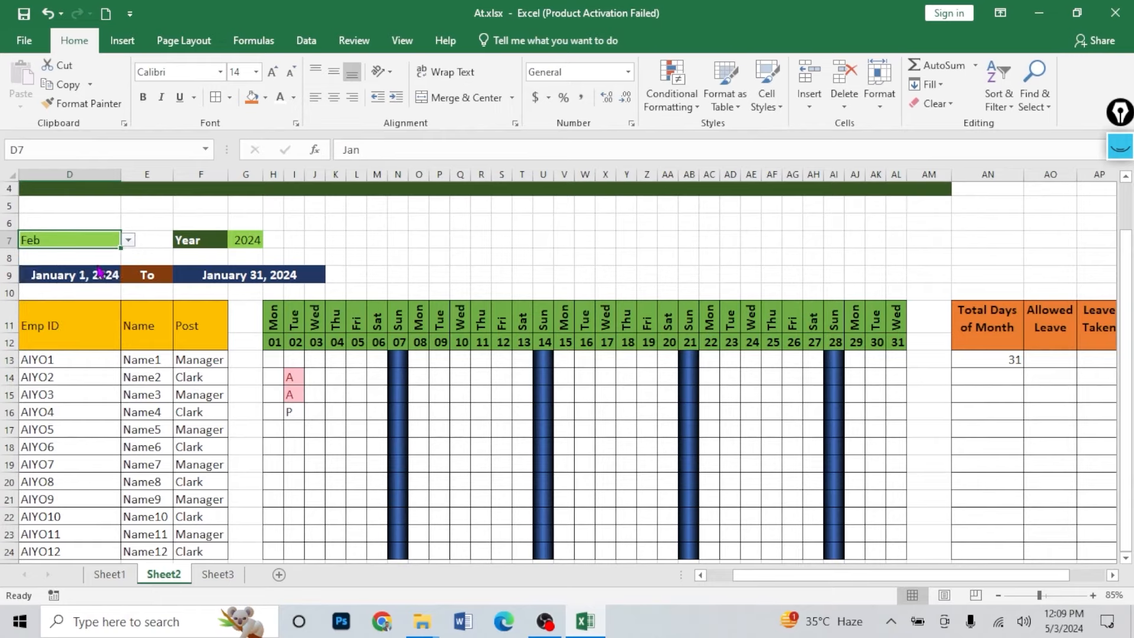
pyautogui.click(128, 240)
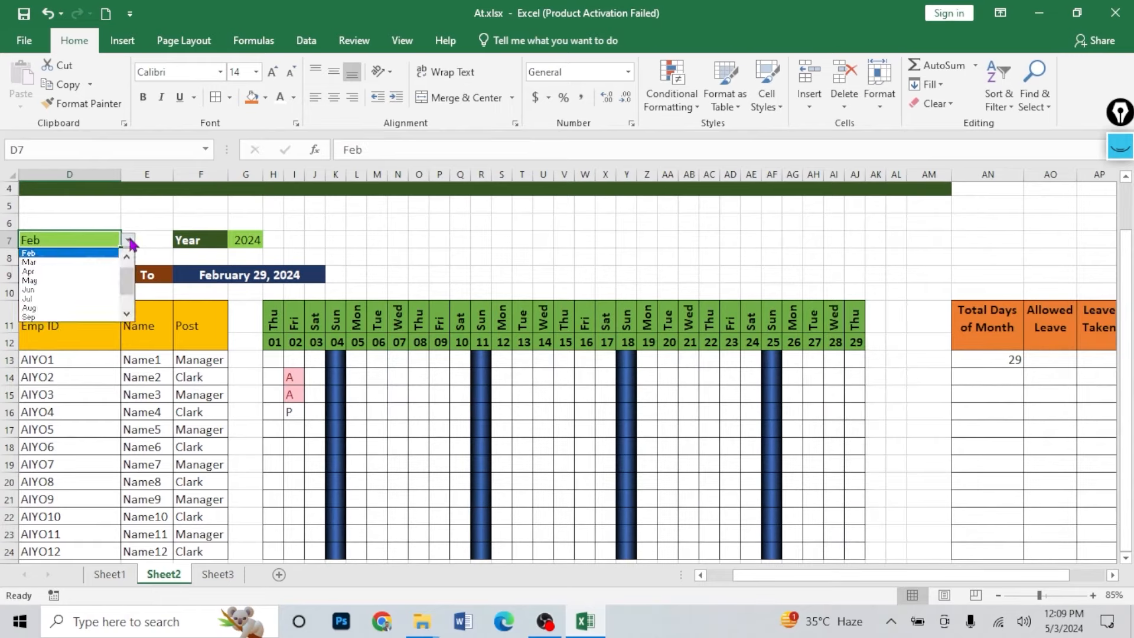
pyautogui.click(36, 253)
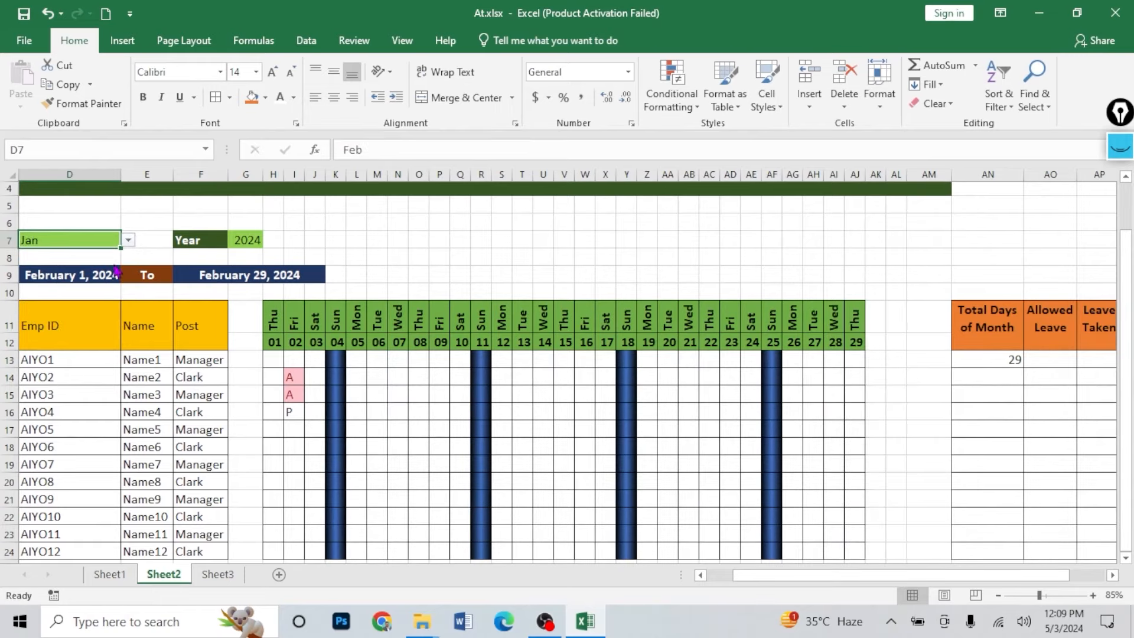
# - Make the reference in AN13 absolute so the formula reads =DAY($F$9)
pyautogui.click(1004, 359)
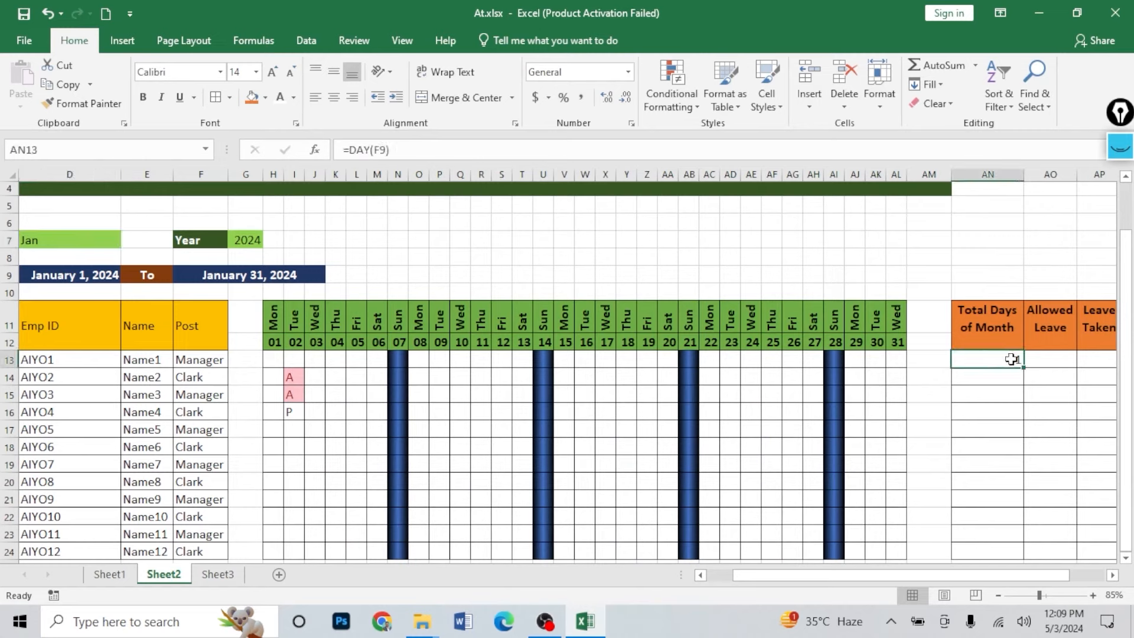
pyautogui.doubleClick(1004, 359)
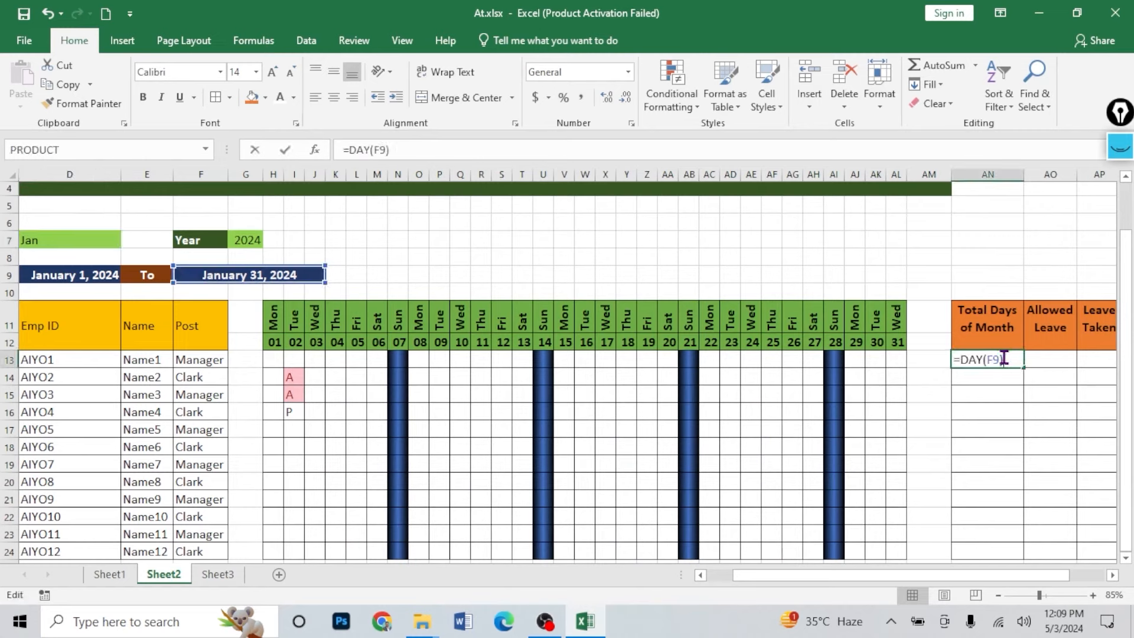
pyautogui.doubleClick(998, 360)
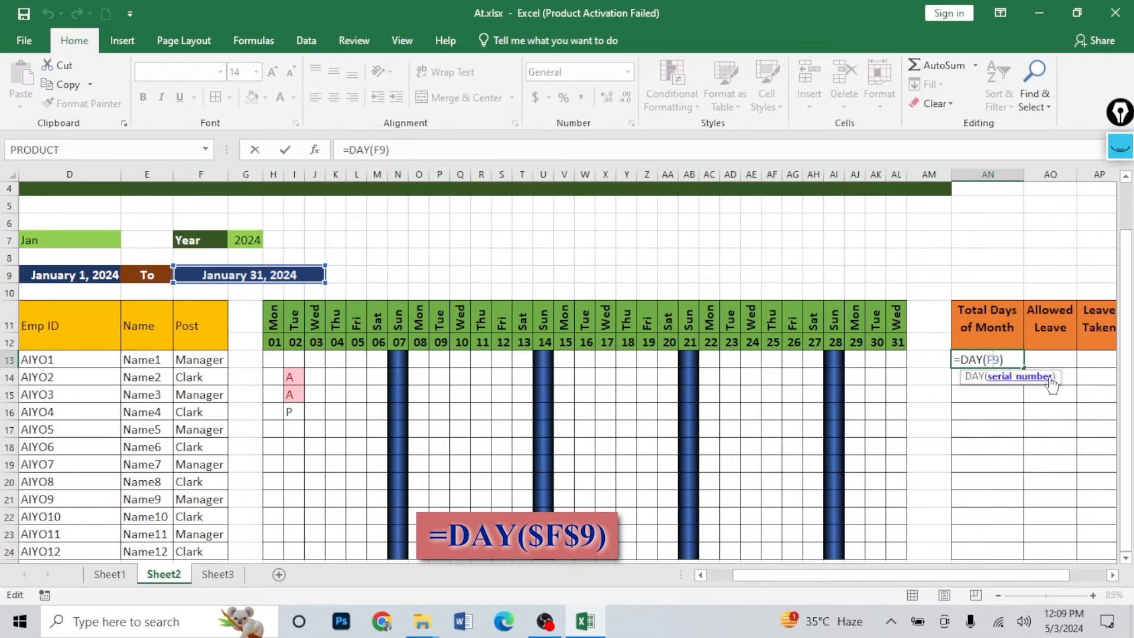
pyautogui.click(996, 359)
pyautogui.write('$F')
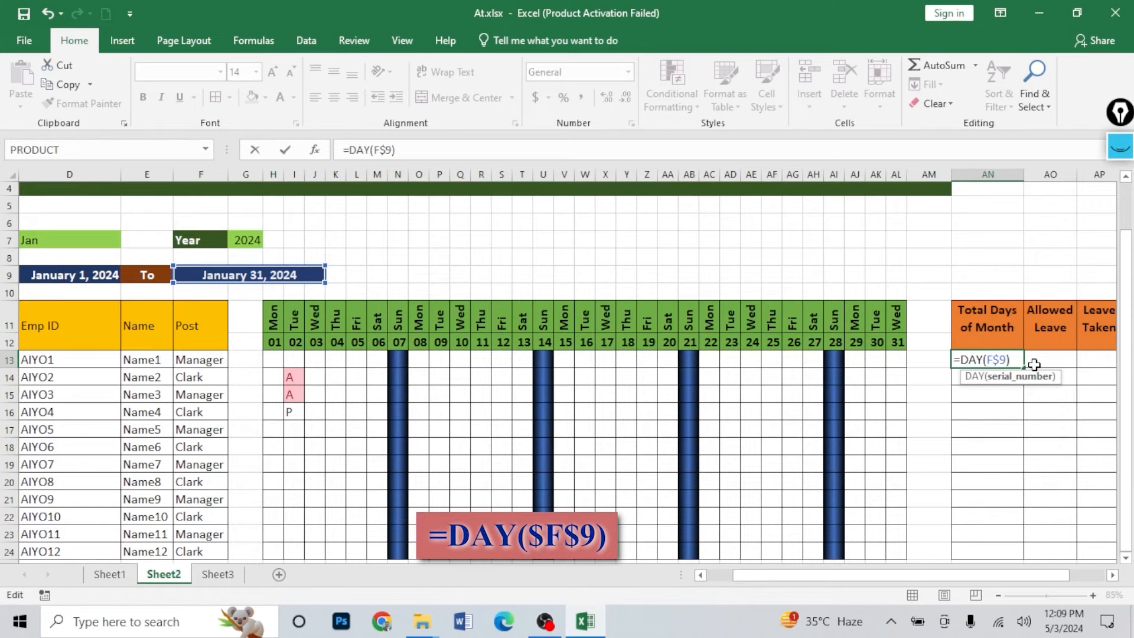
pyautogui.write('$')
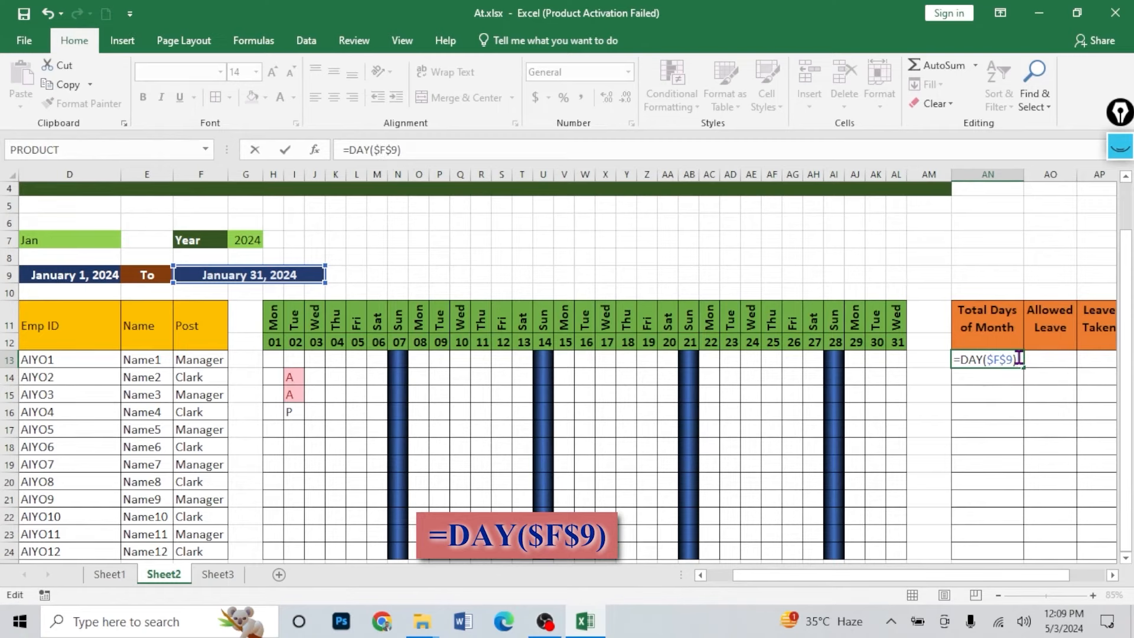
pyautogui.press('Return')
# - Fill the AN13 formula down through AN24 and select the first Allowed Leave cell, AO13
pyautogui.click(1009, 358)
pyautogui.moveTo(1022, 367); pyautogui.dragTo(1009, 486)
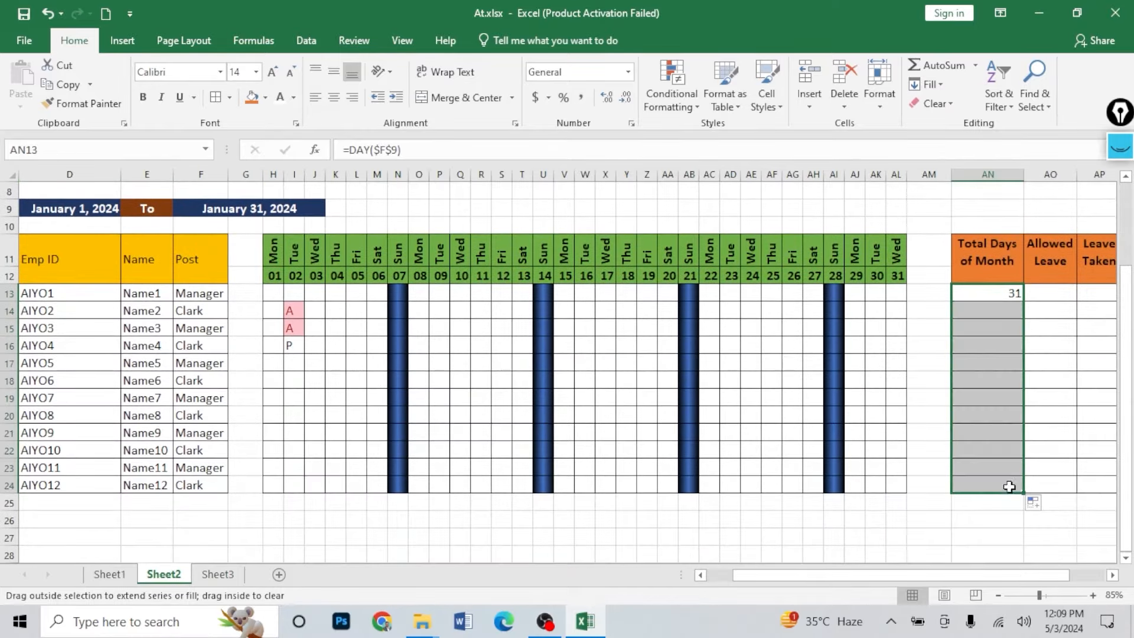
pyautogui.scroll(1, 1004, 402)
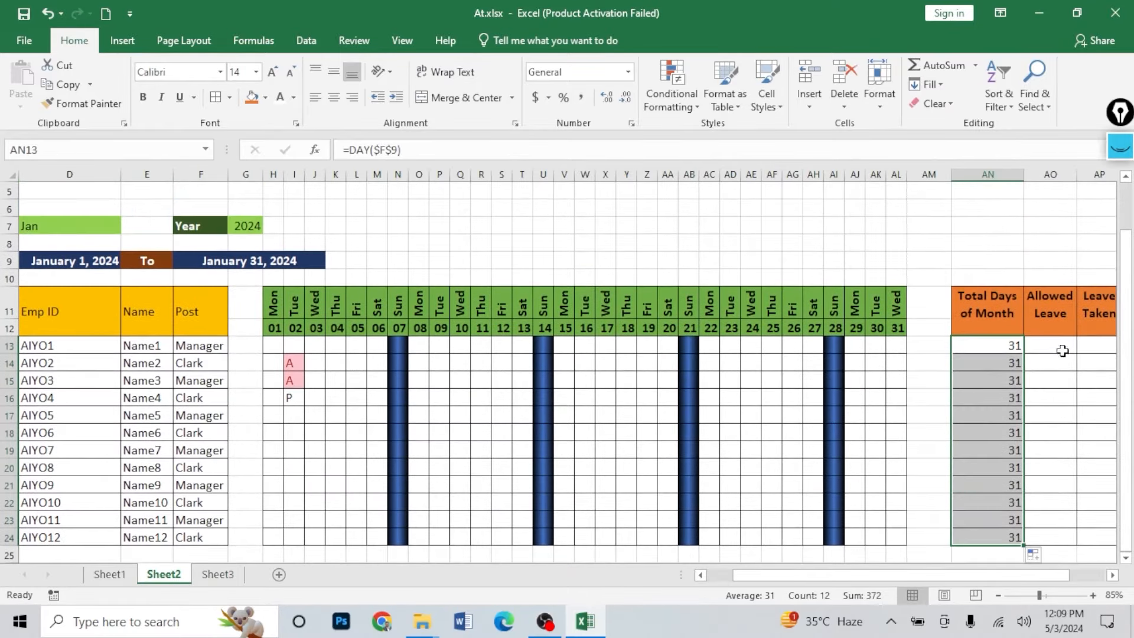
pyautogui.click(1062, 350)
pyautogui.click(1113, 575)
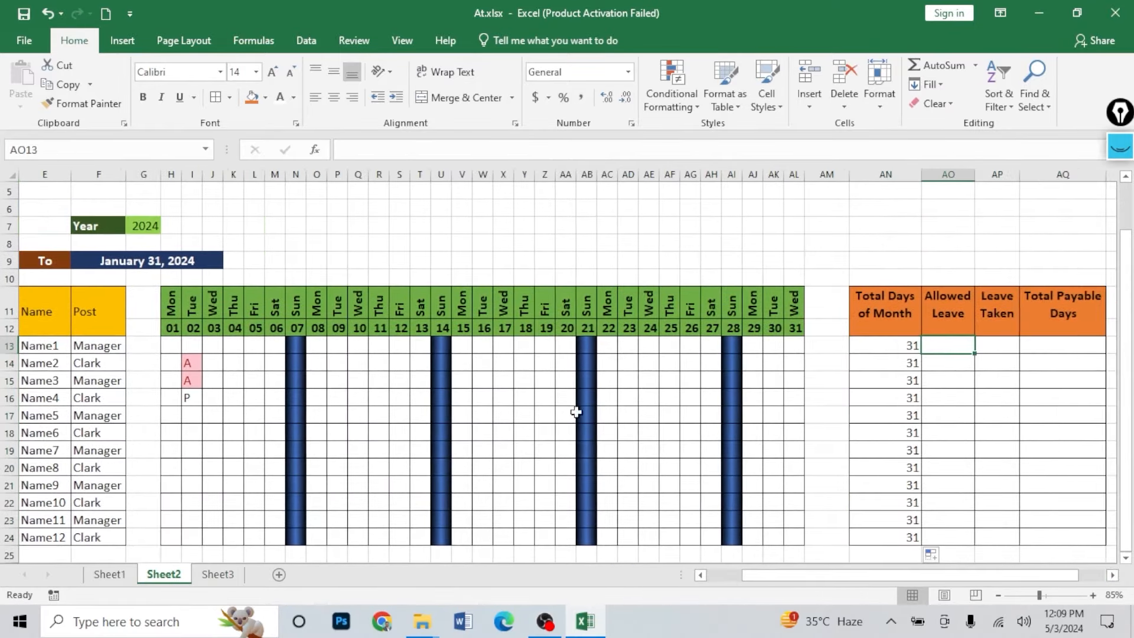
# - Examine the day-name row and the highlighted Sunday columns for the 7th, 14th, 21st and 28th
pyautogui.moveTo(171, 302); pyautogui.dragTo(420, 303)
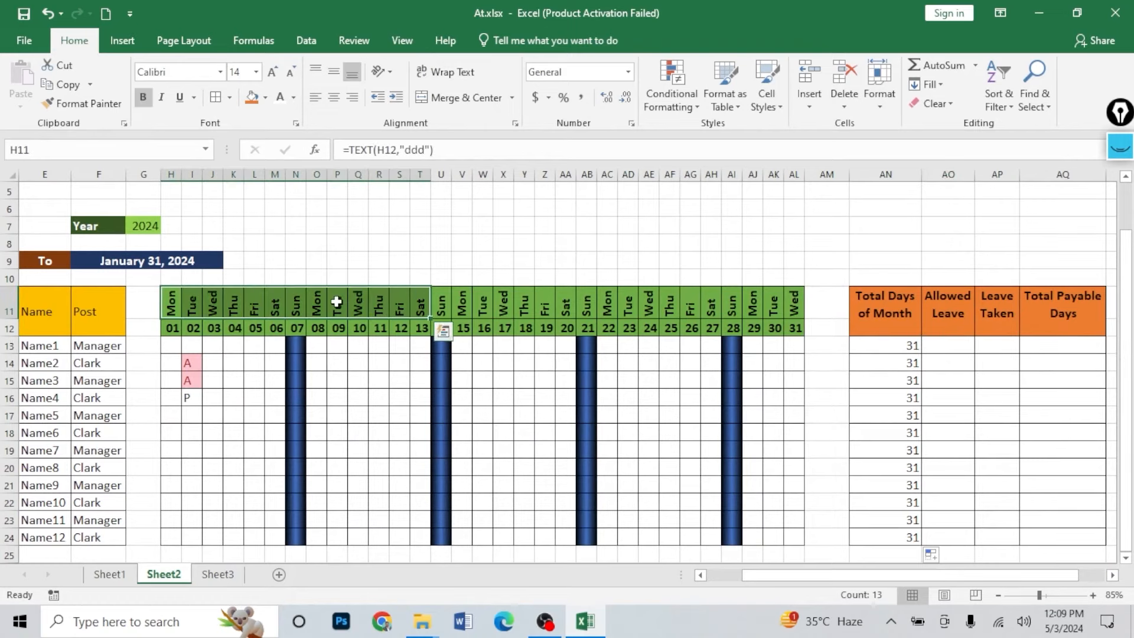
pyautogui.click(295, 306)
pyautogui.moveTo(296, 363); pyautogui.dragTo(316, 435)
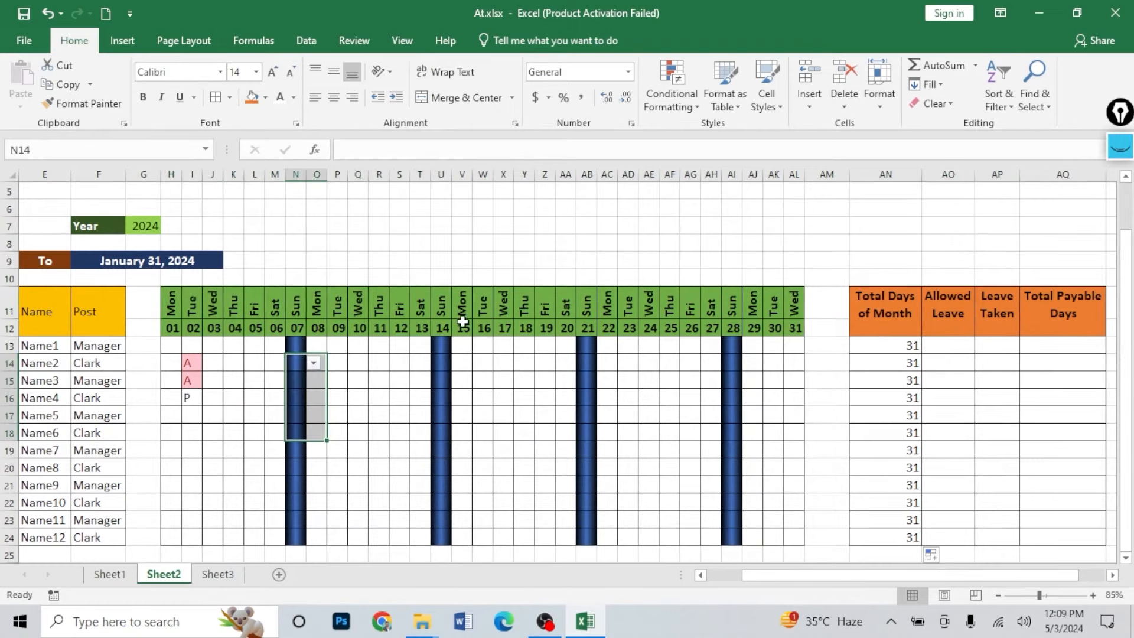
pyautogui.moveTo(439, 349); pyautogui.dragTo(441, 414)
pyautogui.moveTo(593, 345); pyautogui.dragTo(589, 415)
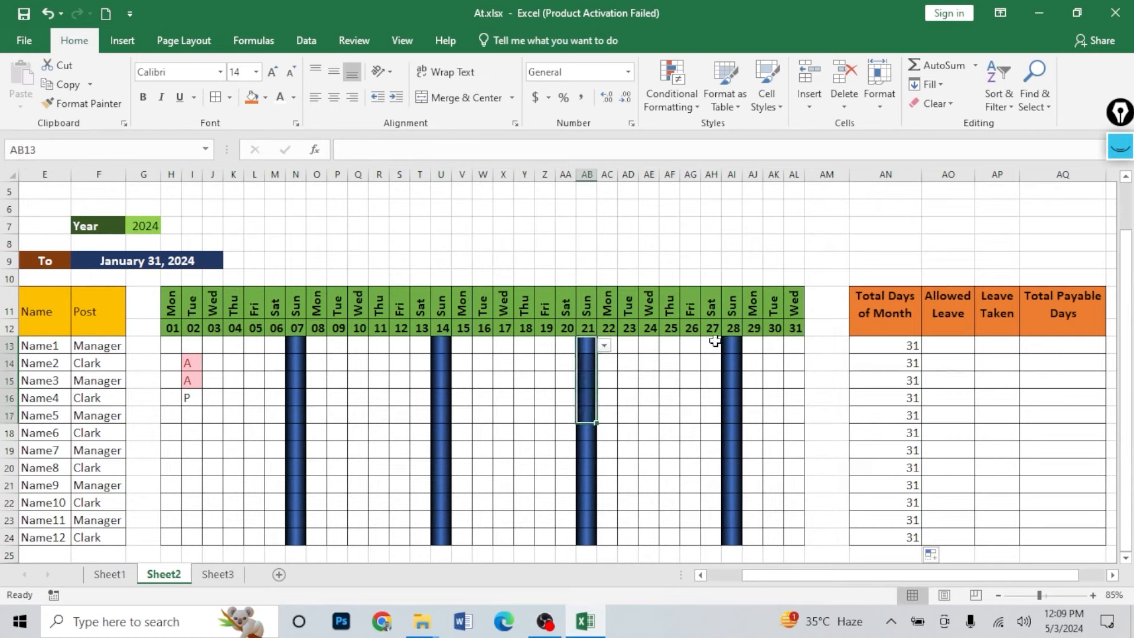
pyautogui.moveTo(737, 342); pyautogui.dragTo(730, 401)
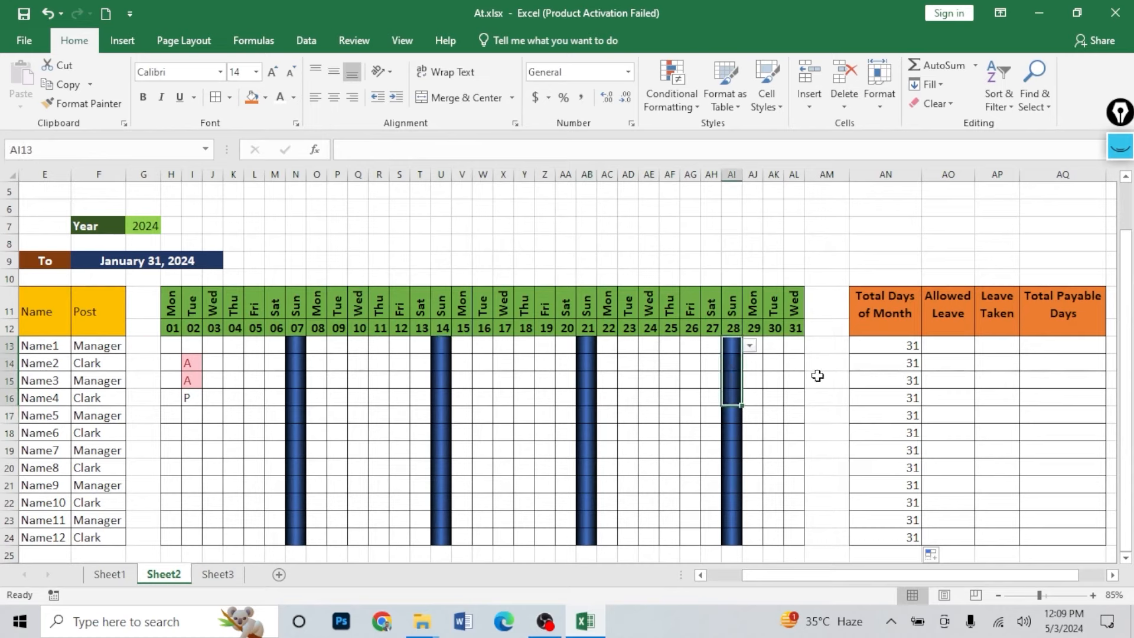
# - Try entering a fixed Allowed Leave value of 4 in AO13
pyautogui.click(946, 345)
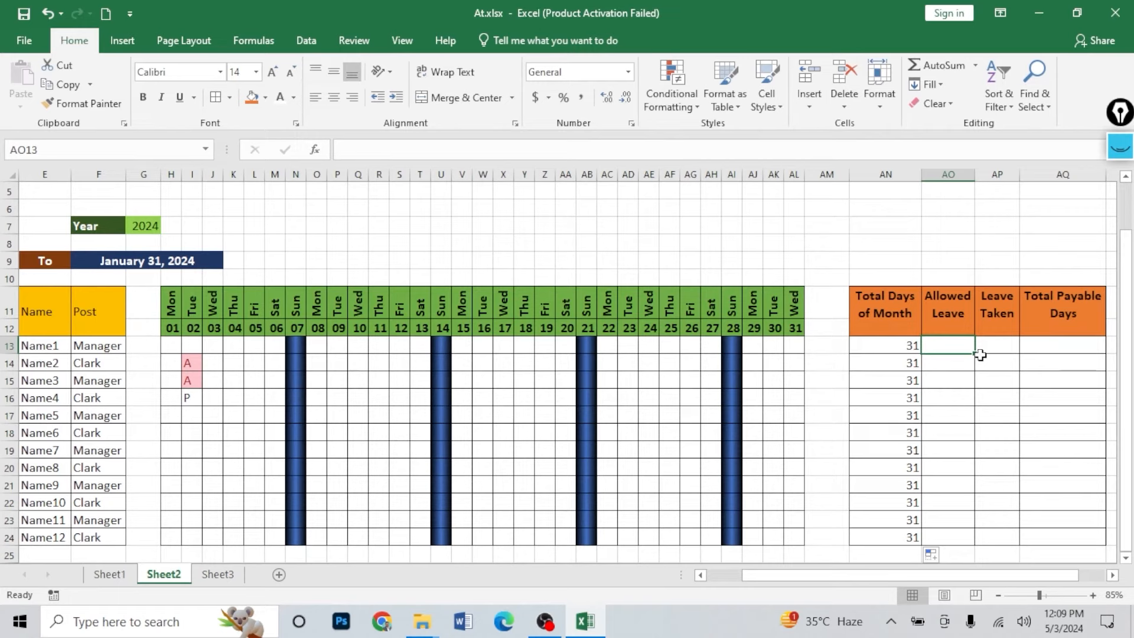
pyautogui.write('4')
pyautogui.press('Return')
pyautogui.click(963, 346)
pyautogui.click(951, 365)
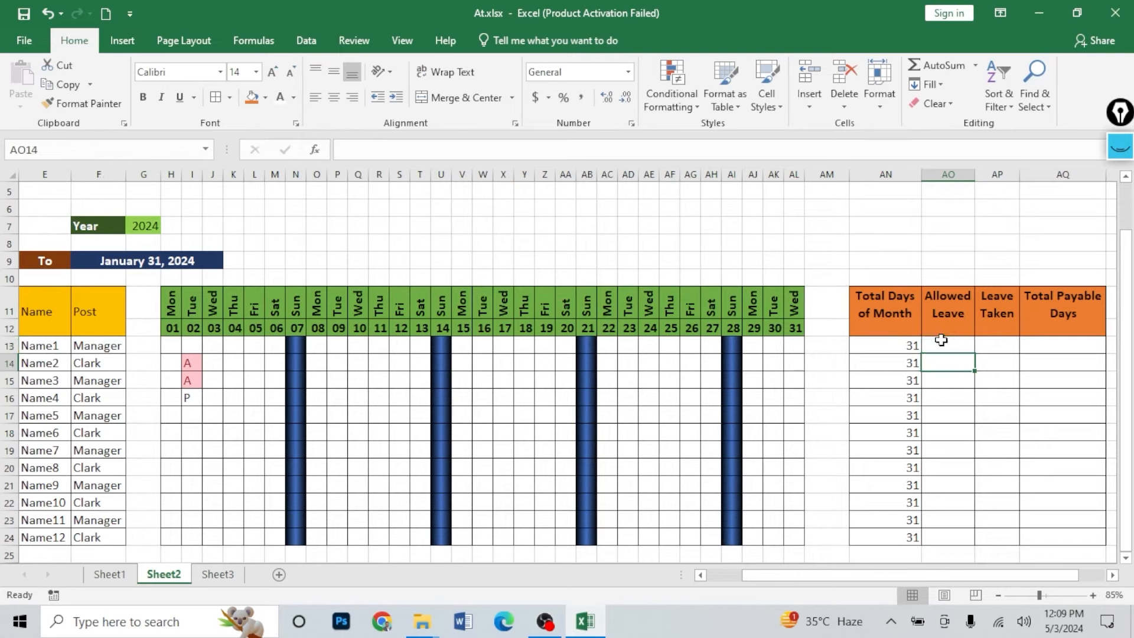
# - Begin a COUNTIF formula in AO13 under Allowed Leave with the day-name row H11:AL11 as its range
pyautogui.click(941, 341)
pyautogui.write('=cou')
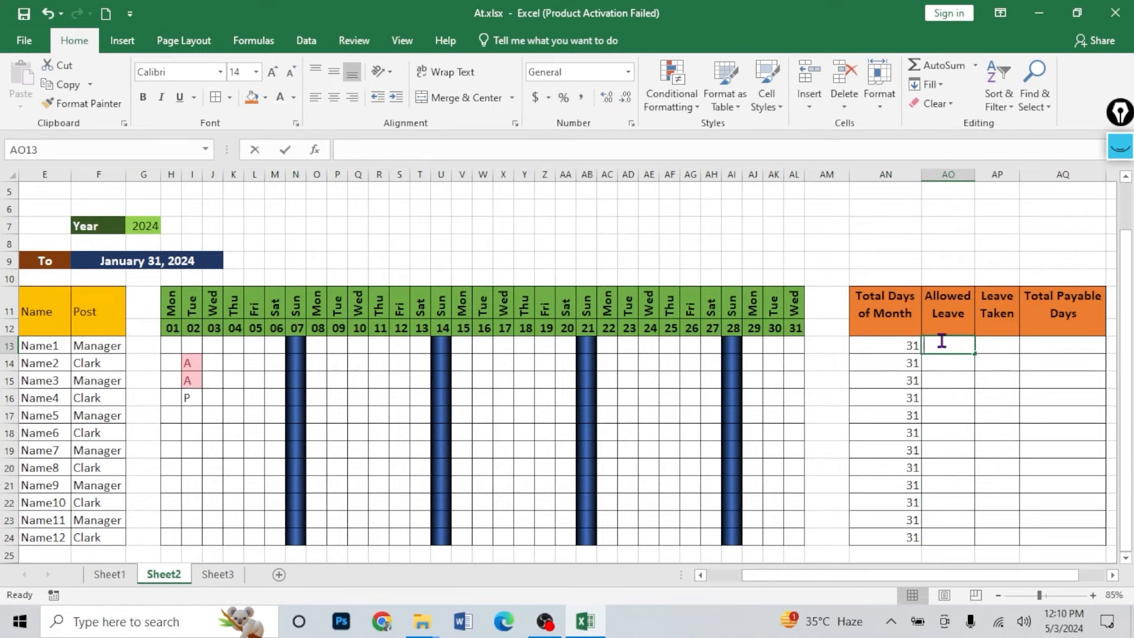
pyautogui.write('nt')
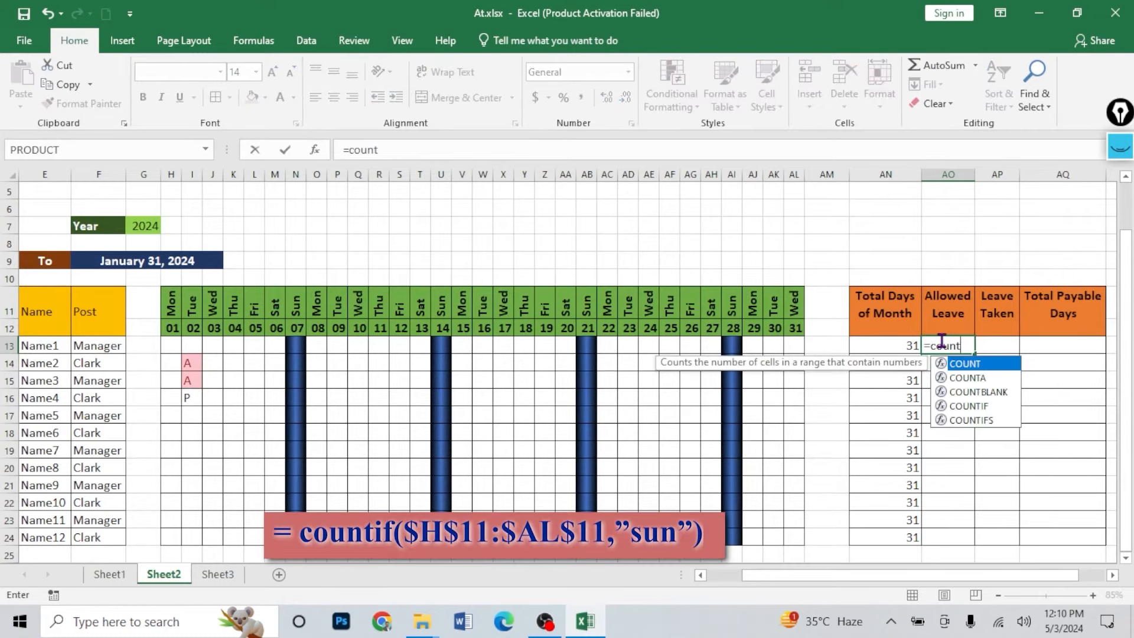
pyautogui.write('if')
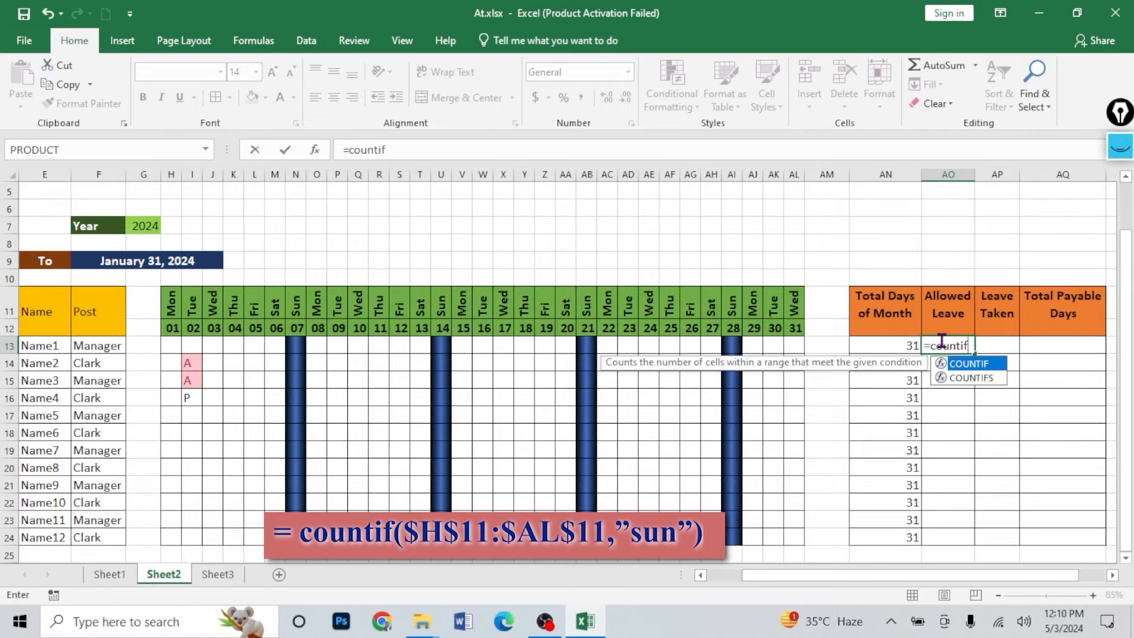
pyautogui.write('(')
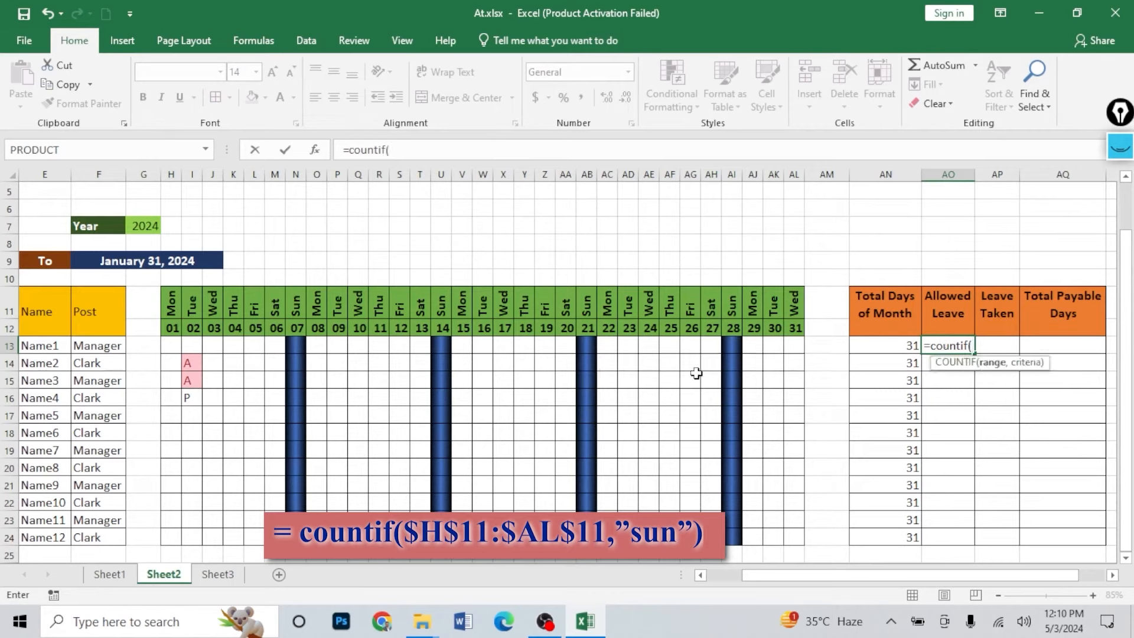
pyautogui.moveTo(171, 303); pyautogui.dragTo(792, 303)
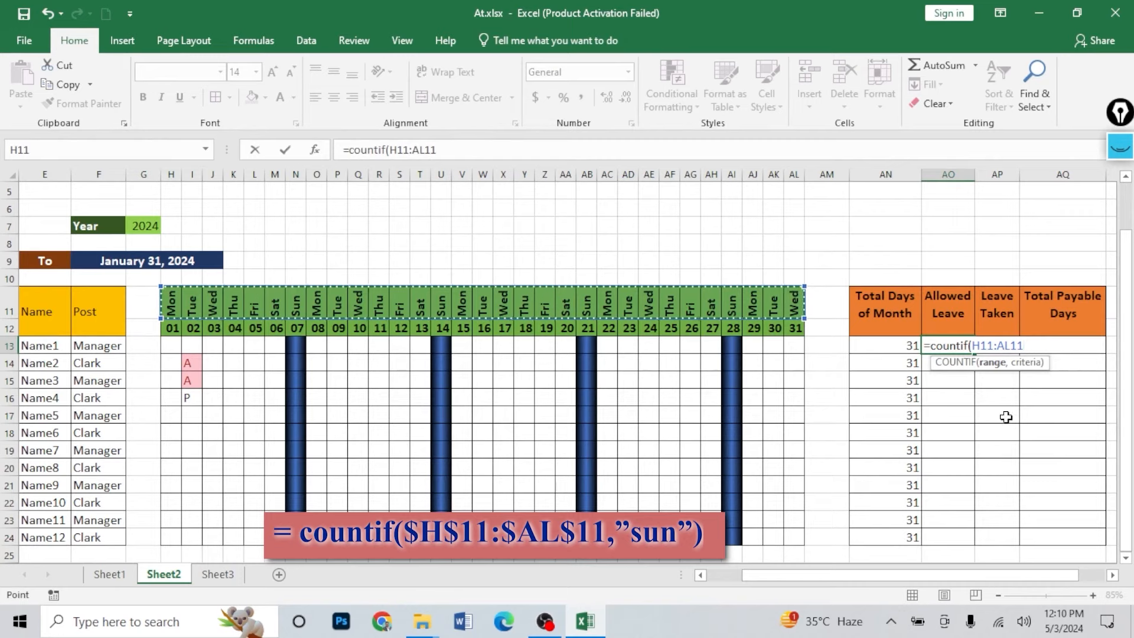
# - Make the COUNTIF range in AO13 absolute so it reads $H$11:$AL$11
pyautogui.click(1011, 346)
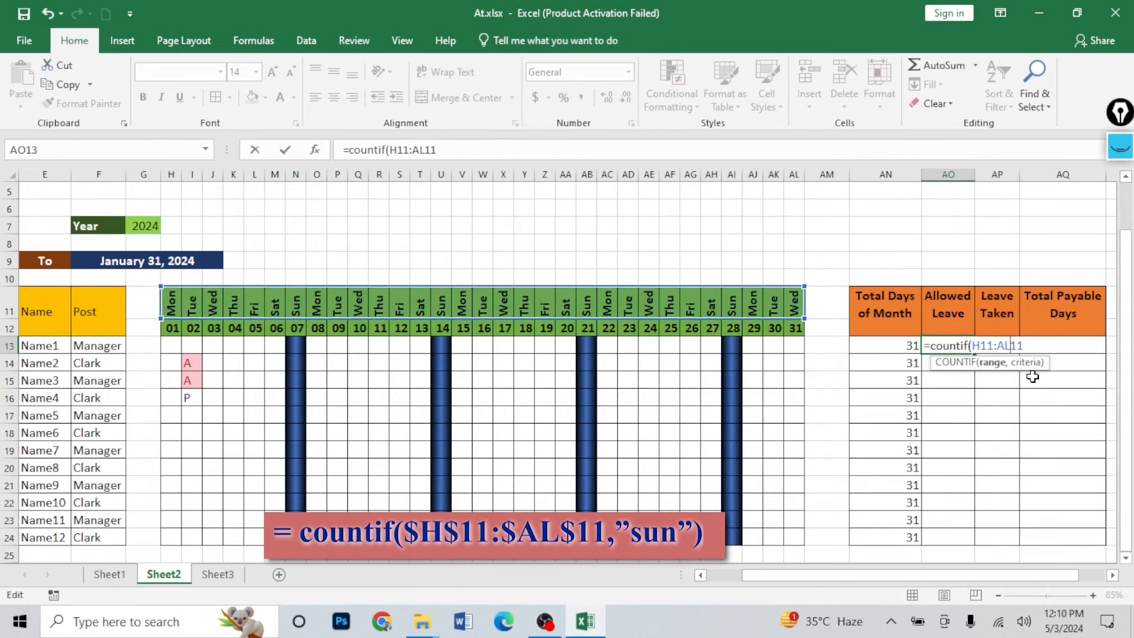
pyautogui.write('$')
pyautogui.click(982, 347)
pyautogui.write('$')
pyautogui.click(972, 347)
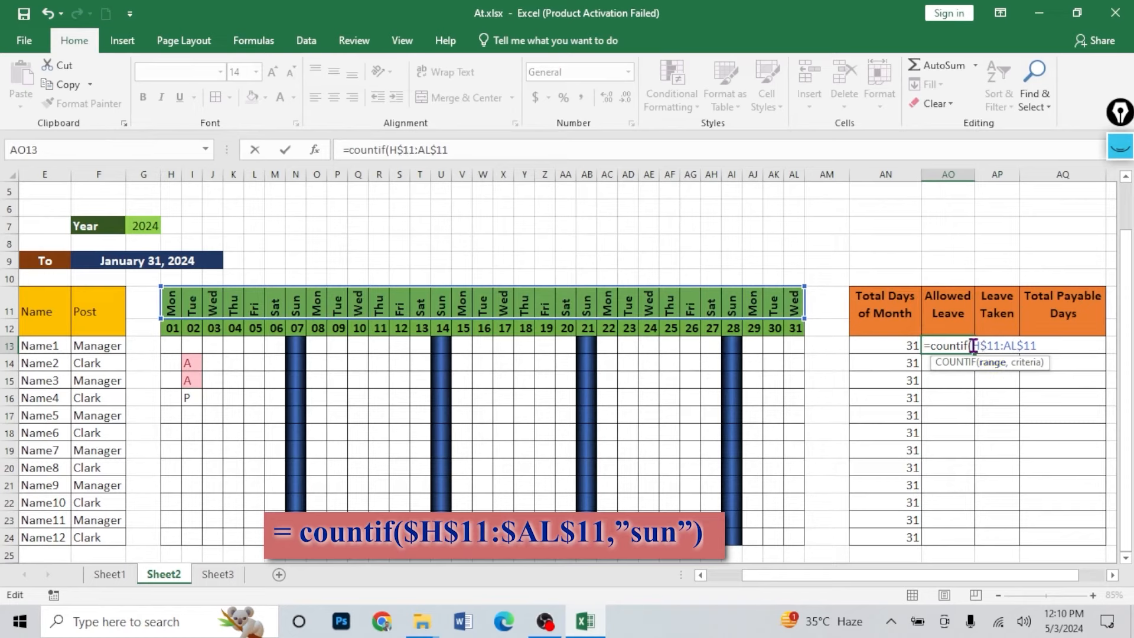
pyautogui.write('$')
pyautogui.click(1011, 347)
pyautogui.write('$')
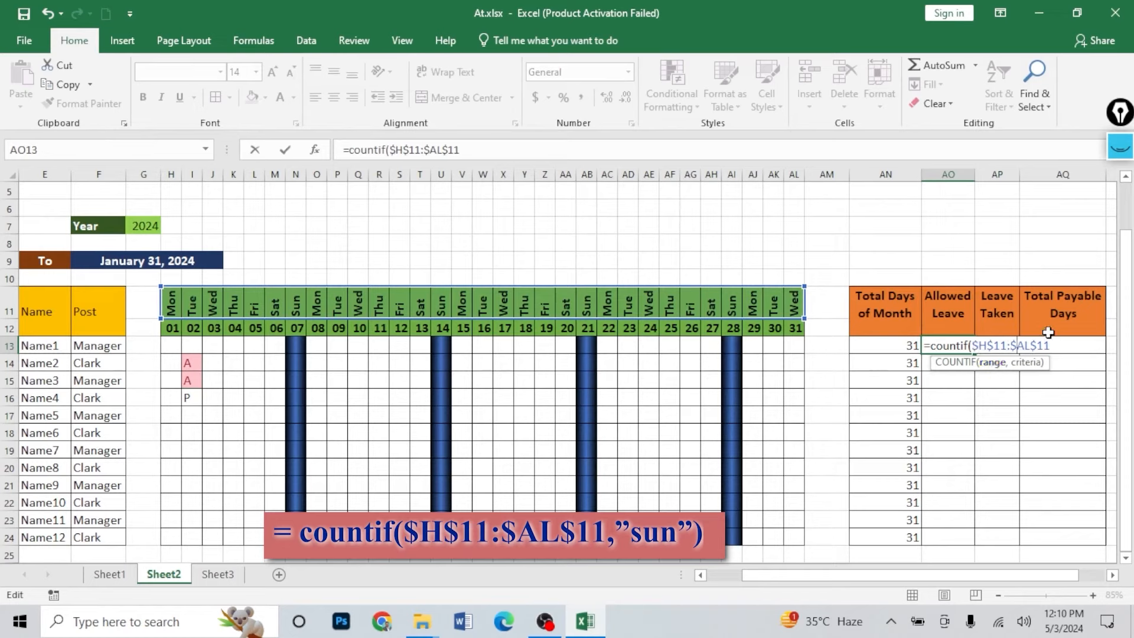
# - Complete the AO13 formula with the criterion "sun" and fill it down through AO24
pyautogui.click(1058, 346)
pyautogui.write(',"sun')
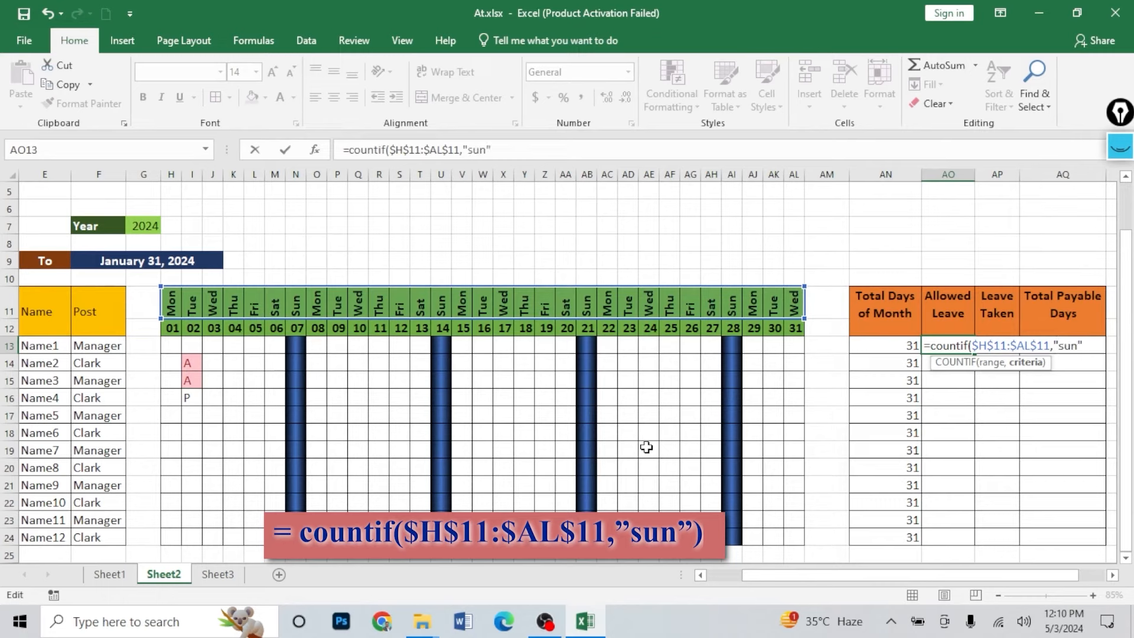
pyautogui.write(')')
pyautogui.press('Return')
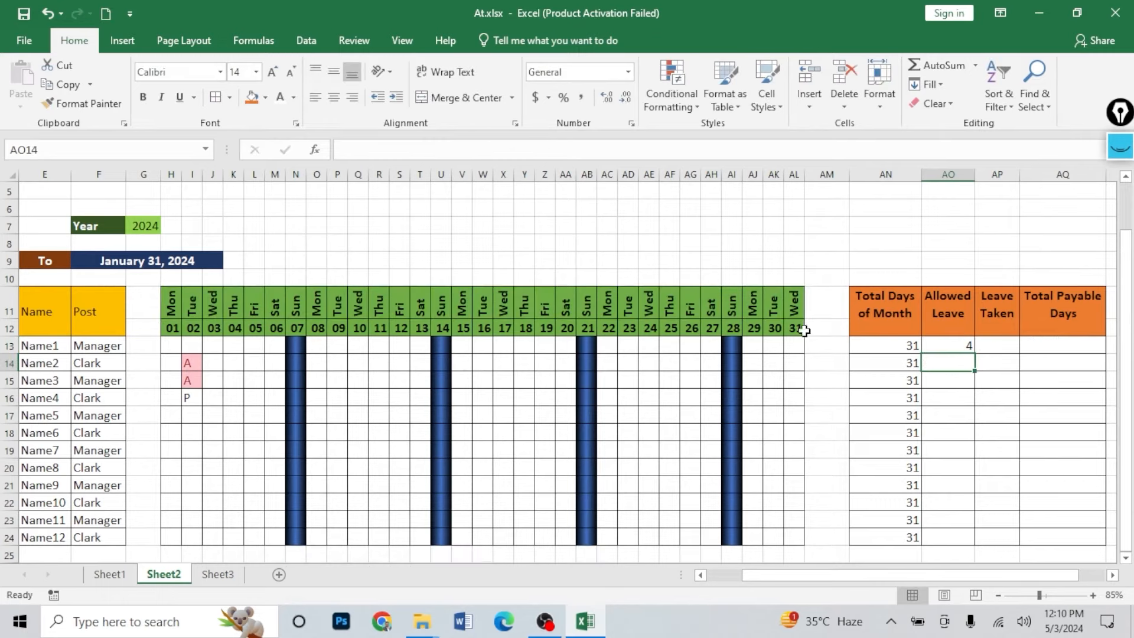
pyautogui.click(929, 347)
pyautogui.doubleClick(973, 353)
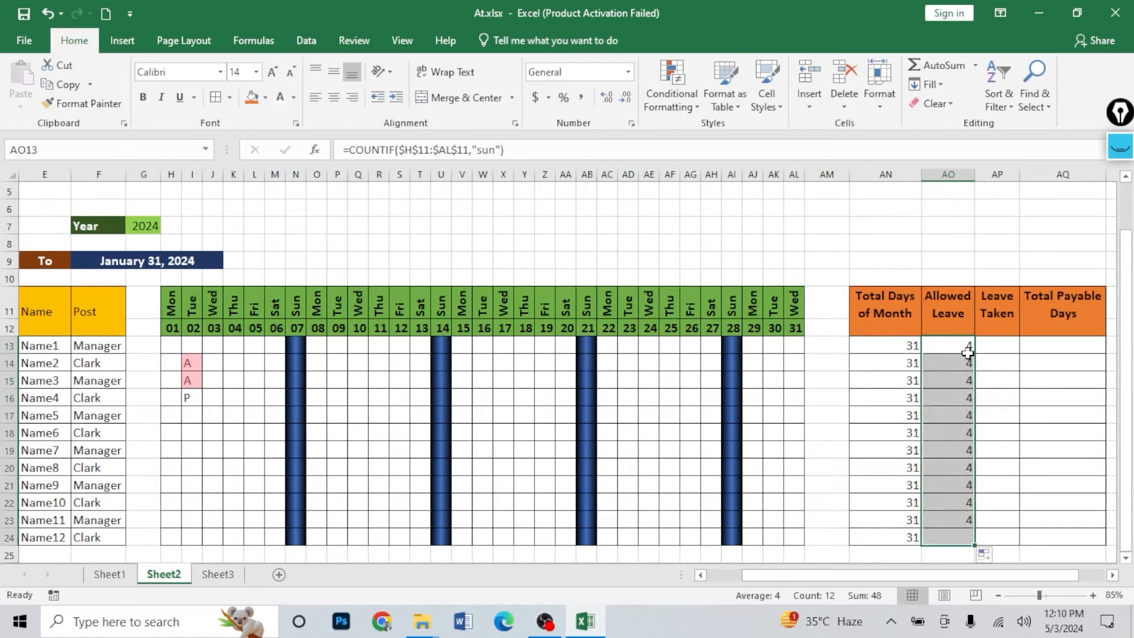
# - Begin a COUNTIF formula in AP13 under Leave Taken with the first employee's attendance row H13:AL13 as its range
pyautogui.click(998, 351)
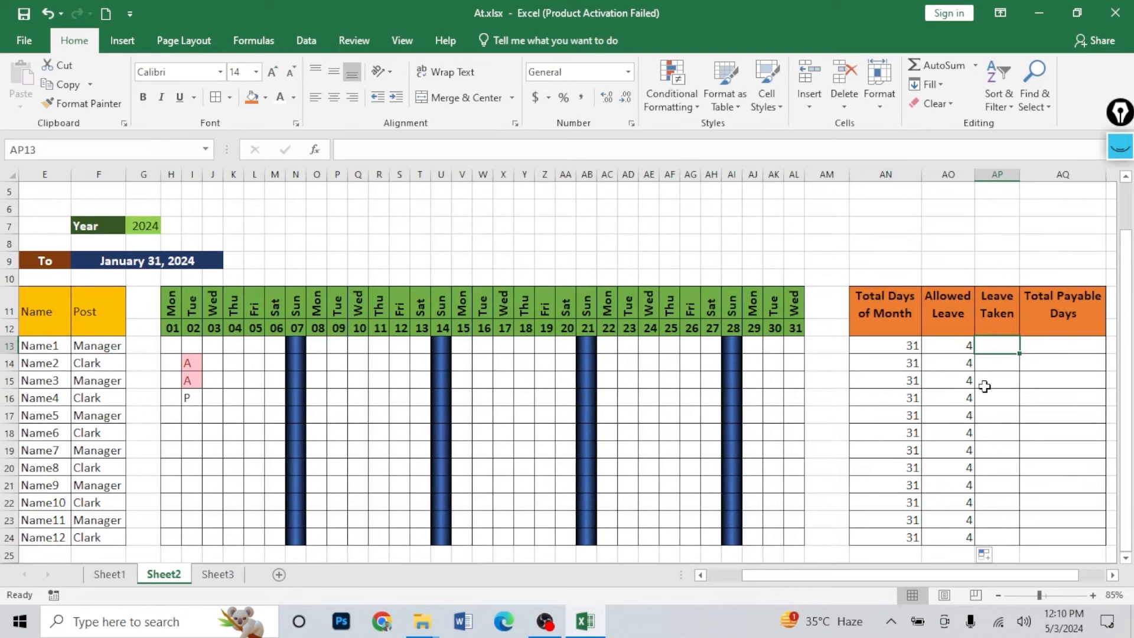
pyautogui.write('=')
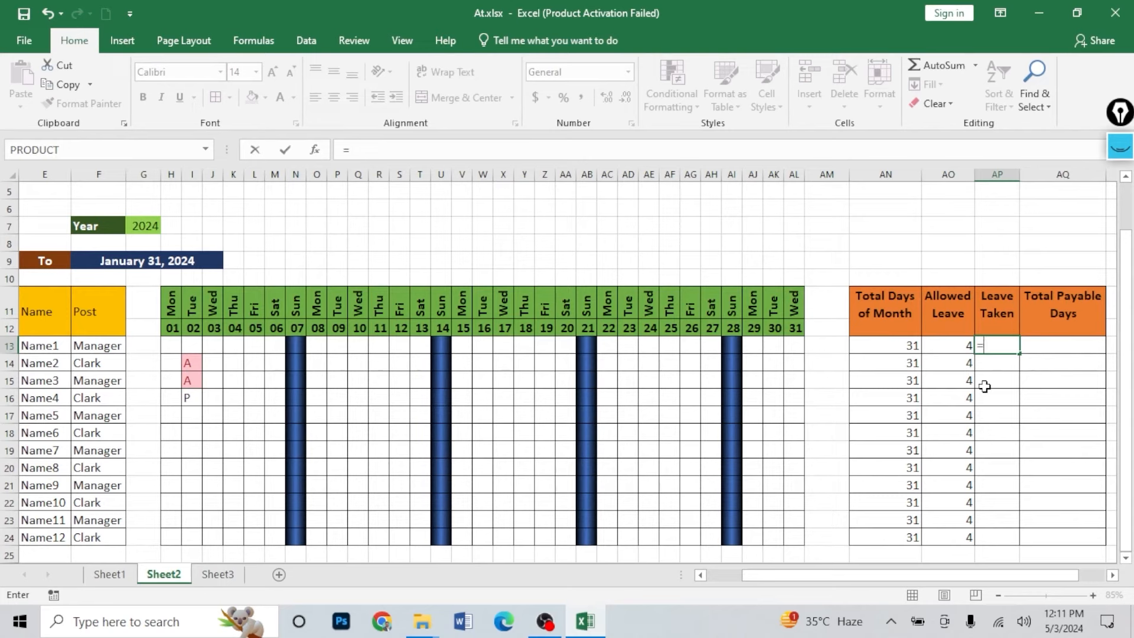
pyautogui.write('countif(')
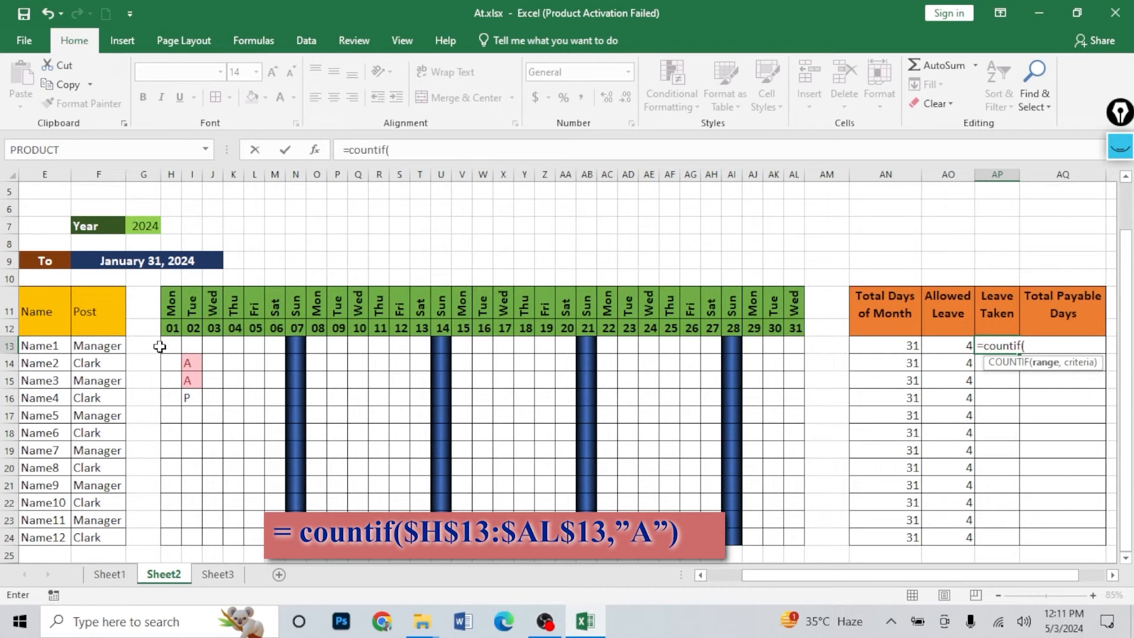
pyautogui.moveTo(166, 346); pyautogui.dragTo(797, 347)
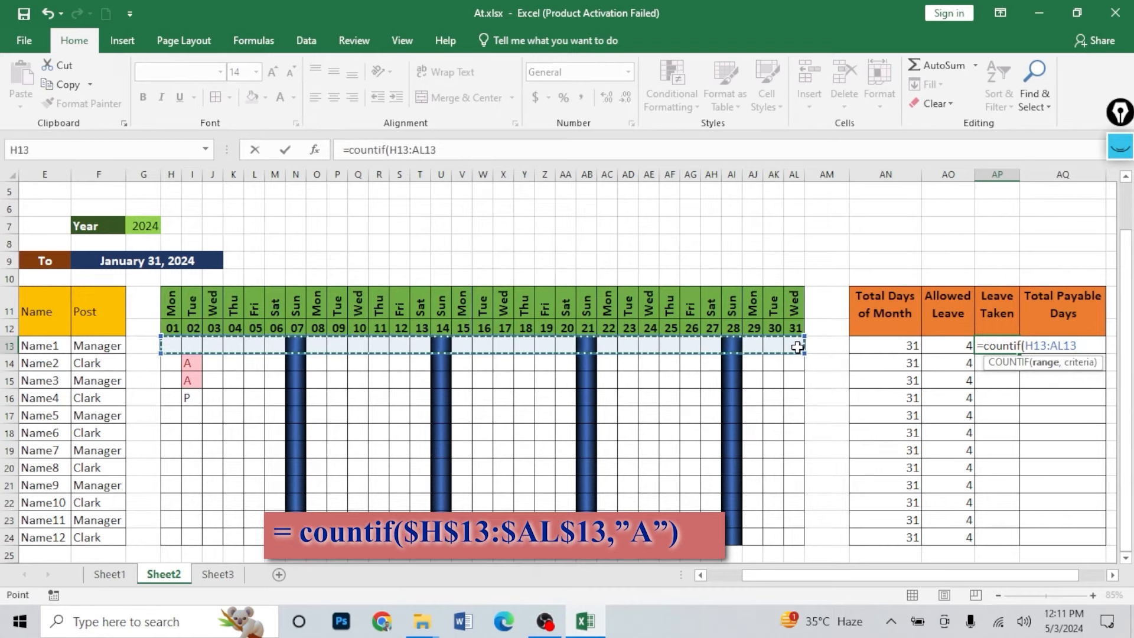
# - Make the COUNTIF range in AP13 absolute so it reads $H$13:$AL$13
pyautogui.click(1039, 346)
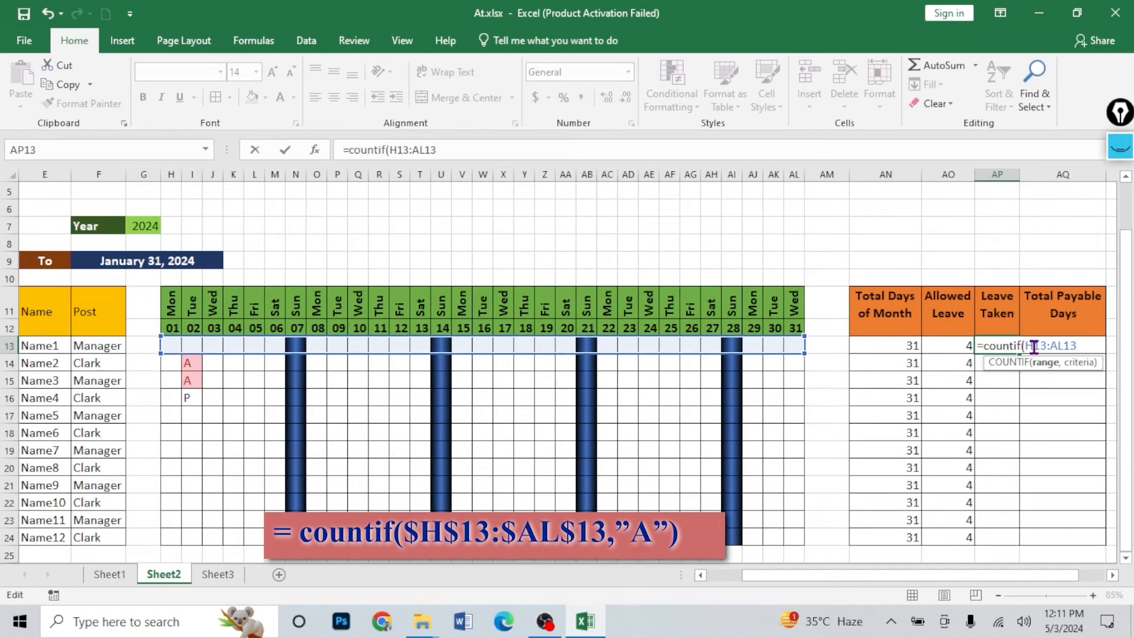
pyautogui.write('$')
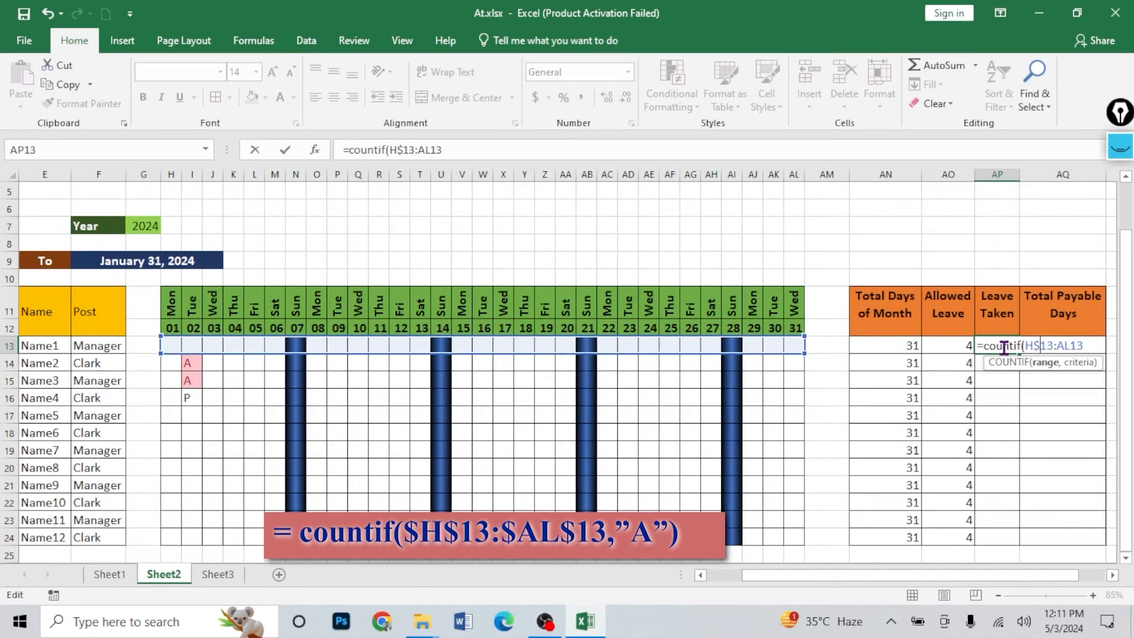
pyautogui.click(1025, 347)
pyautogui.write('$')
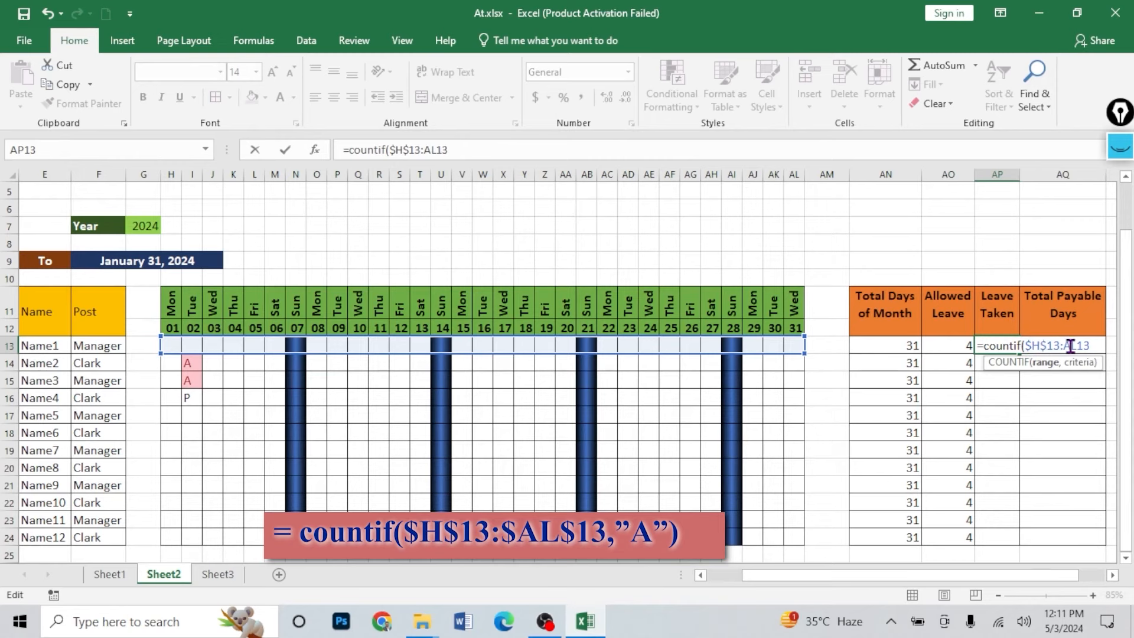
pyautogui.click(1066, 346)
pyautogui.write('$')
pyautogui.click(1085, 347)
pyautogui.write('$AL$')
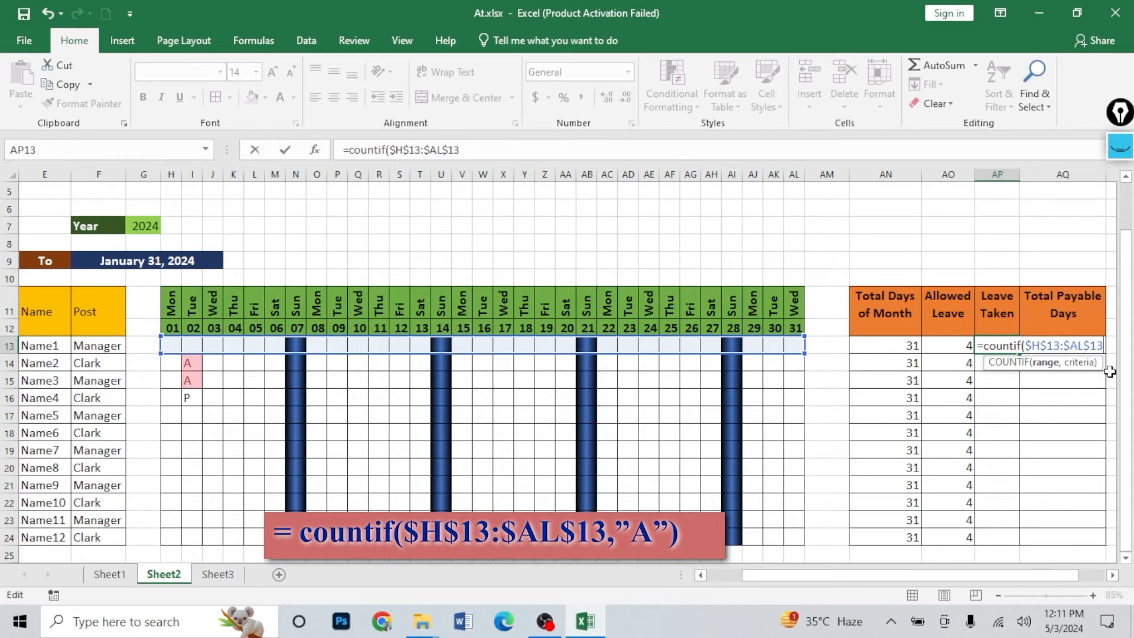
# - Complete the AP13 formula with the criterion "A" and fill it down through AP24
pyautogui.press('End')
pyautogui.write(',')
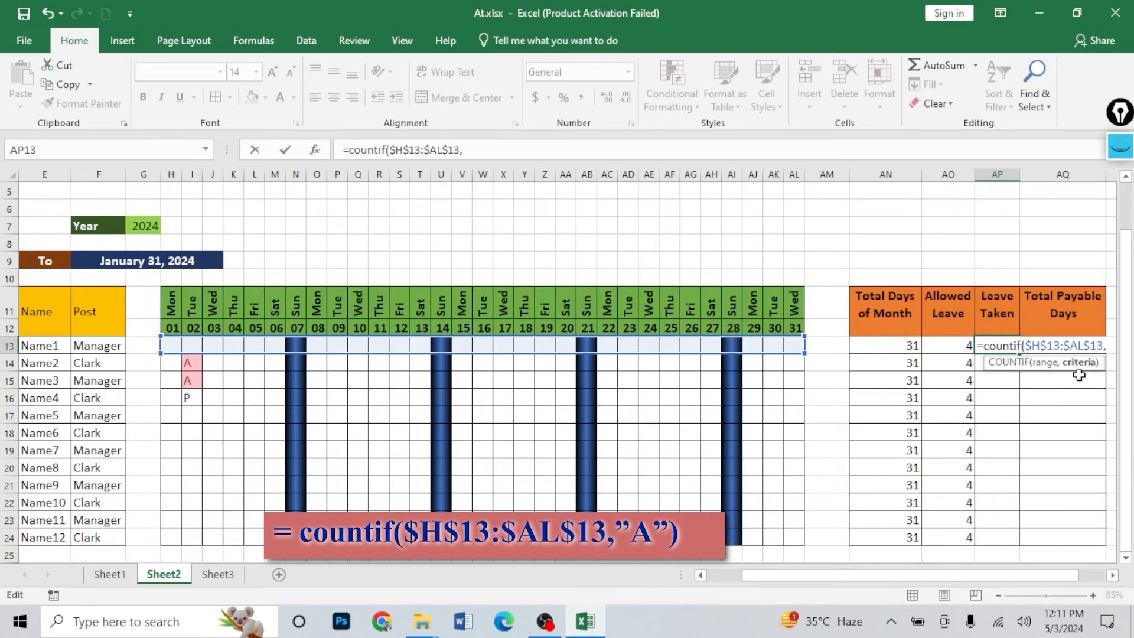
pyautogui.click(1112, 576)
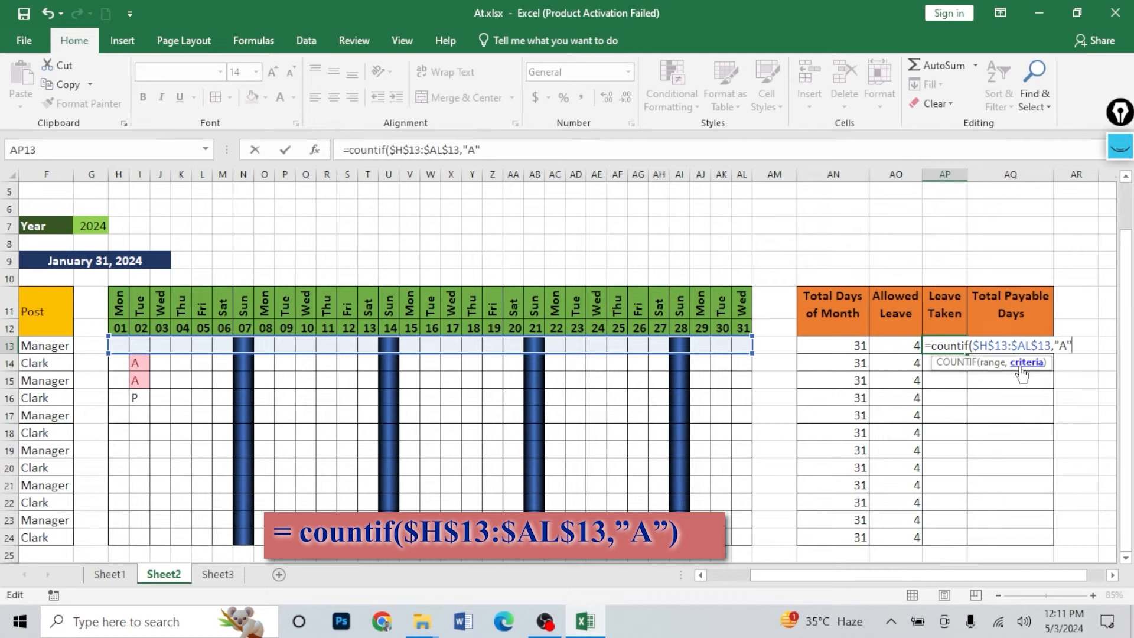
pyautogui.hotkey('ctrl', 'Return')
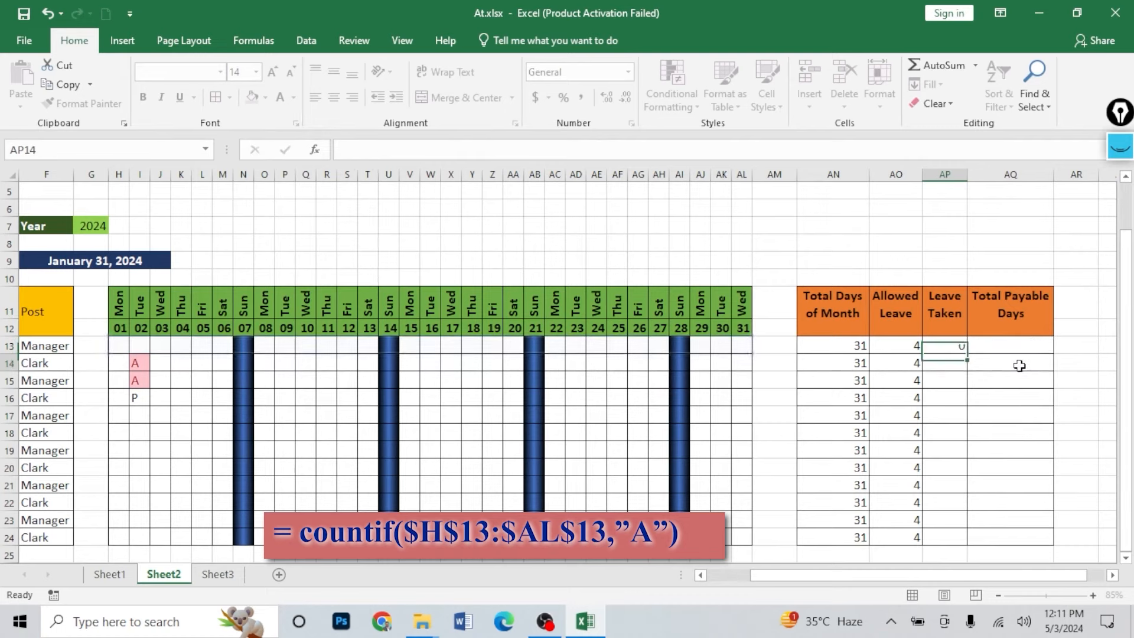
pyautogui.doubleClick(967, 353)
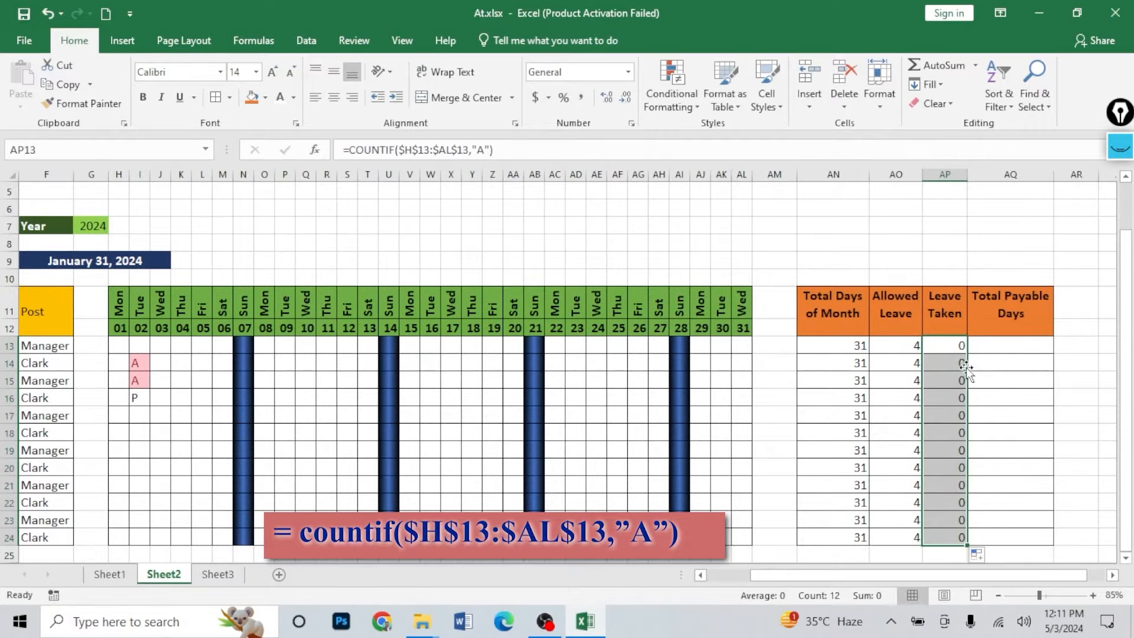
# - Check the range references of the Leave Taken formulas in AP13 and AP14
pyautogui.doubleClick(958, 347)
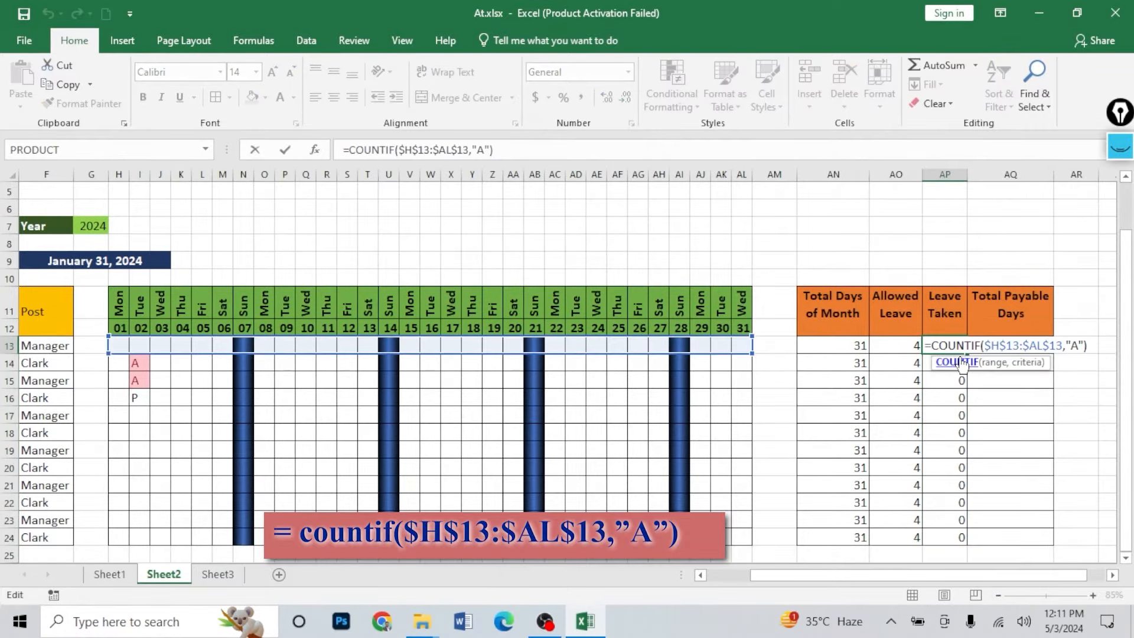
pyautogui.press('Return')
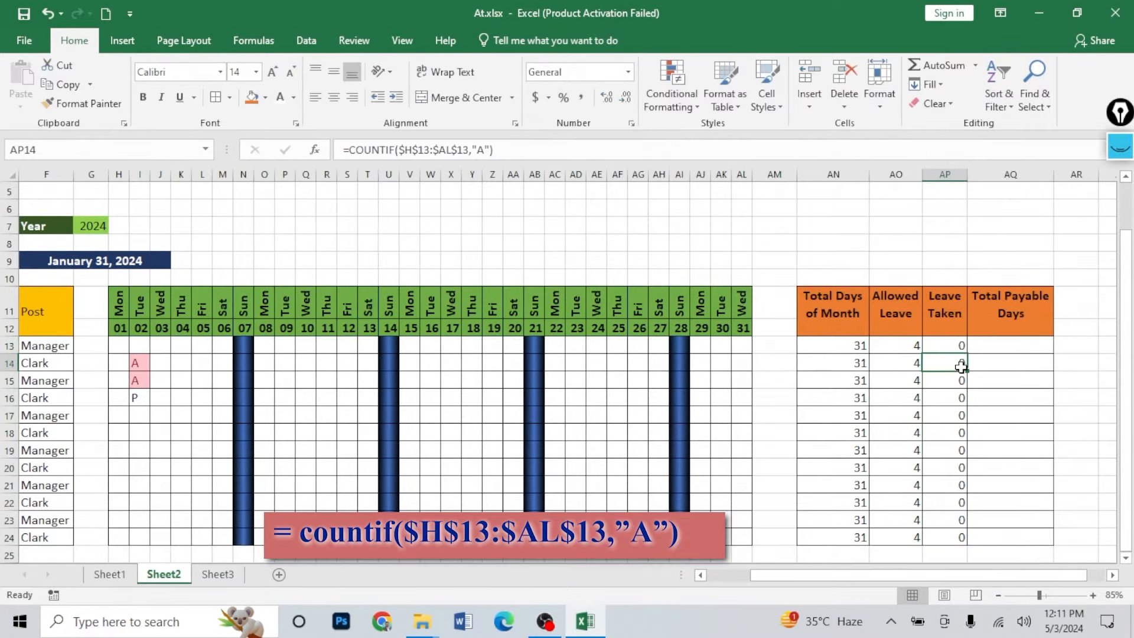
pyautogui.doubleClick(961, 367)
pyautogui.press('Return')
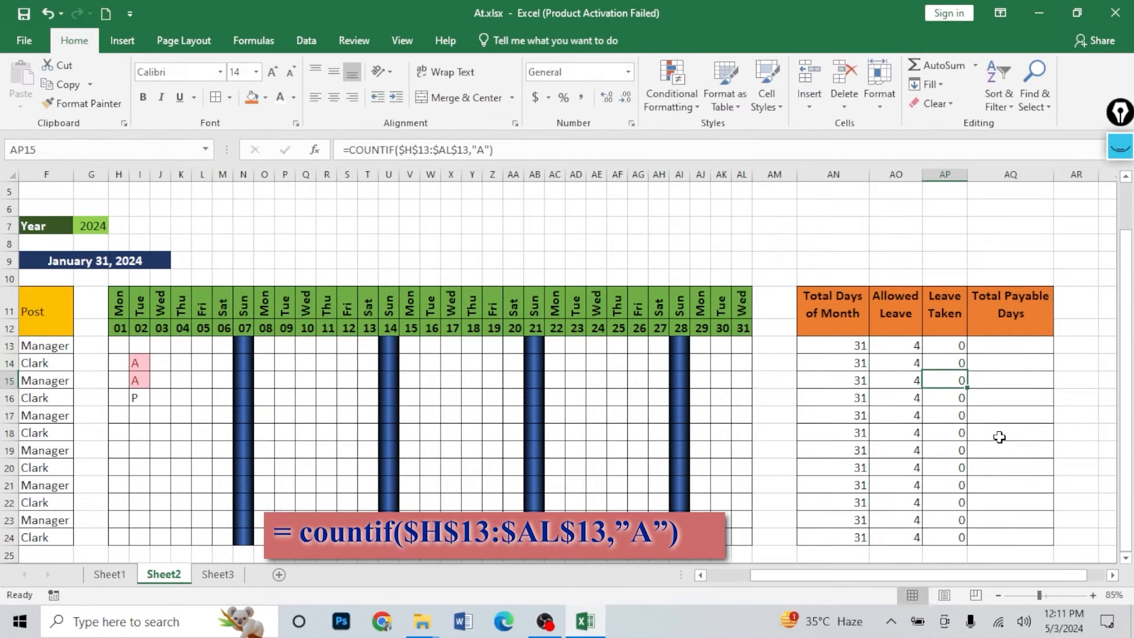
# - Make the COUNTIF range in AP13 relative so the formula reads =COUNTIF(H13:AL13,"A")
pyautogui.click(960, 343)
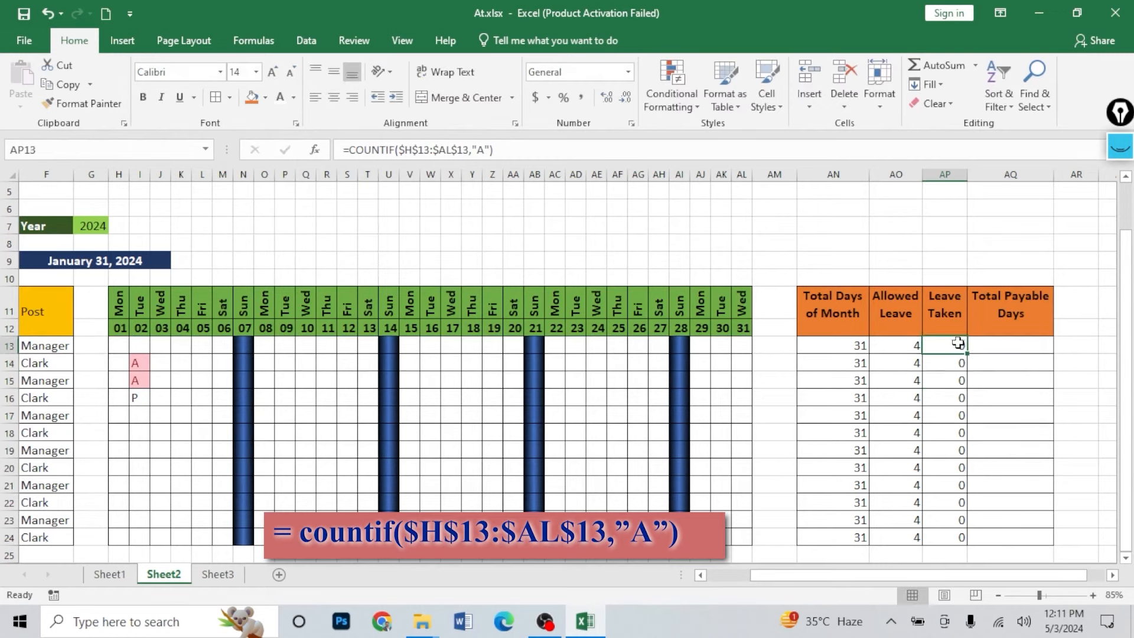
pyautogui.doubleClick(958, 344)
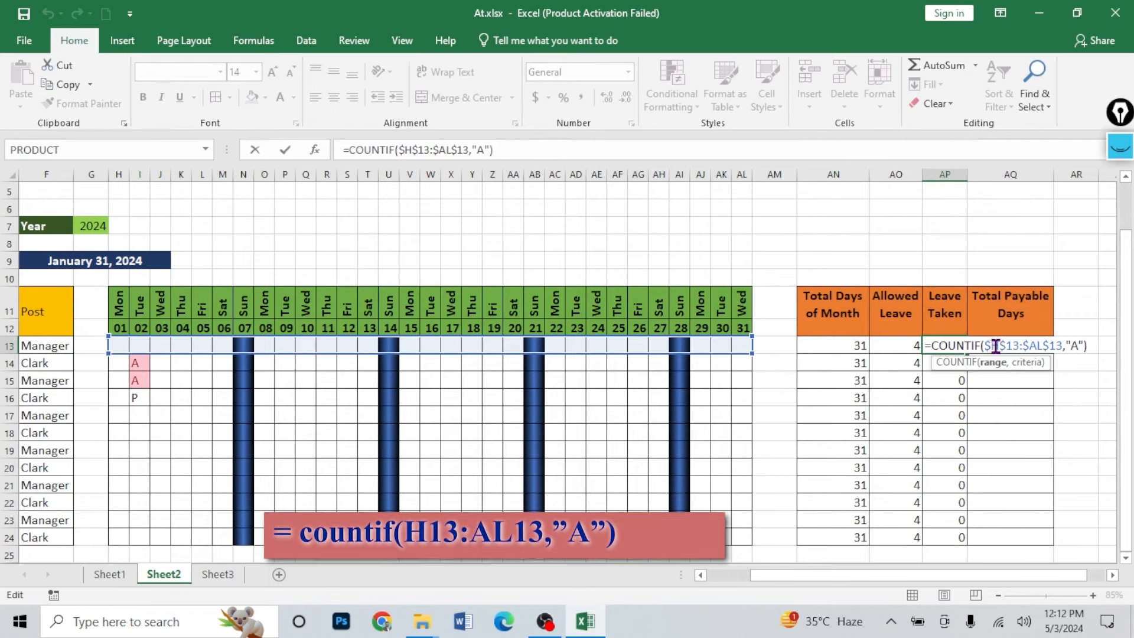
pyautogui.click(996, 345)
pyautogui.press('BackSpace')
pyautogui.click(1002, 346)
pyautogui.press('BackSpace')
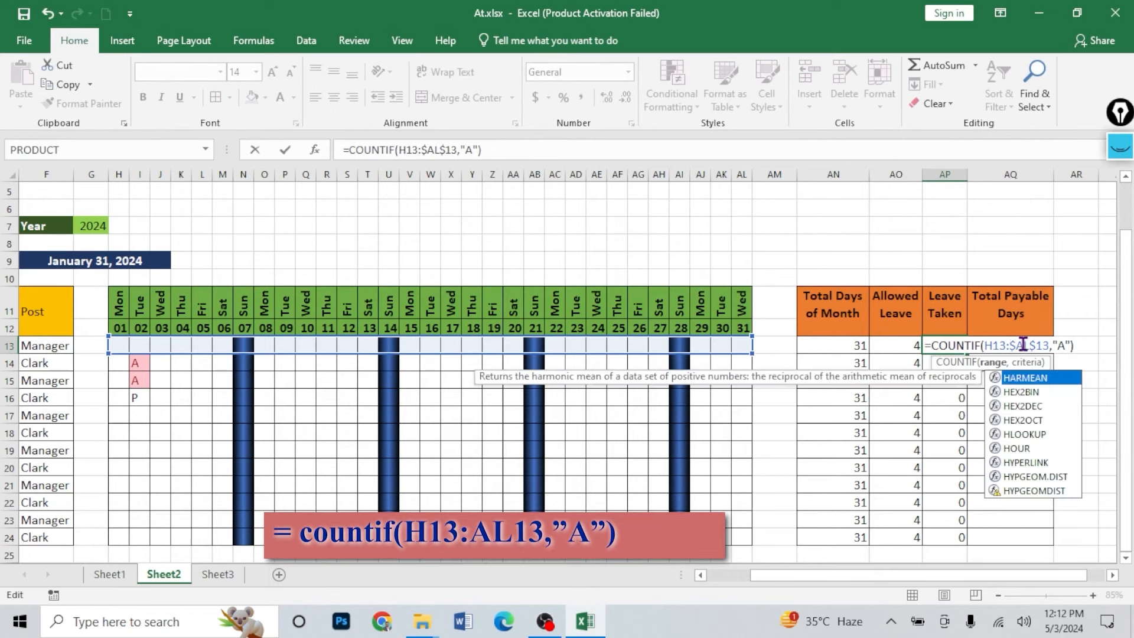
pyautogui.click(1016, 345)
pyautogui.press('BackSpace')
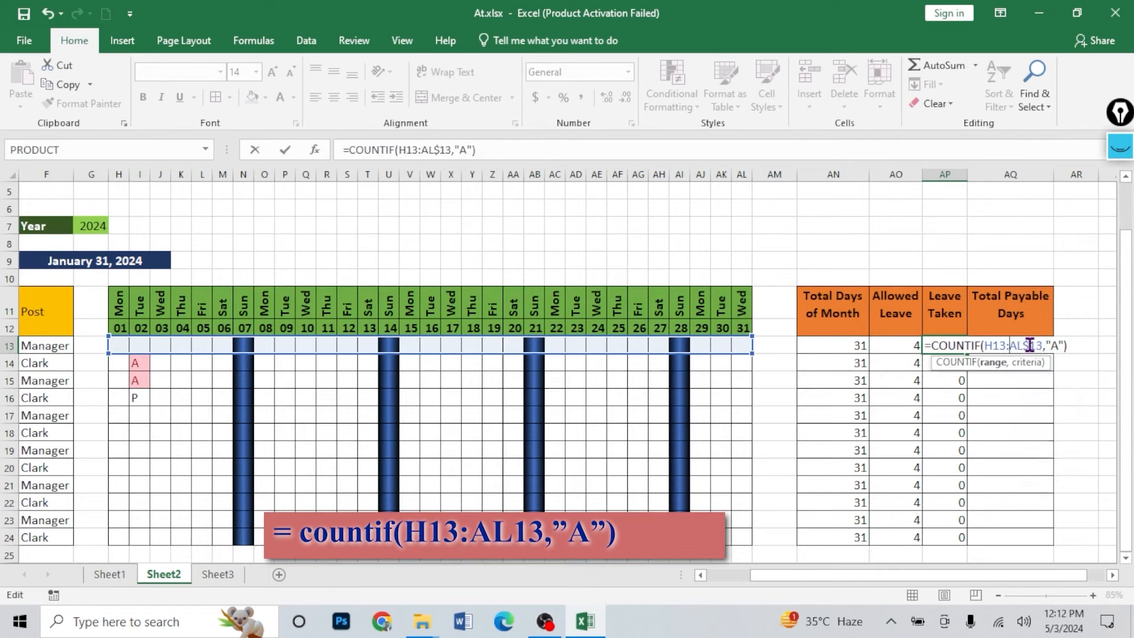
pyautogui.press('BackSpace')
pyautogui.press('Return')
# - Fill the corrected Leave Taken formula from AP13 down through AP24
pyautogui.click(963, 349)
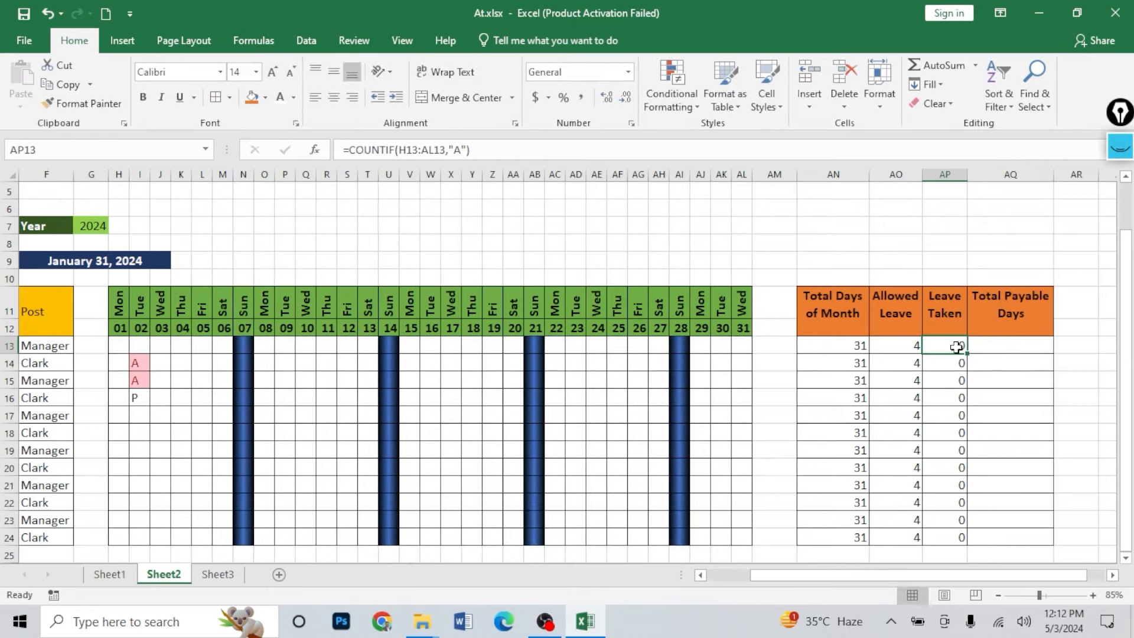
pyautogui.doubleClick(966, 354)
pyautogui.click(962, 415)
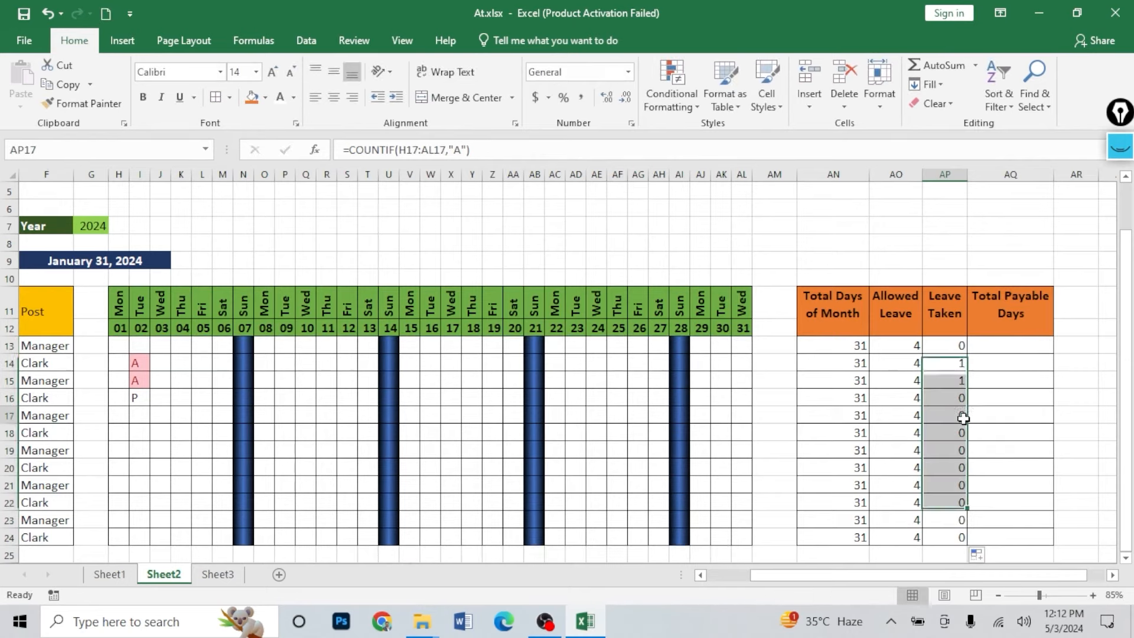
# - Examine the Leave Taken, Allowed Leave and Total Days of Month columns against the marked attendance
pyautogui.hscroll(-3, 955, 572)
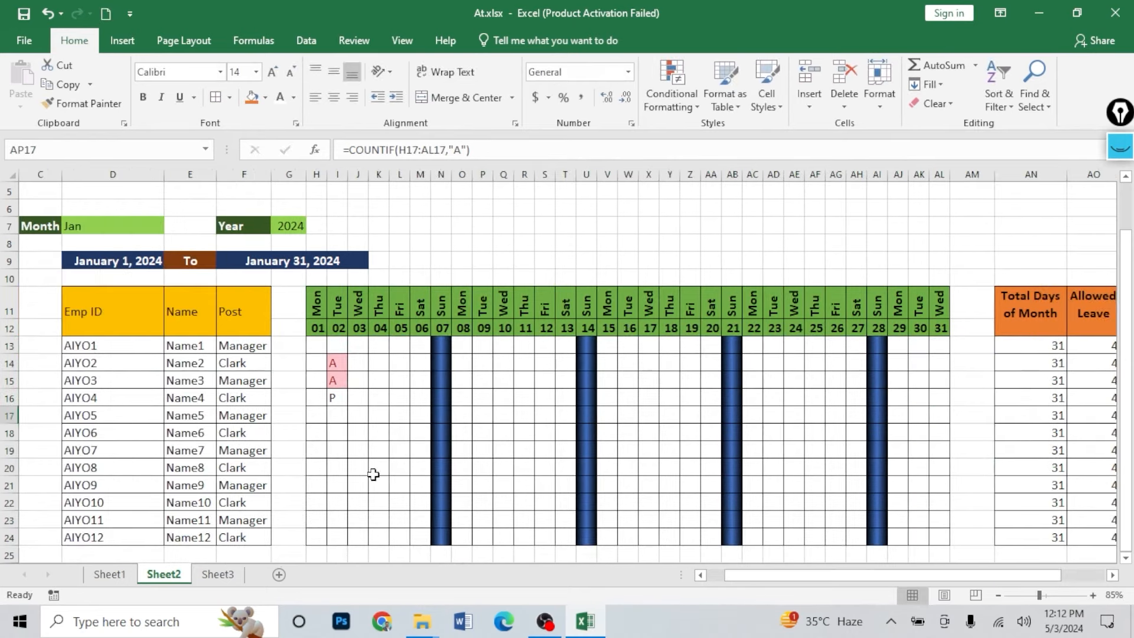
pyautogui.moveTo(860, 572); pyautogui.dragTo(896, 572)
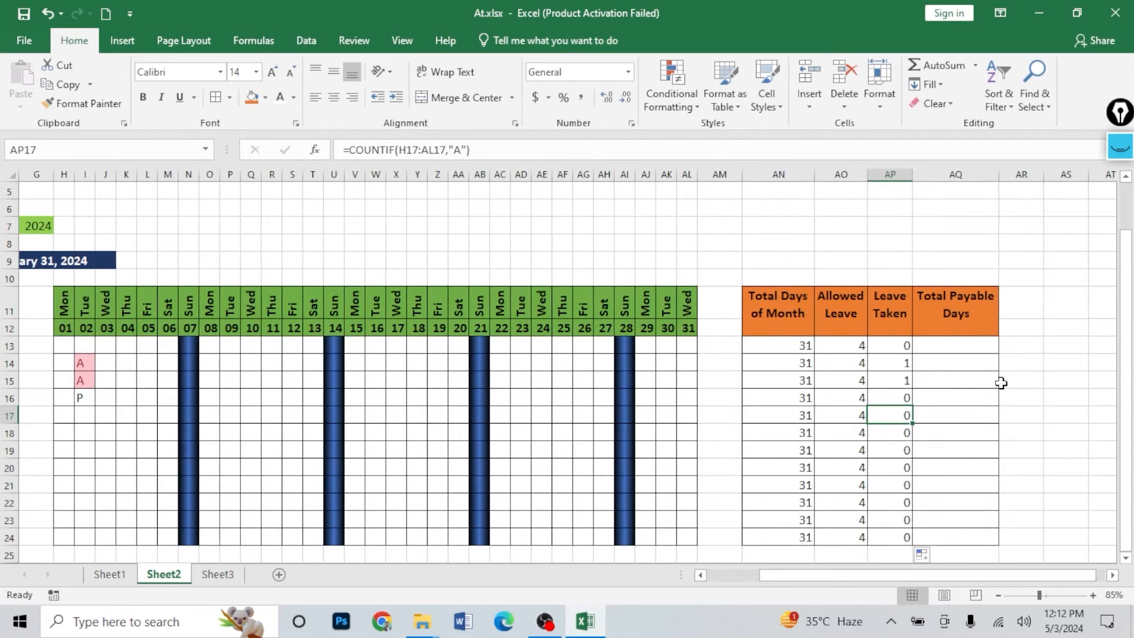
pyautogui.click(891, 361)
pyautogui.press('Down')
pyautogui.press('Down')
pyautogui.press('Right')
pyautogui.moveTo(858, 345); pyautogui.dragTo(854, 520)
pyautogui.moveTo(891, 346); pyautogui.dragTo(896, 414)
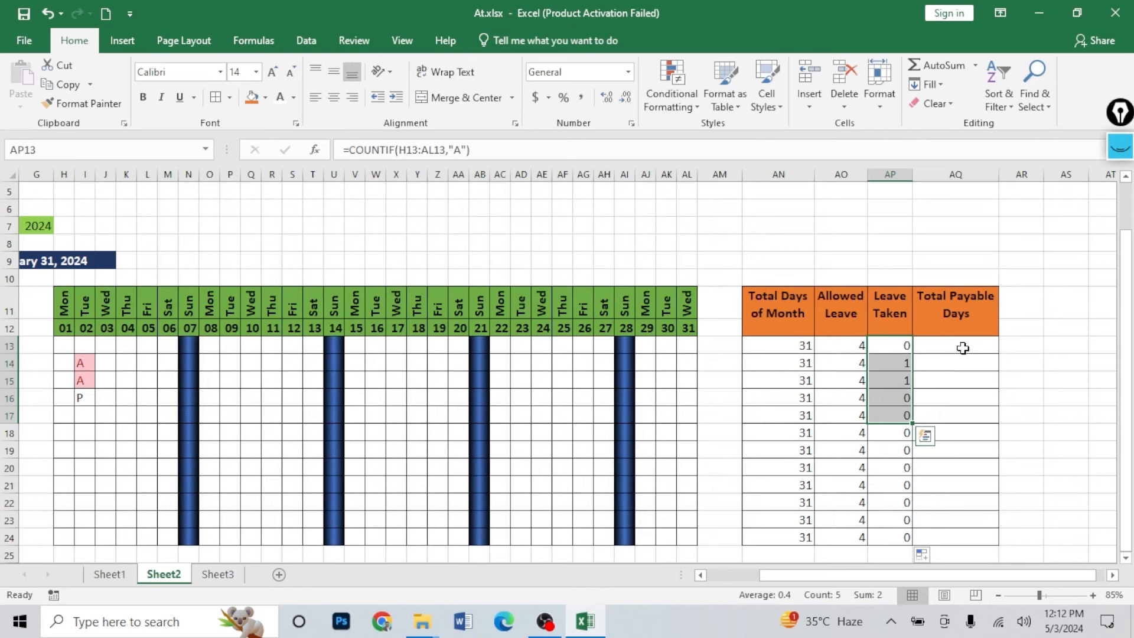
pyautogui.click(793, 346)
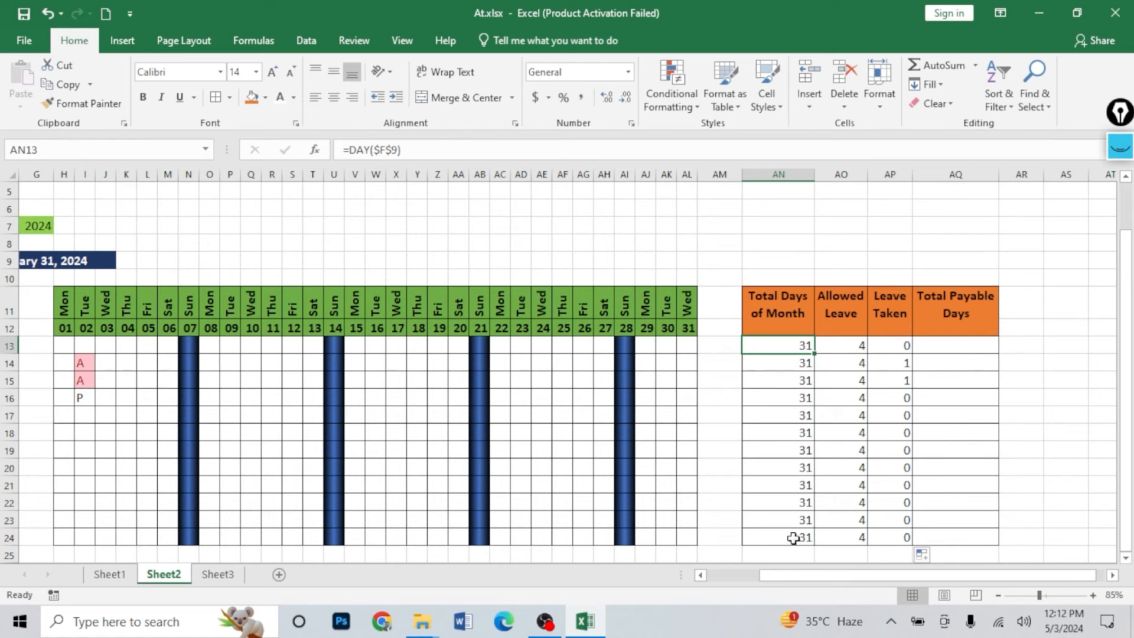
# - Choose P for employee AIYO1 on days 01 and 02 in row 13
pyautogui.moveTo(833, 576); pyautogui.dragTo(782, 577)
pyautogui.click(407, 345)
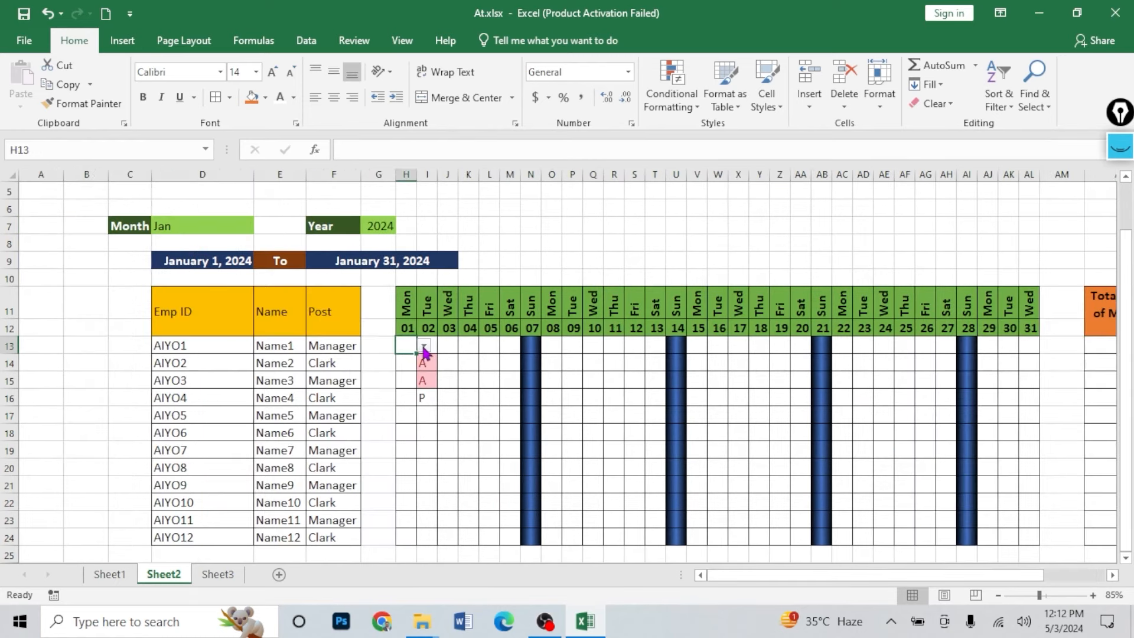
pyautogui.click(424, 345)
pyautogui.click(384, 359)
pyautogui.click(435, 345)
pyautogui.click(445, 345)
pyautogui.click(442, 358)
# - Copy the two P marks in H13:I13 into AIYO1's weekdays from 03 through 13, leaving Sunday 07 empty
pyautogui.moveTo(412, 343); pyautogui.dragTo(427, 346)
pyautogui.hotkey('ctrl', 'c')
pyautogui.click(448, 349)
pyautogui.hotkey('ctrl', 'v')
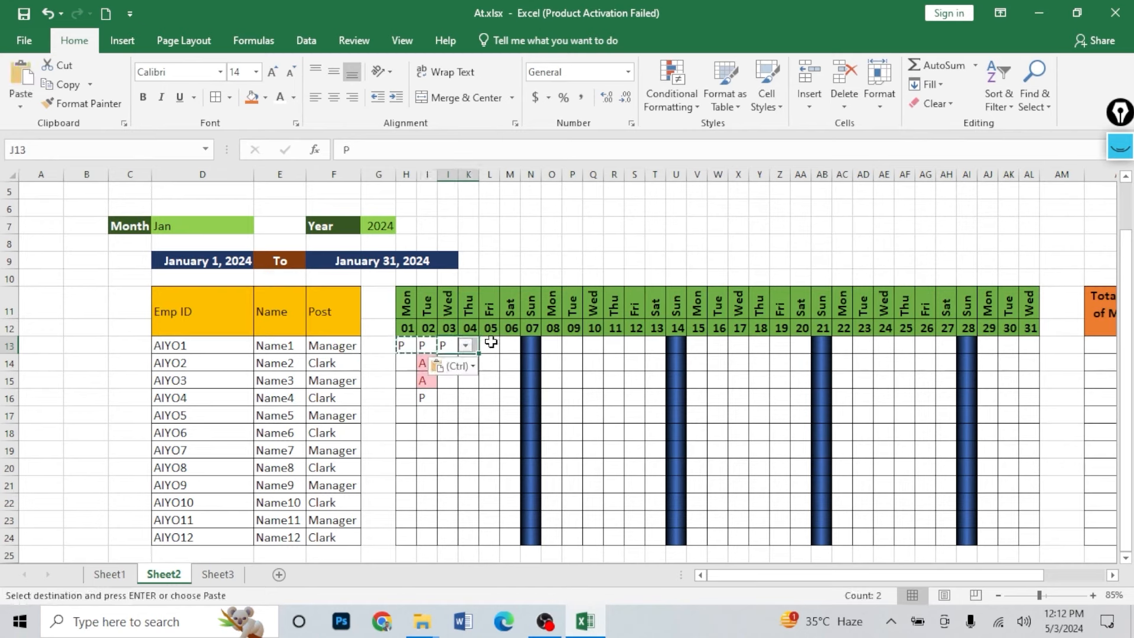
pyautogui.click(499, 345)
pyautogui.hotkey('ctrl', 'v')
pyautogui.click(554, 346)
pyautogui.hotkey('ctrl', 'v')
pyautogui.click(593, 346)
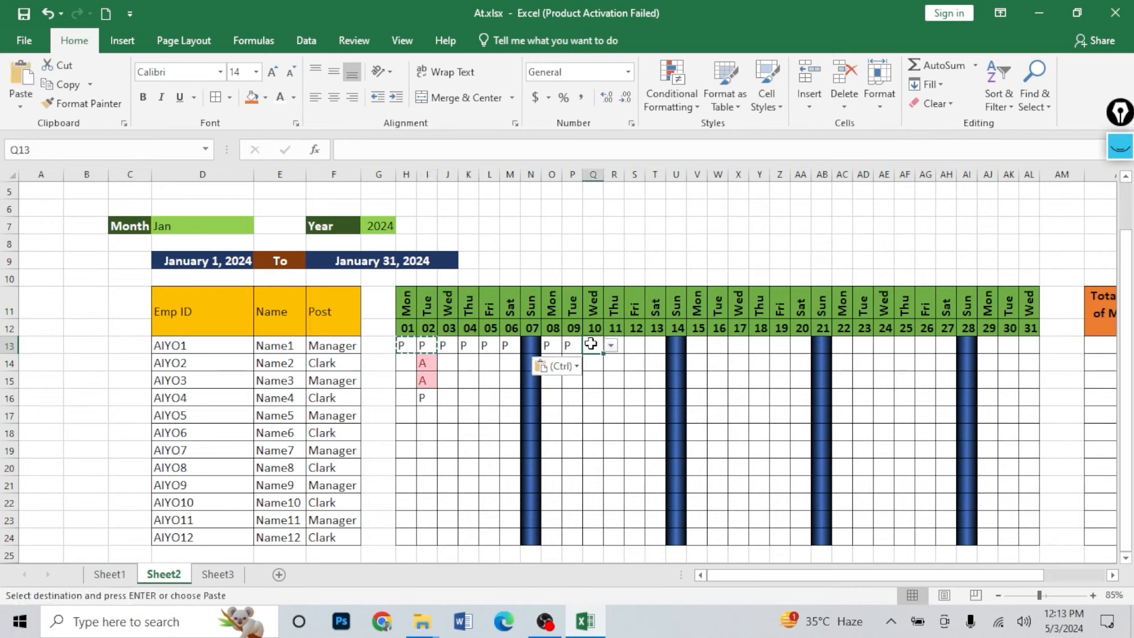
pyautogui.hotkey('ctrl', 'v')
pyautogui.click(636, 347)
pyautogui.hotkey('ctrl', 'v')
# - Paste the P marks into AIYO1's weekdays from 15 through 30, leaving Sundays 21 and 28 empty
pyautogui.click(699, 347)
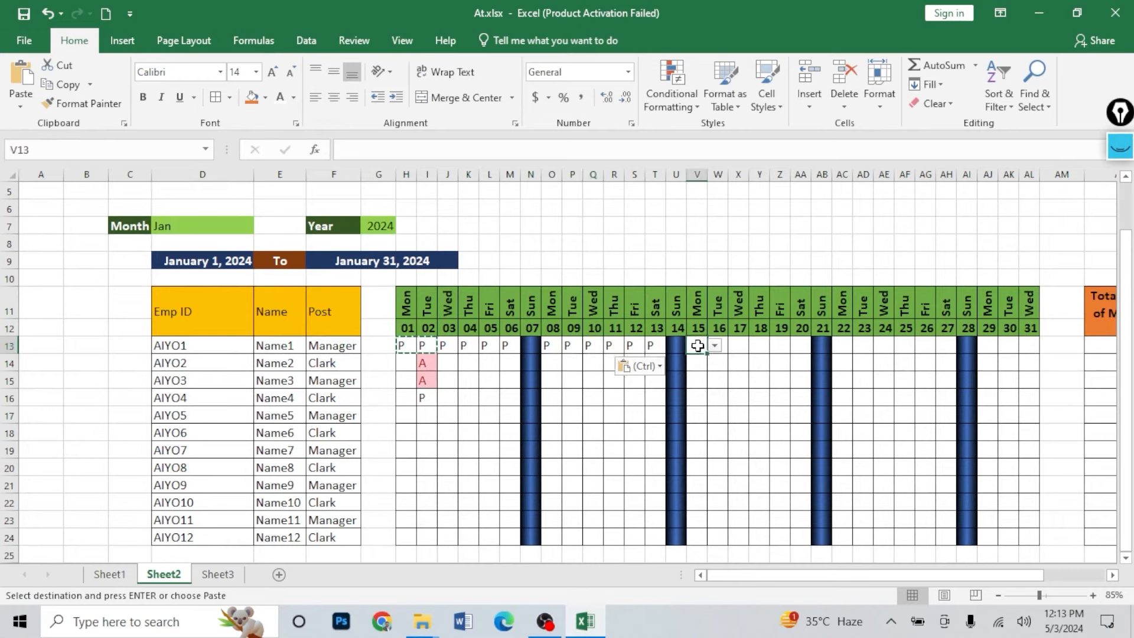
pyautogui.hotkey('ctrl', 'v')
pyautogui.click(739, 345)
pyautogui.hotkey('ctrl', 'v')
pyautogui.hotkey('ctrl', 'v')
pyautogui.click(843, 346)
pyautogui.hotkey('ctrl', 'v')
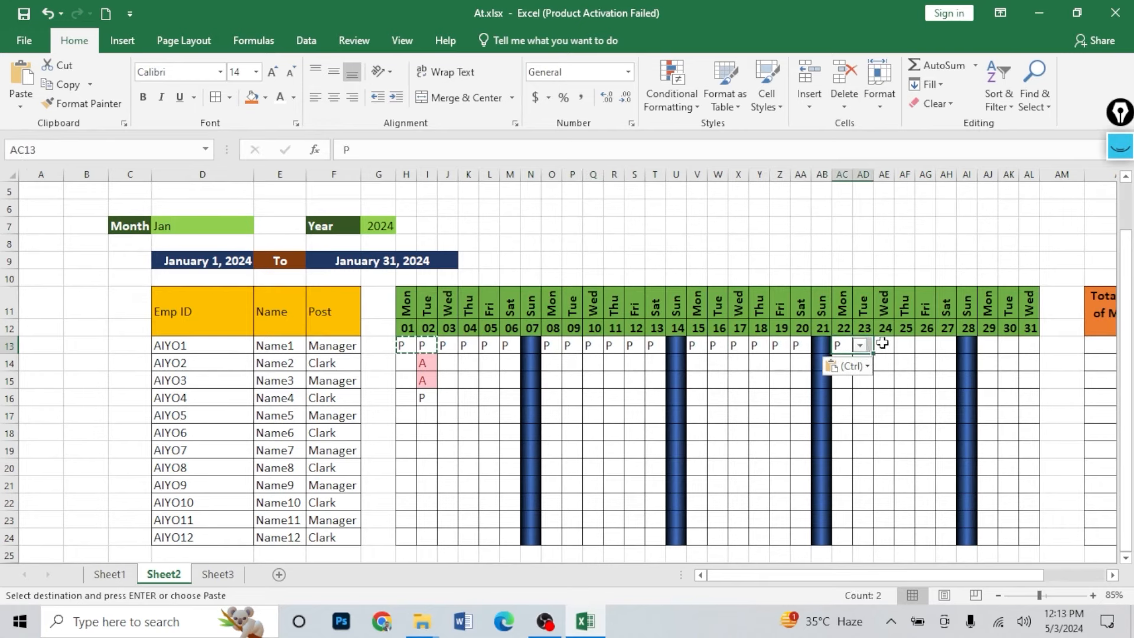
pyautogui.click(884, 345)
pyautogui.hotkey('ctrl', 'v')
pyautogui.click(926, 346)
pyautogui.hotkey('ctrl', 'v')
pyautogui.click(988, 346)
pyautogui.hotkey('ctrl', 'v')
# - Mark AIYO1 absent with A on day 31 in AL13
pyautogui.click(1032, 347)
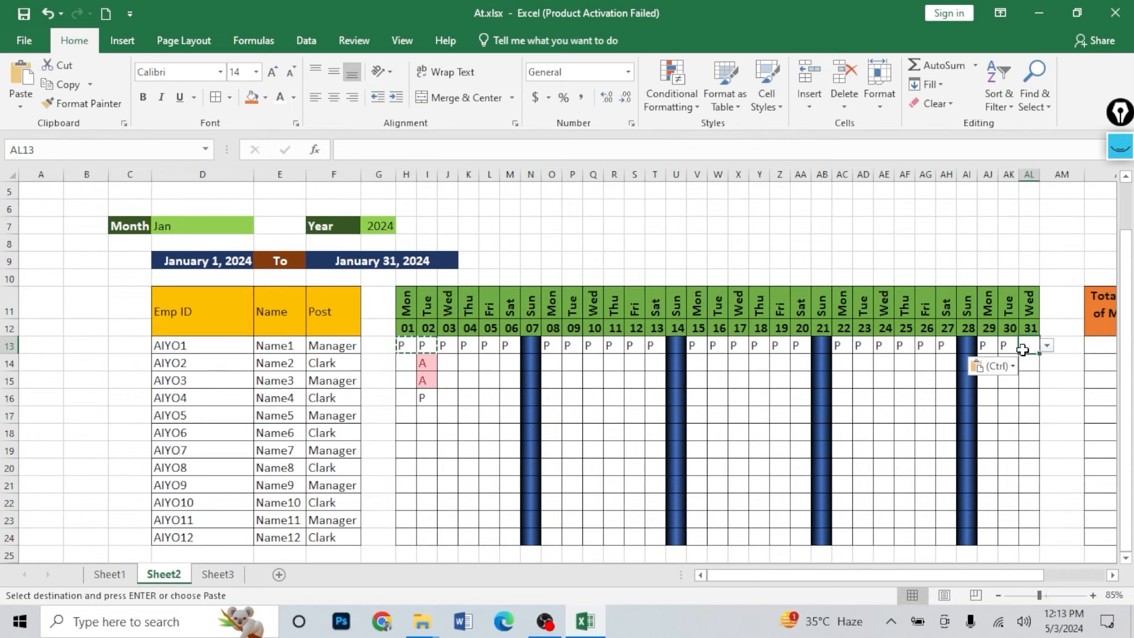
pyautogui.click(1046, 347)
pyautogui.click(1007, 369)
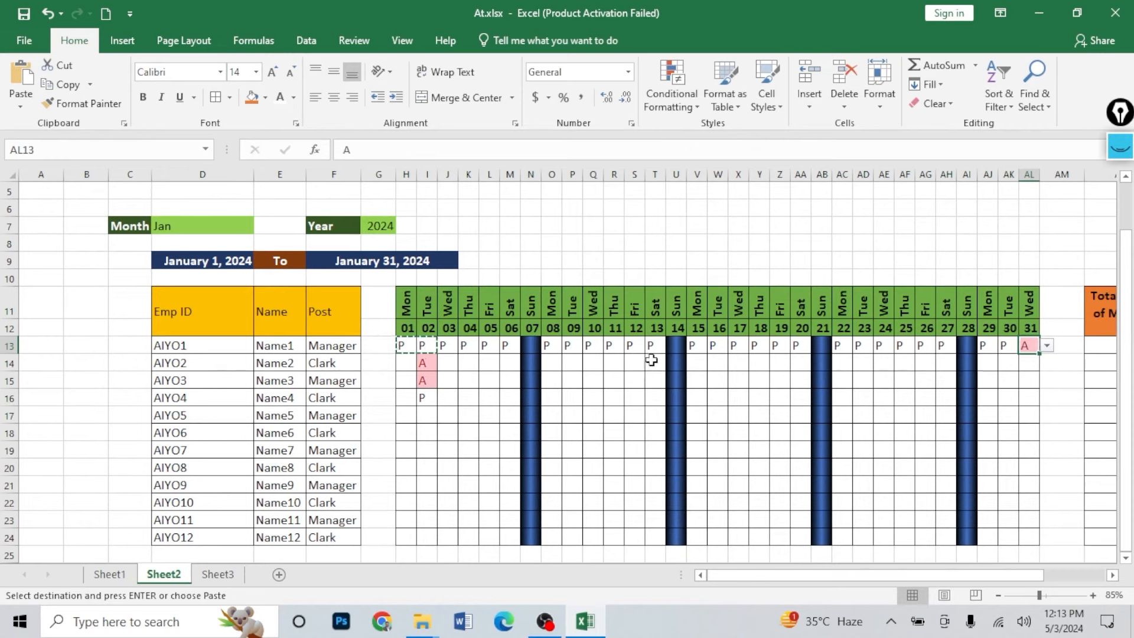
# - Mark AIYO1 absent with A on the Sundays 07, 14, 21 and 28
pyautogui.click(535, 348)
pyautogui.click(549, 346)
pyautogui.click(538, 368)
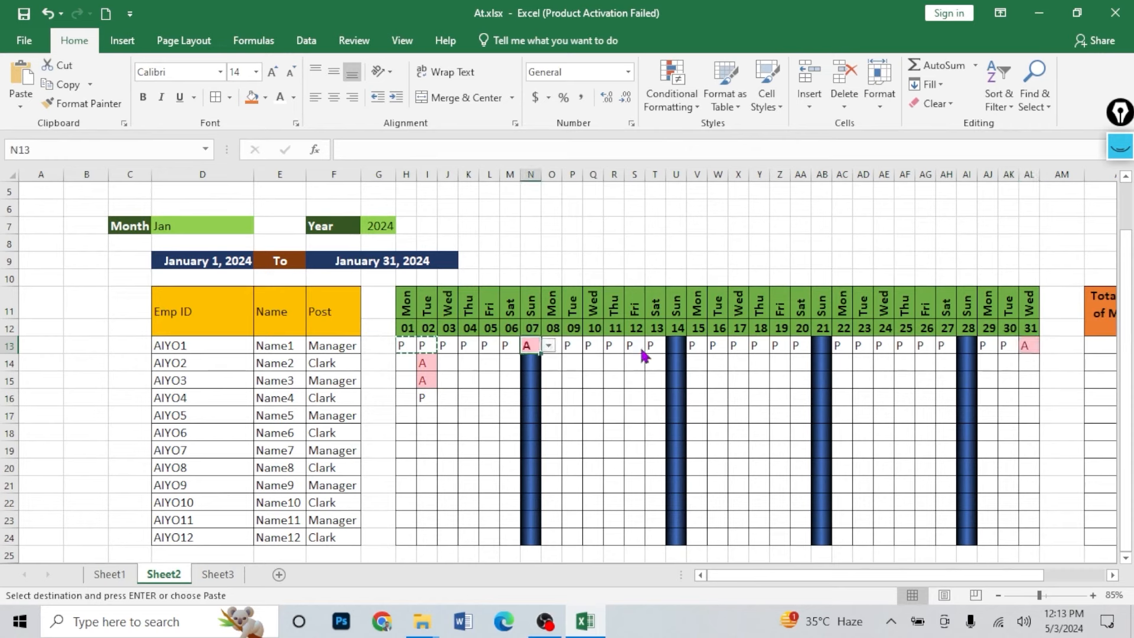
pyautogui.click(678, 345)
pyautogui.click(695, 346)
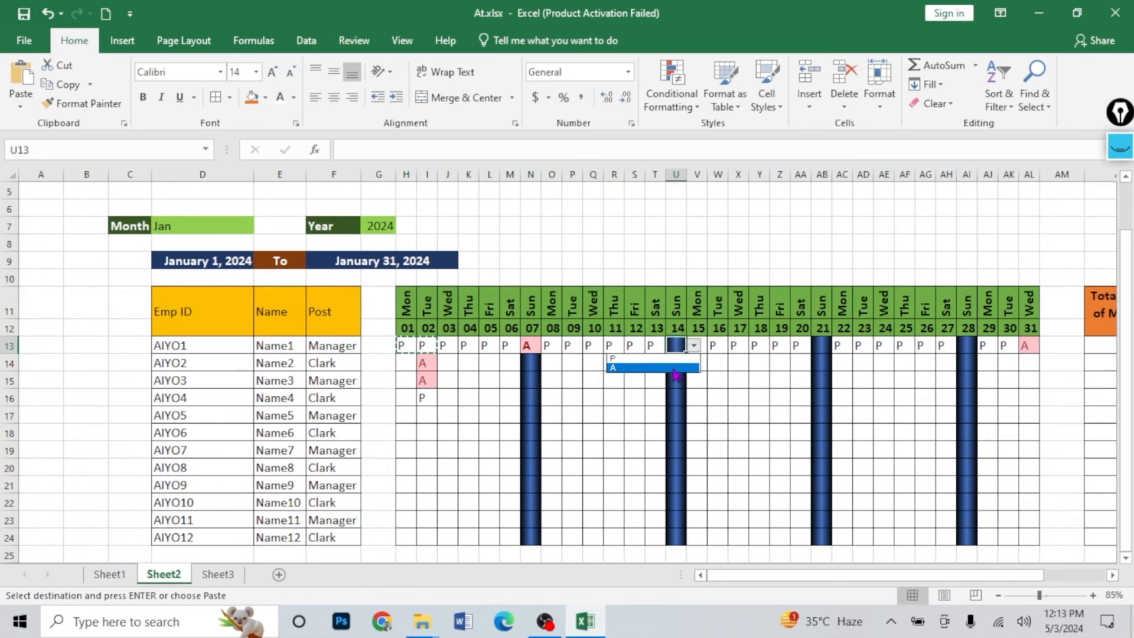
pyautogui.click(691, 369)
pyautogui.click(821, 347)
pyautogui.click(840, 346)
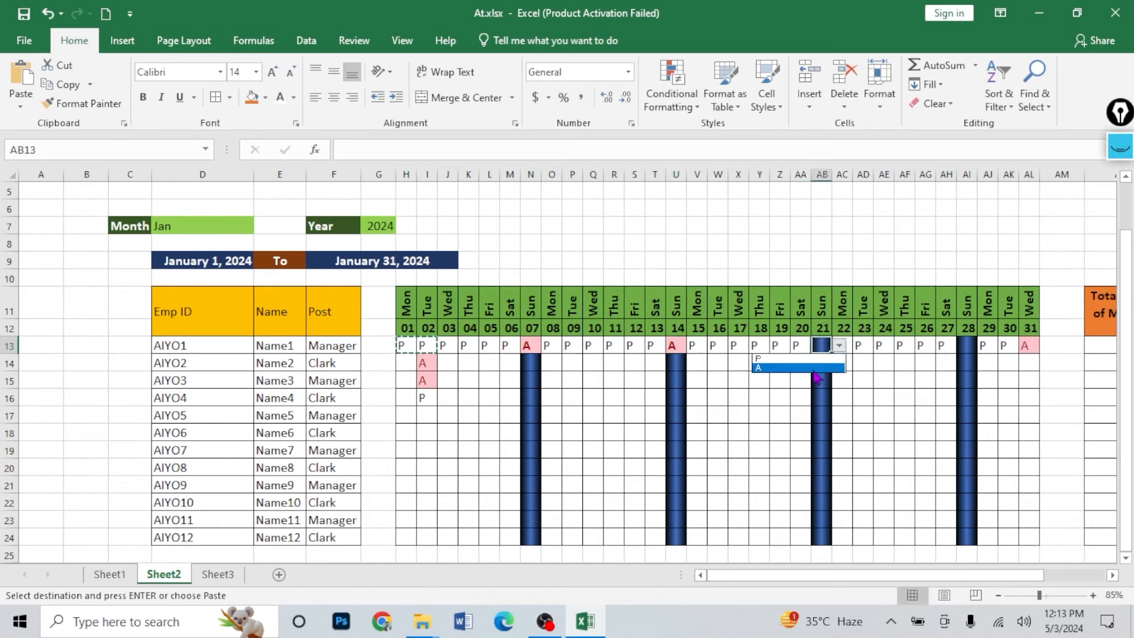
pyautogui.click(780, 367)
pyautogui.click(967, 347)
pyautogui.click(985, 346)
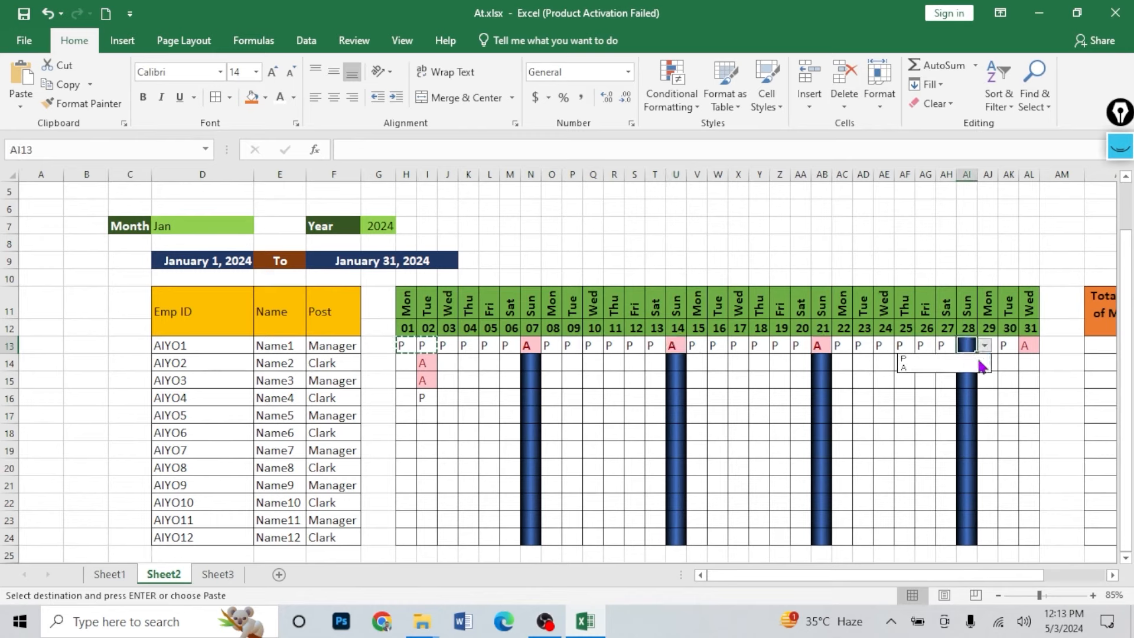
pyautogui.click(976, 368)
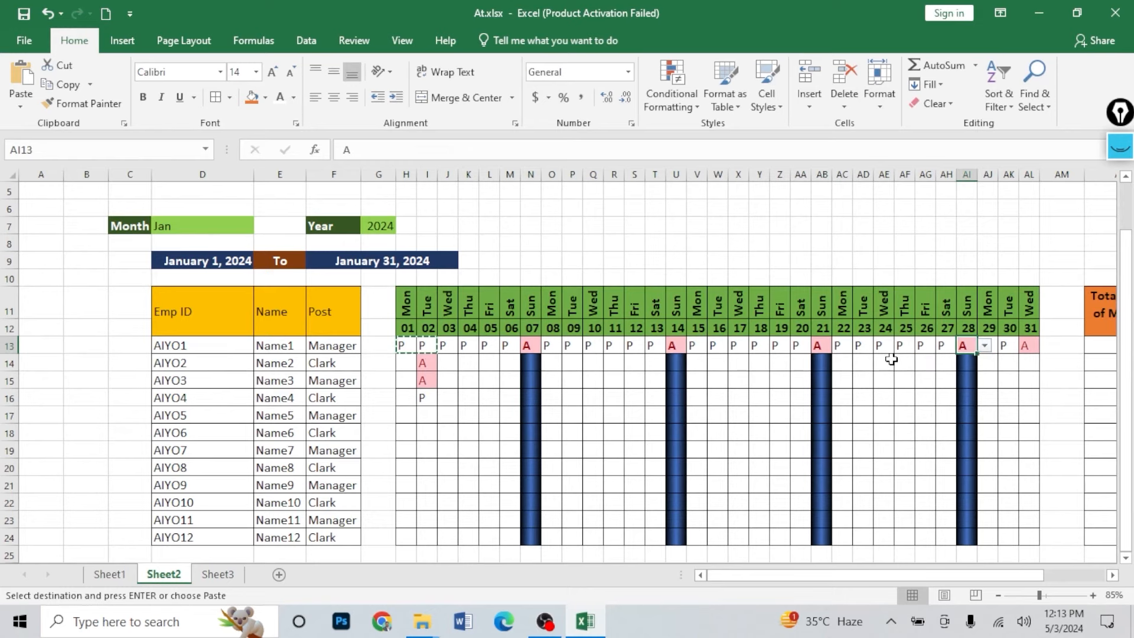
# - Begin an IF formula in AQ13 under Total Payable Days with the logical test AP13>=AO13
pyautogui.moveTo(1036, 576); pyautogui.dragTo(1089, 575)
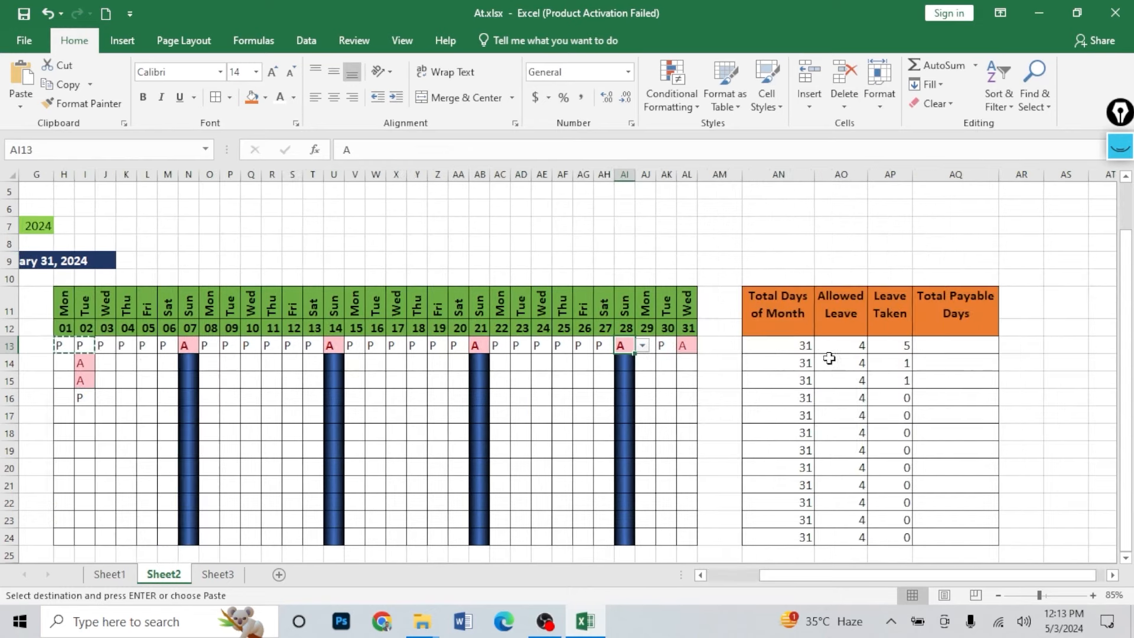
pyautogui.click(843, 345)
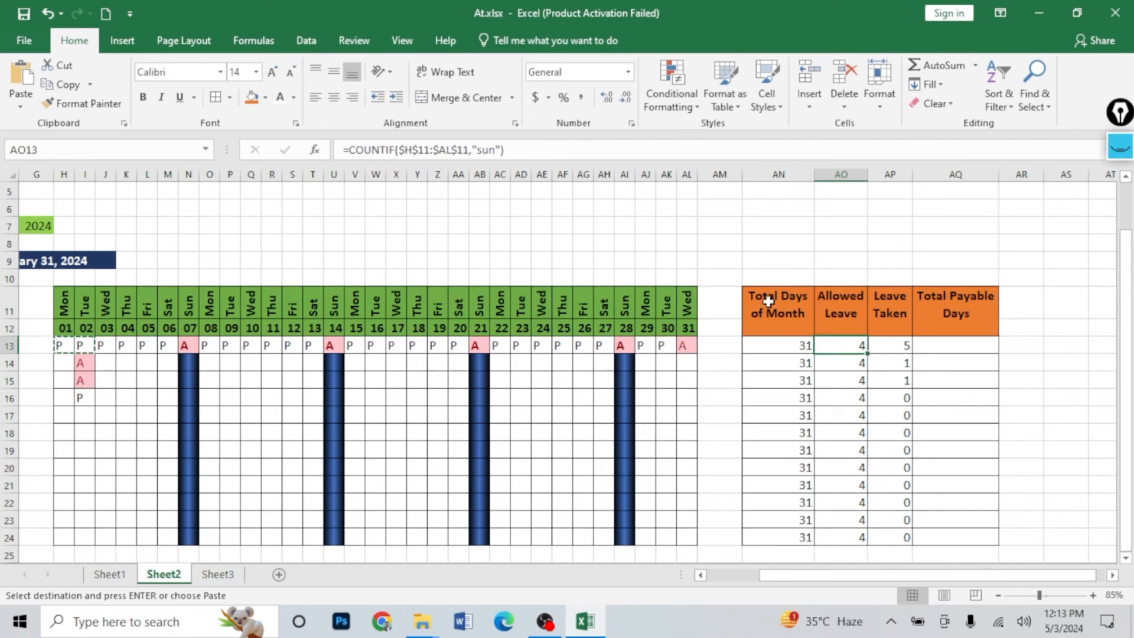
pyautogui.click(892, 347)
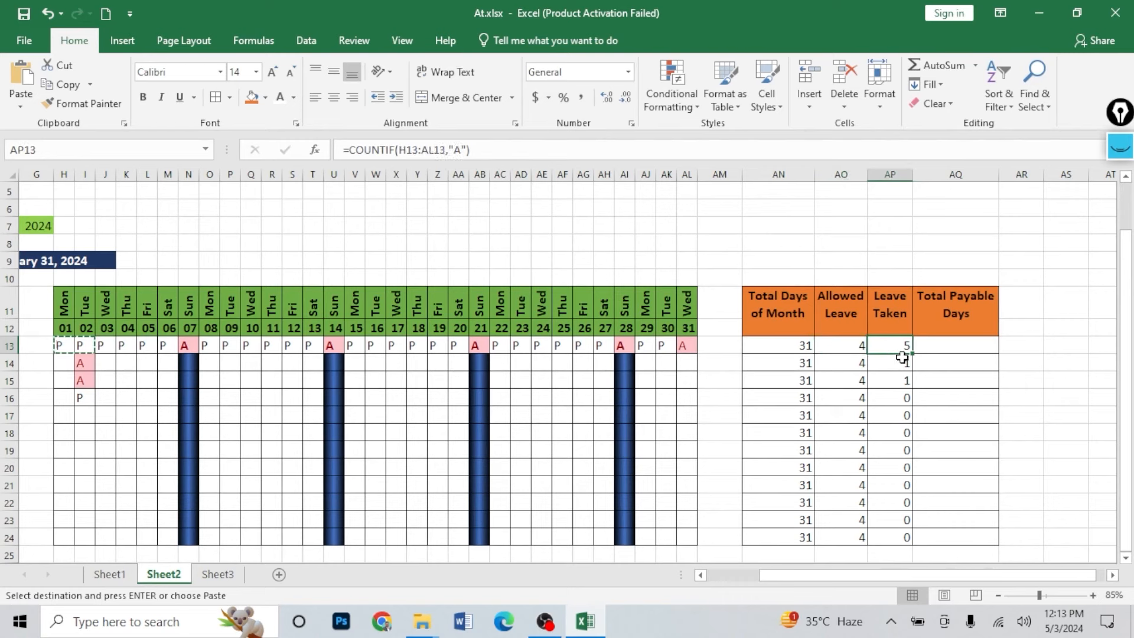
pyautogui.click(962, 348)
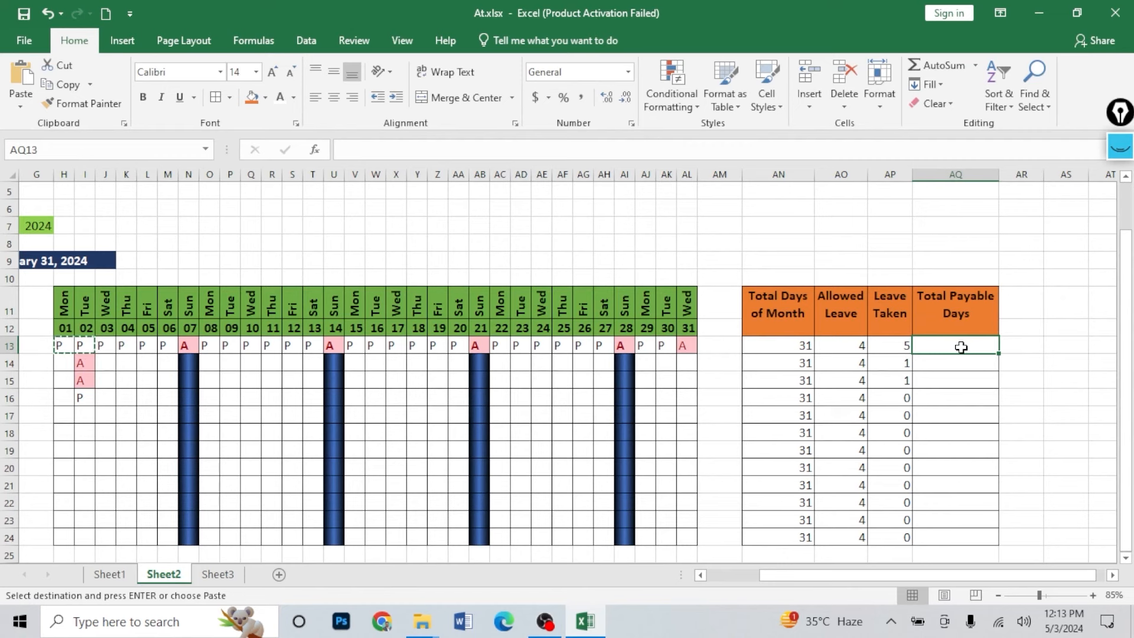
pyautogui.write('=if')
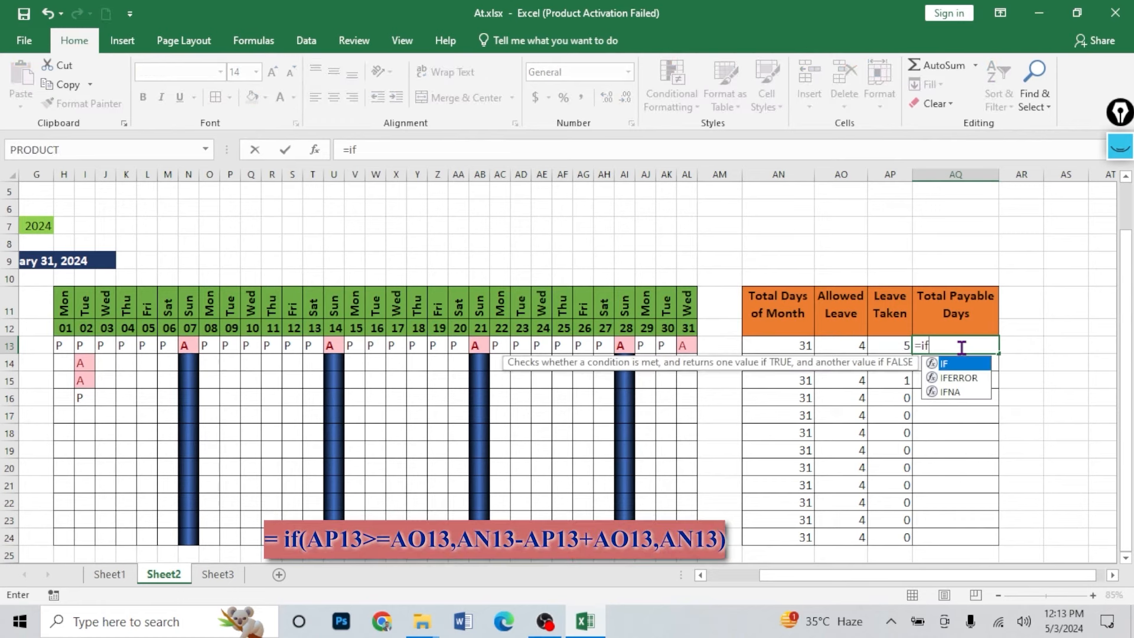
pyautogui.press('BackSpace')
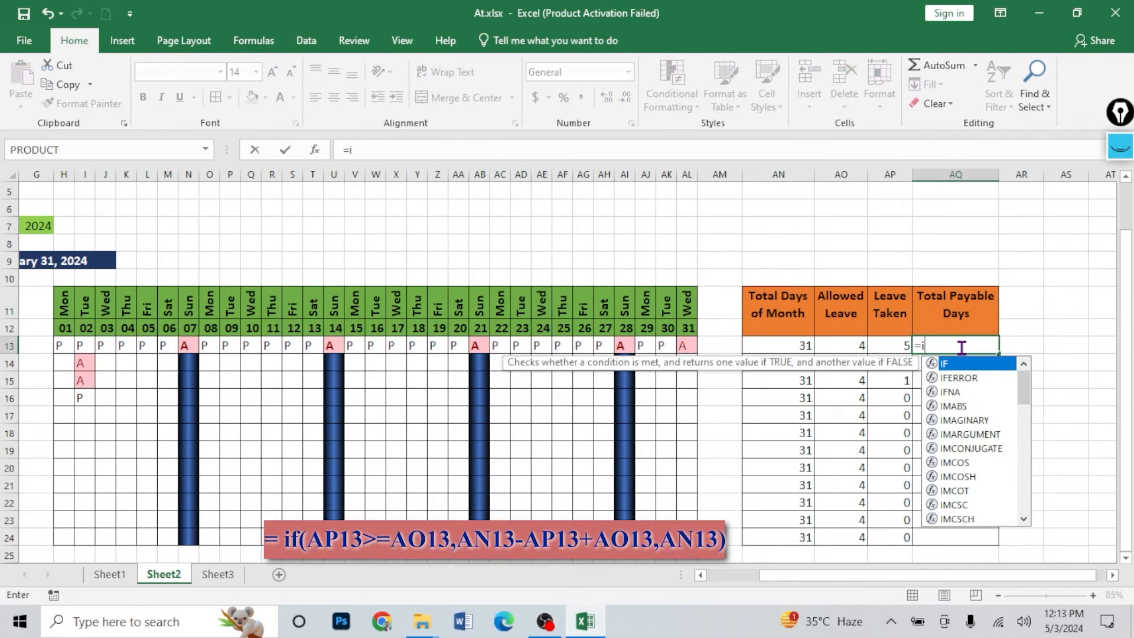
pyautogui.write('f')
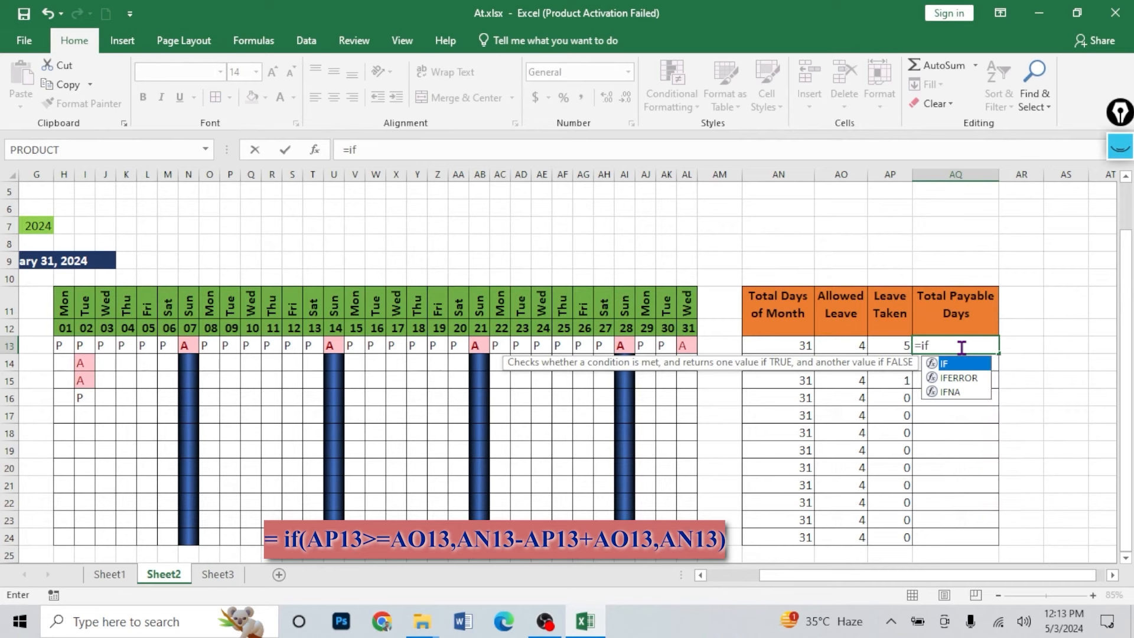
pyautogui.write('(')
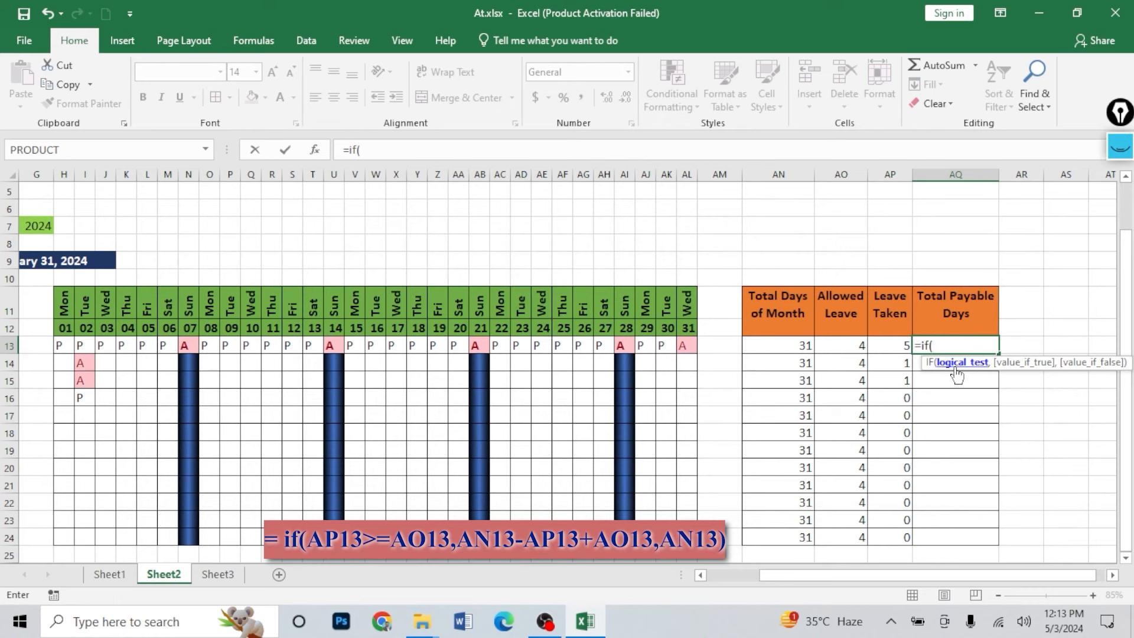
pyautogui.click(878, 348)
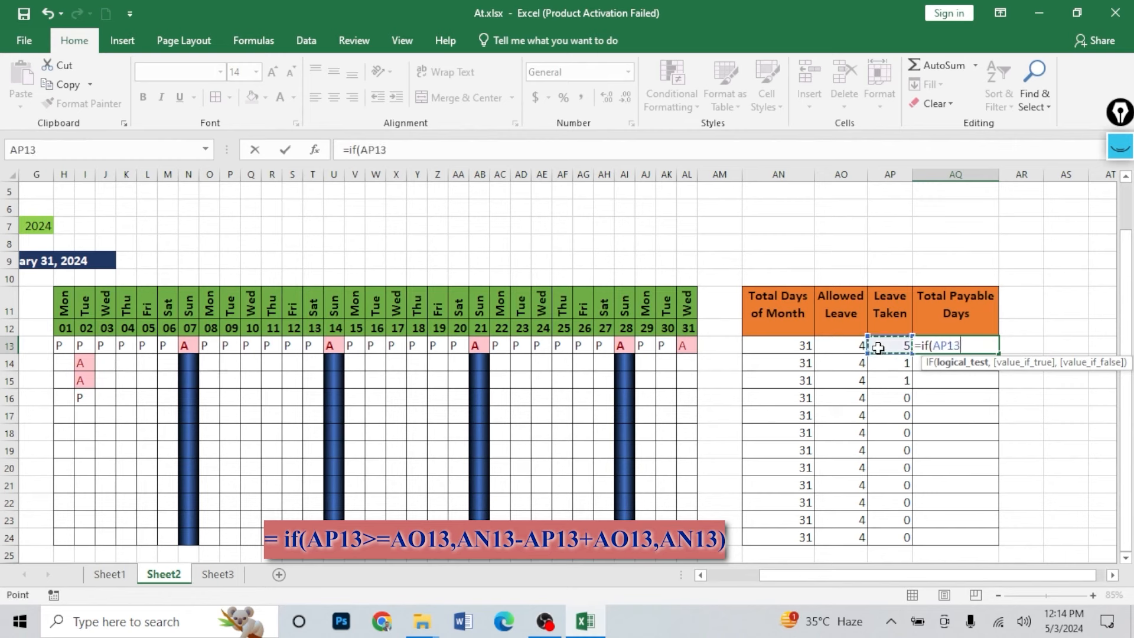
pyautogui.write('>=')
pyautogui.click(830, 347)
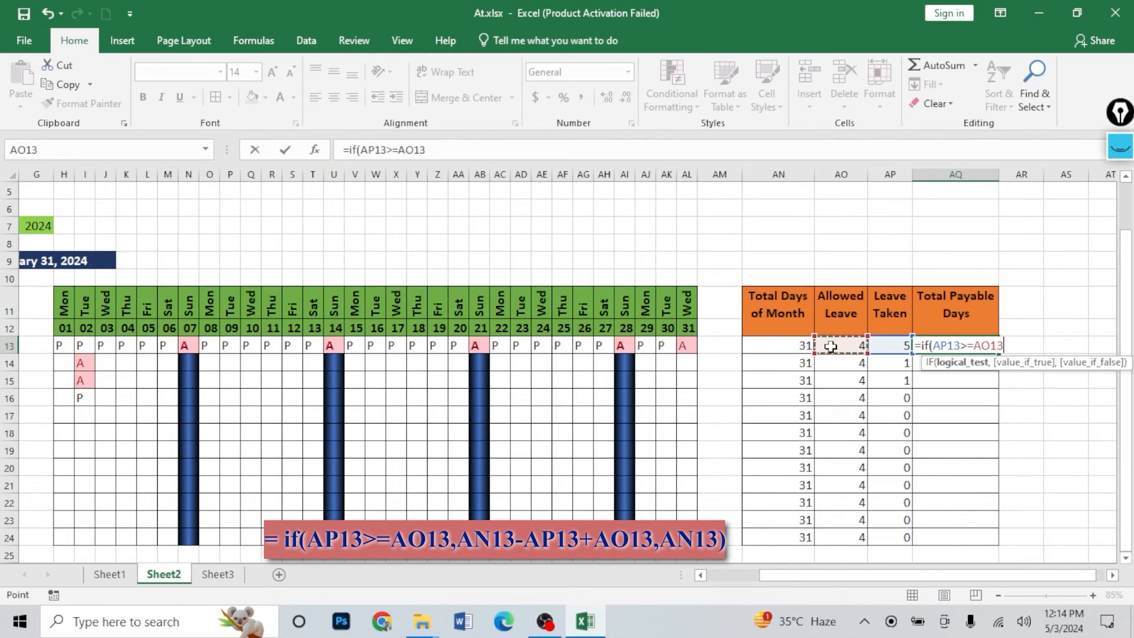
# - Add AN13-AP13+AO13 as the value-if-true argument of the IF formula in AQ13
pyautogui.write(',')
pyautogui.click(787, 345)
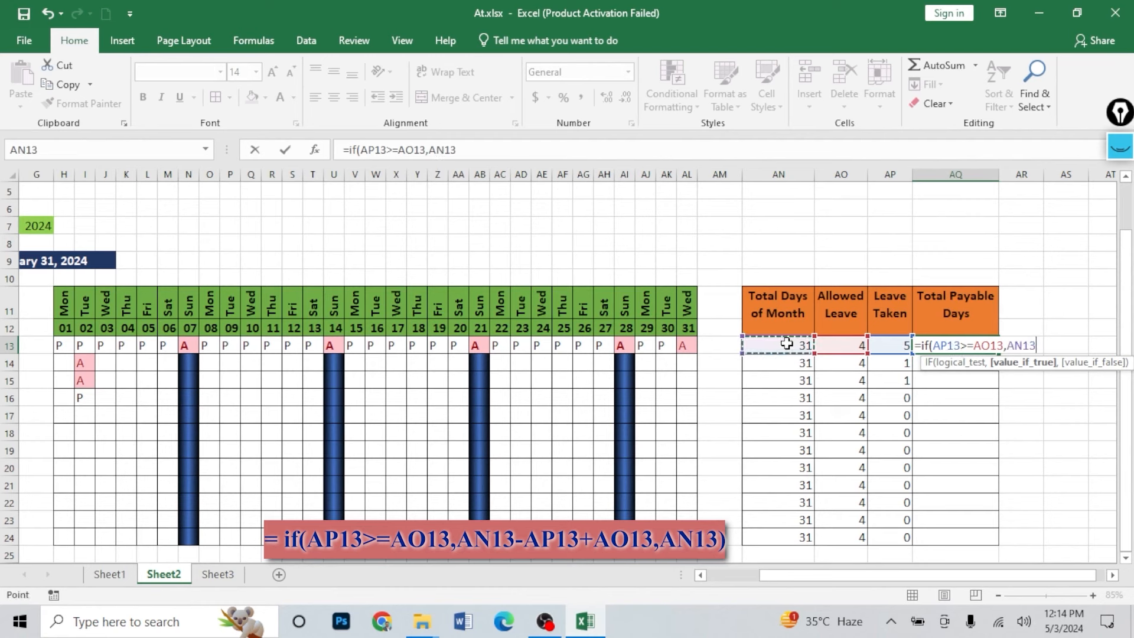
pyautogui.write('-')
pyautogui.click(895, 348)
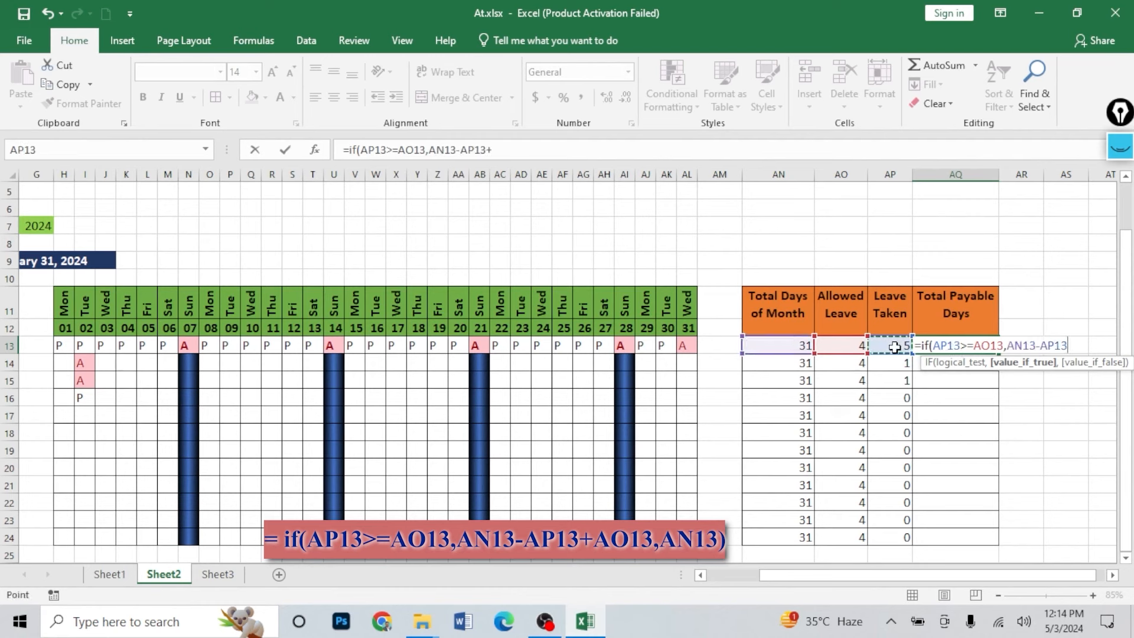
pyautogui.write('+')
pyautogui.click(844, 347)
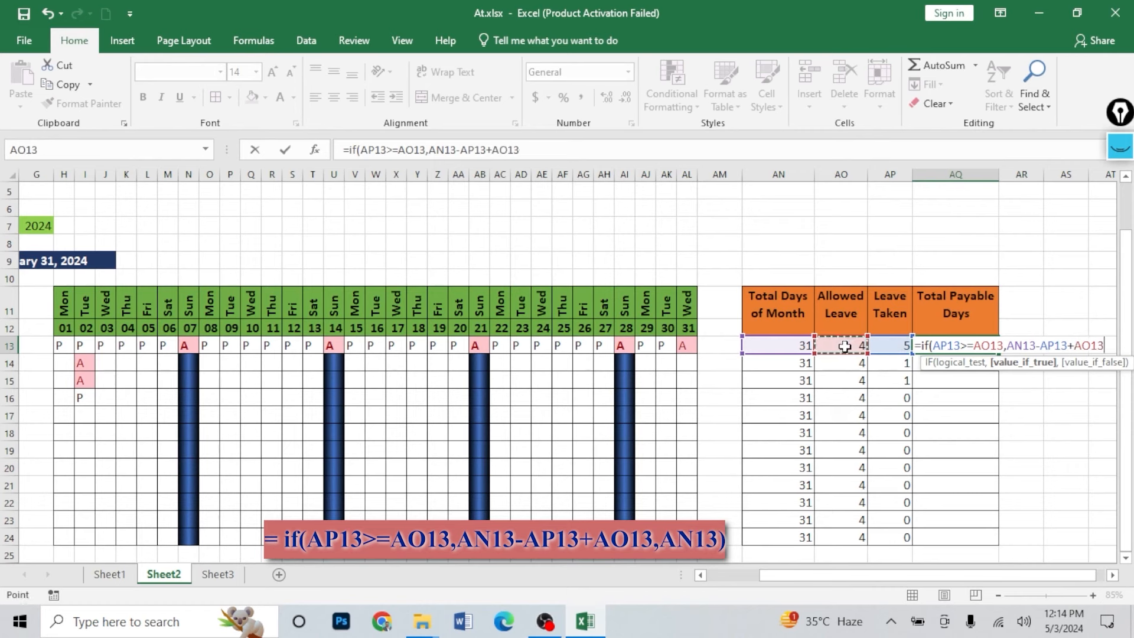
# - Evaluate the AN13-AP13+AO13 part of the AQ13 formula in place, and restore its cell references
pyautogui.click(1106, 345)
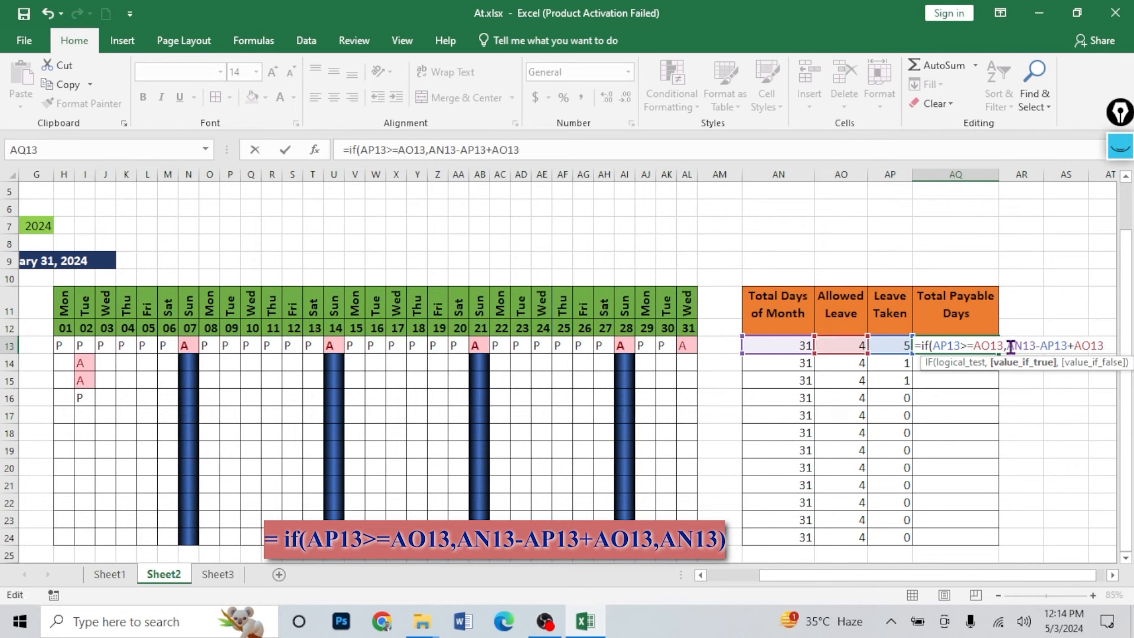
pyautogui.moveTo(1010, 347); pyautogui.dragTo(1104, 345)
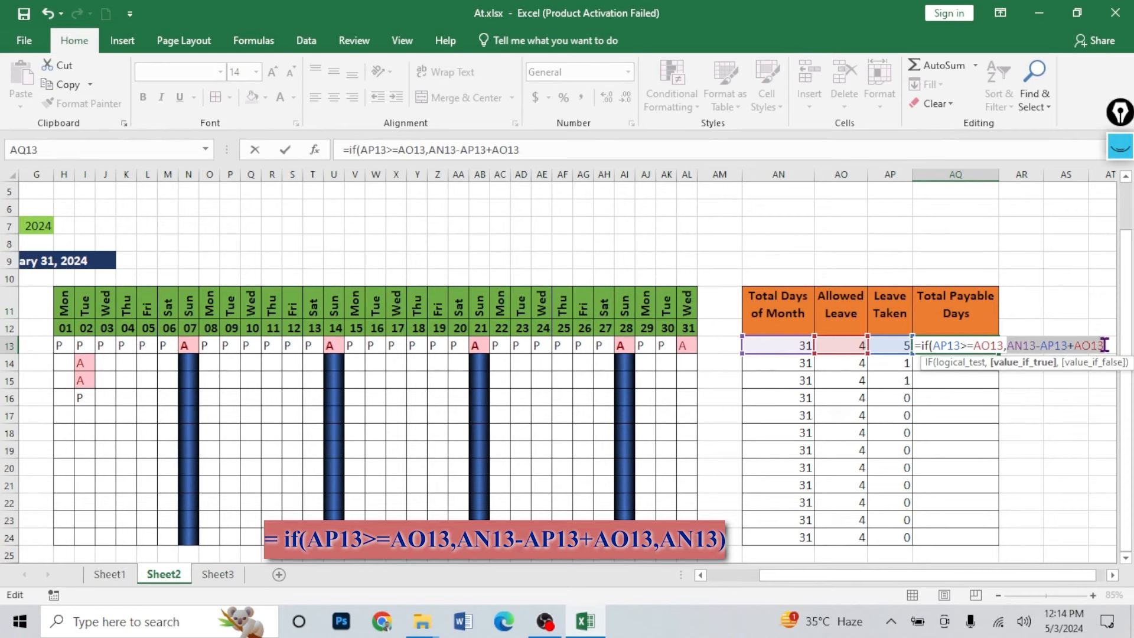
pyautogui.write('30')
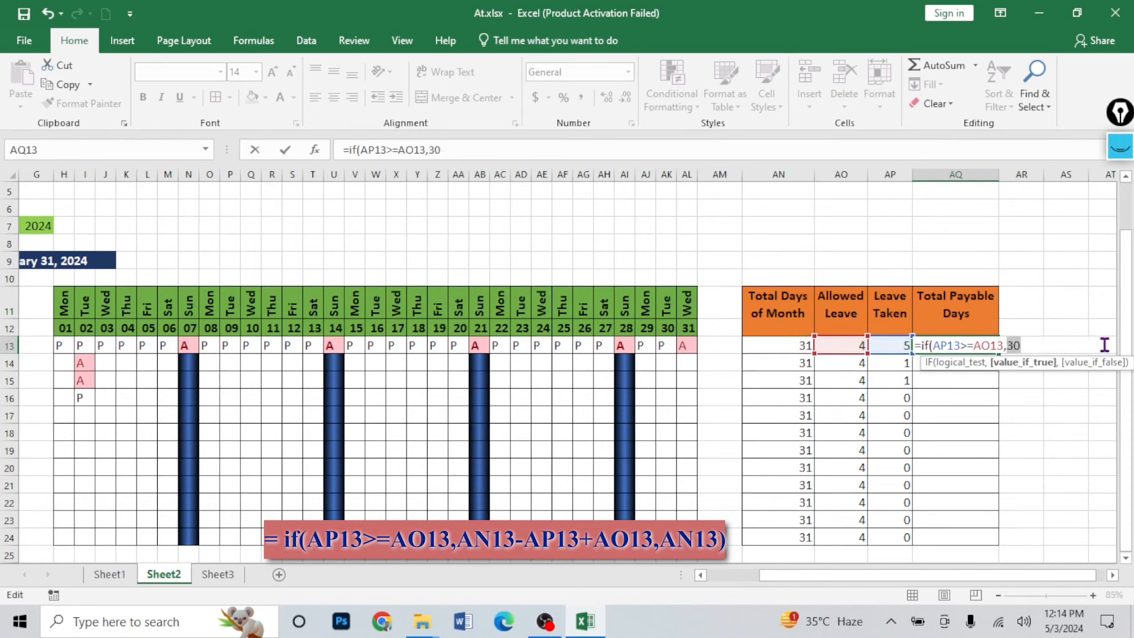
pyautogui.hotkey('ctrl', 'z')
# - Complete the AQ13 formula with AN13 as the value-if-false argument and commit it
pyautogui.write(',')
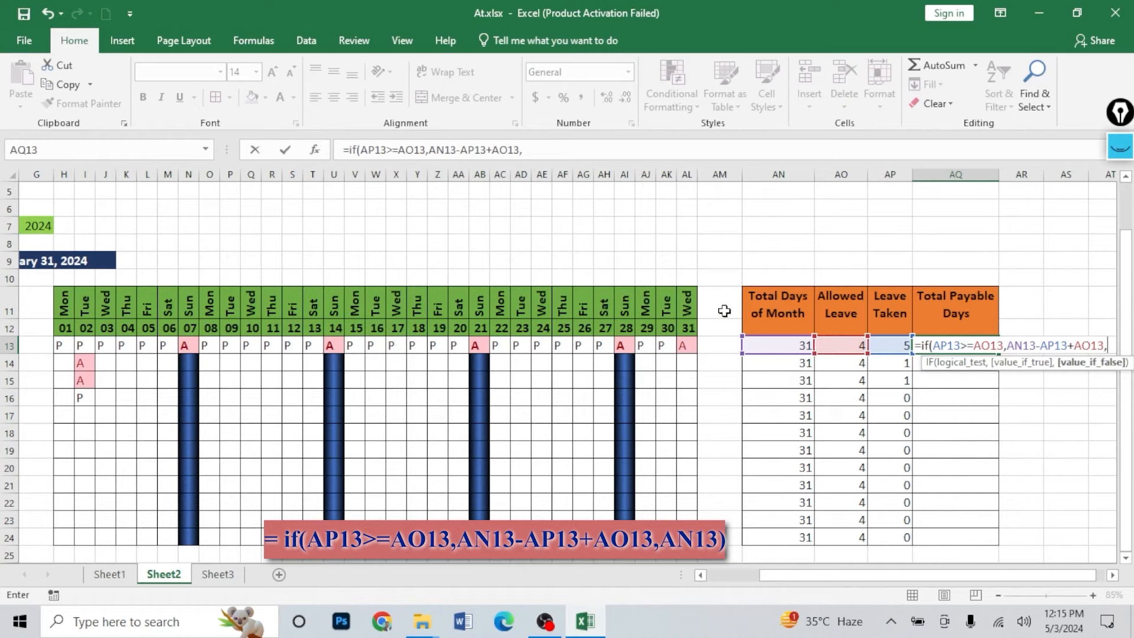
pyautogui.click(774, 343)
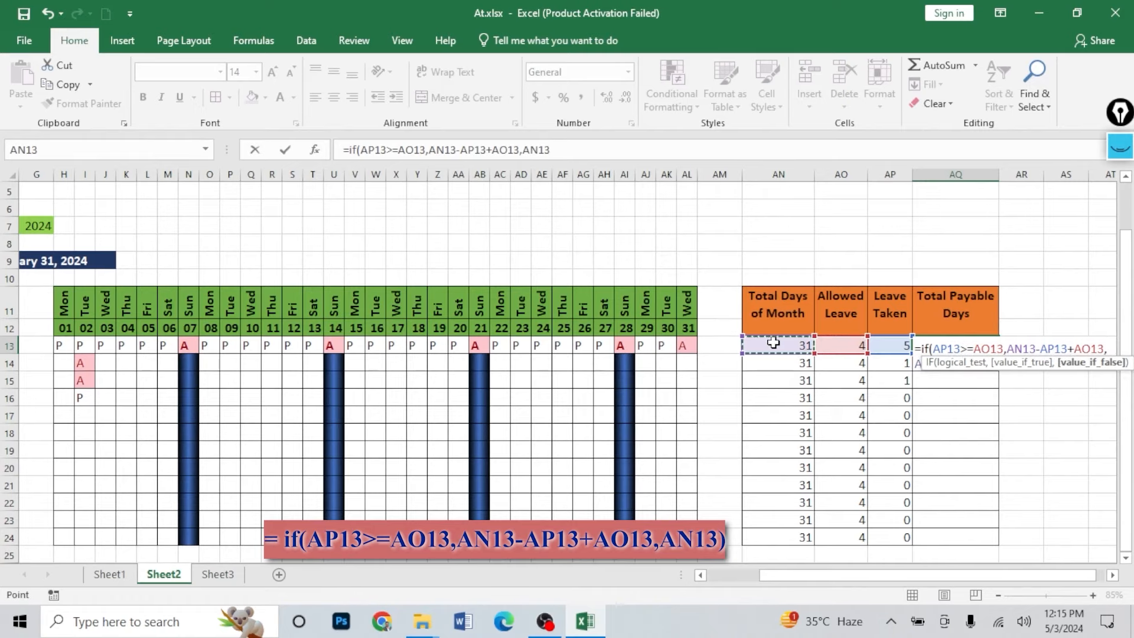
pyautogui.click(1113, 575)
pyautogui.click(1113, 574)
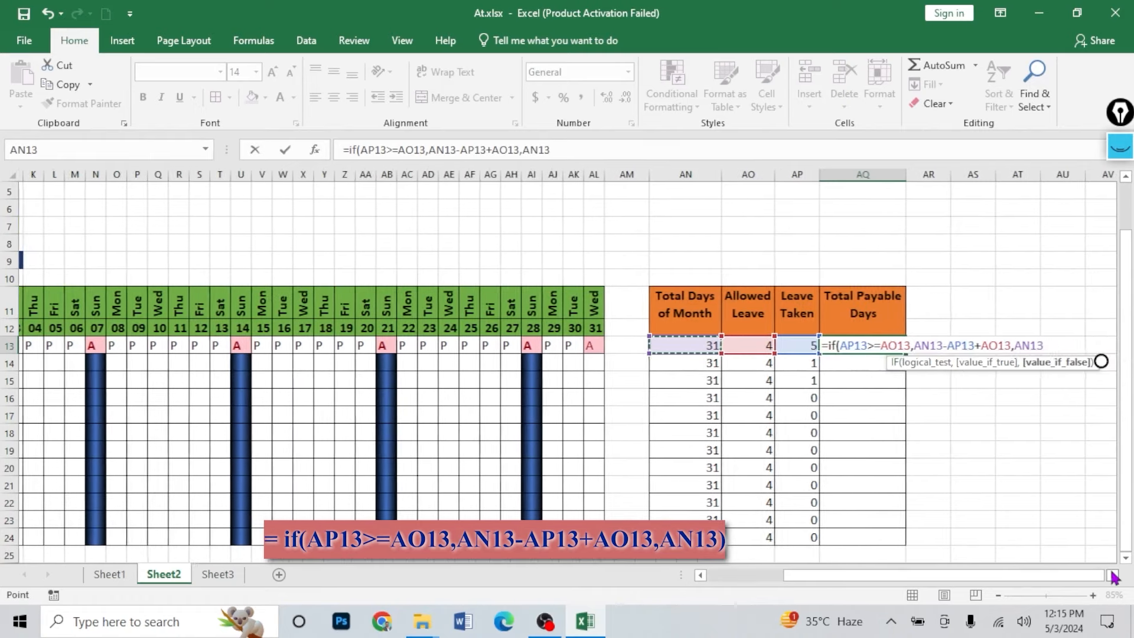
pyautogui.write(')')
pyautogui.press('Return')
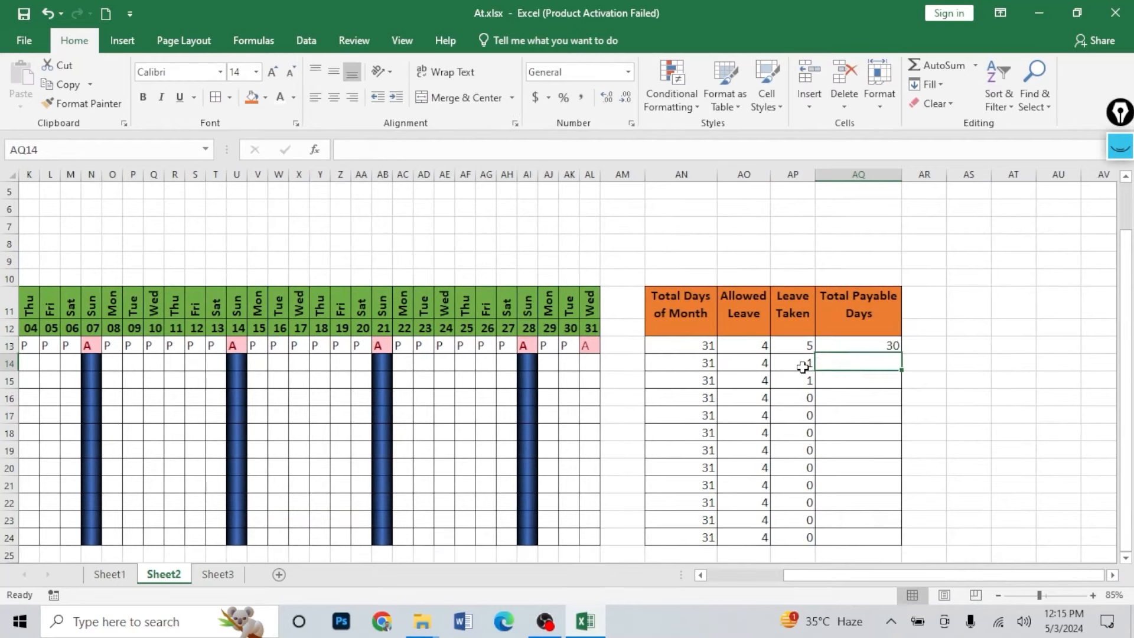
# - Fill the Total Payable Days formula from AQ13 down through AQ24
pyautogui.click(888, 349)
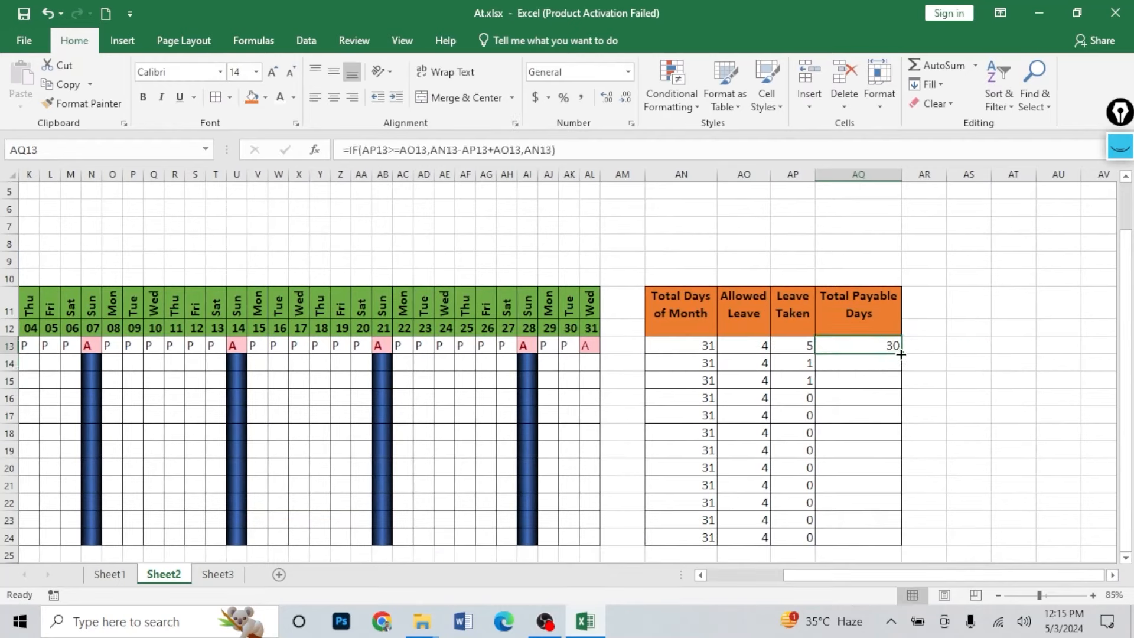
pyautogui.doubleClick(902, 354)
pyautogui.click(850, 401)
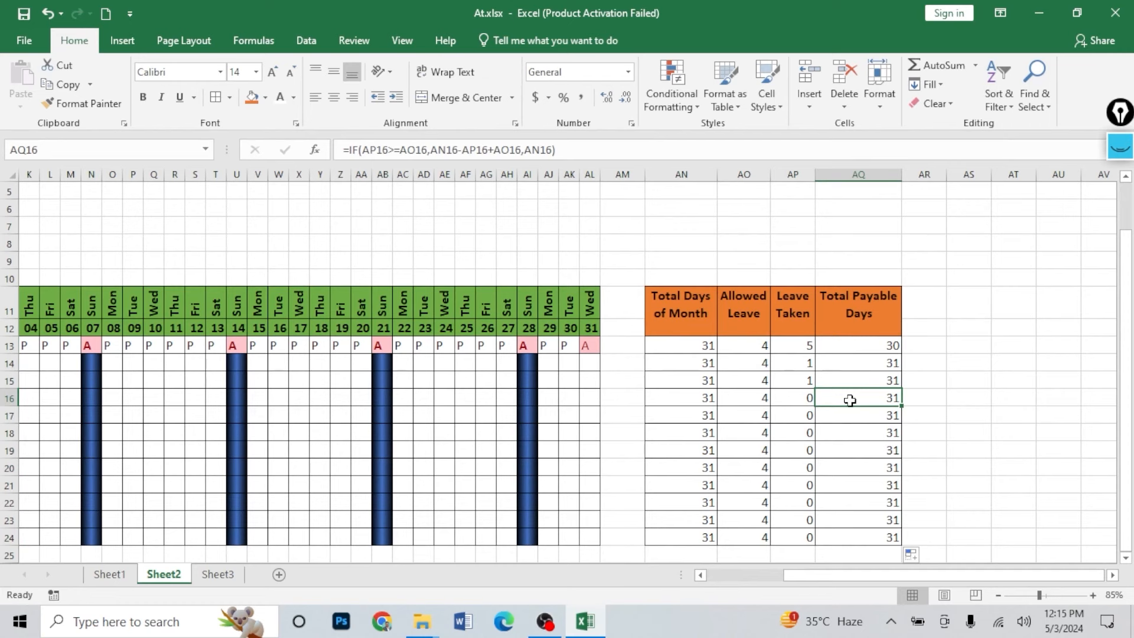
pyautogui.click(786, 363)
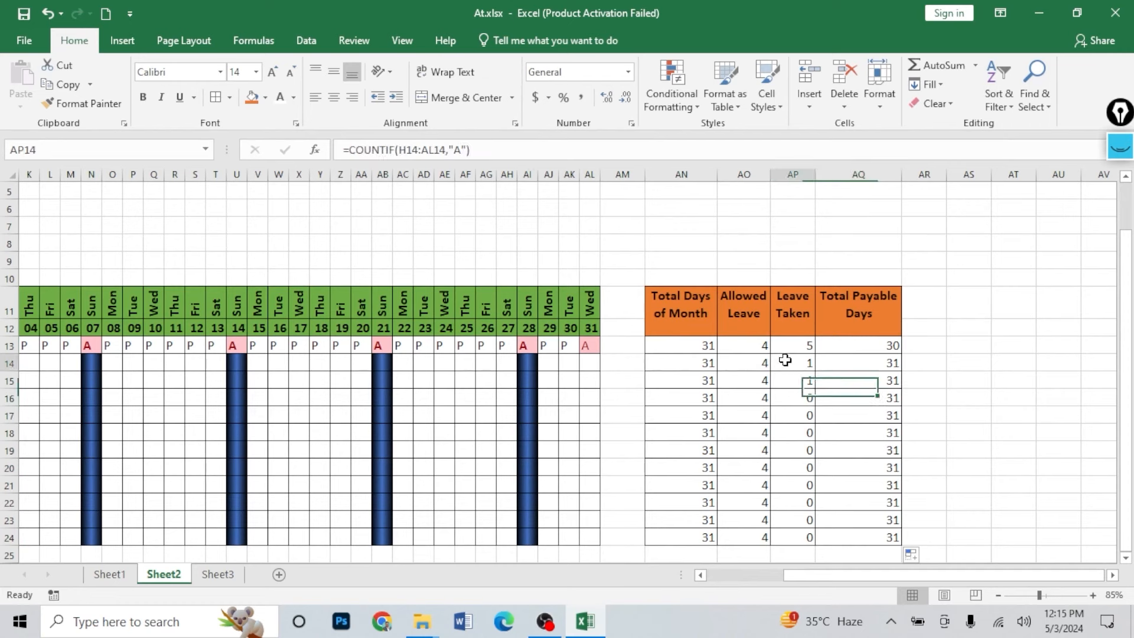
# - Mark the employee in row 14 absent with A on days 30, 28 and 26
pyautogui.click(570, 366)
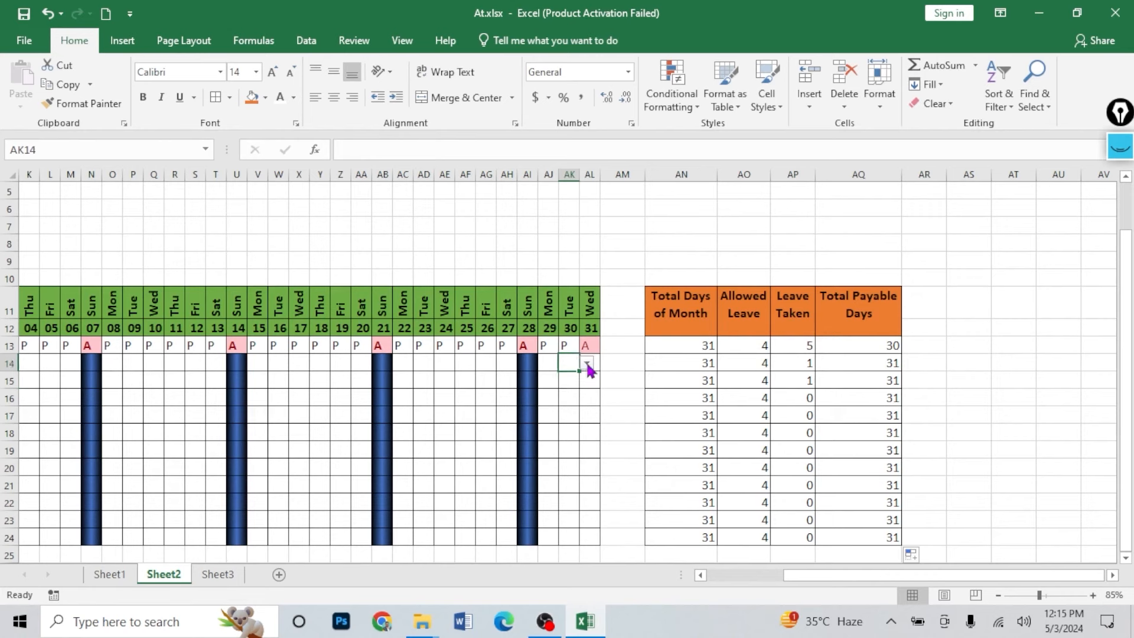
pyautogui.click(587, 363)
pyautogui.click(552, 386)
pyautogui.click(527, 362)
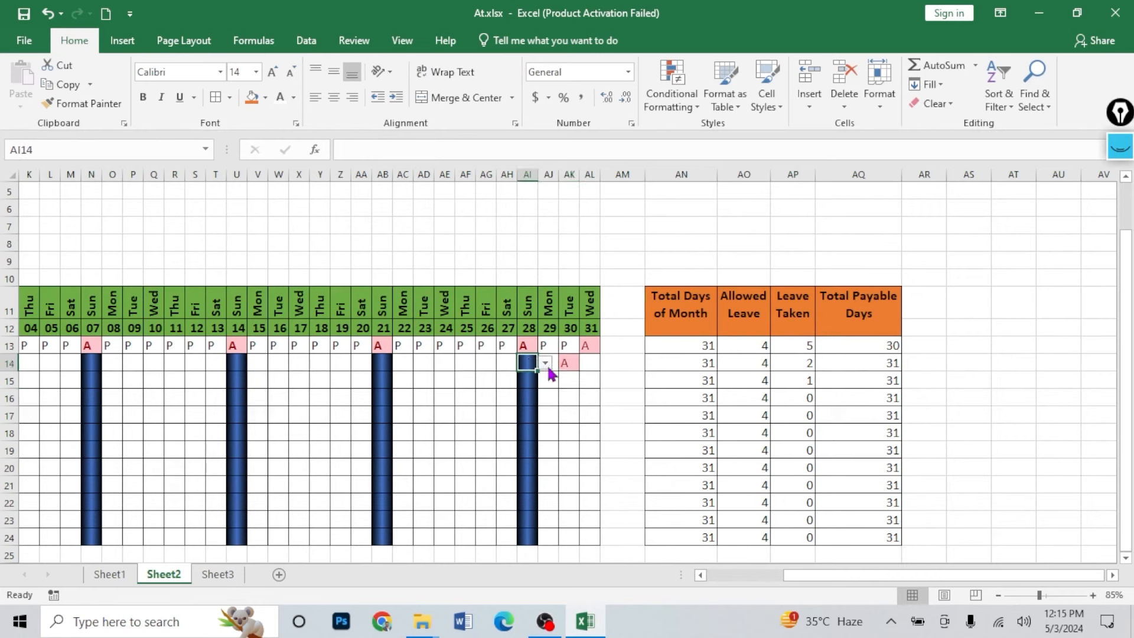
pyautogui.click(545, 362)
pyautogui.click(507, 384)
pyautogui.click(488, 362)
pyautogui.click(504, 363)
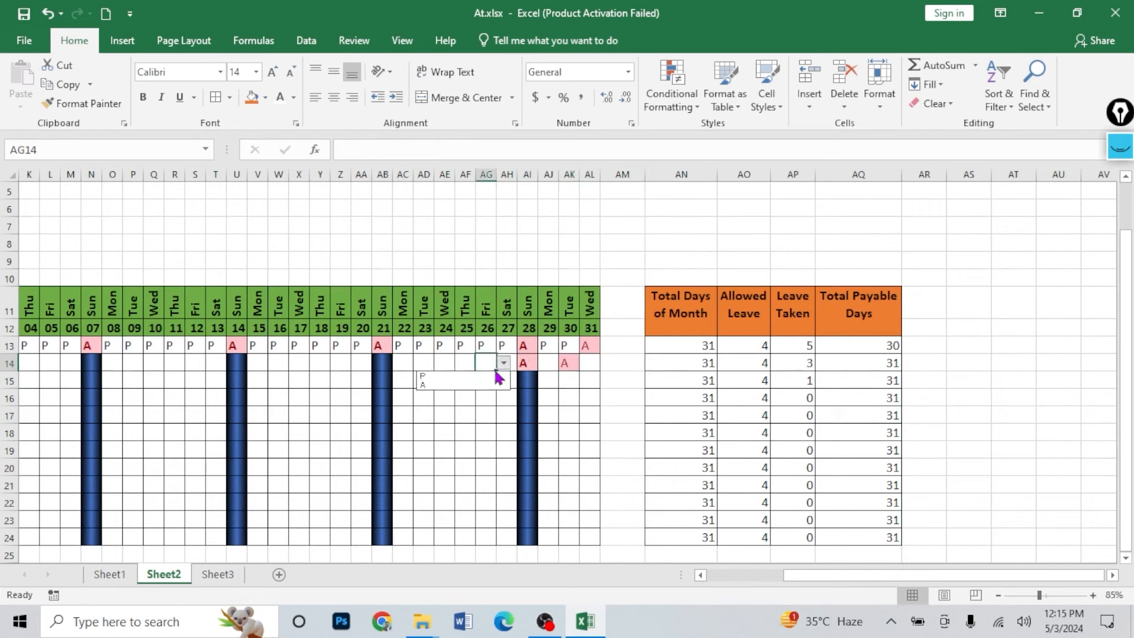
pyautogui.click(471, 385)
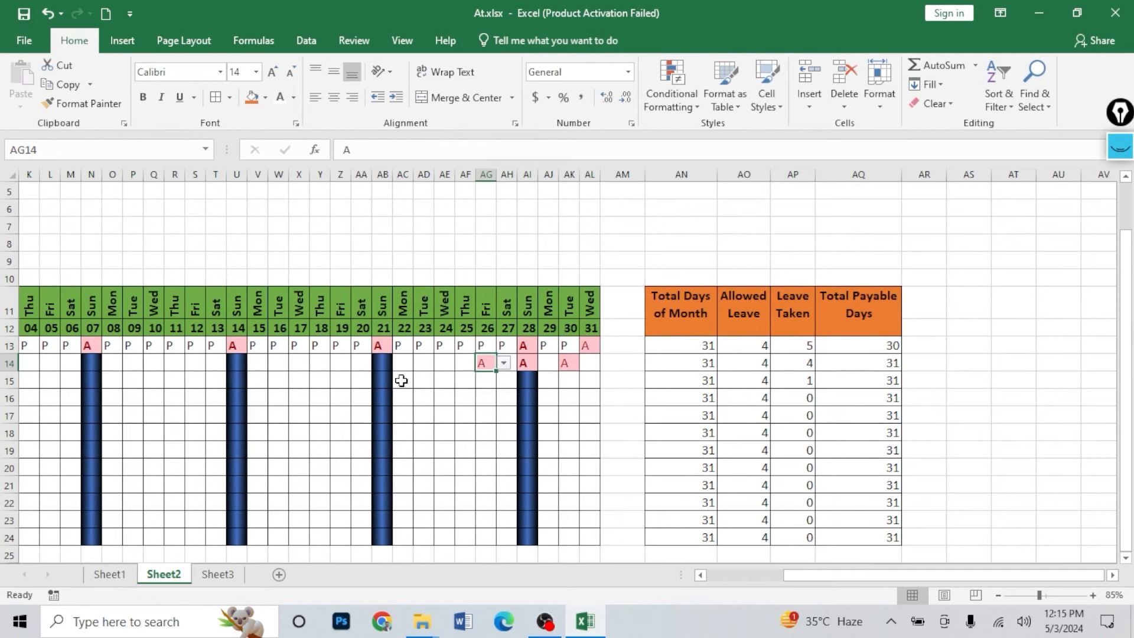
# - Mark the employee in row 14 absent with A on day 23 and check the payable days in AQ14
pyautogui.click(896, 362)
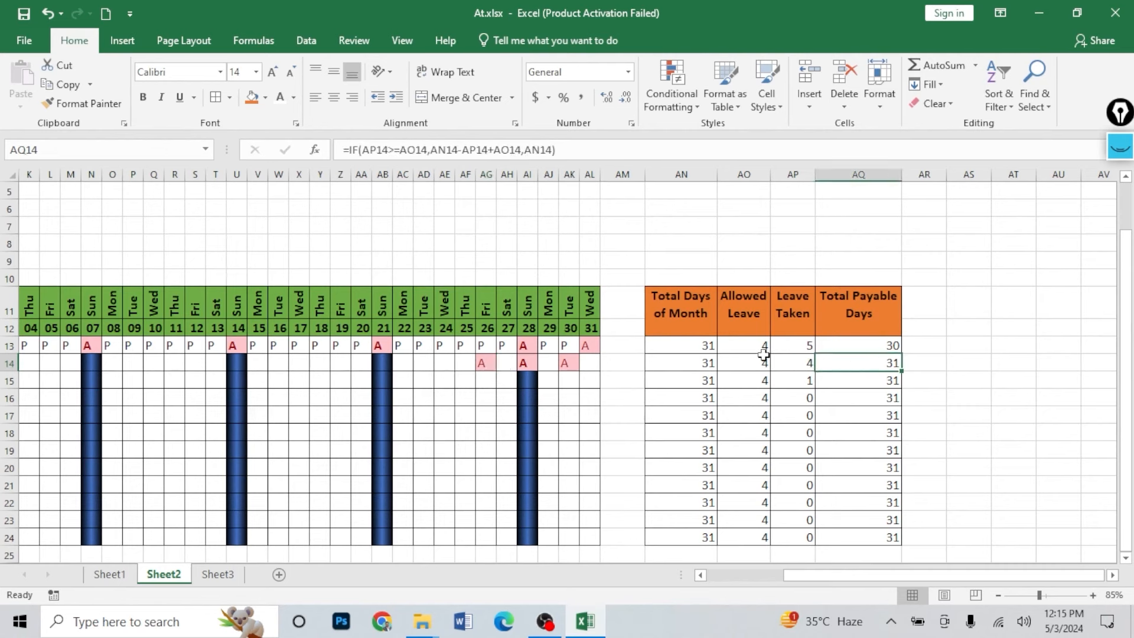
pyautogui.click(764, 356)
pyautogui.click(424, 366)
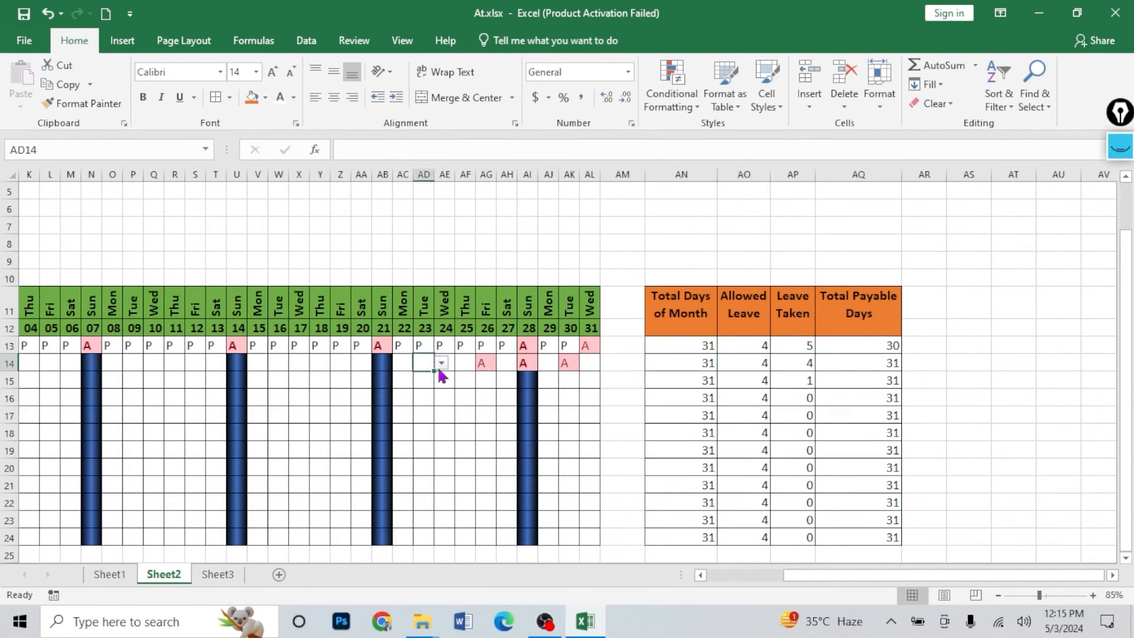
pyautogui.click(442, 363)
pyautogui.click(416, 391)
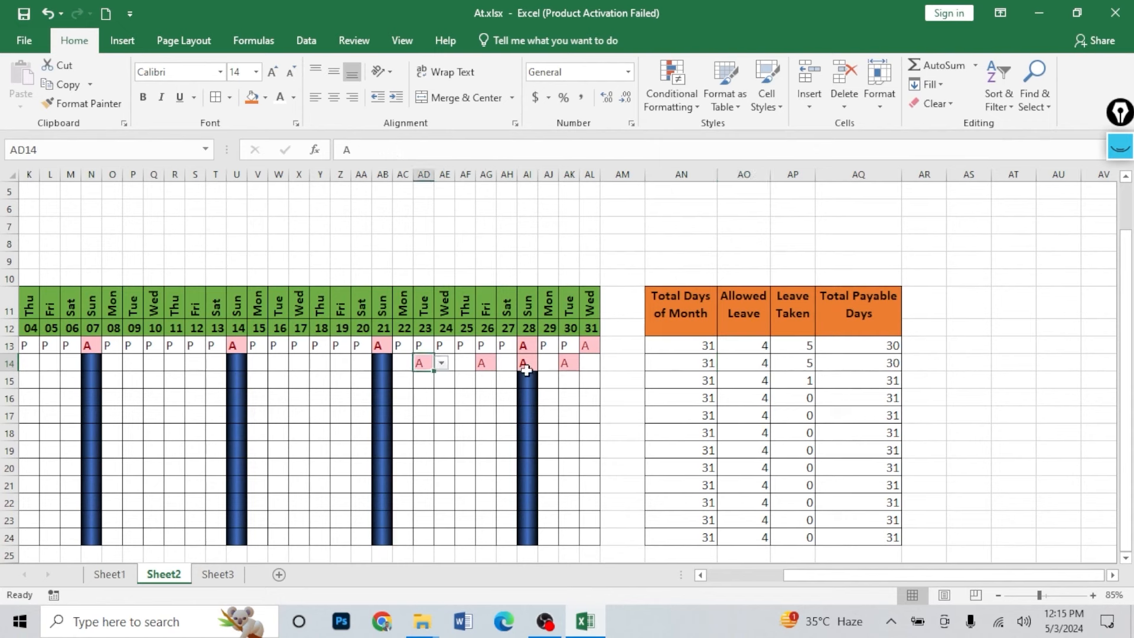
pyautogui.click(864, 368)
# - Write the comparison formula =AN13-(AP13-AO13) in AS13, beside the summary table
pyautogui.click(912, 350)
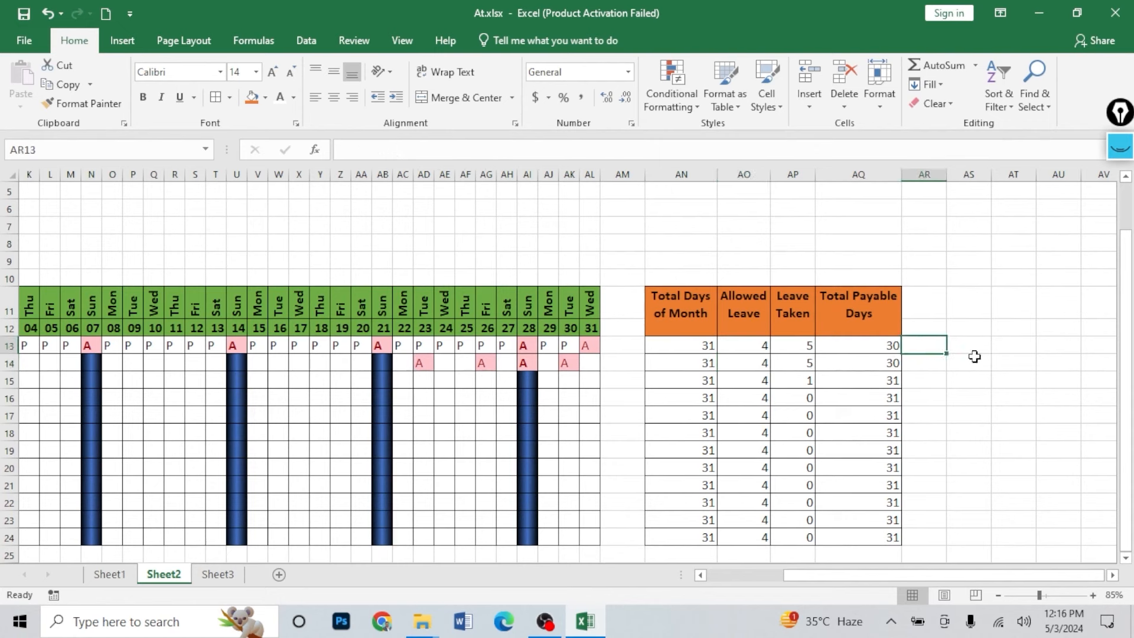
pyautogui.click(974, 347)
pyautogui.write('=')
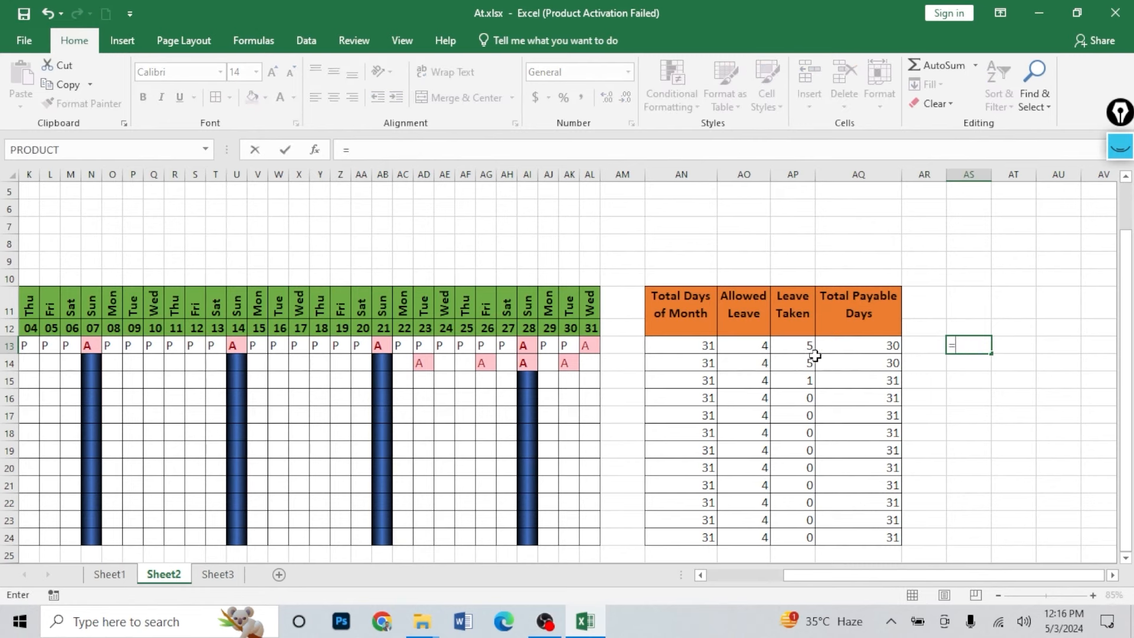
pyautogui.click(666, 347)
pyautogui.write('-(')
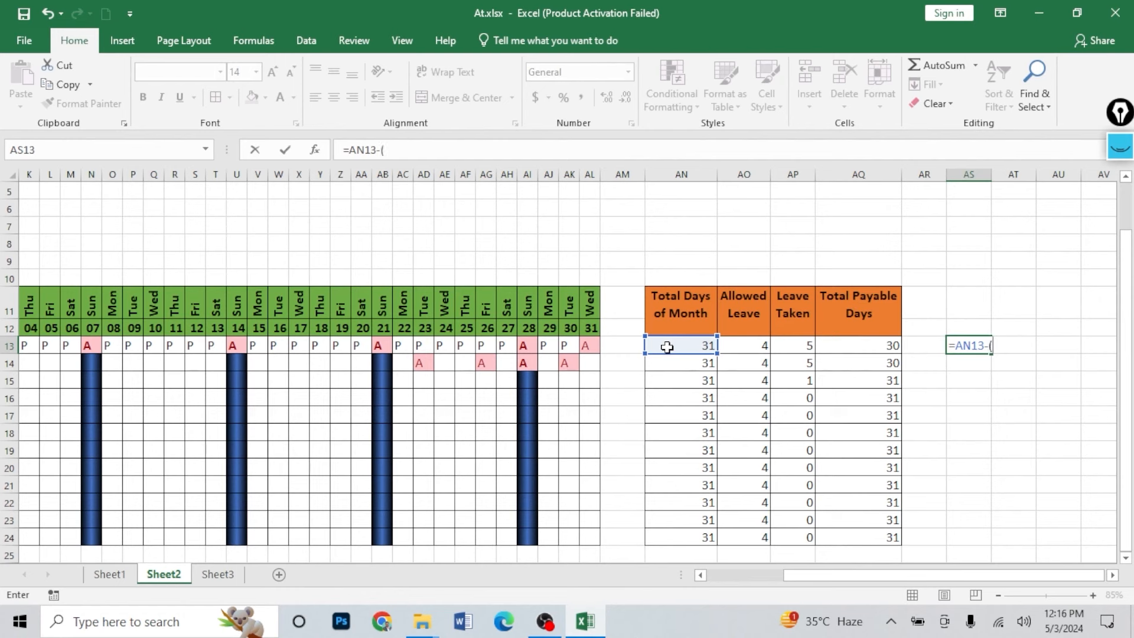
pyautogui.click(792, 350)
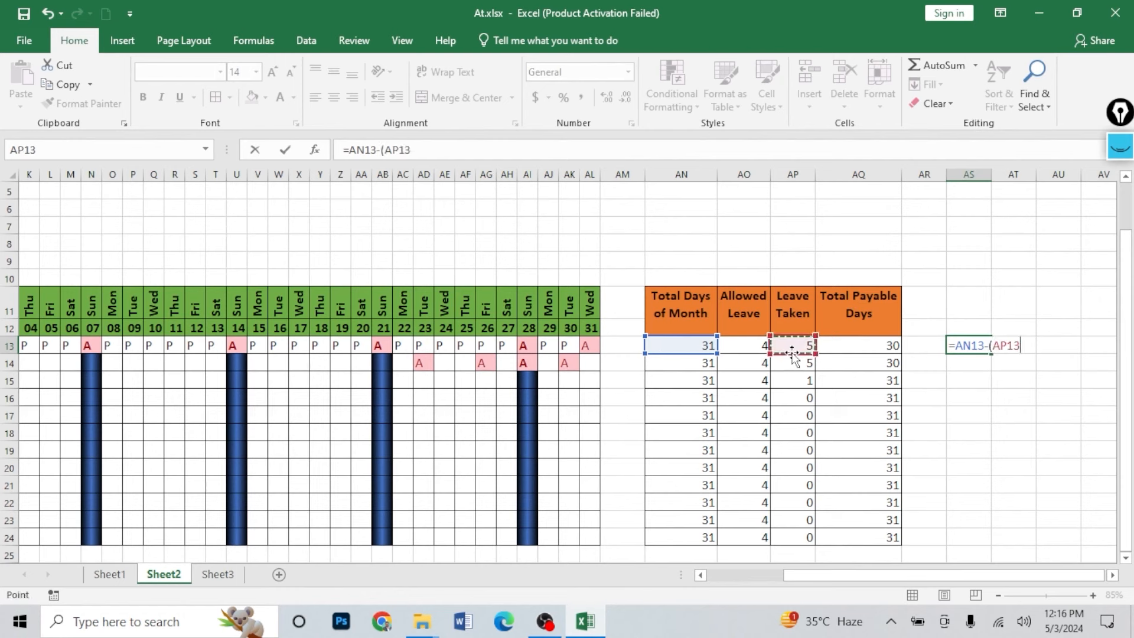
pyautogui.write('-')
pyautogui.click(756, 346)
pyautogui.write(')')
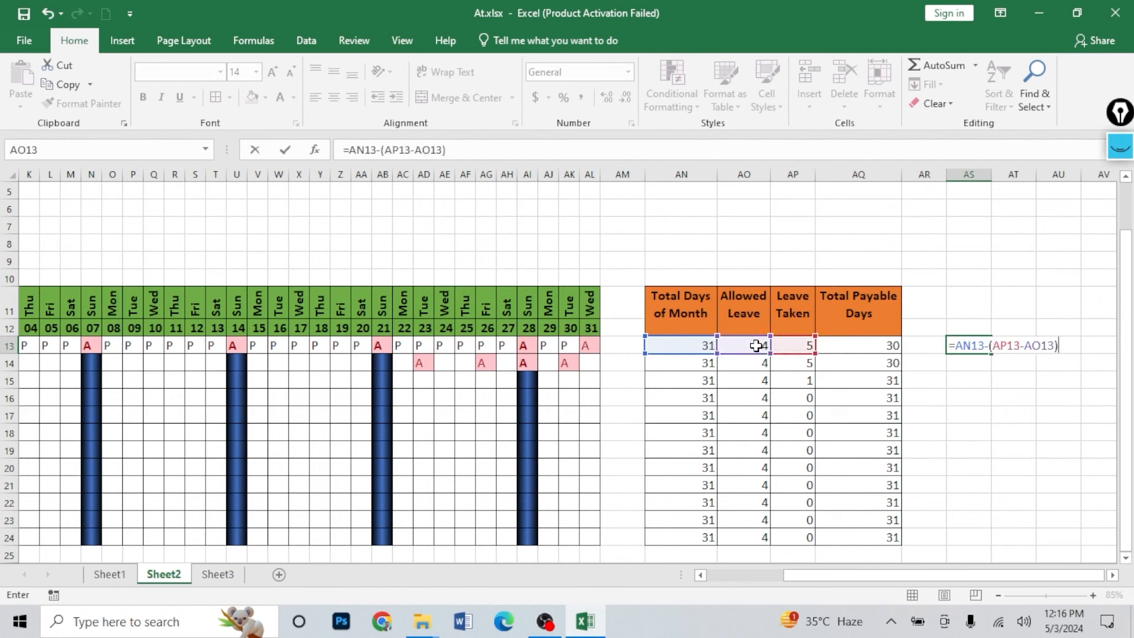
# - Evaluate the AP13-AO13 part of the AS13 formula in place, restore its references and commit the formula
pyautogui.moveTo(993, 346); pyautogui.dragTo(1051, 346)
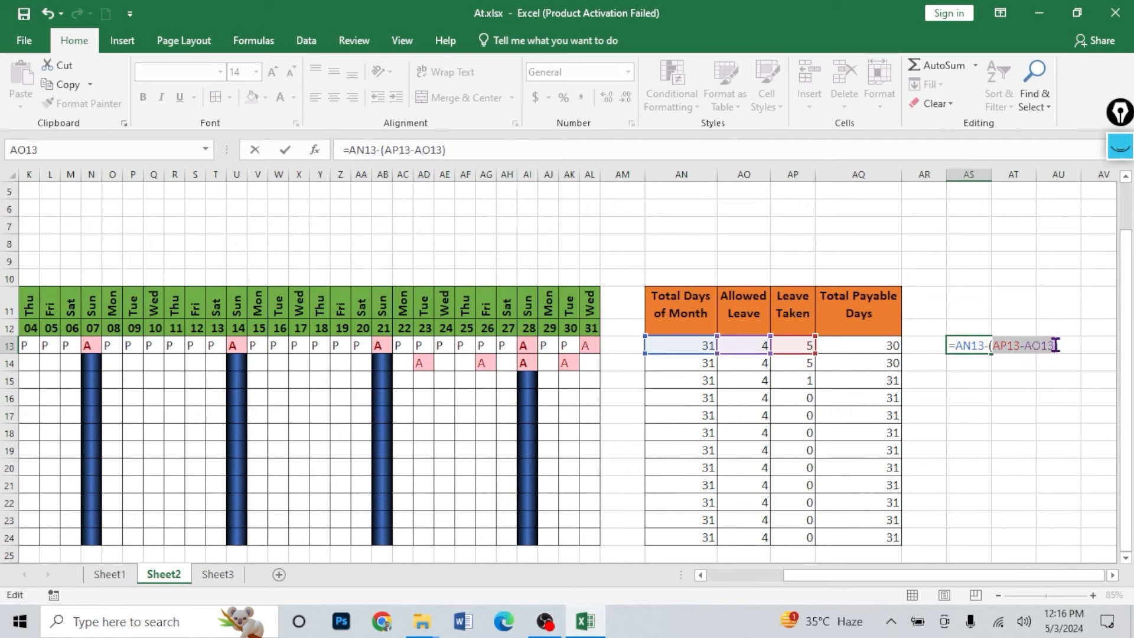
pyautogui.press('F9')
pyautogui.hotkey('ctrl', 'z')
pyautogui.click(1064, 345)
pyautogui.press('Return')
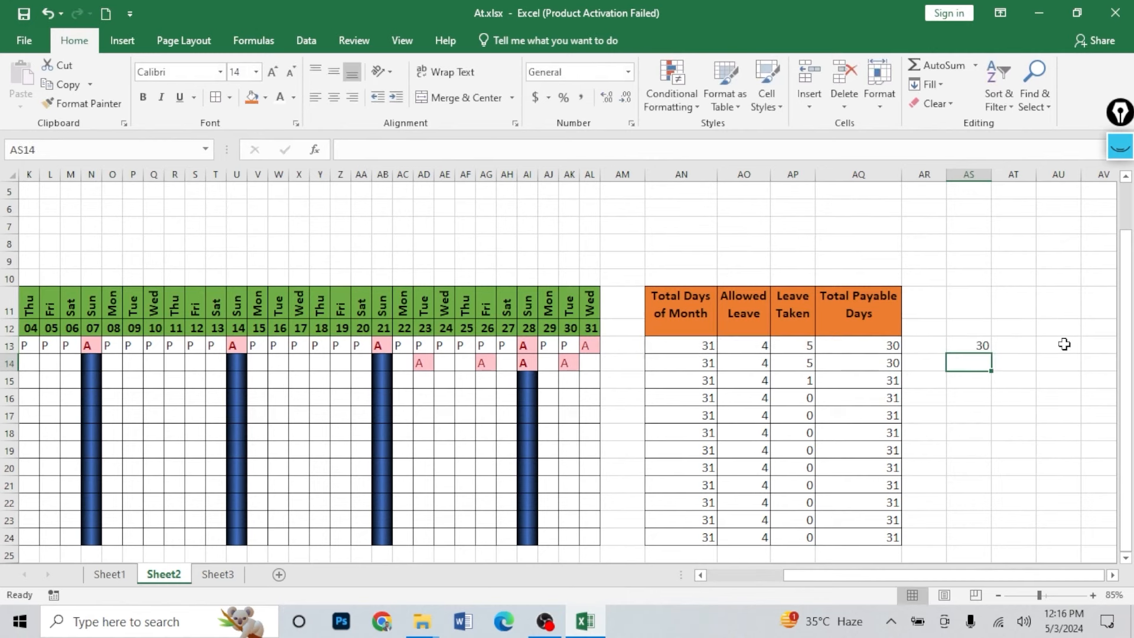
# - Change the day 31 attendance in AL13 to P
pyautogui.click(975, 346)
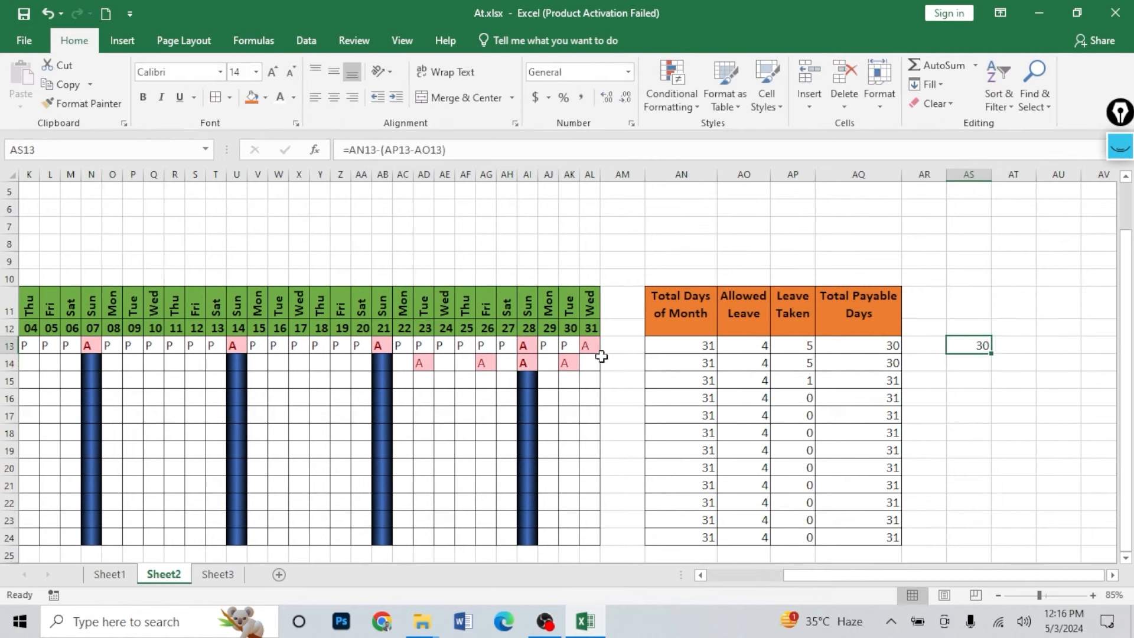
pyautogui.click(586, 345)
pyautogui.click(608, 346)
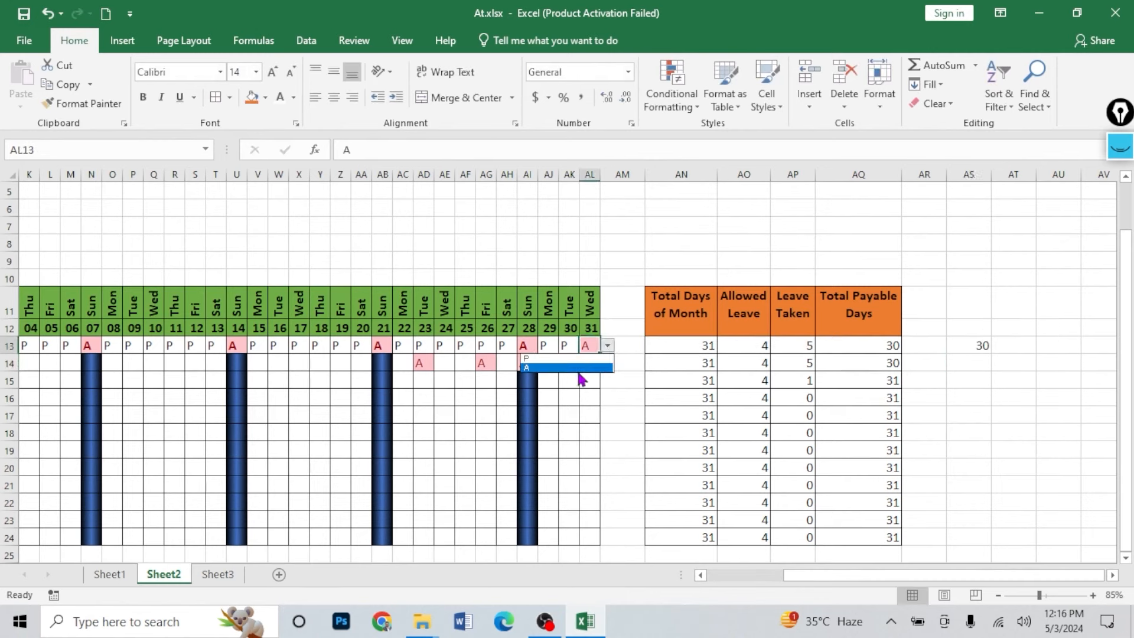
pyautogui.click(575, 358)
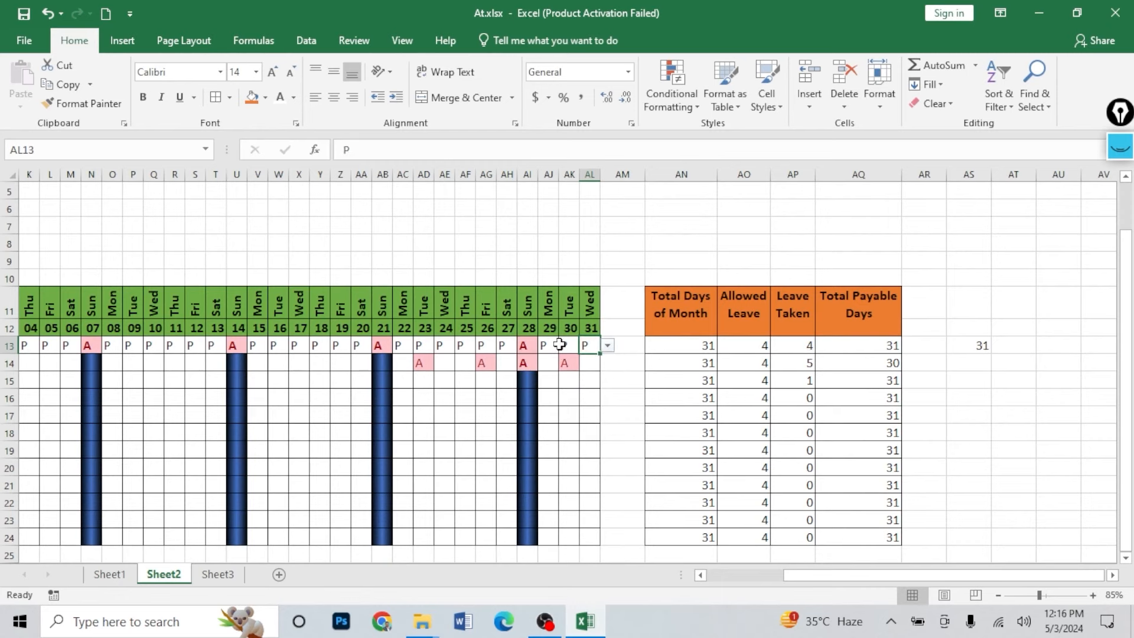
# - Change the row 13 attendance on Sundays 28, 21, 14 and 07 to P to test the payable-days formulas
pyautogui.hscroll(-3, 884, 581)
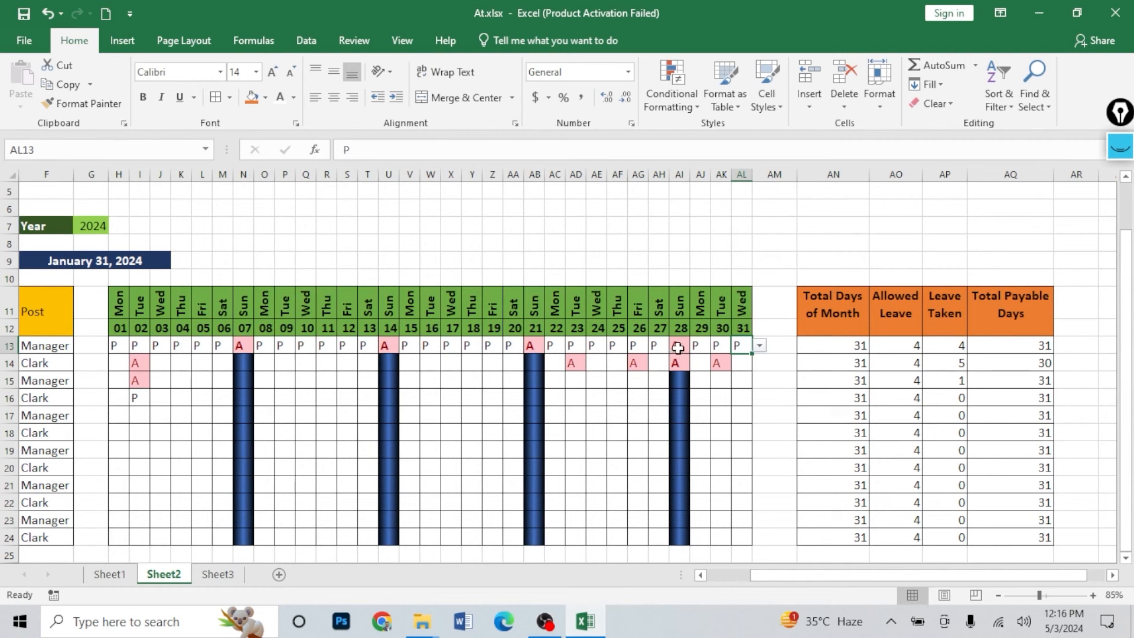
pyautogui.click(678, 348)
pyautogui.click(698, 346)
pyautogui.click(627, 357)
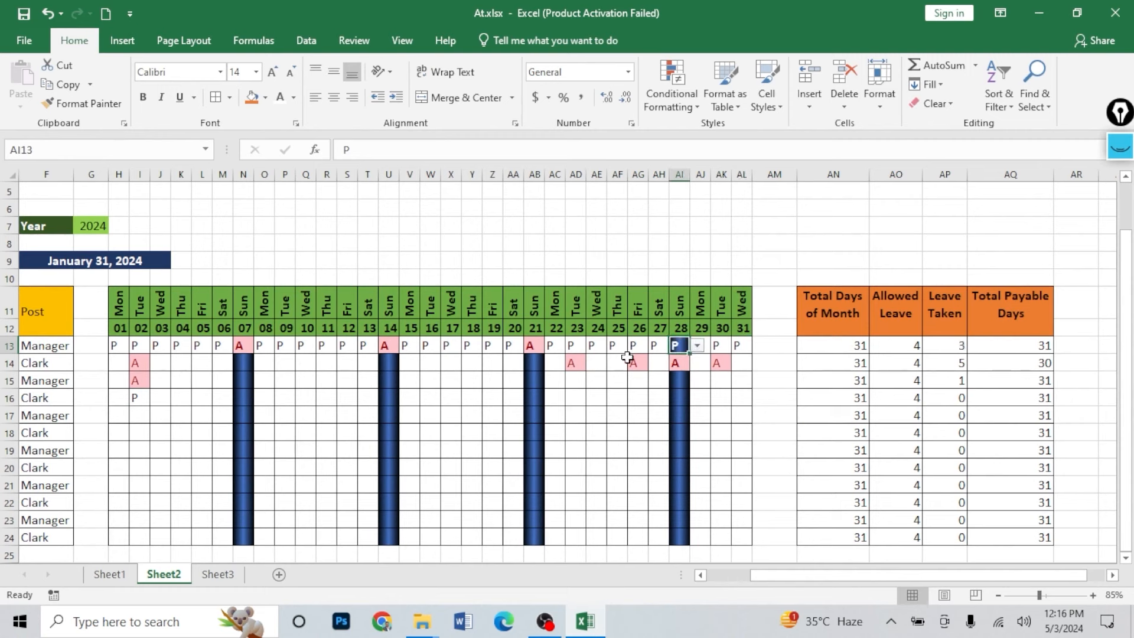
pyautogui.click(534, 347)
pyautogui.click(552, 347)
pyautogui.click(484, 358)
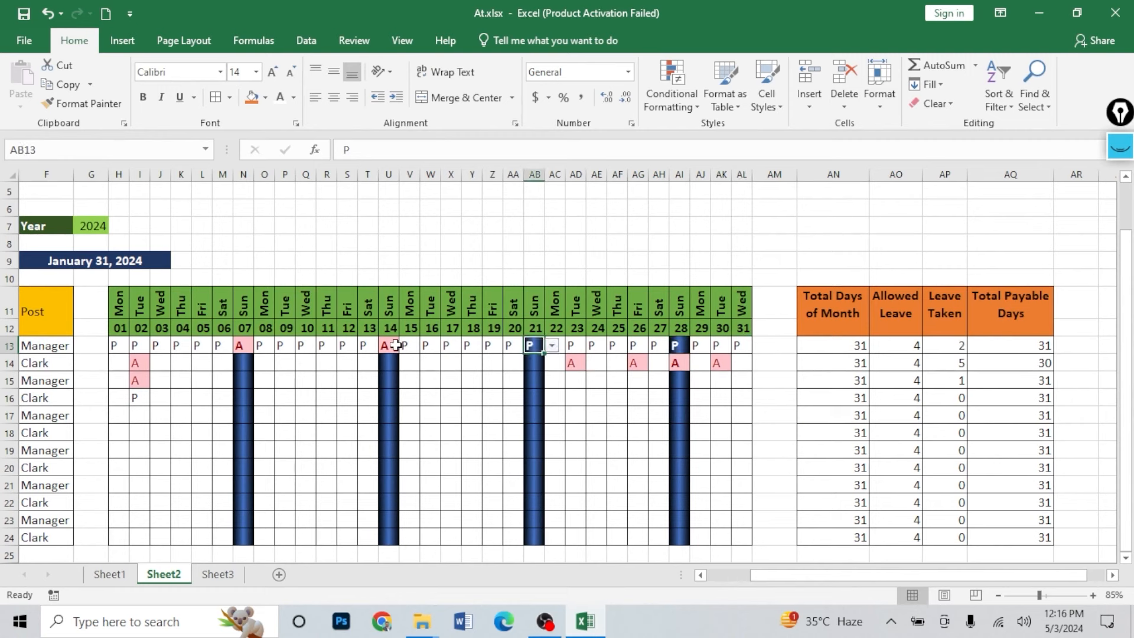
pyautogui.click(395, 346)
pyautogui.click(406, 346)
pyautogui.click(354, 357)
pyautogui.click(243, 347)
pyautogui.click(260, 346)
pyautogui.click(210, 356)
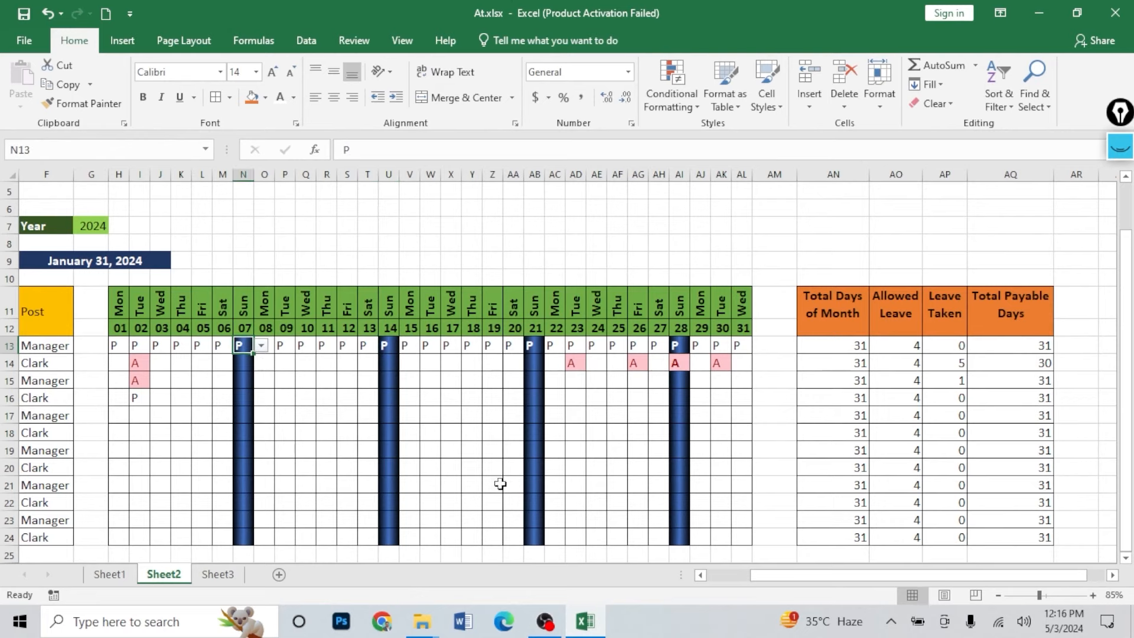
pyautogui.moveTo(827, 576); pyautogui.dragTo(909, 573)
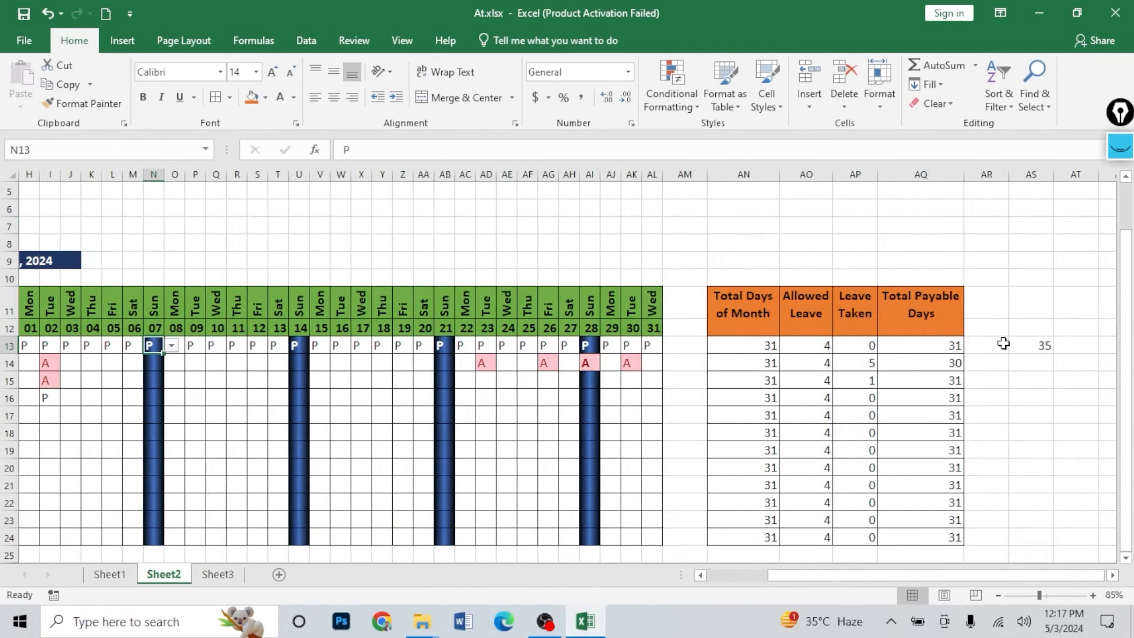
# - Compare the AS13 test formula with the payable-days formula in AQ13 and review the Total Payable Days column
pyautogui.click(945, 345)
pyautogui.click(1031, 344)
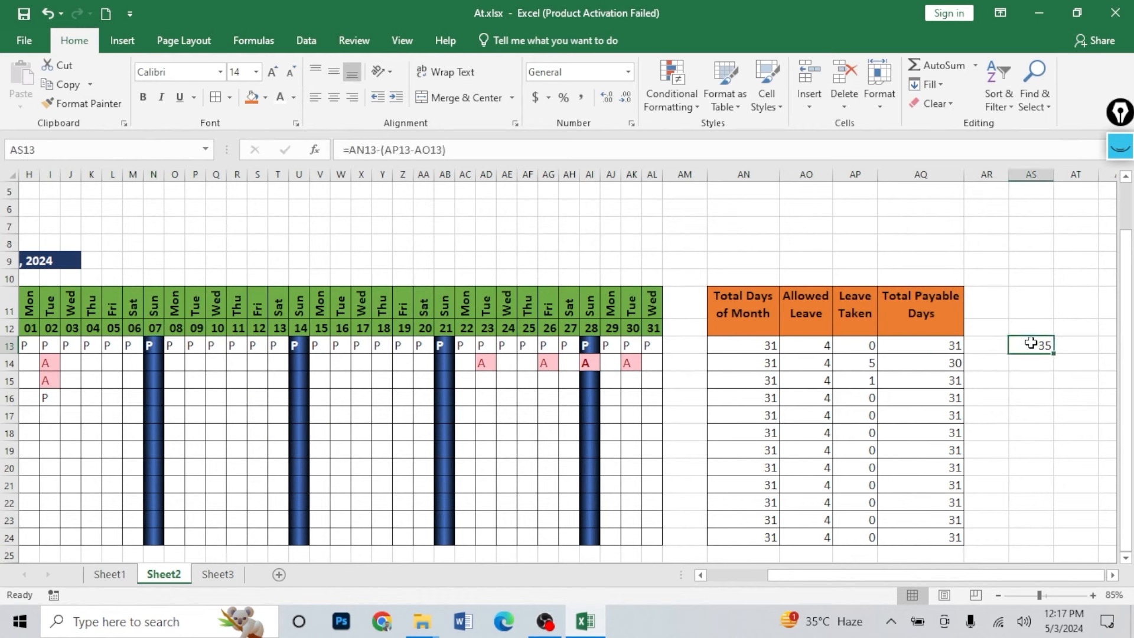
pyautogui.doubleClick(1031, 344)
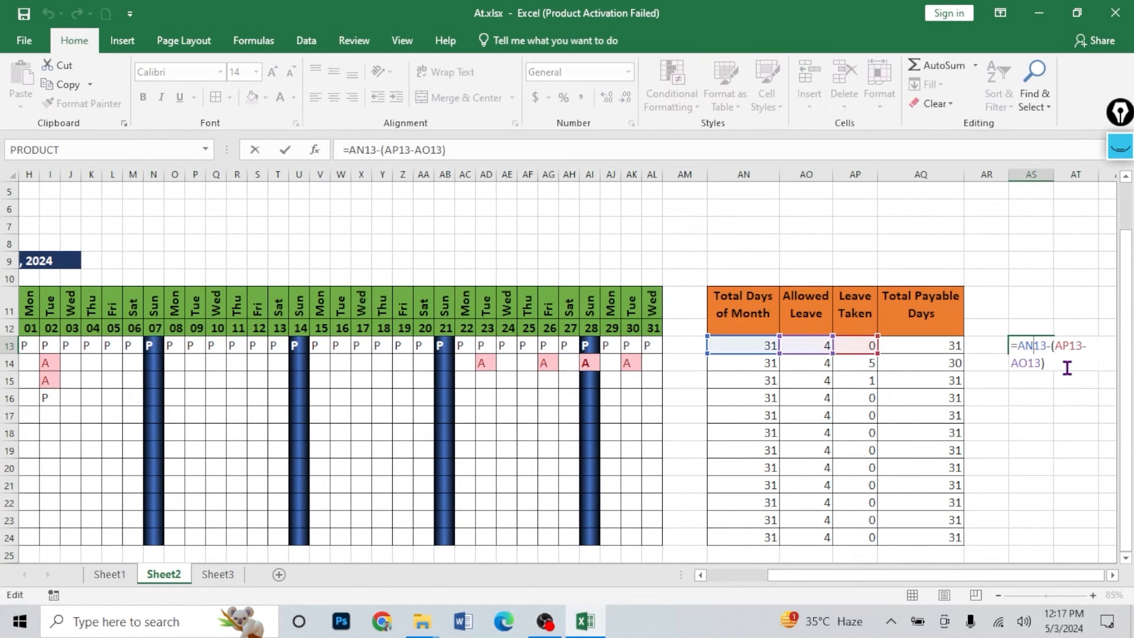
pyautogui.press('Return')
pyautogui.click(932, 340)
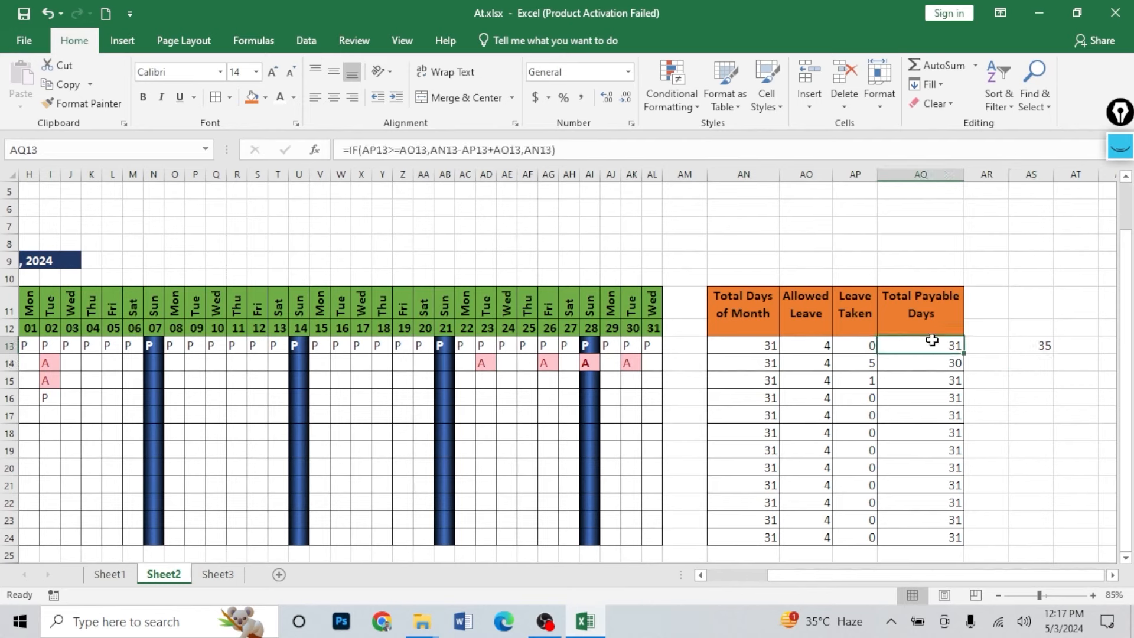
pyautogui.moveTo(384, 416); pyautogui.dragTo(467, 450)
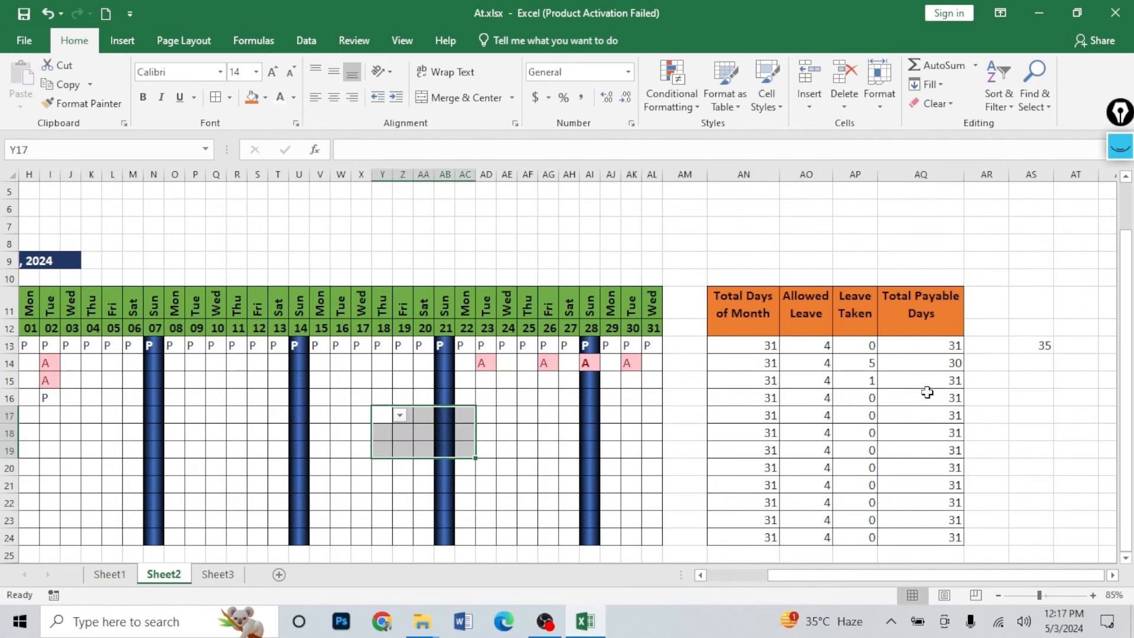
pyautogui.moveTo(928, 393); pyautogui.dragTo(945, 535)
# - Clear the comparison formula from AS13 beside the summary table
pyautogui.click(1040, 340)
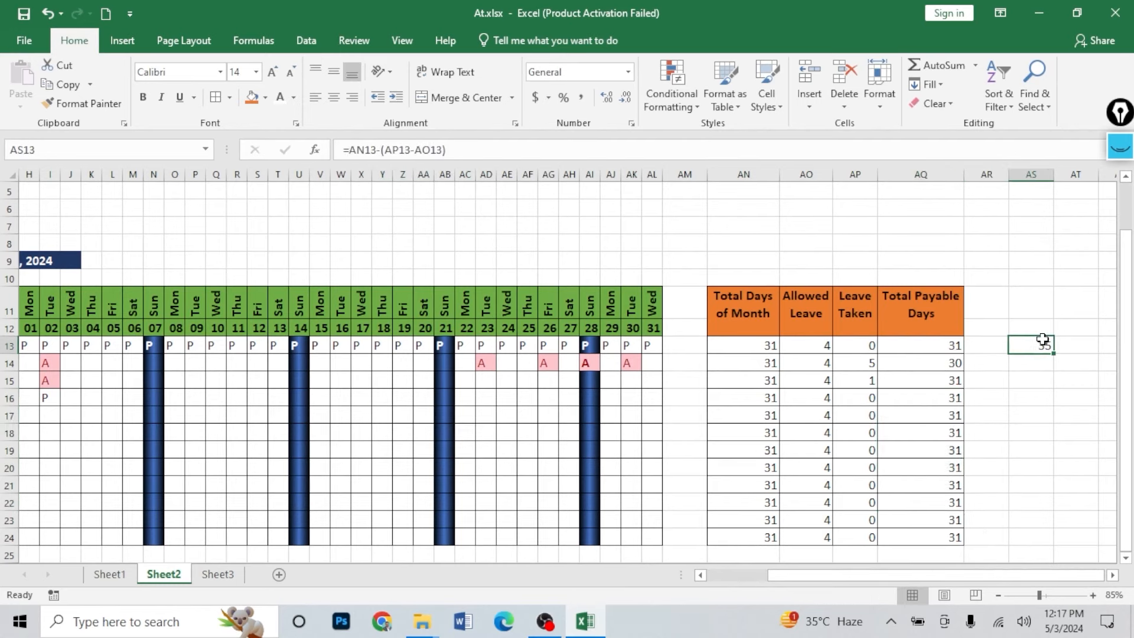
pyautogui.click(792, 346)
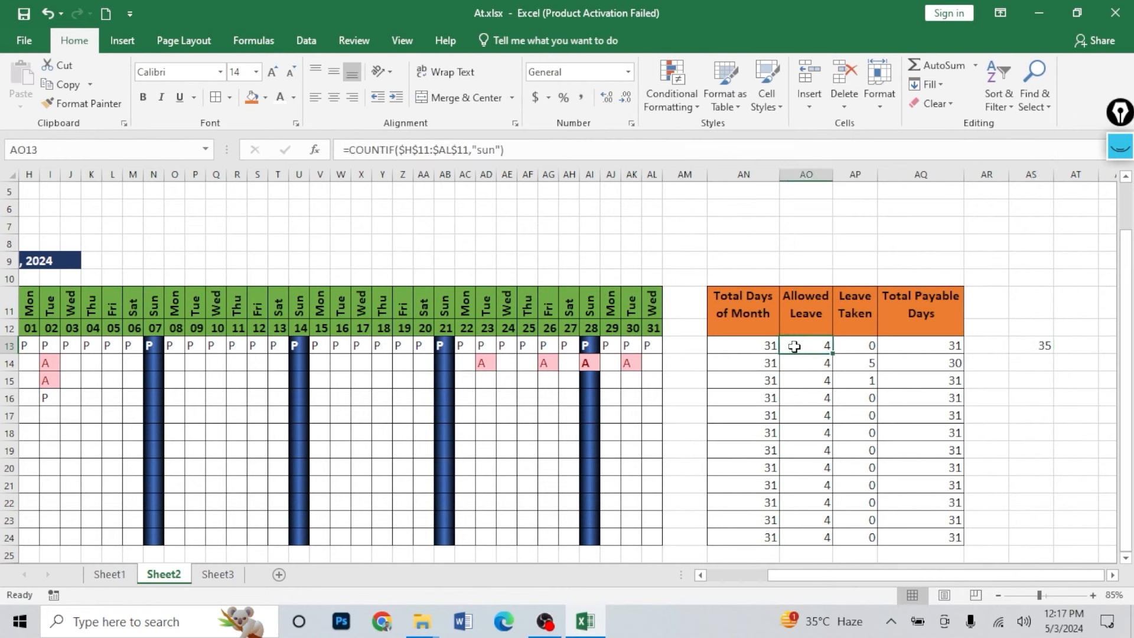
pyautogui.click(1039, 344)
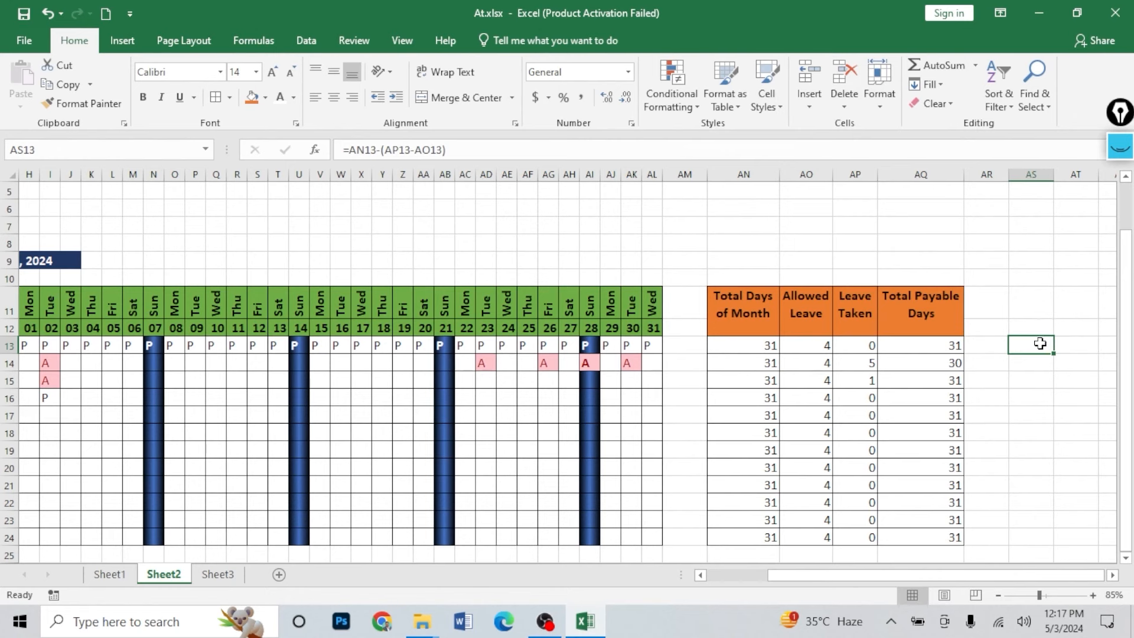
pyautogui.click(943, 347)
# - Extend the Attandance Sheet title banner across B1:AQ4 by merging and centering it again over the summary columns
pyautogui.moveTo(945, 575); pyautogui.dragTo(827, 582)
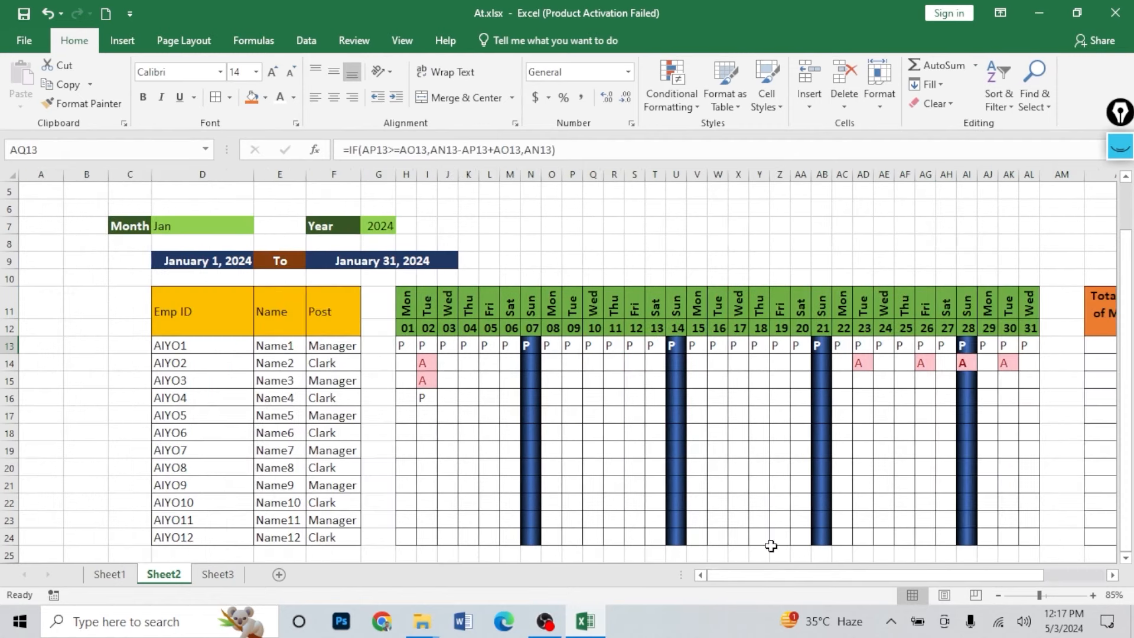
pyautogui.scroll(-1, 685, 476)
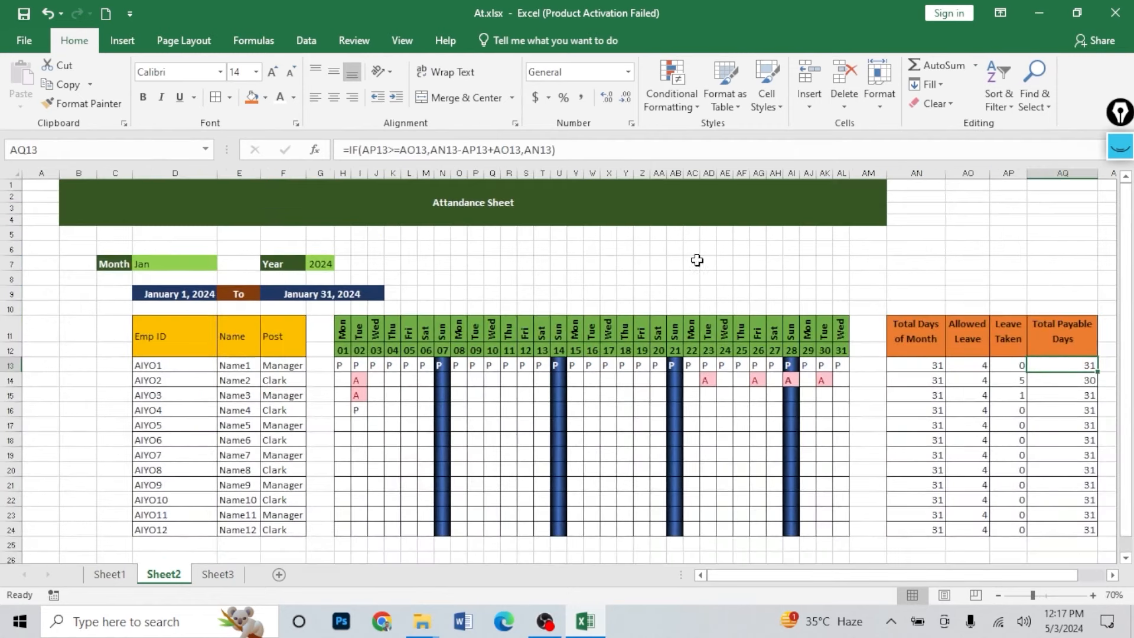
pyautogui.moveTo(662, 193); pyautogui.dragTo(1080, 195)
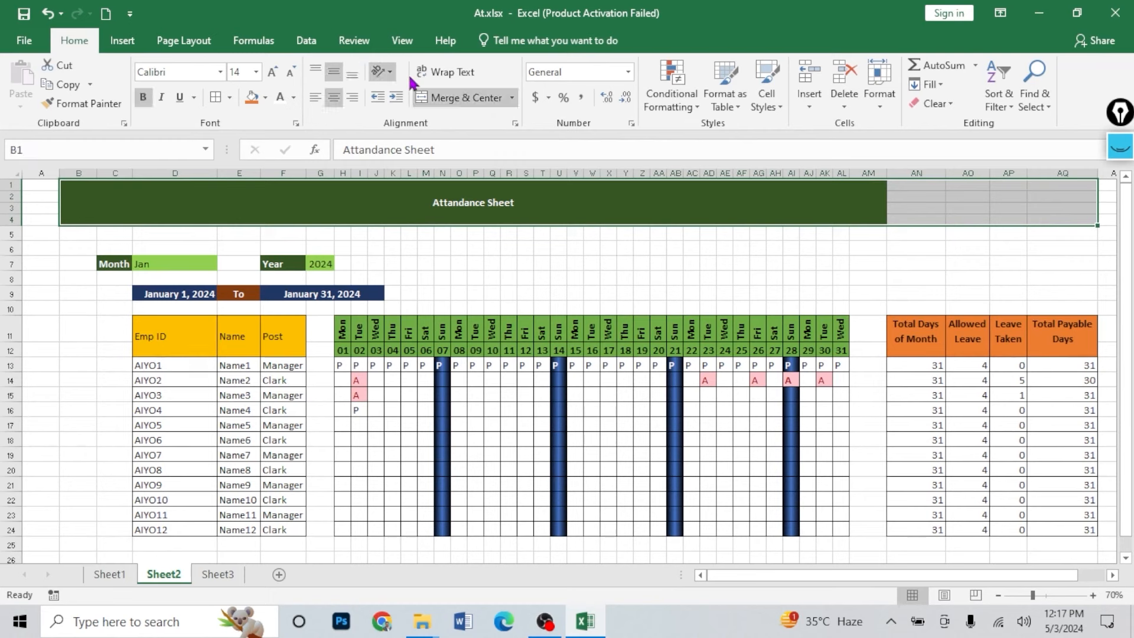
pyautogui.click(457, 98)
pyautogui.click(463, 98)
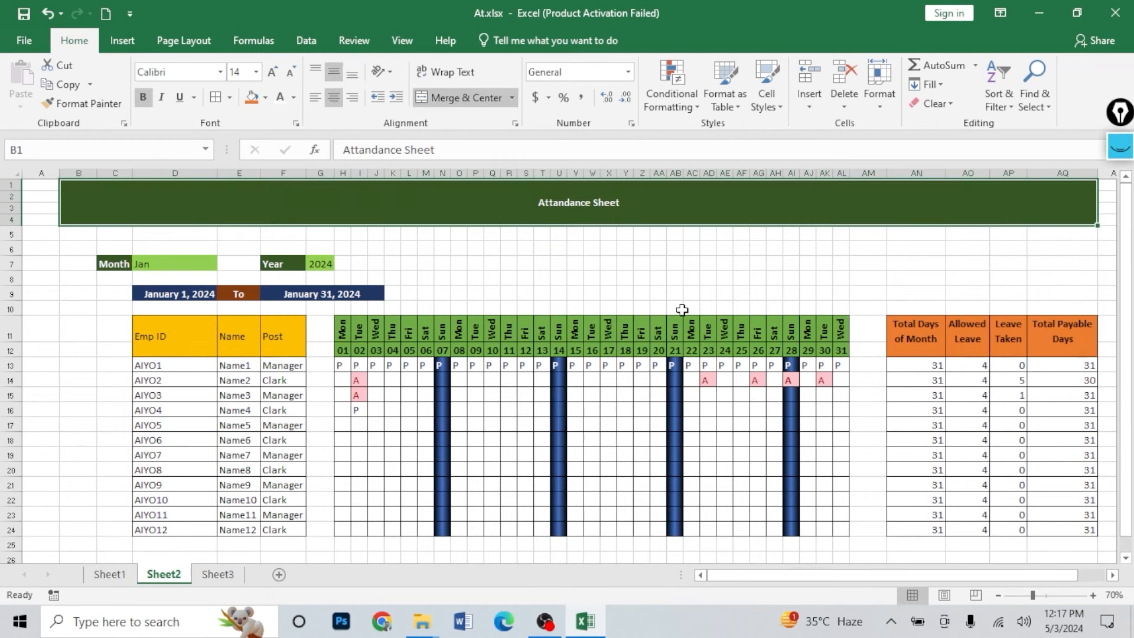
# - Enlarge the Attandance Sheet title text to font size 54
pyautogui.click(273, 72)
pyautogui.click(272, 72)
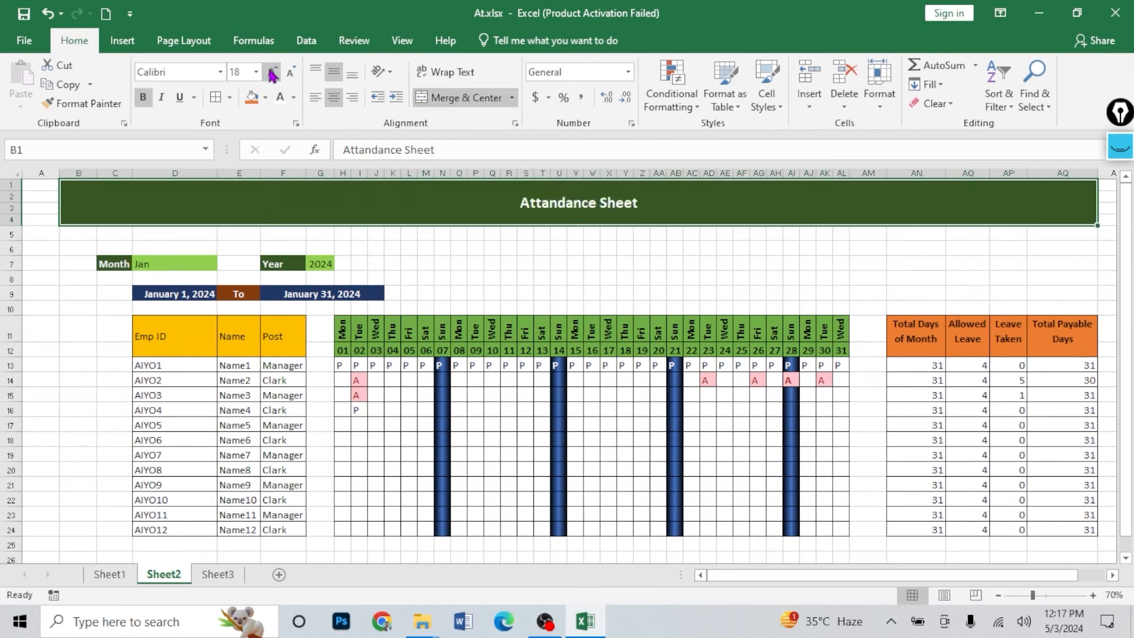
pyautogui.click(273, 72)
pyautogui.click(273, 72)
pyautogui.click(272, 72)
pyautogui.click(272, 72)
pyautogui.click(273, 73)
pyautogui.click(272, 73)
pyautogui.click(273, 72)
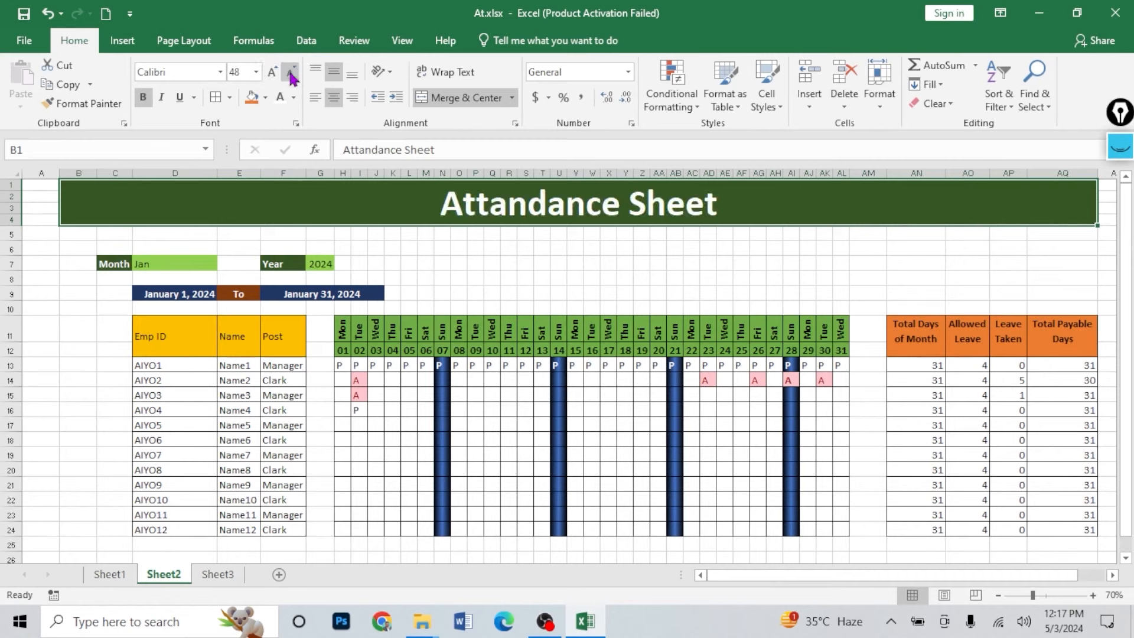
pyautogui.click(256, 72)
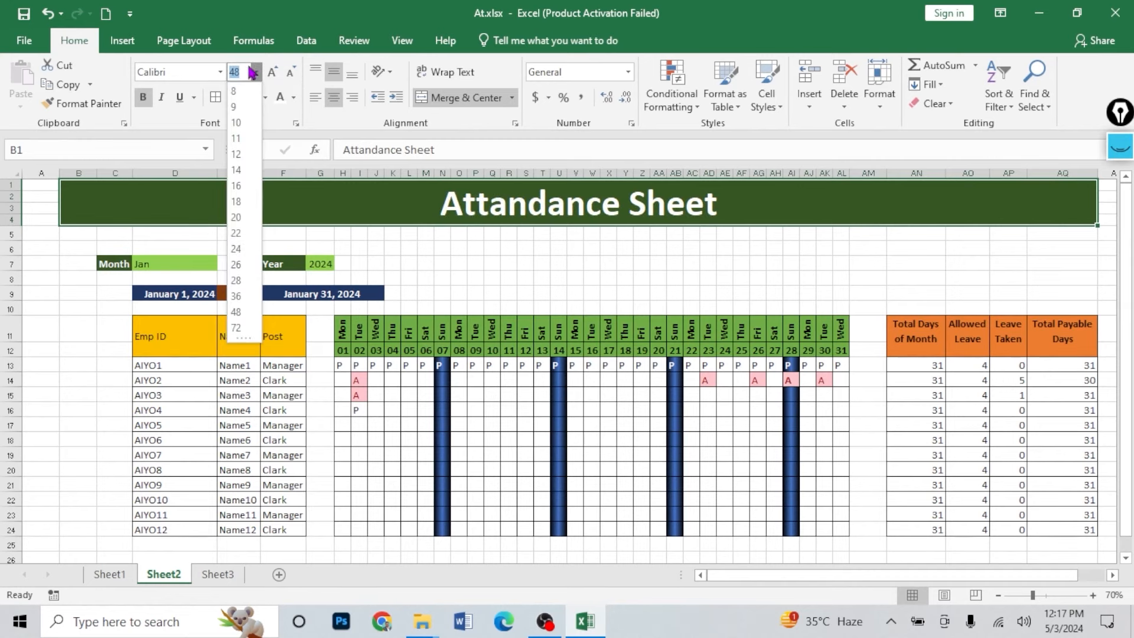
pyautogui.write('54')
pyautogui.press('Return')
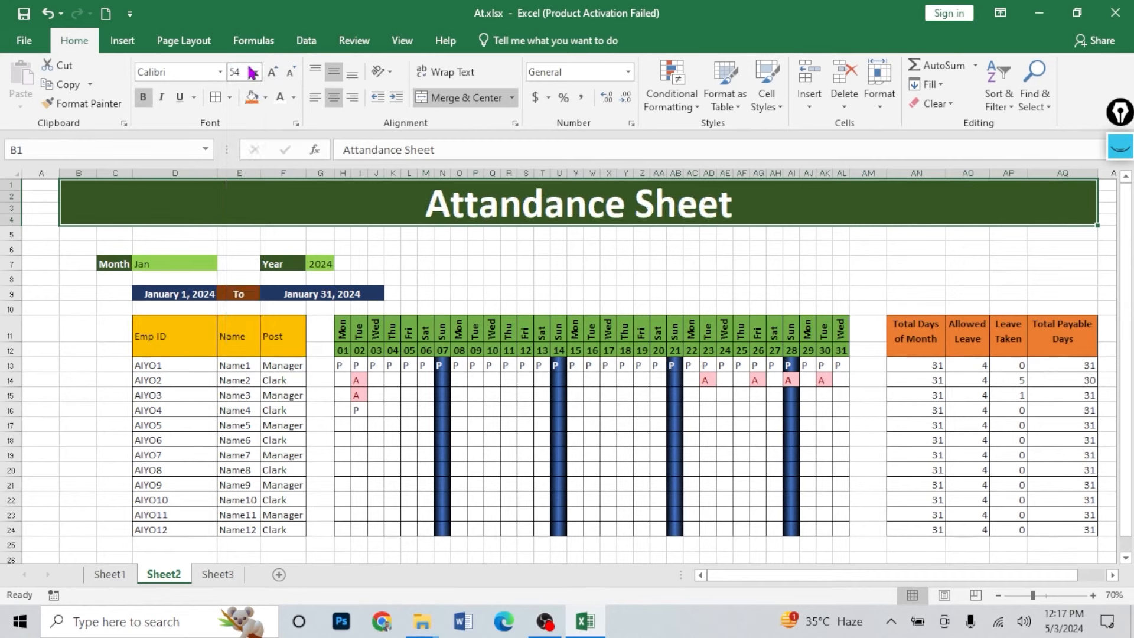
pyautogui.click(623, 422)
# - Test the month dropdown in D7 by switching to Feb, checking the calendar and summary table, and restoring Jan
pyautogui.scroll(-1, 605, 390)
pyautogui.scroll(1, 600, 393)
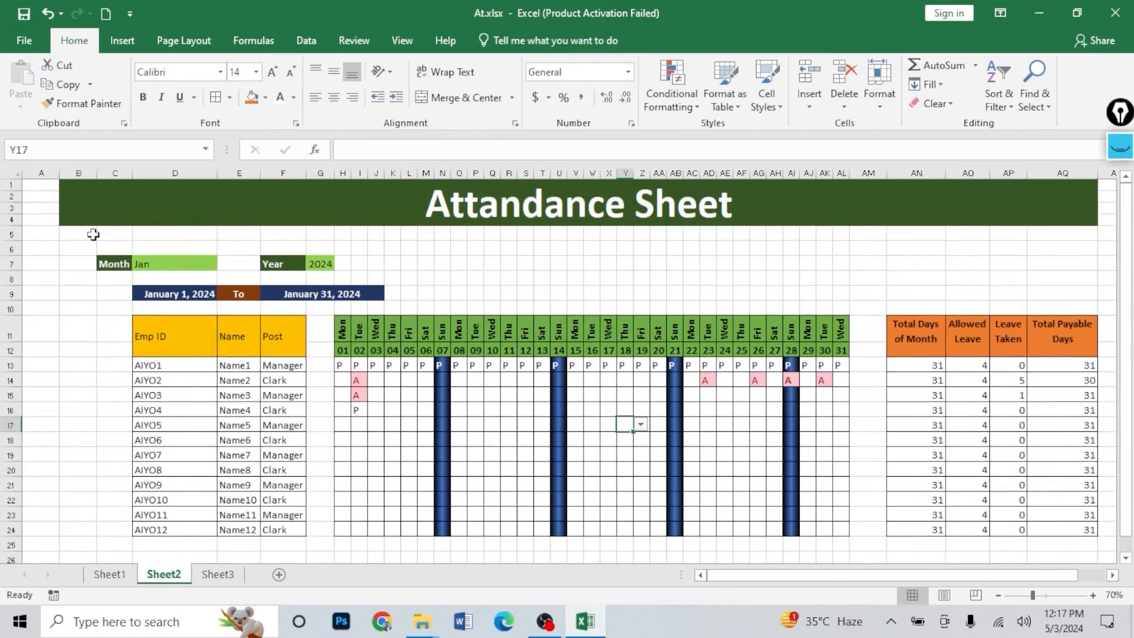
pyautogui.click(172, 264)
pyautogui.click(225, 264)
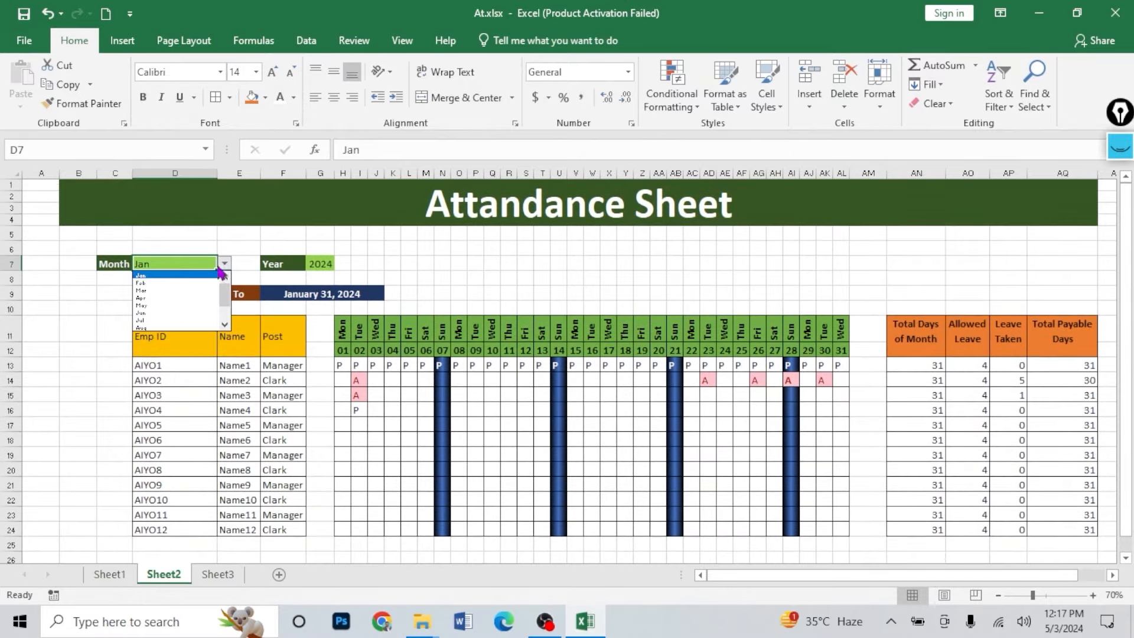
pyautogui.click(180, 284)
pyautogui.scroll(-1, 827, 324)
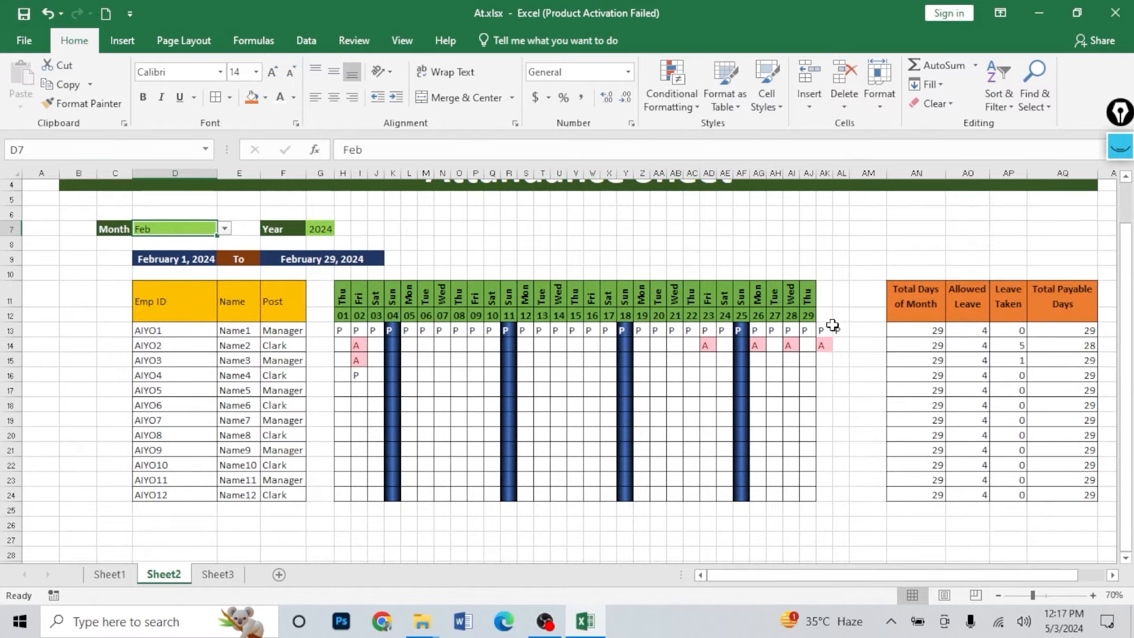
pyautogui.scroll(1, 828, 323)
pyautogui.click(225, 263)
pyautogui.scroll(1, 198, 296)
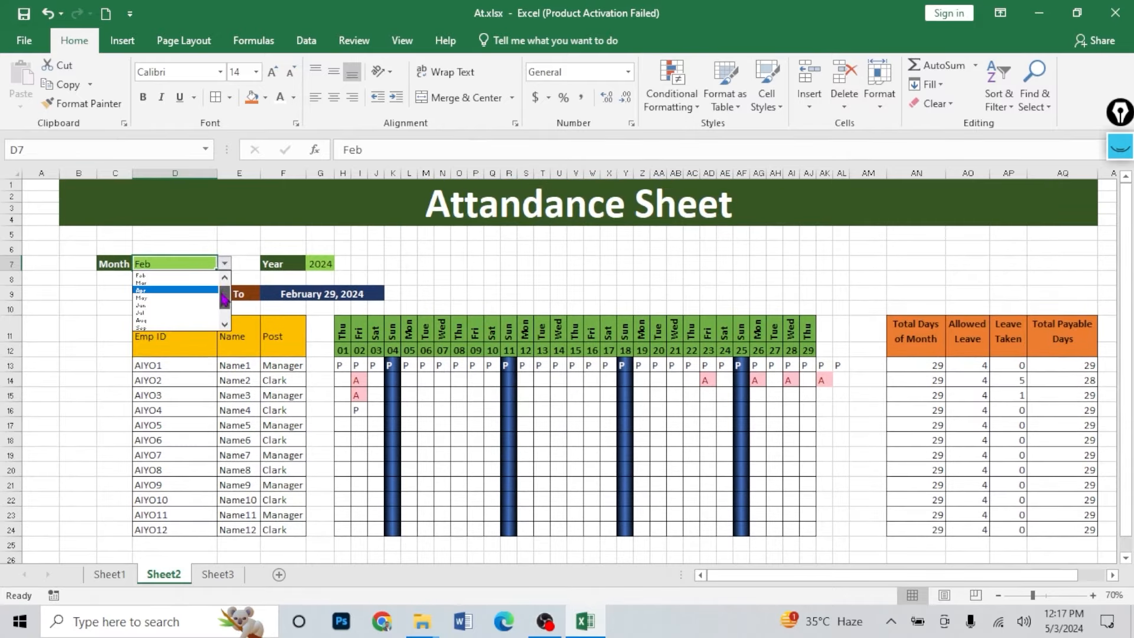
pyautogui.click(171, 275)
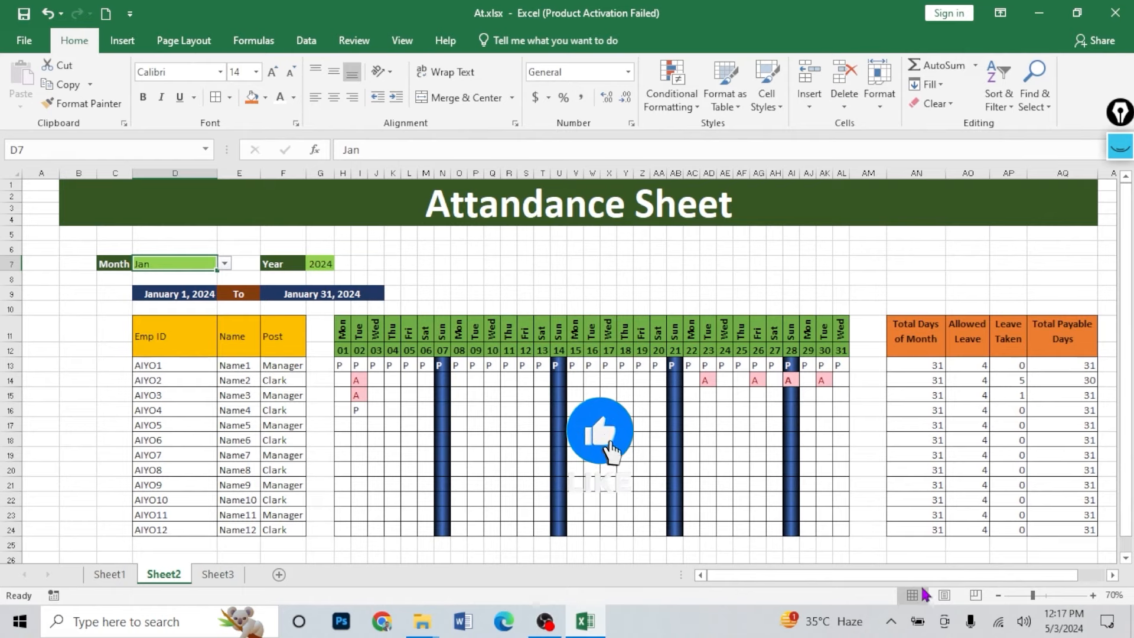
pyautogui.hscroll(3, 917, 578)
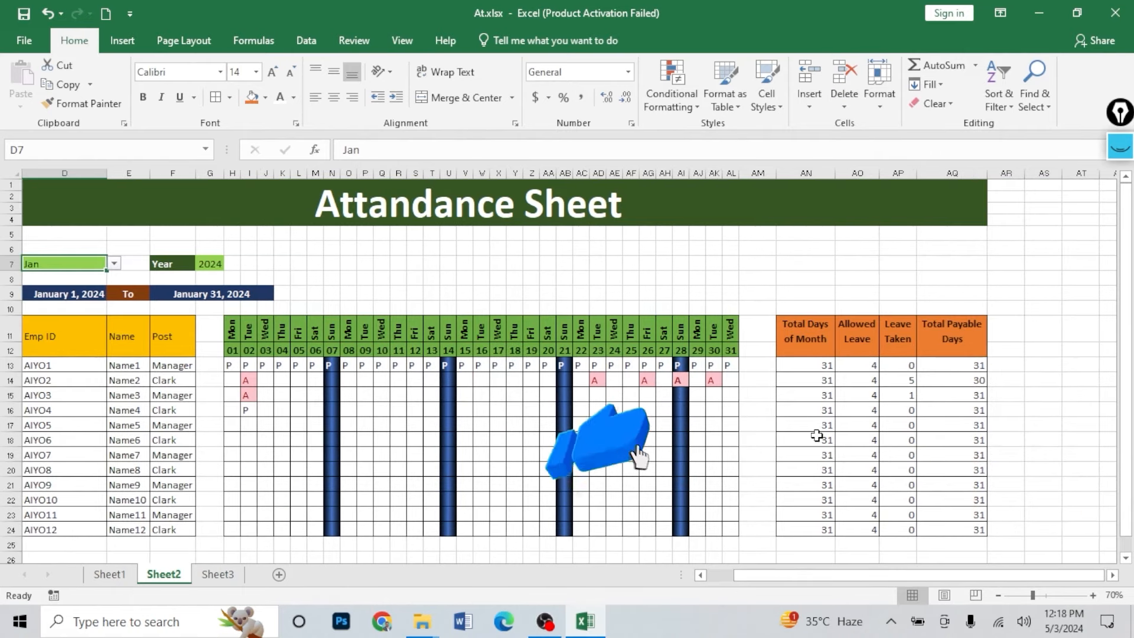